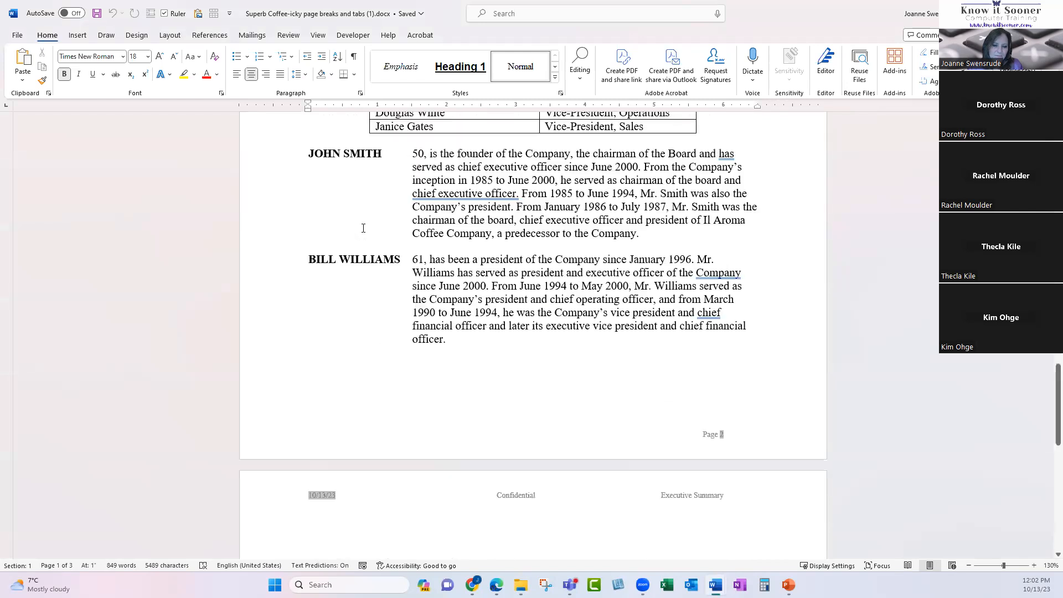
{"action": "scroll", "coordinate": [360, 234], "scroll_direction": "down", "scroll_amount": 8}
Scroll through the Superb Coffee document, then close Word with Alt+F4 to return to the slides.
{"action": "scroll", "coordinate": [360, 235], "scroll_direction": "up", "scroll_amount": 14}
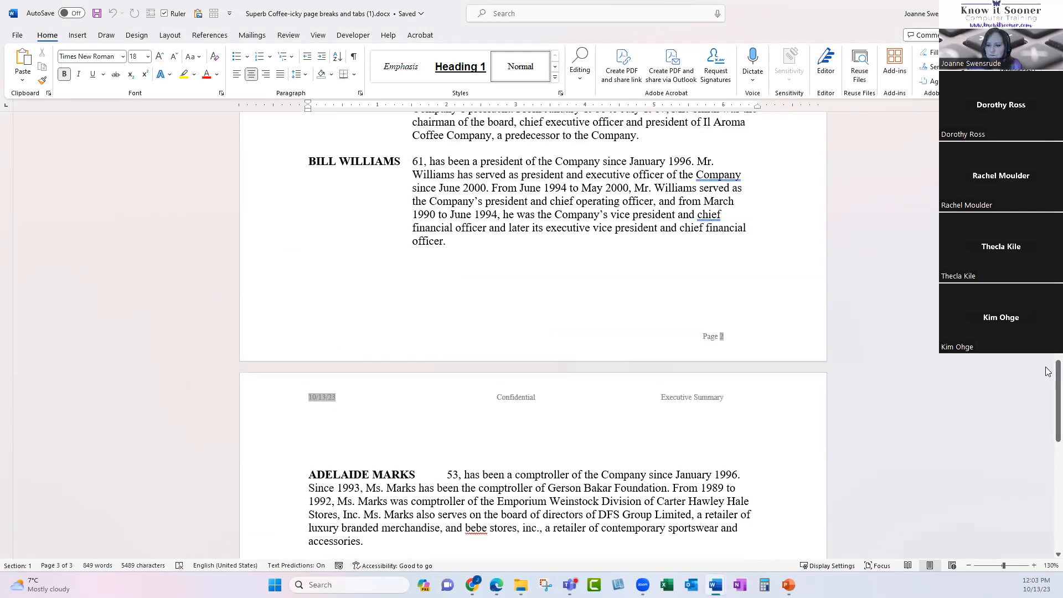
{"action": "left_click_drag", "start_coordinate": [1057, 375], "coordinate": [1056, 133]}
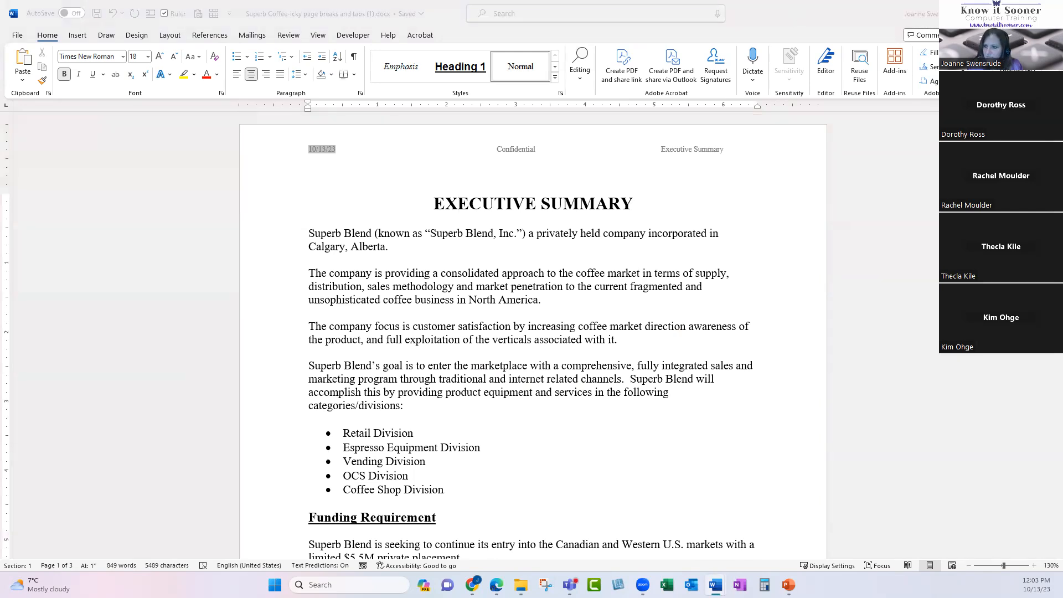
{"action": "key", "text": "alt+F4"}
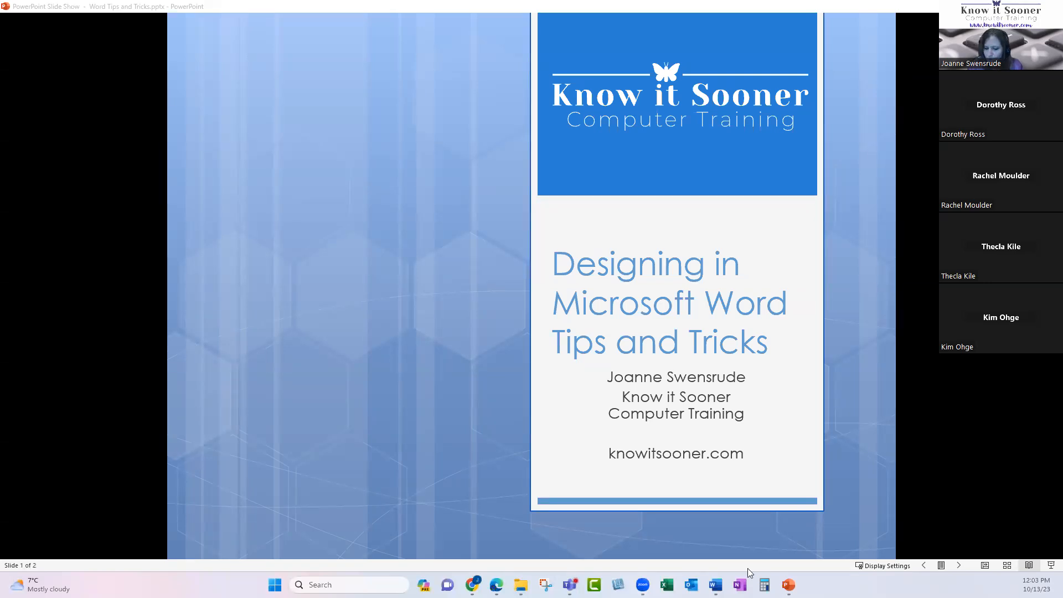
Bring the 'Superb Coffee-icky page breaks and tabs' Word window back in front from the taskbar.
{"action": "mouse_move", "coordinate": [715, 582]}
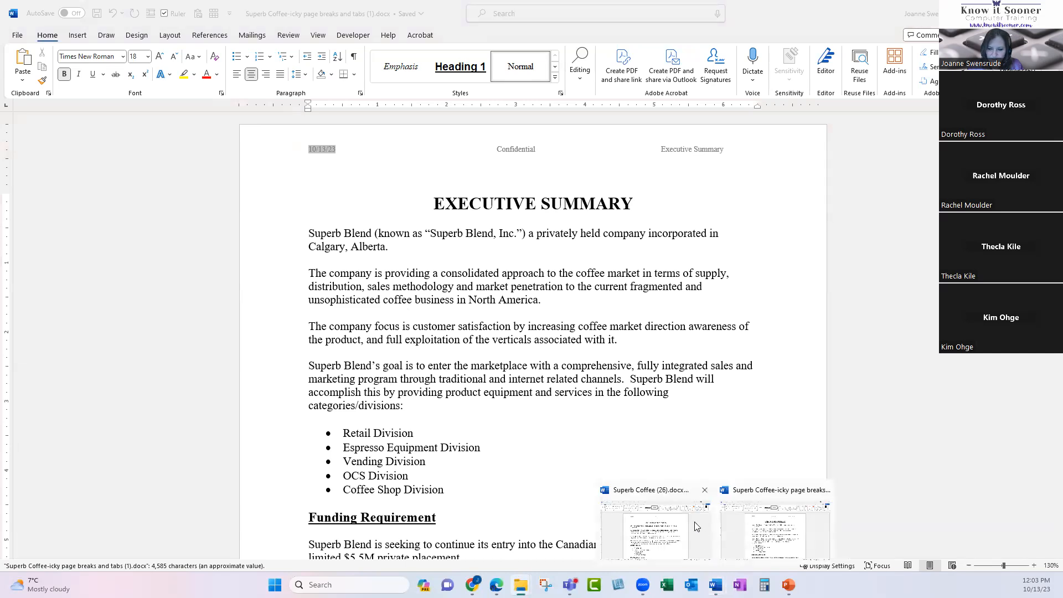
{"action": "left_click", "coordinate": [703, 490]}
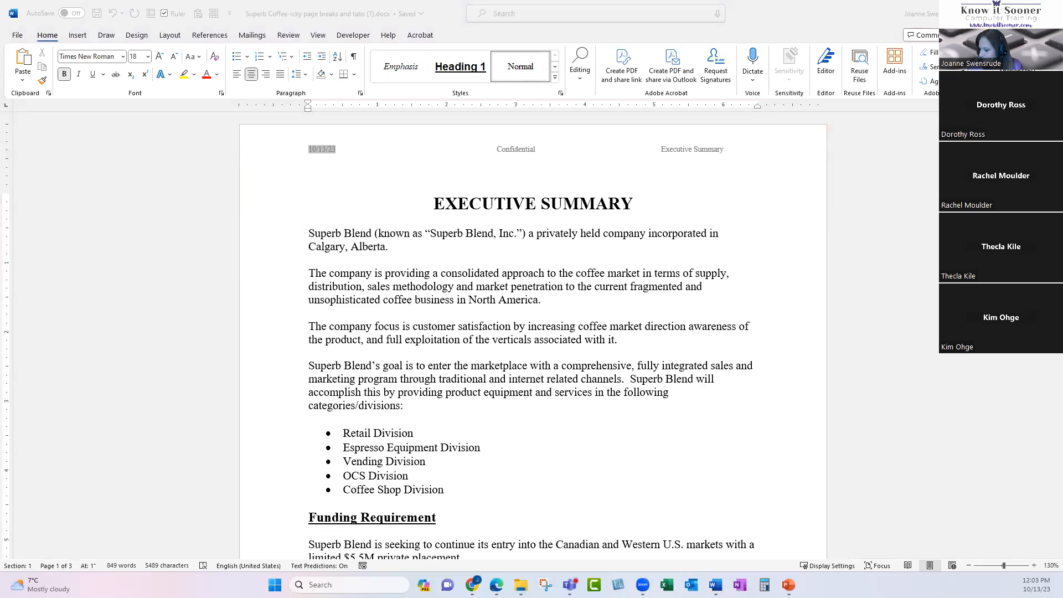
{"action": "left_click", "coordinate": [350, 201]}
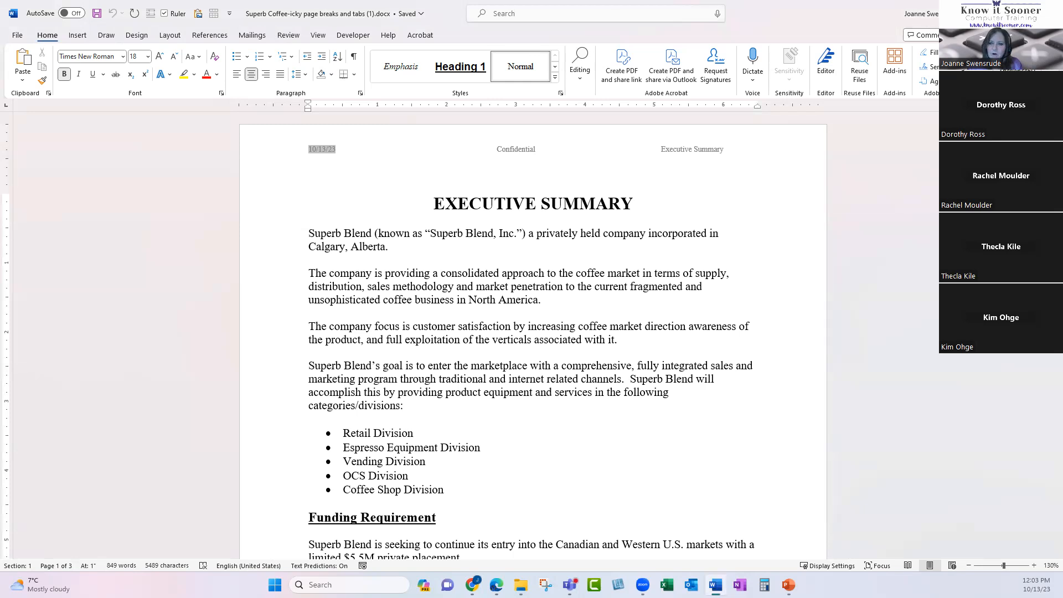
{"action": "left_click", "coordinate": [998, 11]}
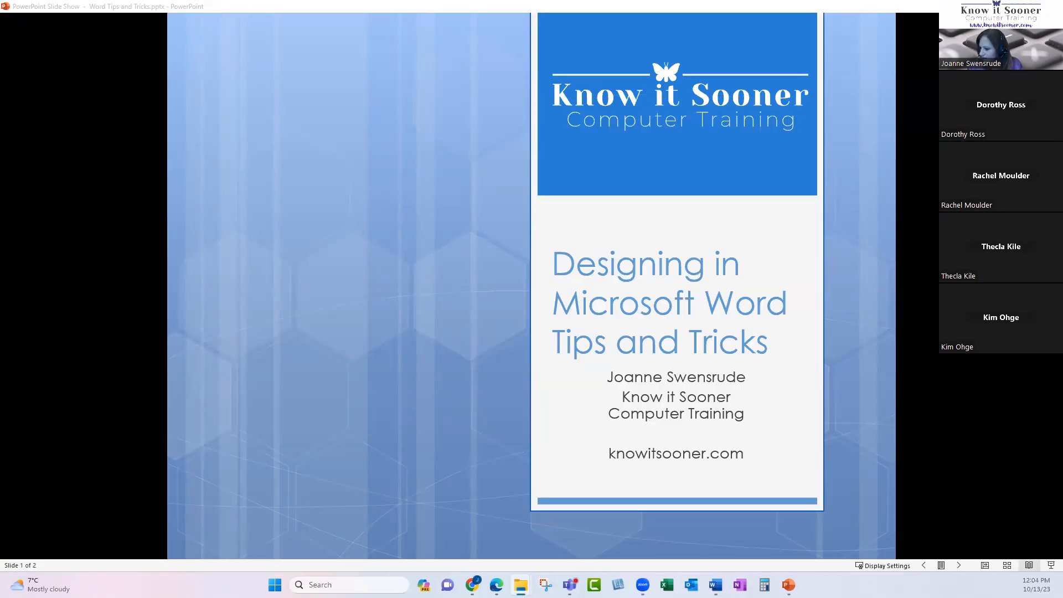
{"action": "key", "text": "alt+Tab"}
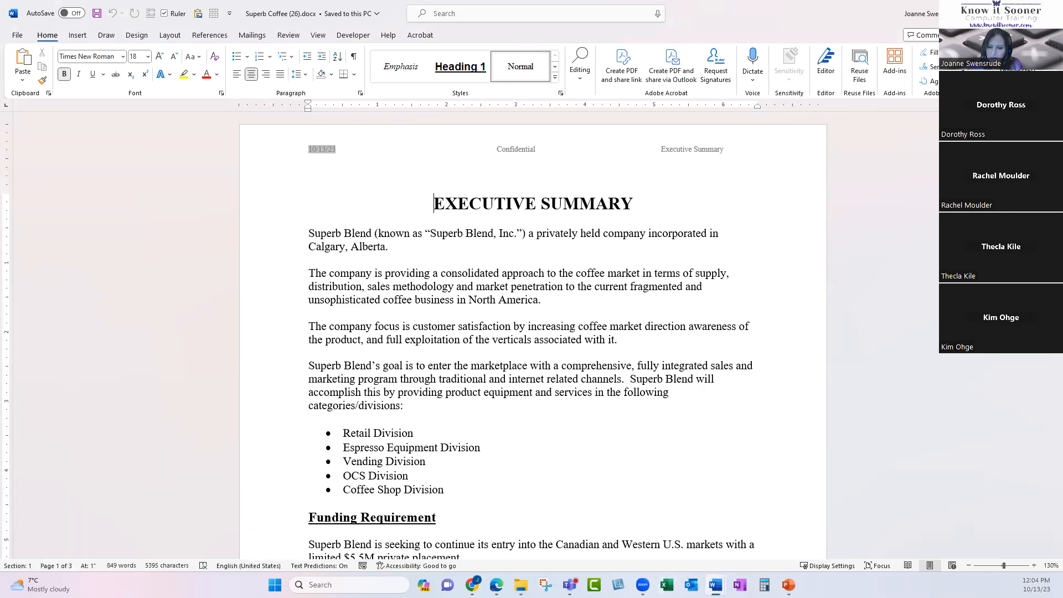
{"action": "mouse_move", "coordinate": [715, 584]}
{"action": "left_click", "coordinate": [687, 532]}
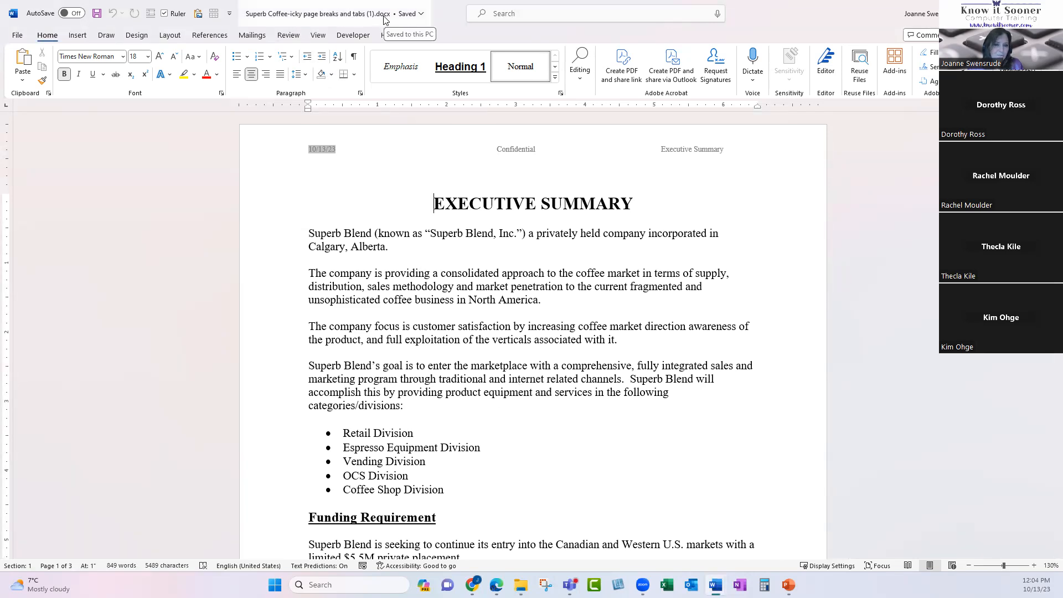
{"action": "scroll", "coordinate": [508, 368], "scroll_direction": "down", "scroll_amount": 4}
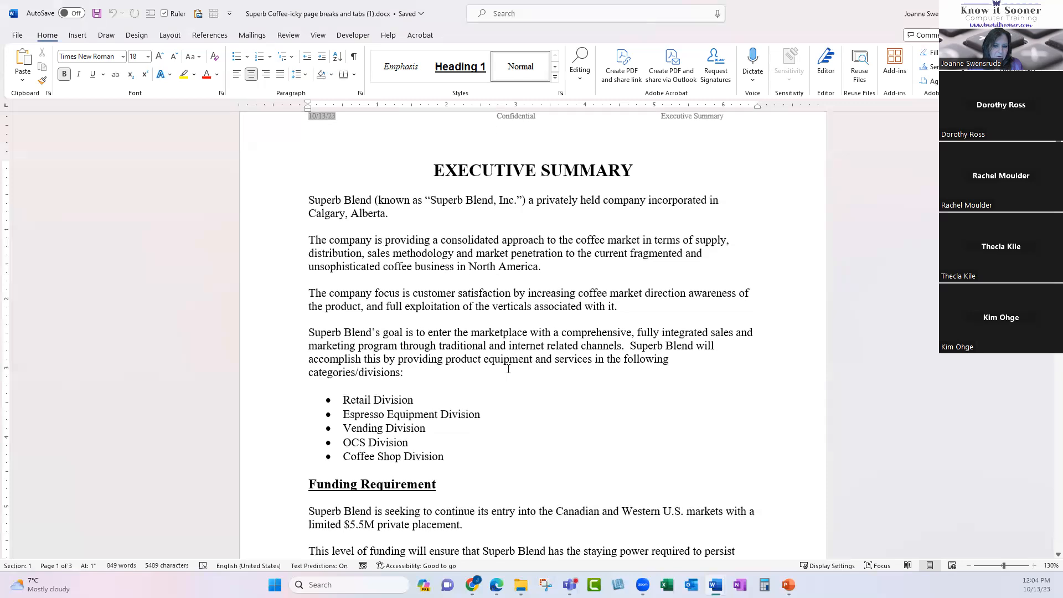
{"action": "scroll", "coordinate": [507, 368], "scroll_direction": "down", "scroll_amount": 3}
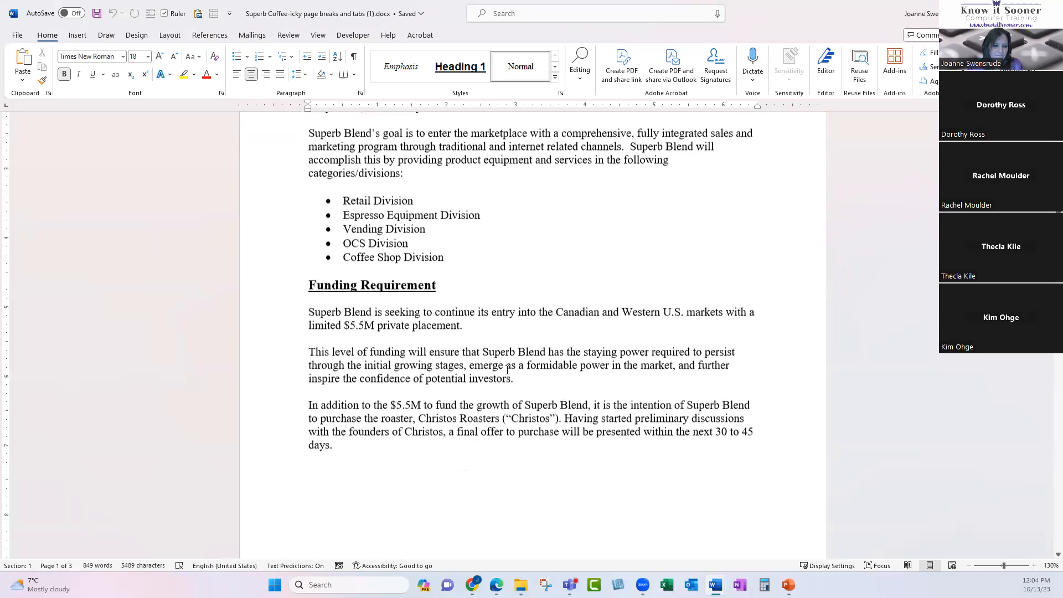
{"action": "scroll", "coordinate": [507, 370], "scroll_direction": "down", "scroll_amount": 4}
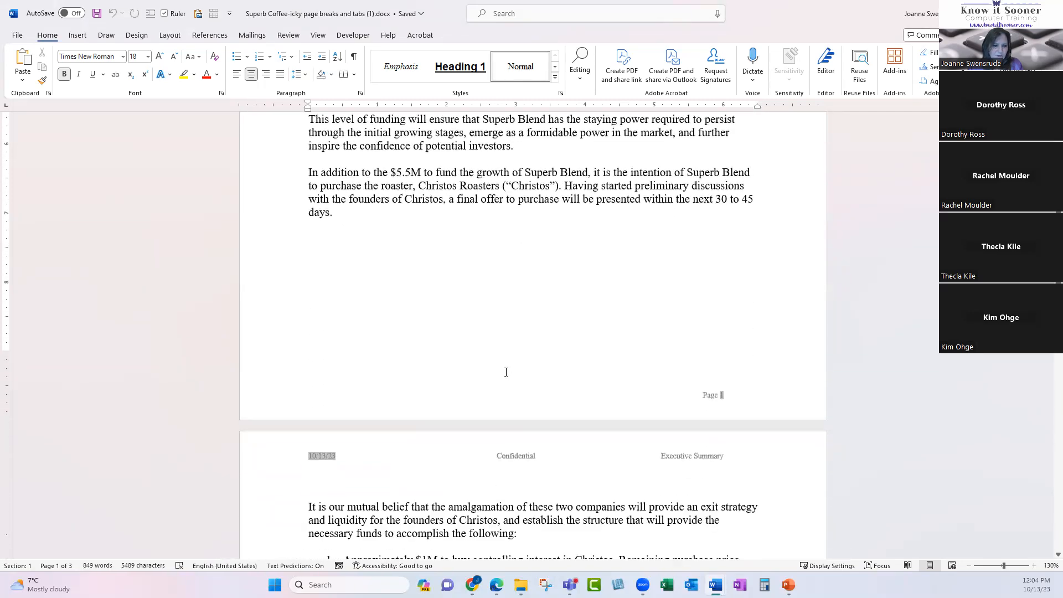
{"action": "scroll", "coordinate": [379, 344], "scroll_direction": "down", "scroll_amount": 3}
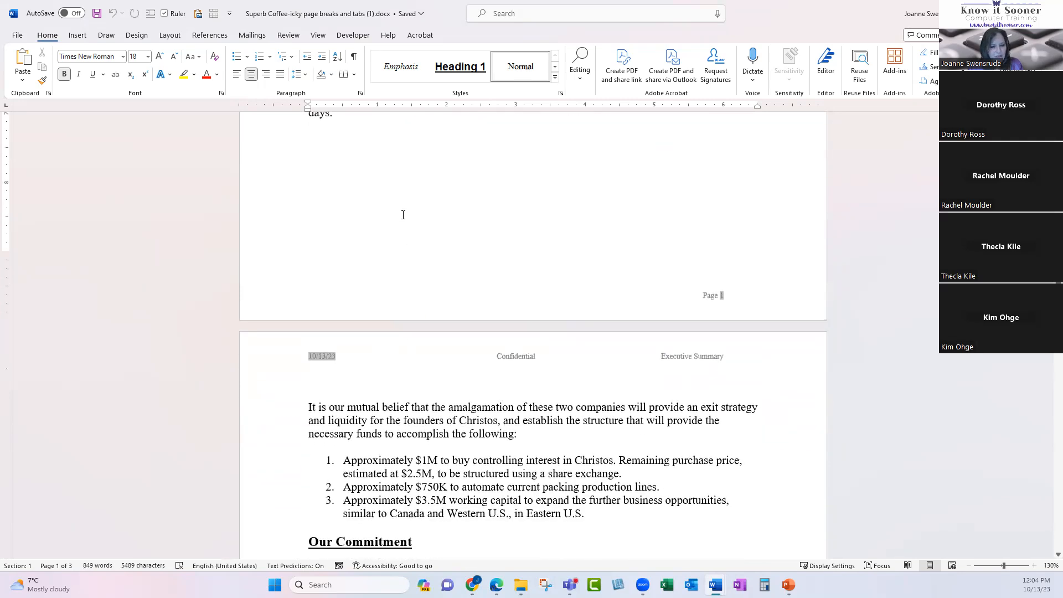
{"action": "scroll", "coordinate": [409, 466], "scroll_direction": "down", "scroll_amount": 3}
{"action": "left_click_drag", "start_coordinate": [270, 364], "coordinate": [284, 417]}
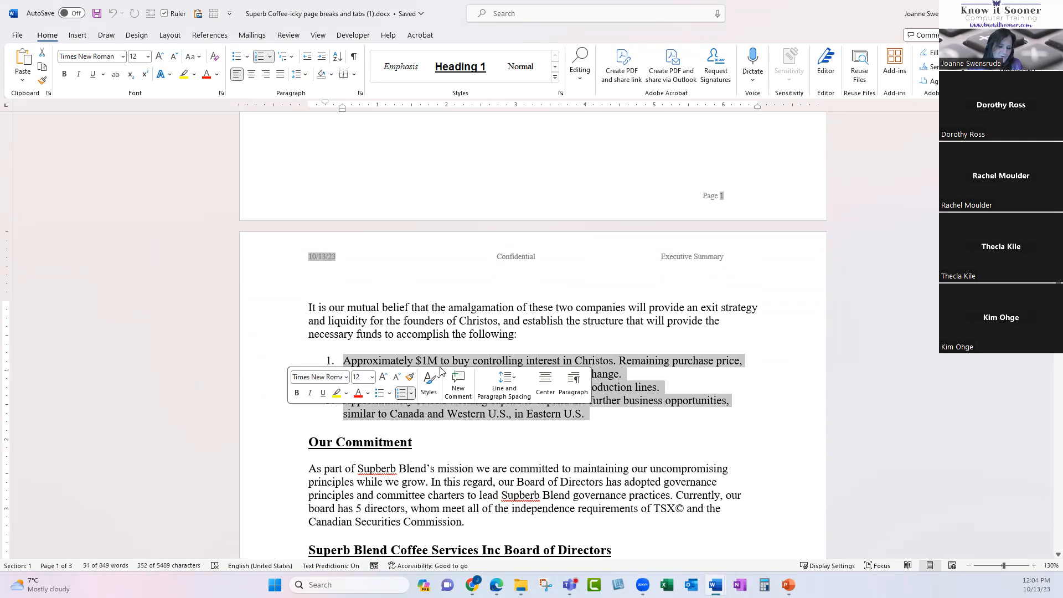
{"action": "left_click", "coordinate": [567, 416]}
{"action": "scroll", "coordinate": [568, 416], "scroll_direction": "down", "scroll_amount": 5}
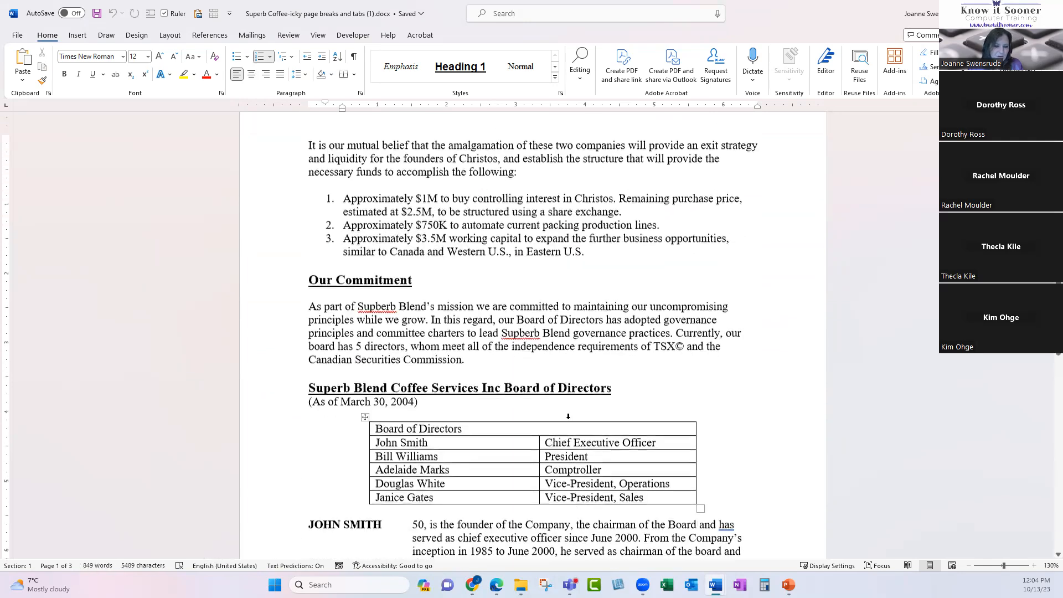
{"action": "scroll", "coordinate": [568, 416], "scroll_direction": "down", "scroll_amount": 6}
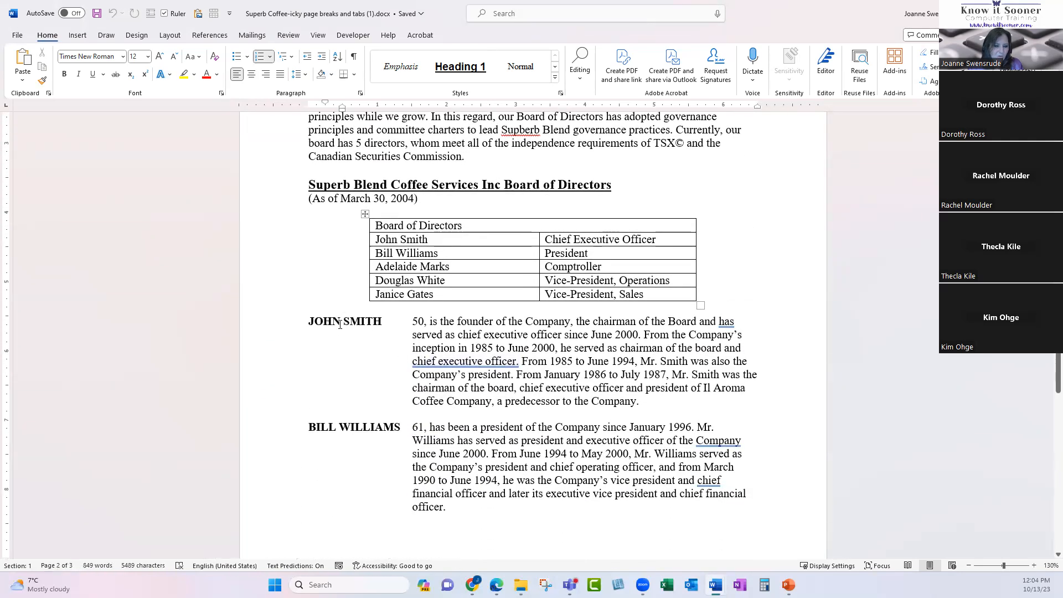
{"action": "scroll", "coordinate": [483, 441], "scroll_direction": "down", "scroll_amount": 17}
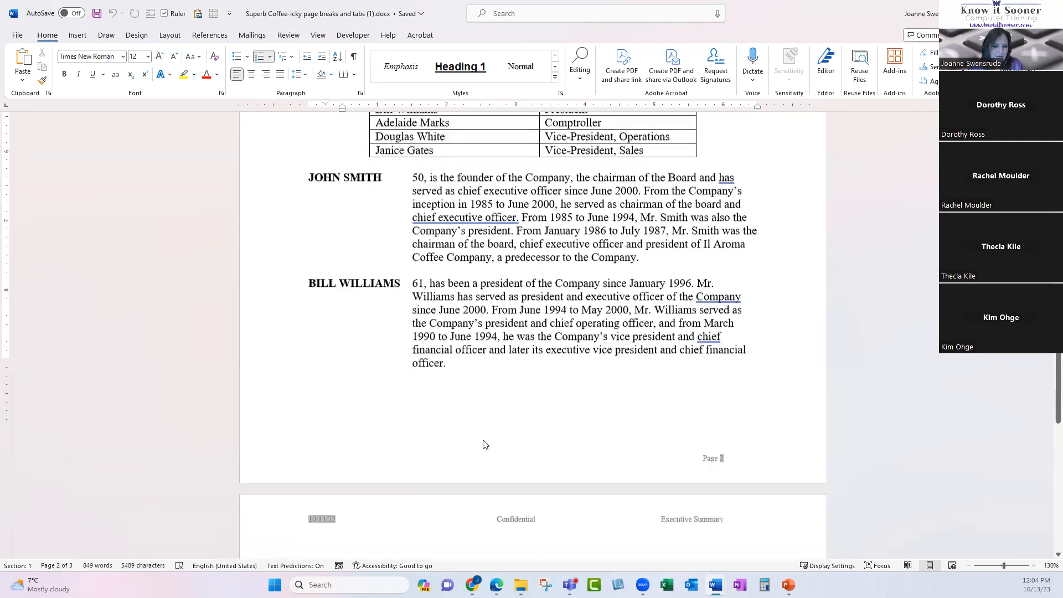
{"action": "scroll", "coordinate": [366, 227], "scroll_direction": "down", "scroll_amount": 3}
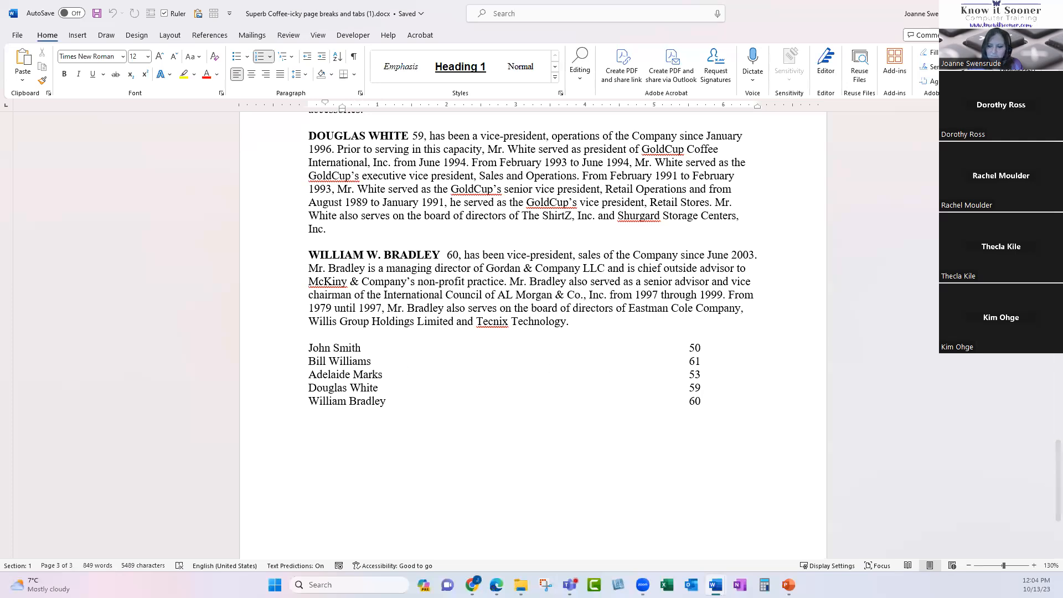
{"action": "left_click_drag", "start_coordinate": [1058, 502], "coordinate": [1058, 166]}
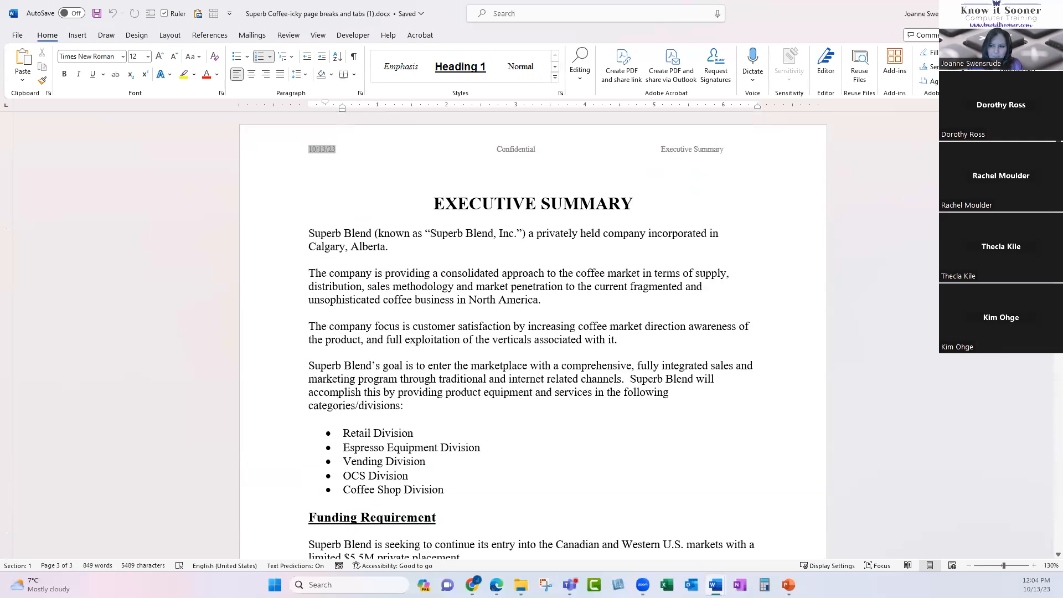
{"action": "scroll", "coordinate": [338, 421], "scroll_direction": "down", "scroll_amount": 3}
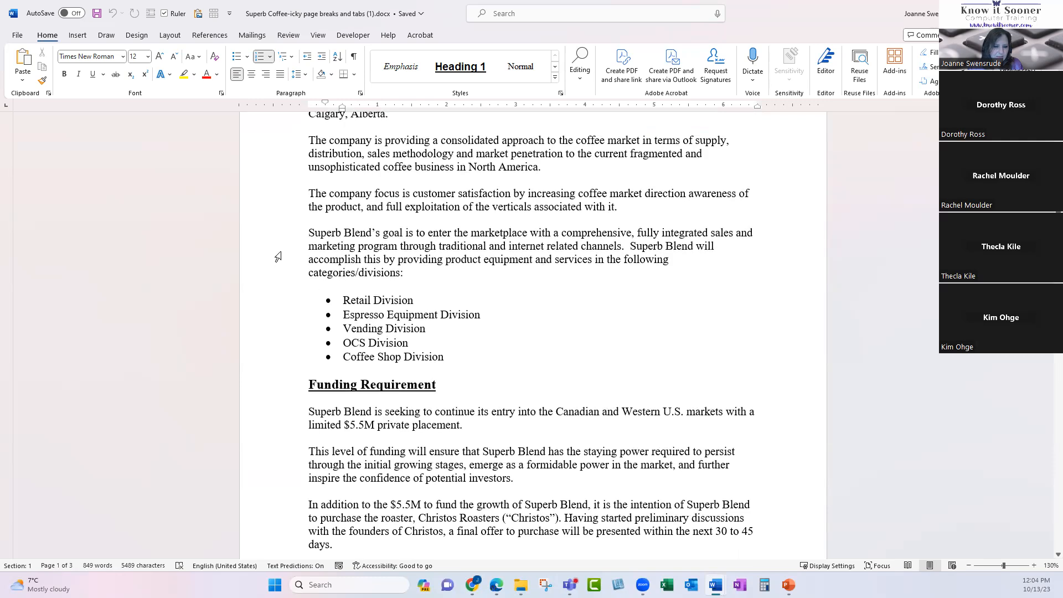
{"action": "scroll", "coordinate": [322, 357], "scroll_direction": "down", "scroll_amount": 5}
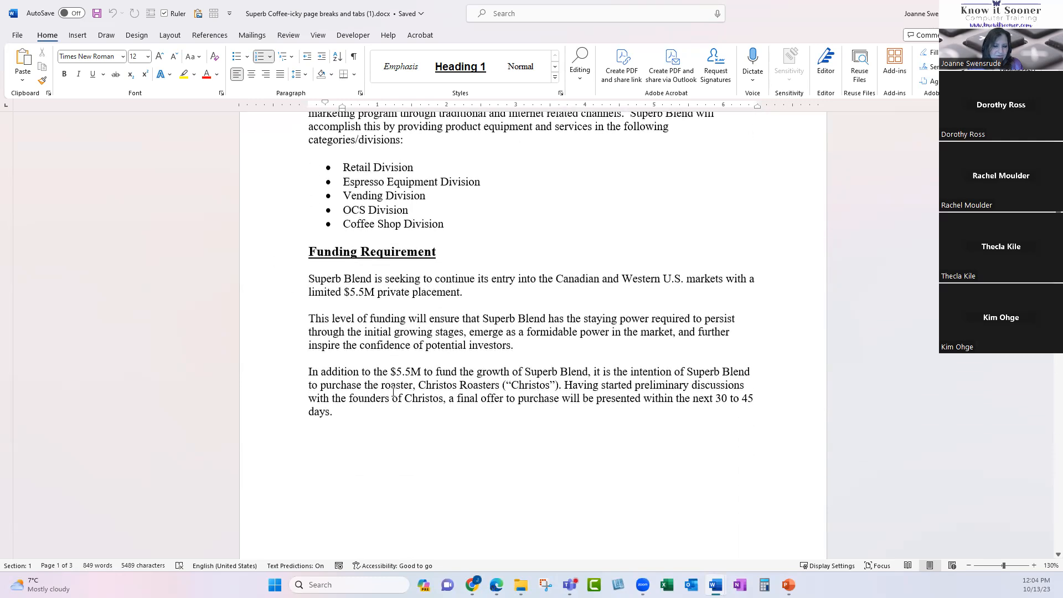
{"action": "scroll", "coordinate": [392, 392], "scroll_direction": "down", "scroll_amount": 1}
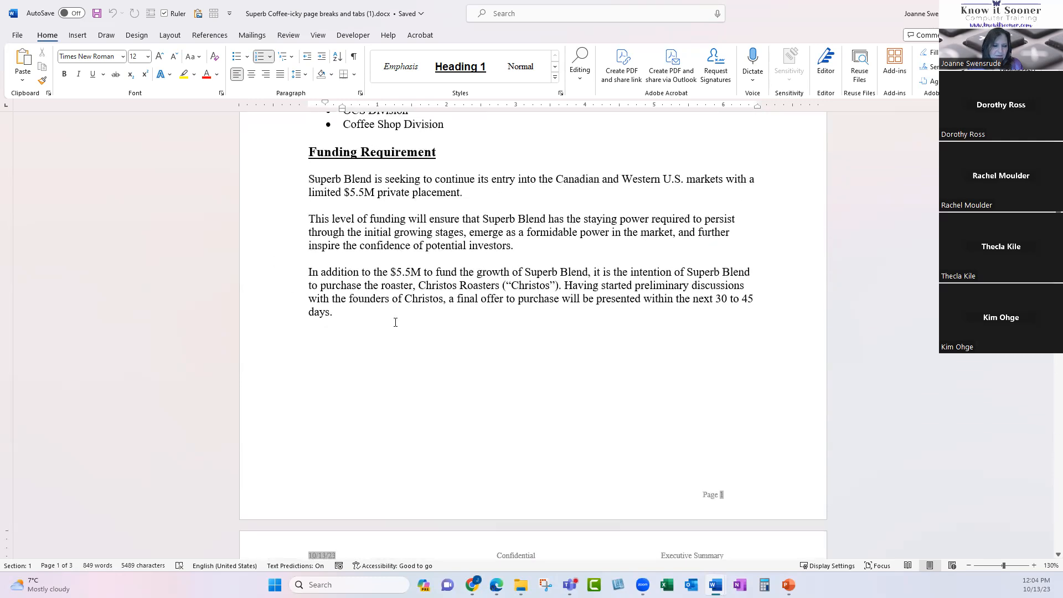
{"action": "scroll", "coordinate": [395, 322], "scroll_direction": "up", "scroll_amount": 3}
{"action": "scroll", "coordinate": [398, 417], "scroll_direction": "down", "scroll_amount": 2}
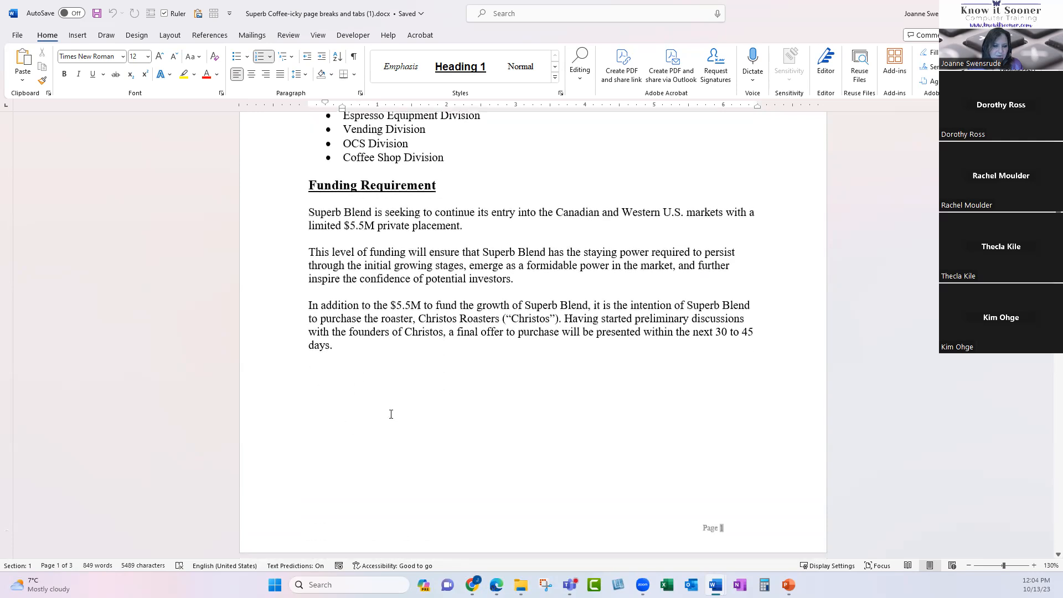
{"action": "scroll", "coordinate": [388, 421], "scroll_direction": "down", "scroll_amount": 7}
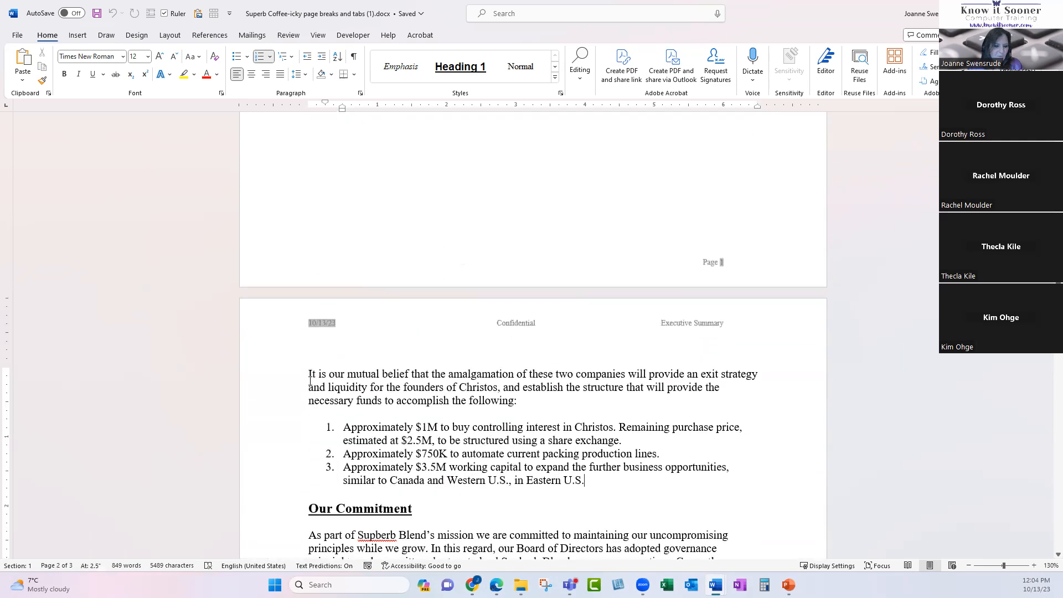
{"action": "mouse_move", "coordinate": [308, 374]}
{"action": "left_mouse_down"}
{"action": "mouse_move", "coordinate": [310, 415]}
{"action": "mouse_move", "coordinate": [477, 503]}
{"action": "mouse_move", "coordinate": [312, 415]}
{"action": "mouse_move", "coordinate": [308, 374]}
{"action": "left_mouse_up"}
{"action": "scroll", "coordinate": [474, 458], "scroll_direction": "up", "scroll_amount": 2}
{"action": "scroll", "coordinate": [474, 458], "scroll_direction": "up", "scroll_amount": 13}
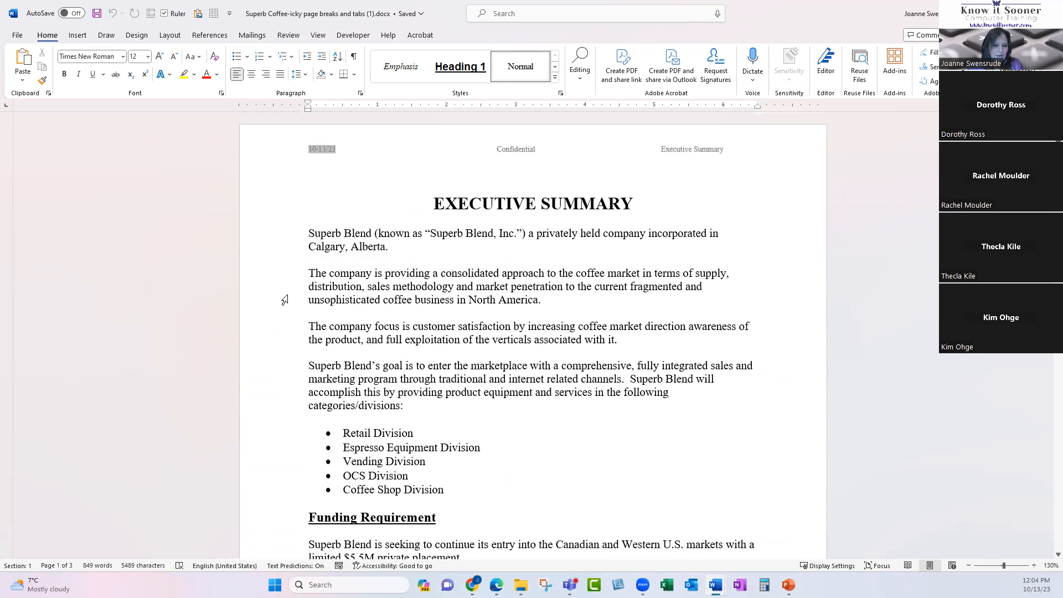
{"action": "left_click_drag", "start_coordinate": [284, 273], "coordinate": [308, 342]}
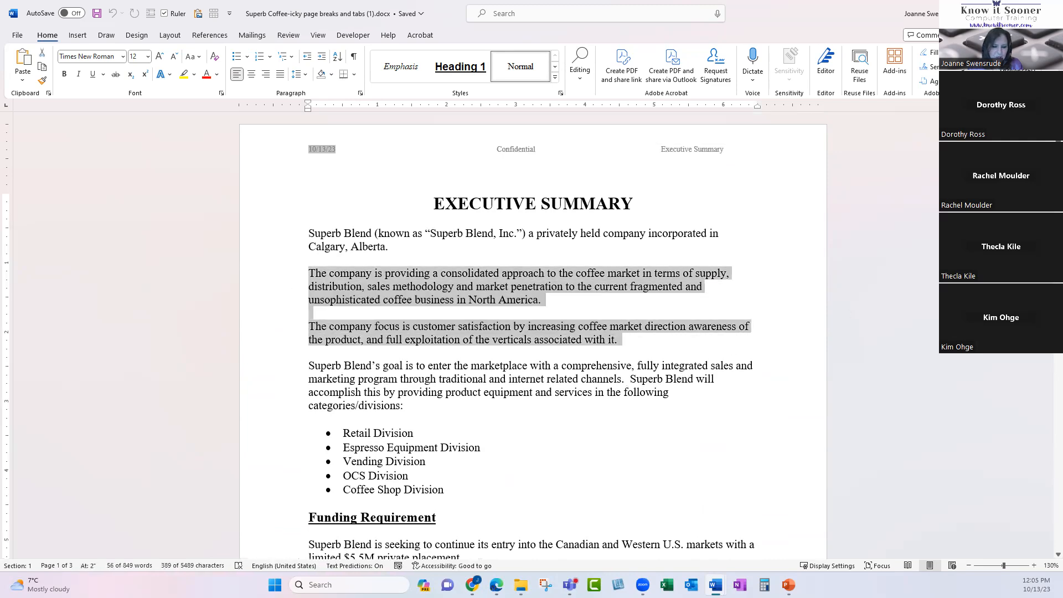
Delete the two 'The company' paragraphs and the leftover empty line, leaving the cursor below 'days.'.
{"action": "key", "text": "Delete"}
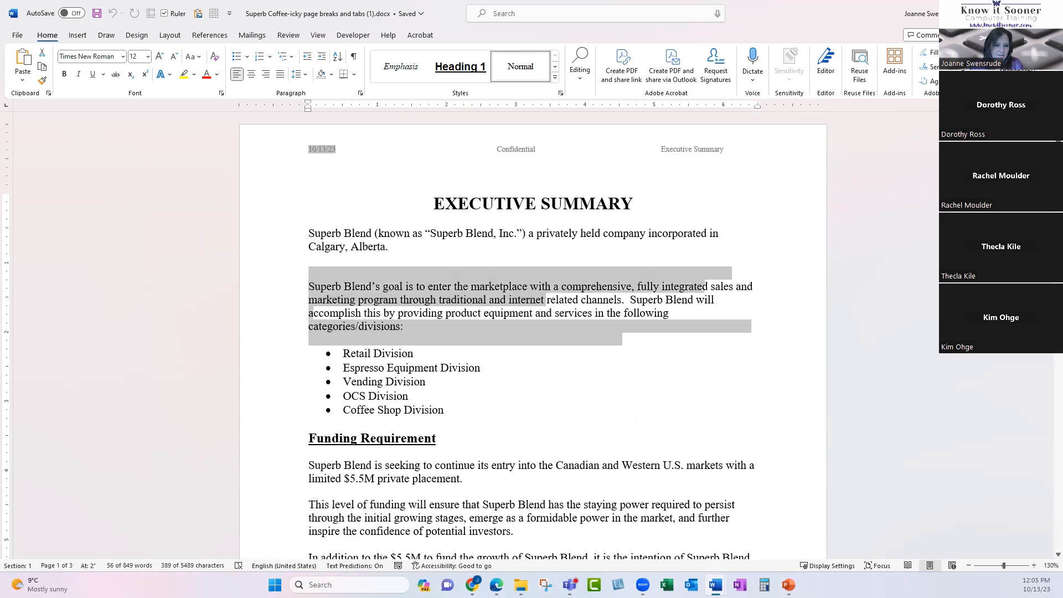
{"action": "key", "text": "Delete"}
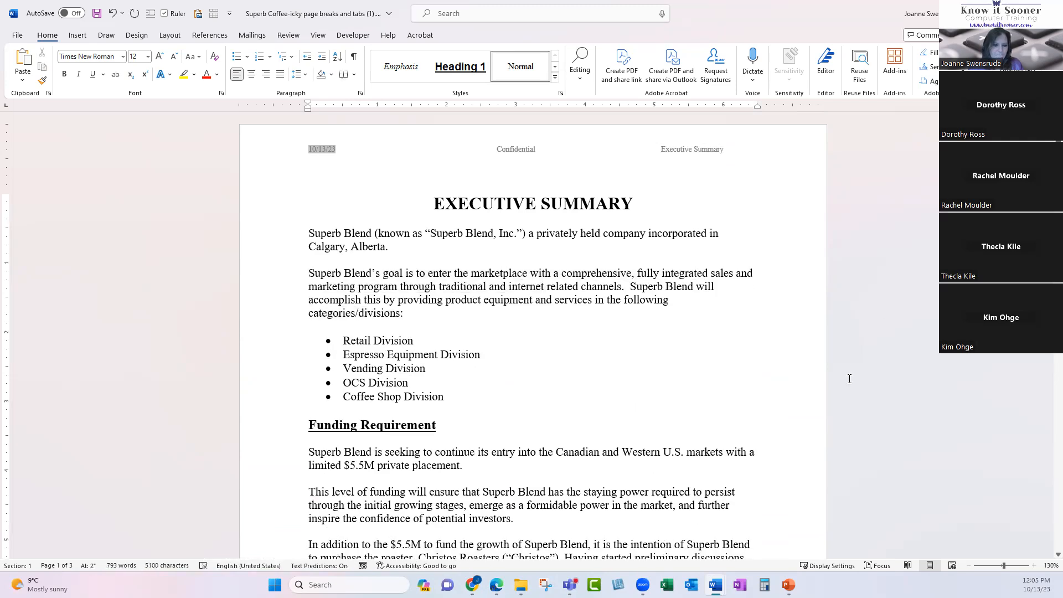
{"action": "scroll", "coordinate": [545, 454], "scroll_direction": "down", "scroll_amount": 8}
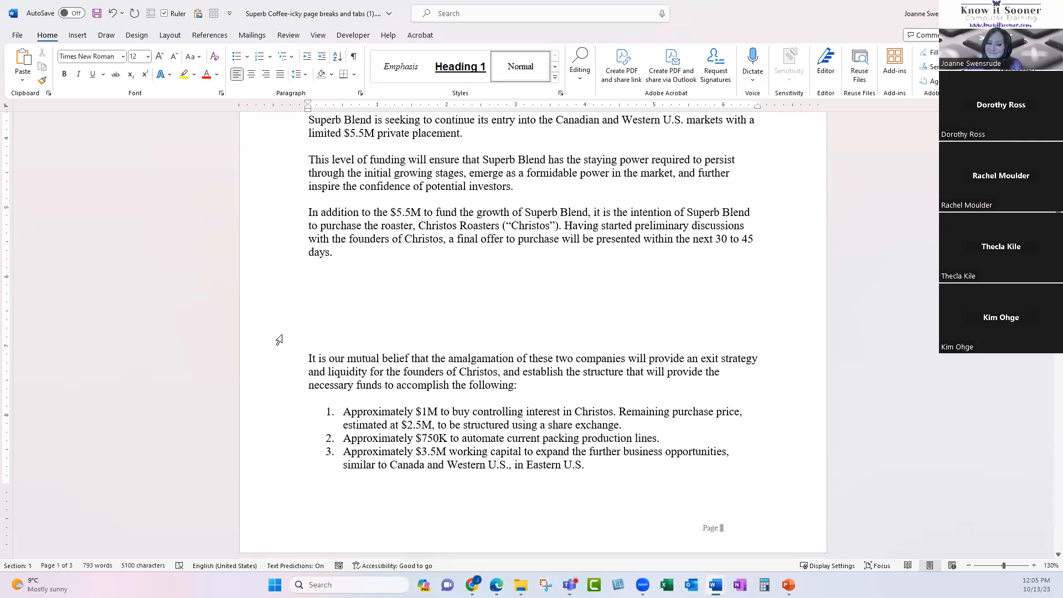
{"action": "left_click", "coordinate": [320, 265]}
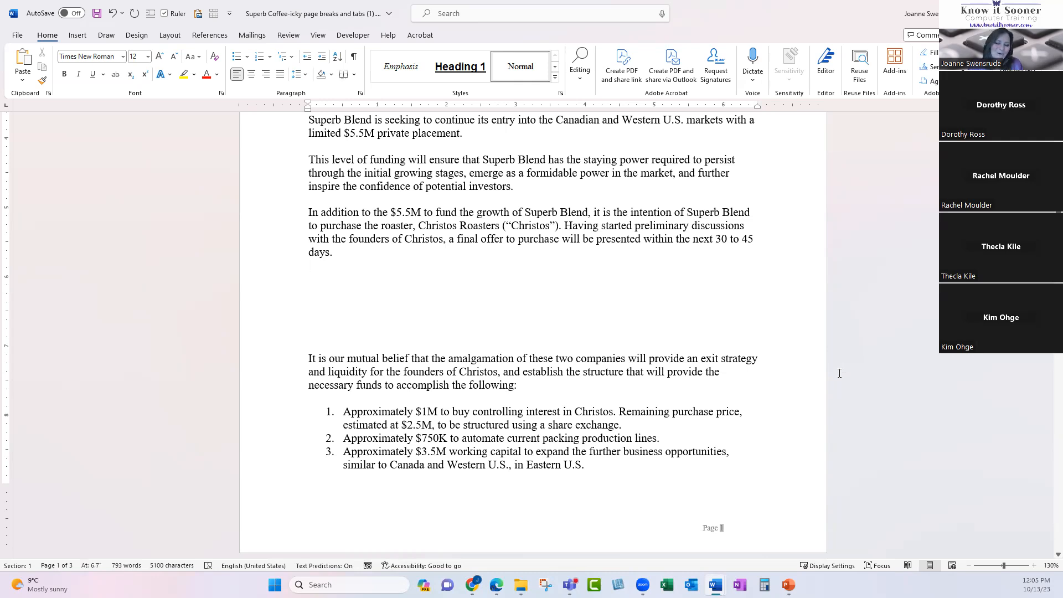
{"action": "scroll", "coordinate": [479, 462], "scroll_direction": "down", "scroll_amount": 3}
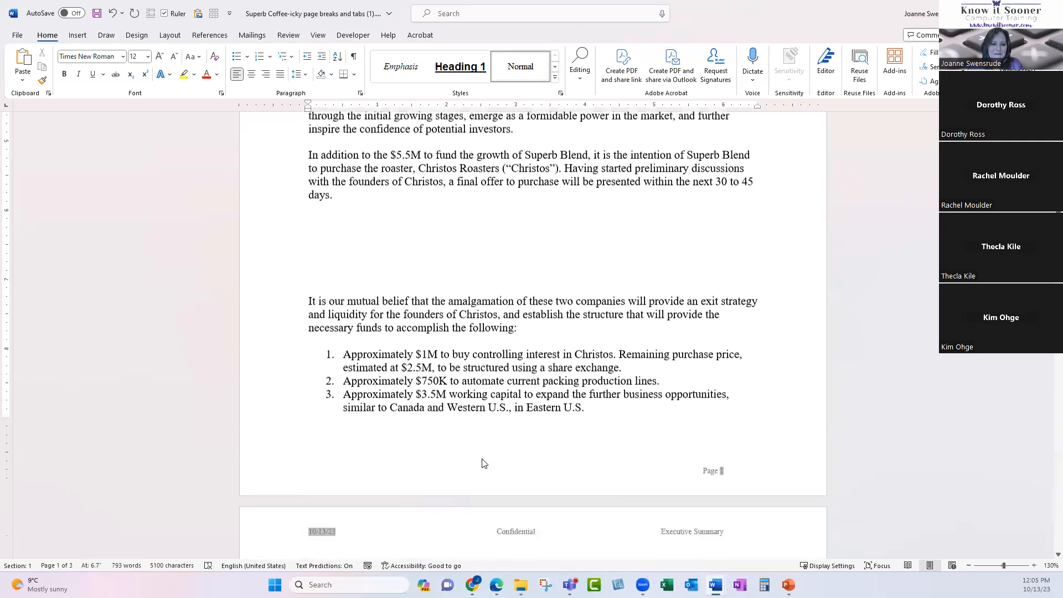
{"action": "scroll", "coordinate": [464, 464], "scroll_direction": "down", "scroll_amount": 6}
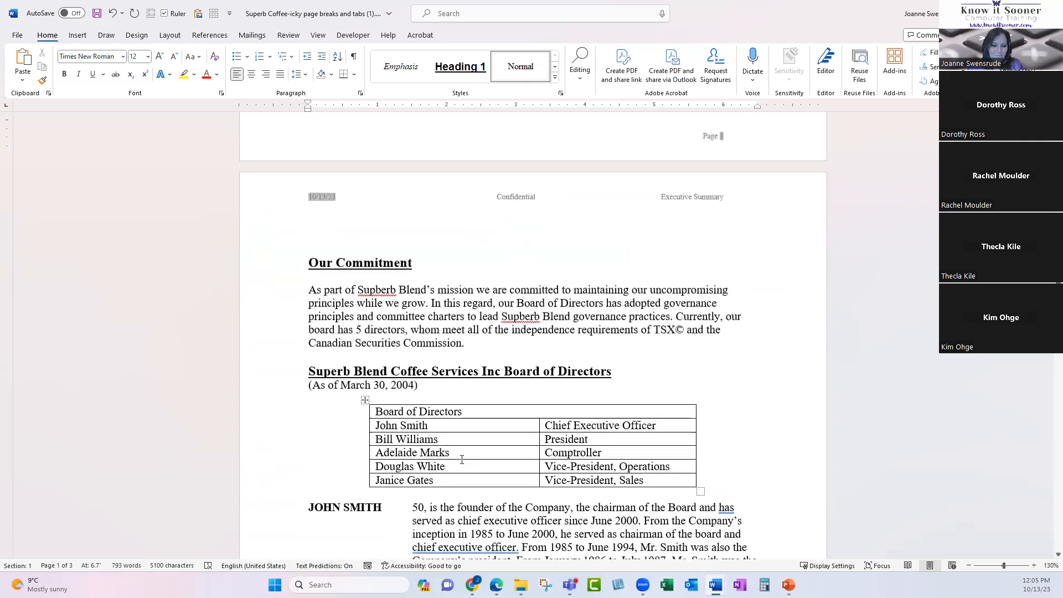
{"action": "scroll", "coordinate": [462, 459], "scroll_direction": "down", "scroll_amount": 6}
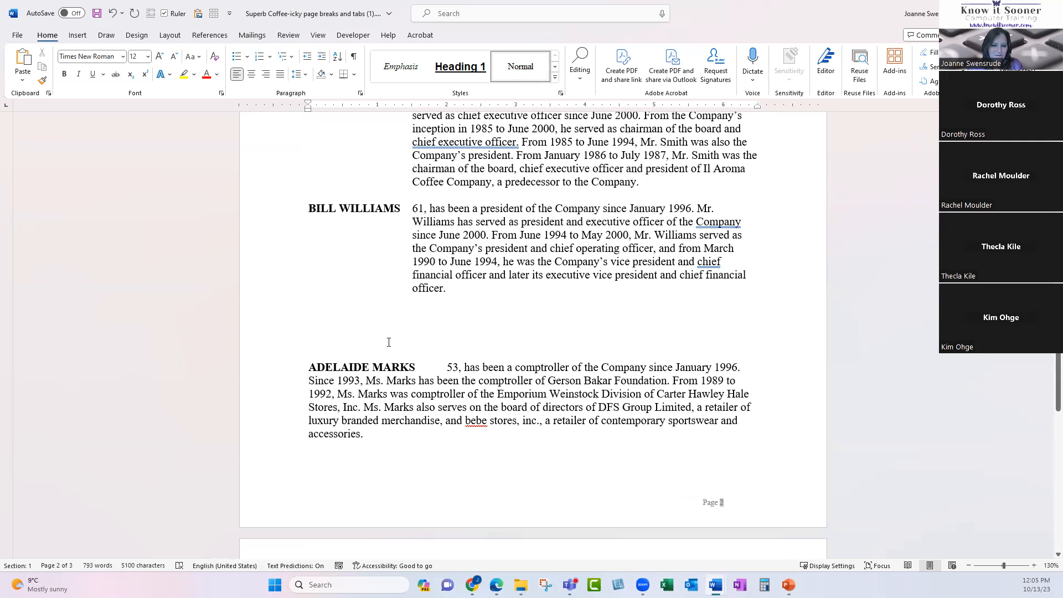
{"action": "scroll", "coordinate": [439, 397], "scroll_direction": "down", "scroll_amount": 1}
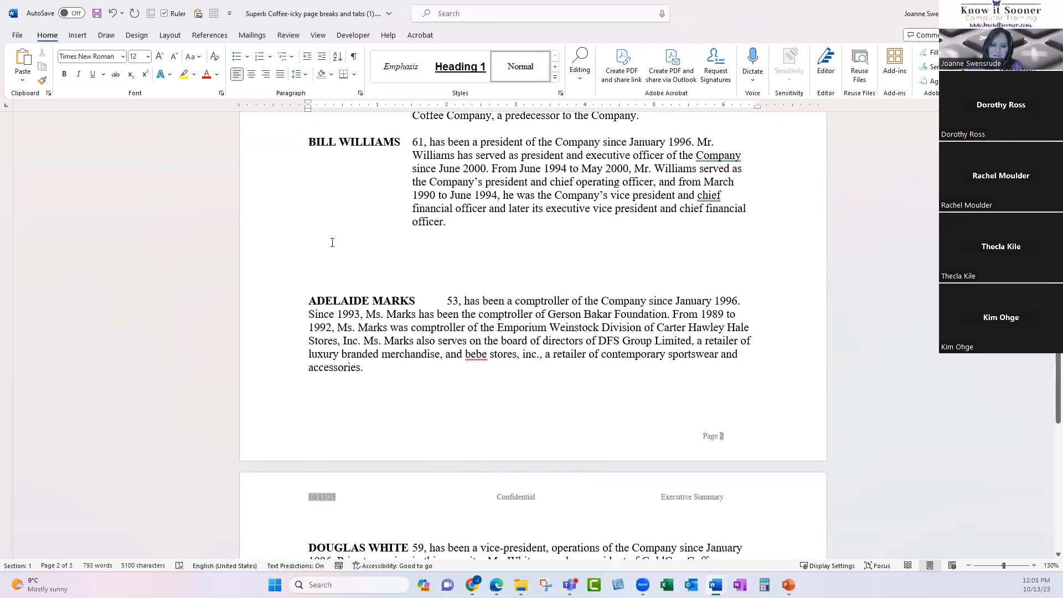
{"action": "left_click", "coordinate": [448, 226]}
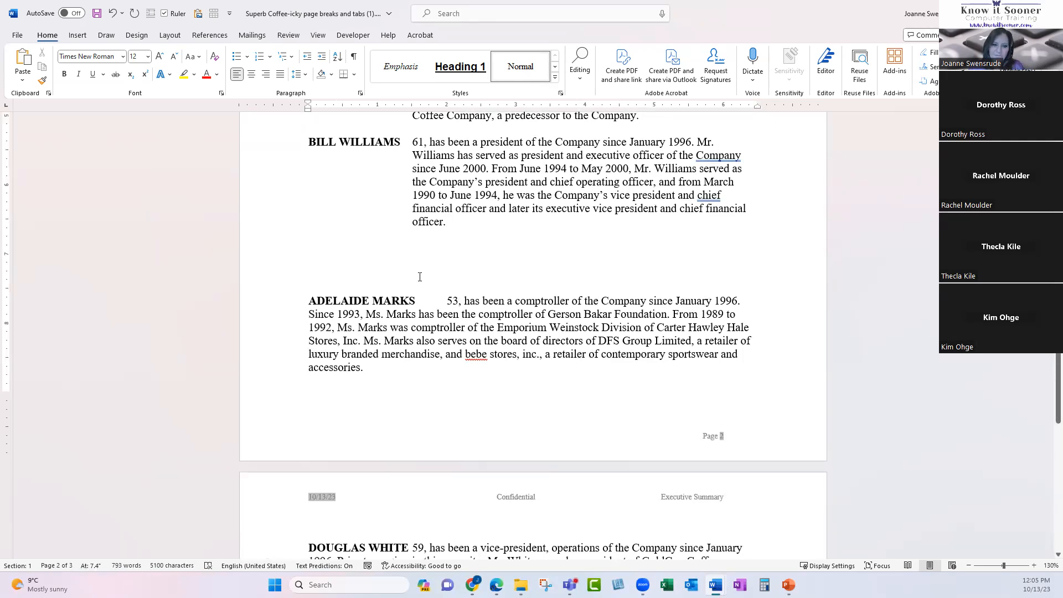
{"action": "left_click", "coordinate": [330, 236]}
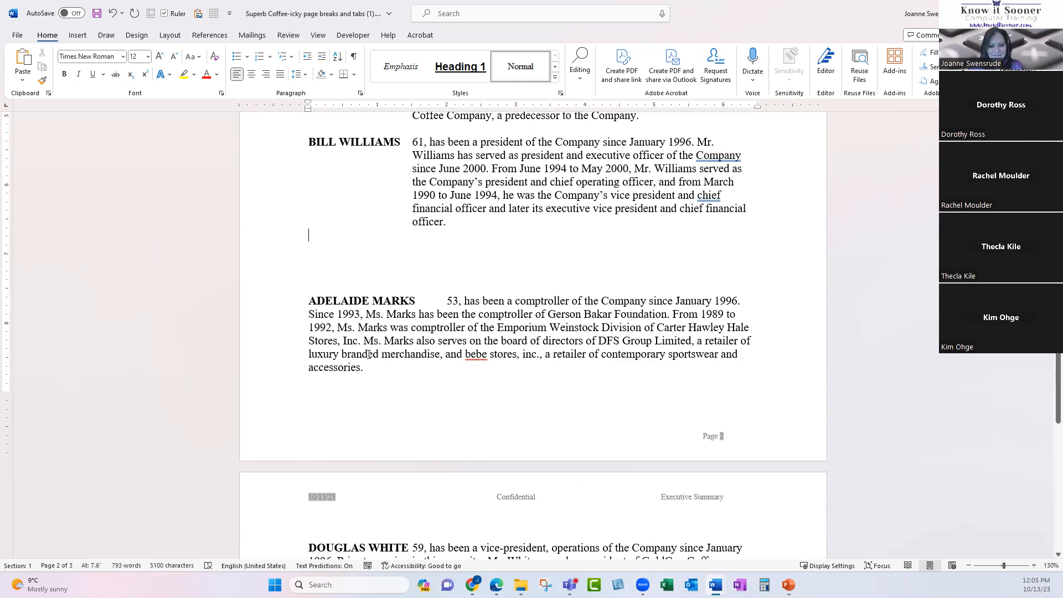
{"action": "scroll", "coordinate": [363, 387], "scroll_direction": "down", "scroll_amount": 12}
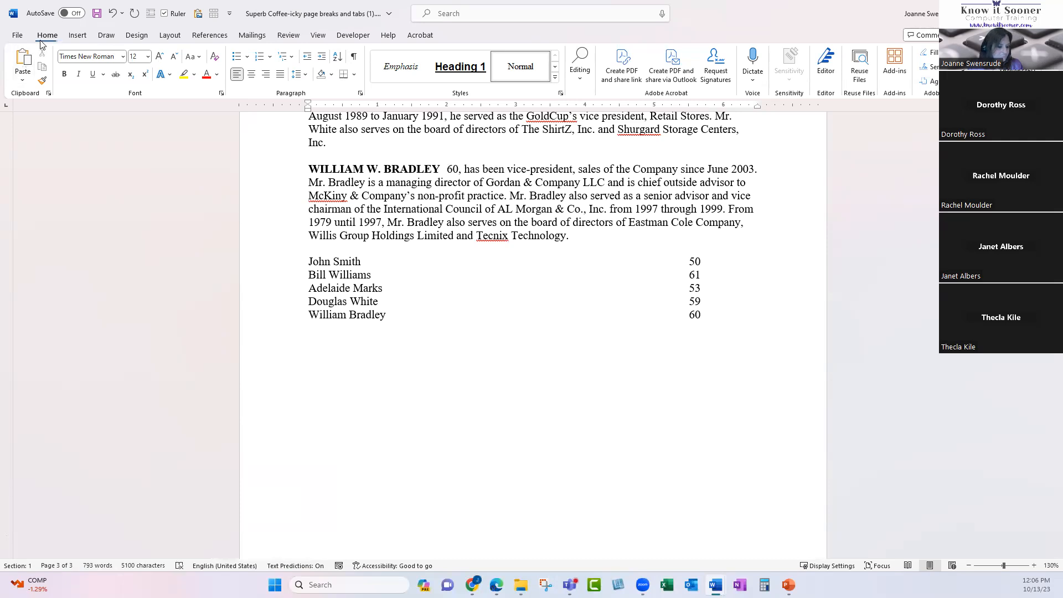
Turn on Show/Hide ¶ and delete the run of empty paragraphs below 'days.'.
{"action": "left_click", "coordinate": [355, 58]}
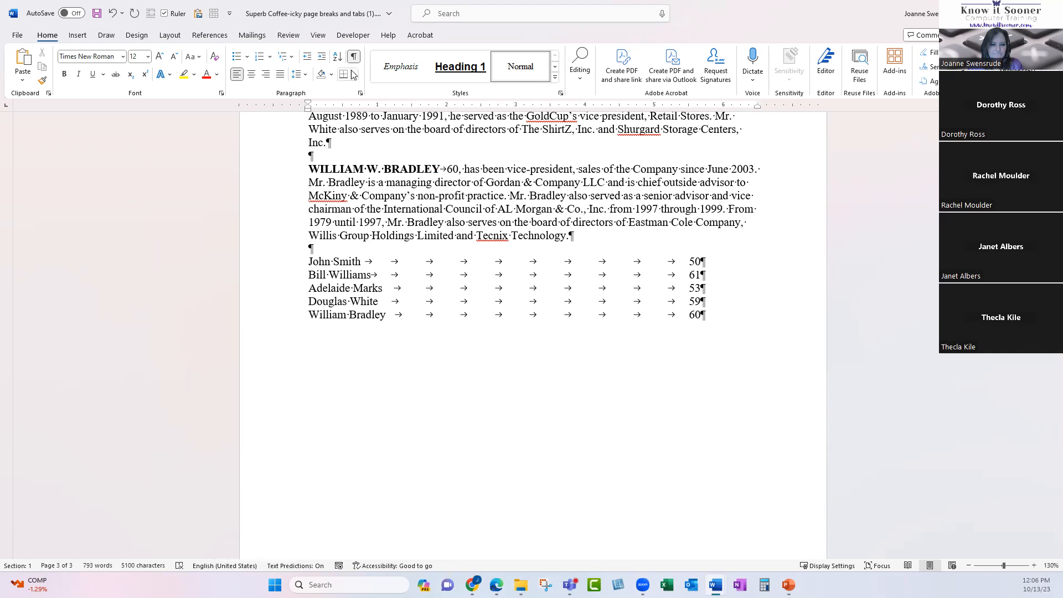
{"action": "scroll", "coordinate": [498, 346], "scroll_direction": "up", "scroll_amount": 15}
{"action": "scroll", "coordinate": [481, 346], "scroll_direction": "up", "scroll_amount": 20}
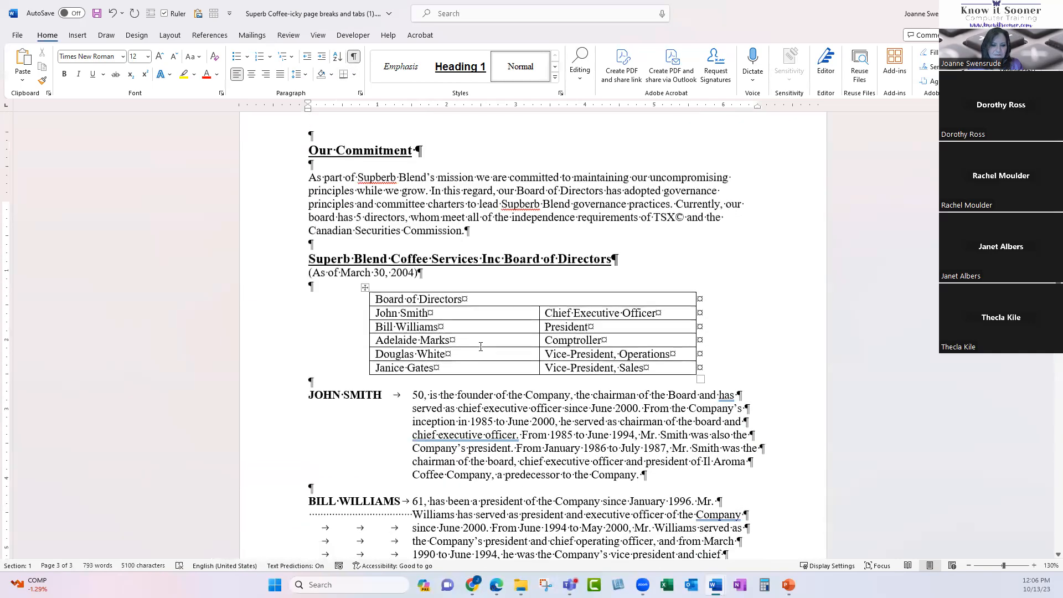
{"action": "scroll", "coordinate": [387, 321], "scroll_direction": "down", "scroll_amount": 10}
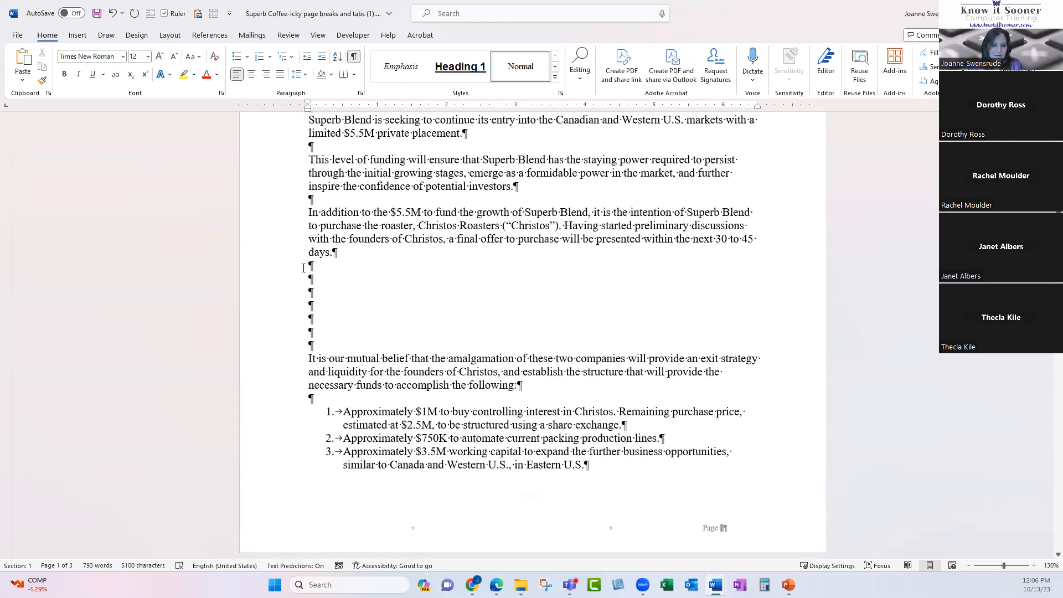
{"action": "left_click_drag", "start_coordinate": [310, 265], "coordinate": [319, 347]}
{"action": "left_click", "coordinate": [342, 284]}
{"action": "left_click", "coordinate": [319, 265]}
{"action": "left_click_drag", "start_coordinate": [293, 280], "coordinate": [303, 332]}
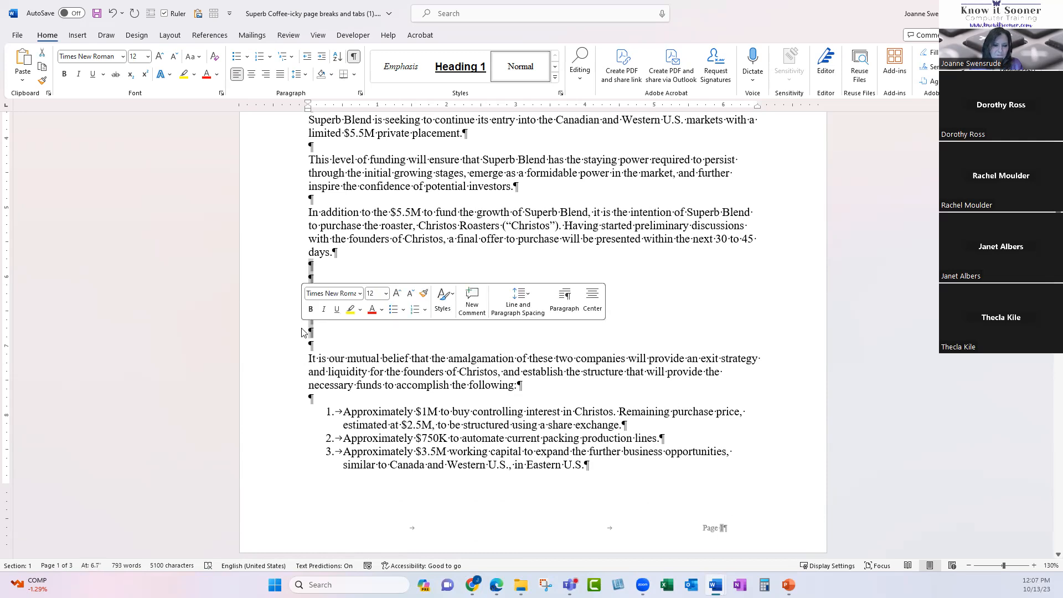
{"action": "key", "text": "Delete"}
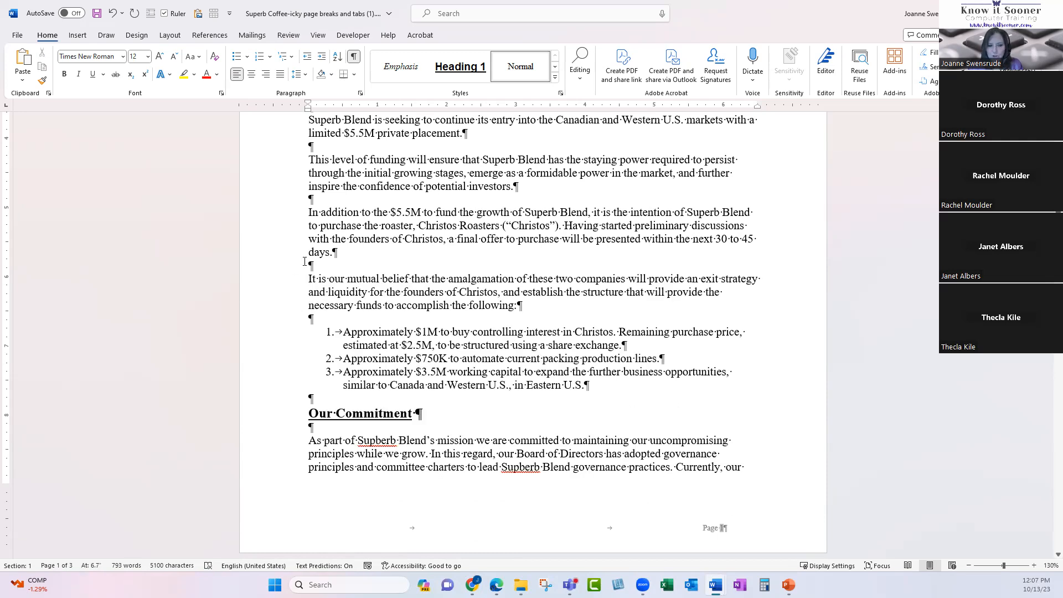
Insert a page break so 'It is our mutual belief' starts on a new page.
{"action": "left_click", "coordinate": [308, 279]}
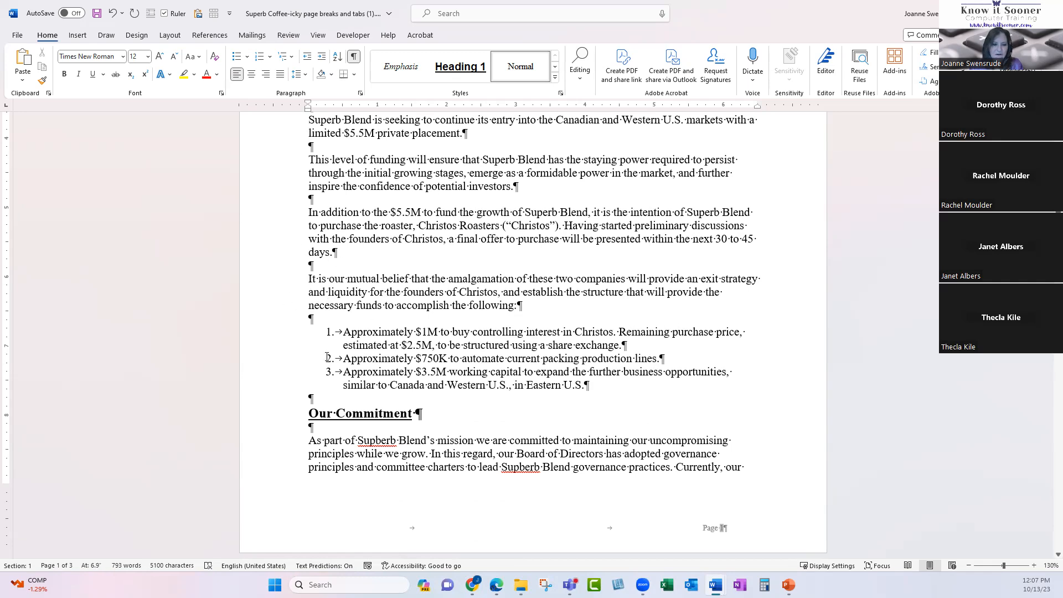
{"action": "key", "text": "Return"}
{"action": "key", "text": "Return"}
{"action": "key", "text": "Return"}
{"action": "key", "text": "BackSpace"}
{"action": "key", "text": "BackSpace"}
{"action": "key", "text": "BackSpace"}
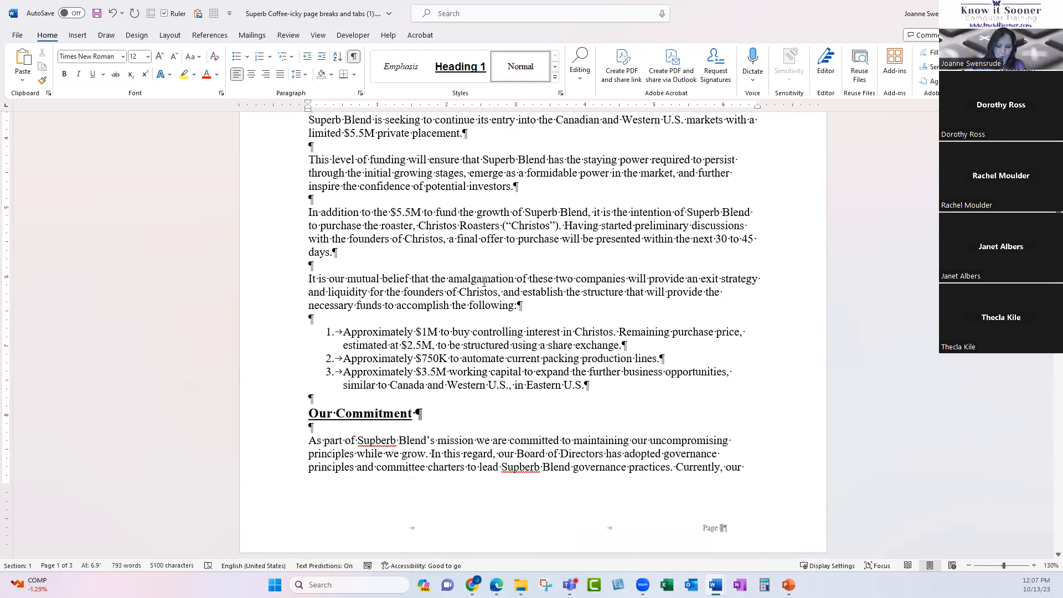
{"action": "key", "text": "ctrl+Return"}
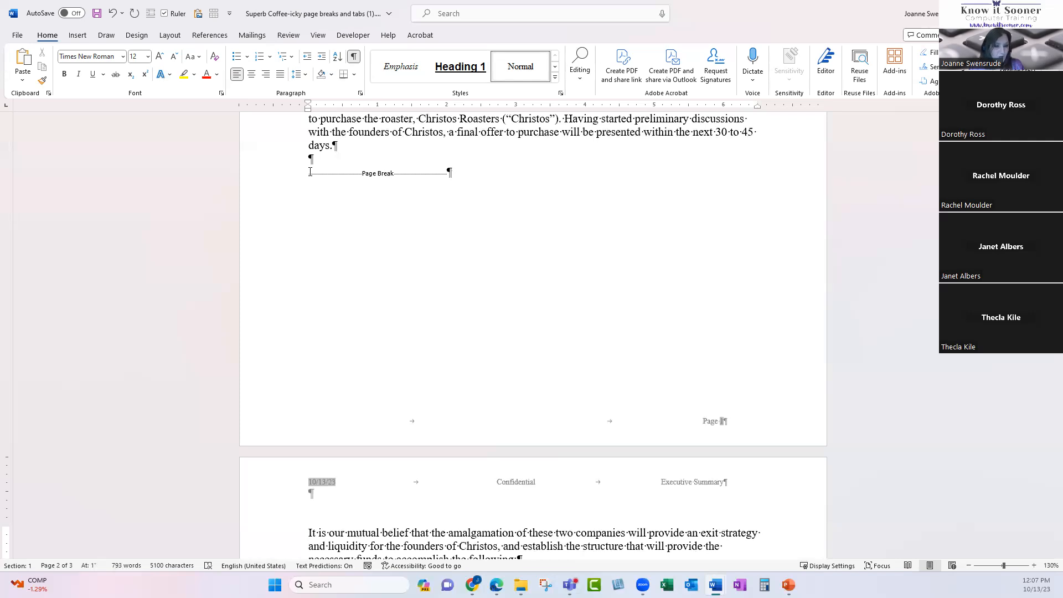
Delete the empty line just above the page break on page 1.
{"action": "left_click", "coordinate": [353, 56]}
{"action": "left_click", "coordinate": [354, 56]}
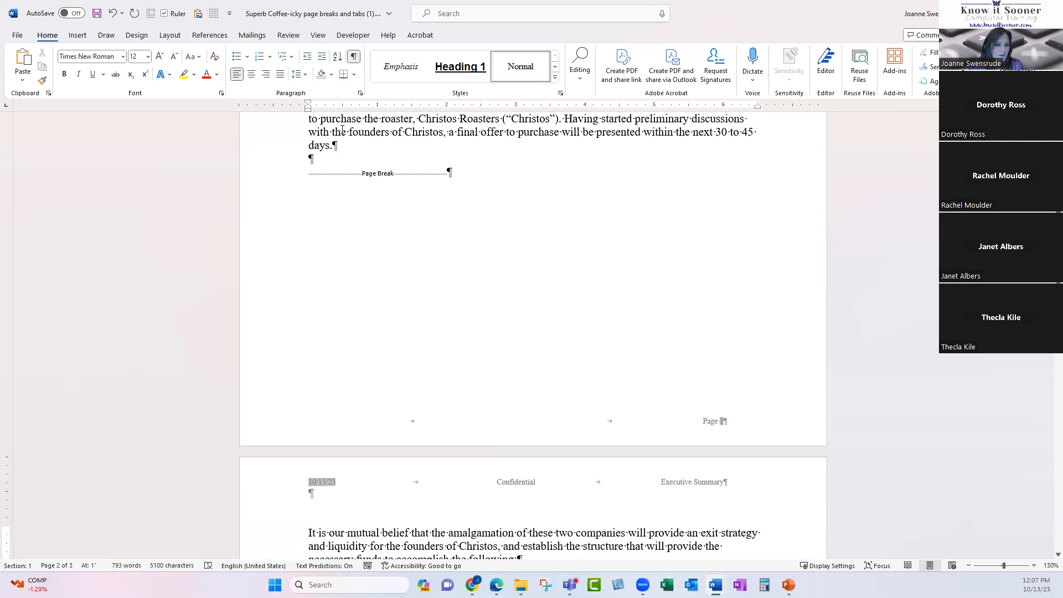
{"action": "left_click", "coordinate": [320, 158]}
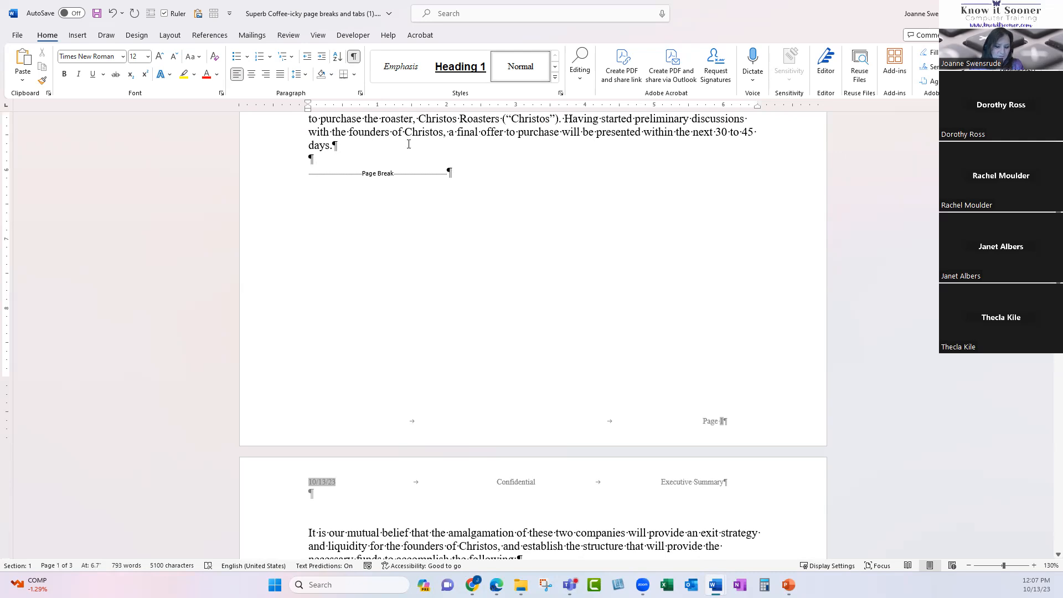
{"action": "key", "text": "BackSpace"}
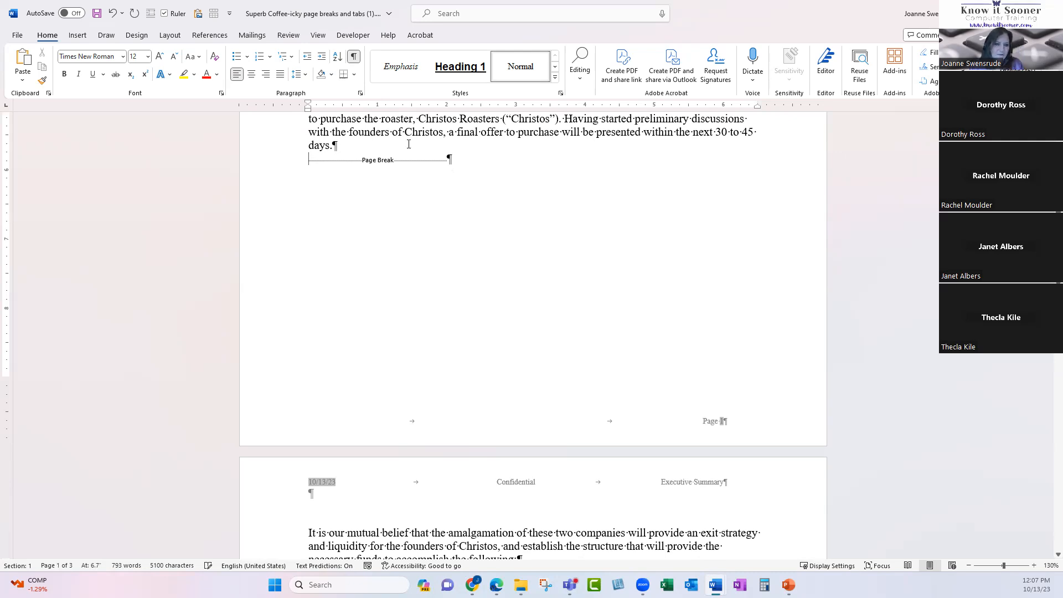
Return to the top and select the EXECUTIVE SUMMARY heading.
{"action": "scroll", "coordinate": [403, 235], "scroll_direction": "down", "scroll_amount": 3}
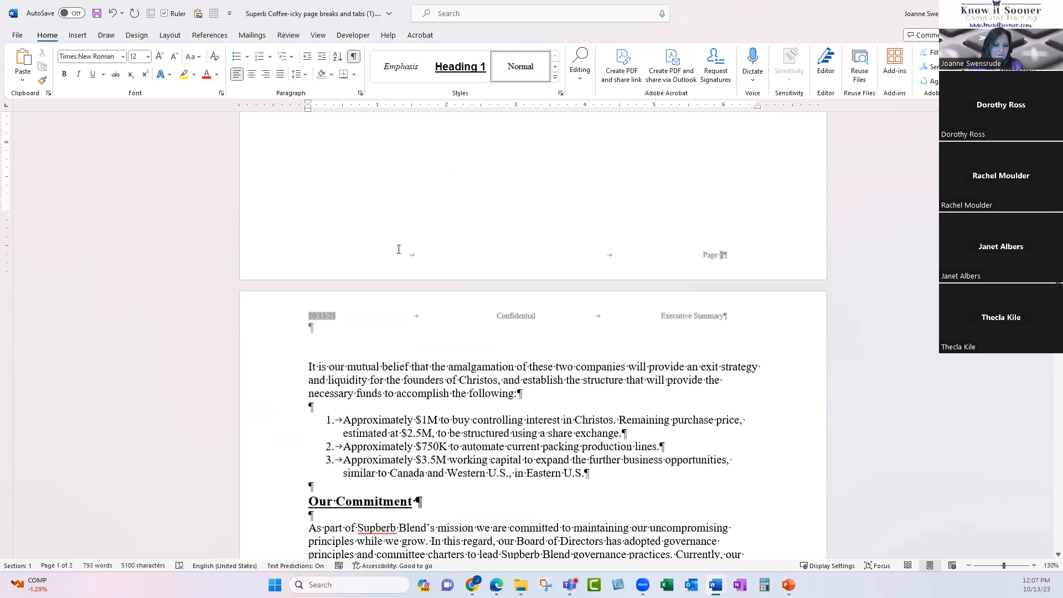
{"action": "scroll", "coordinate": [397, 251], "scroll_direction": "up", "scroll_amount": 2}
{"action": "scroll", "coordinate": [397, 252], "scroll_direction": "up", "scroll_amount": 8}
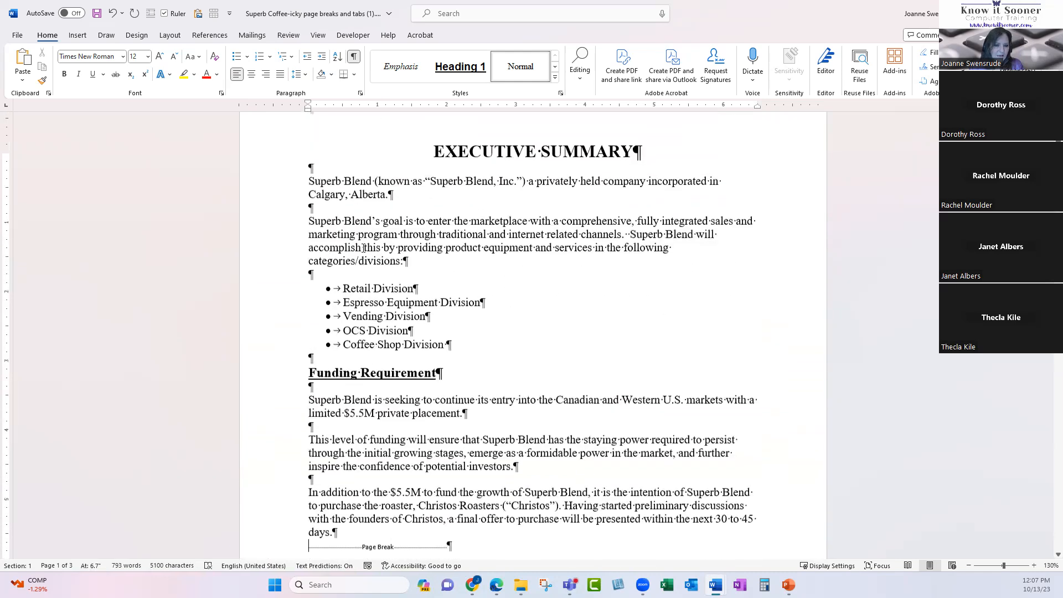
{"action": "left_click", "coordinate": [276, 163]}
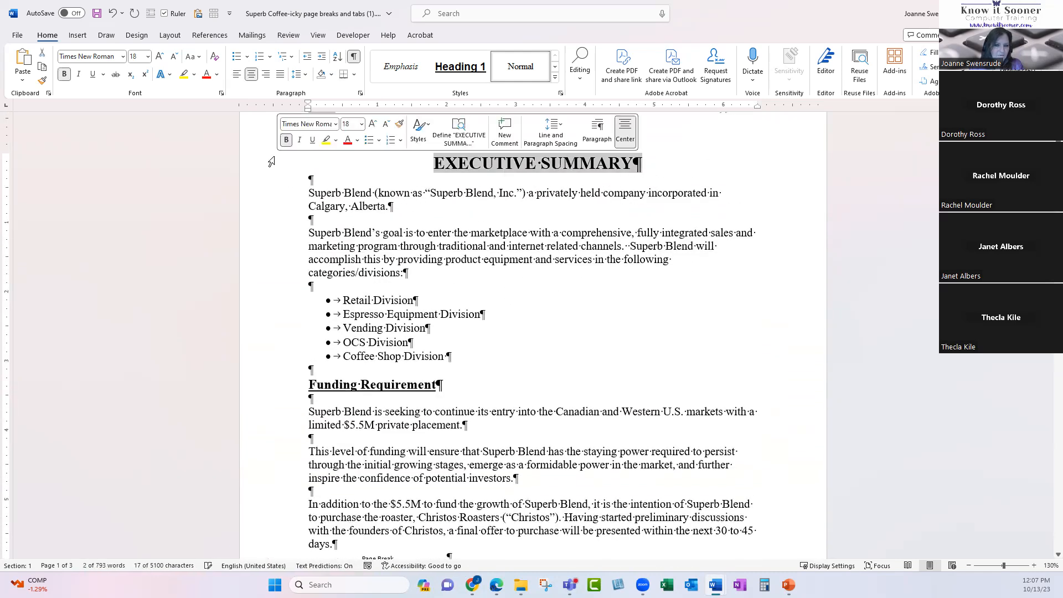
Make the EXECUTIVE SUMMARY heading 48 pt and check that page 2 still starts with its own text.
{"action": "left_click", "coordinate": [148, 57]}
{"action": "left_click", "coordinate": [138, 249]}
{"action": "scroll", "coordinate": [594, 224], "scroll_direction": "down", "scroll_amount": 10}
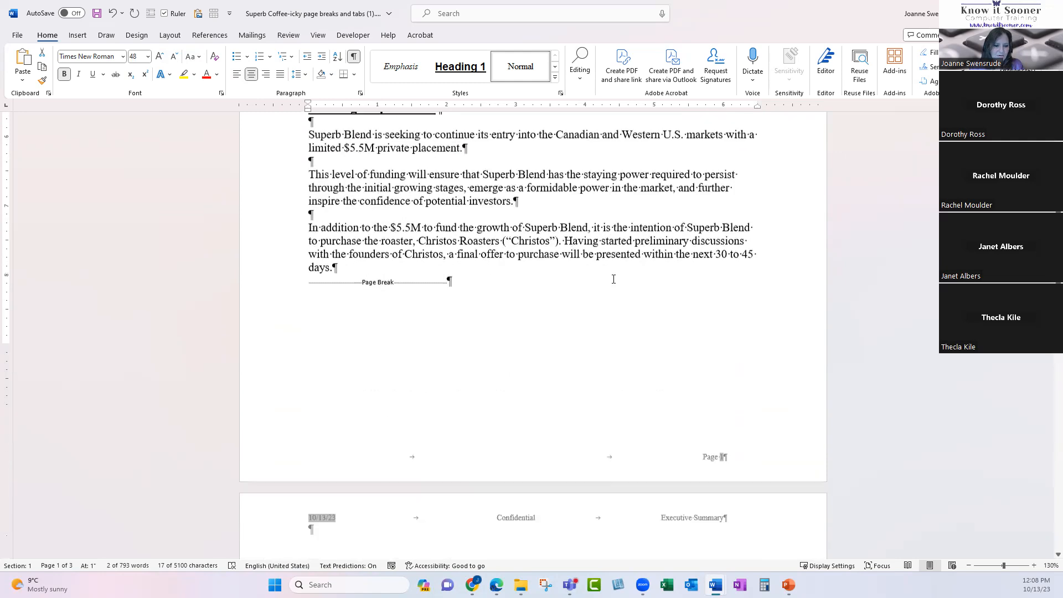
{"action": "scroll", "coordinate": [612, 280], "scroll_direction": "down", "scroll_amount": 1}
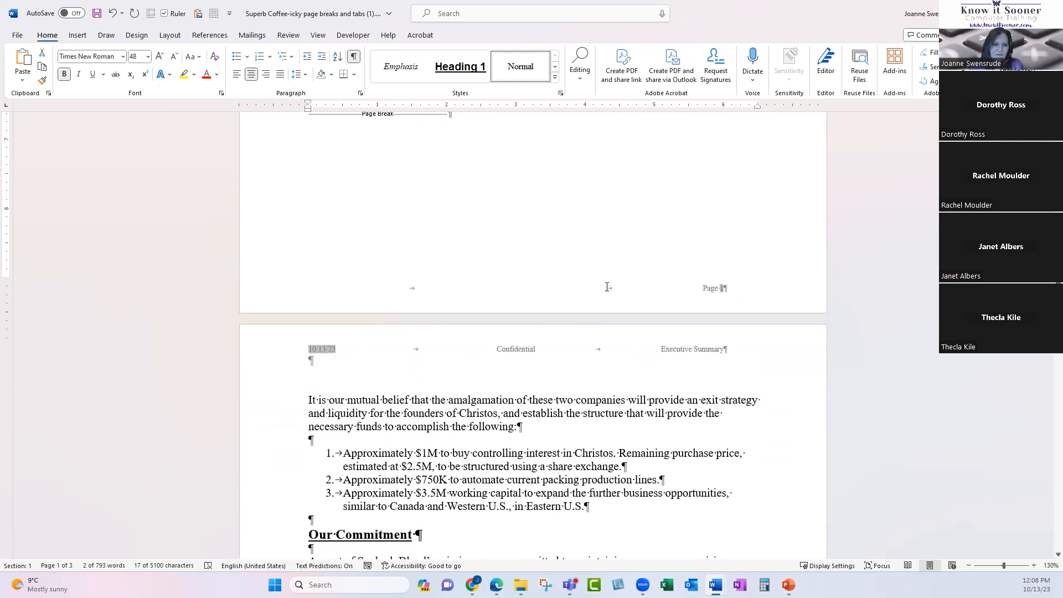
{"action": "scroll", "coordinate": [608, 289], "scroll_direction": "up", "scroll_amount": 3}
{"action": "scroll", "coordinate": [605, 287], "scroll_direction": "up", "scroll_amount": 4}
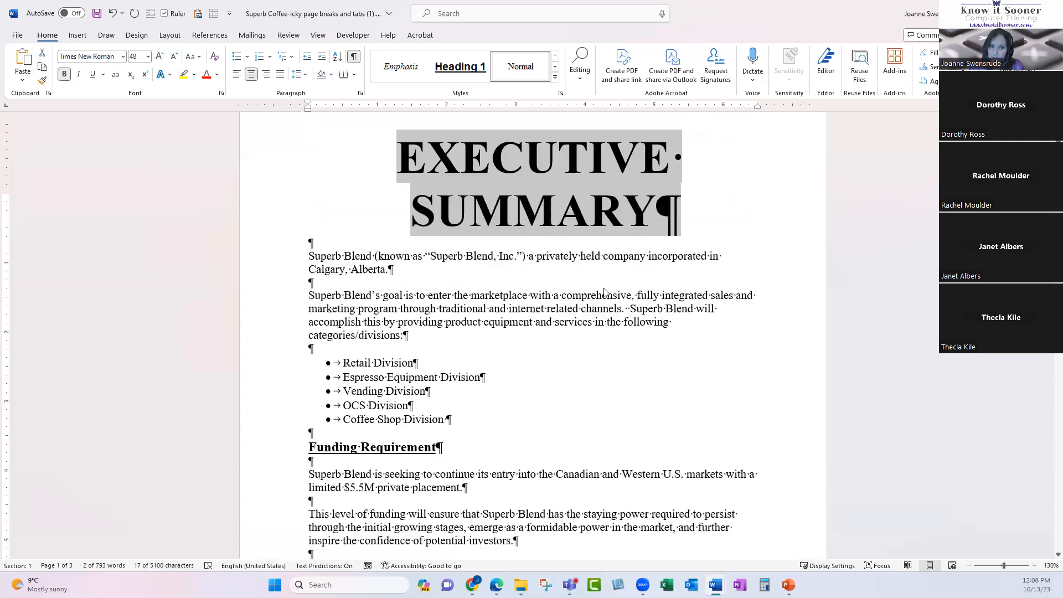
{"action": "scroll", "coordinate": [603, 288], "scroll_direction": "down", "scroll_amount": 4}
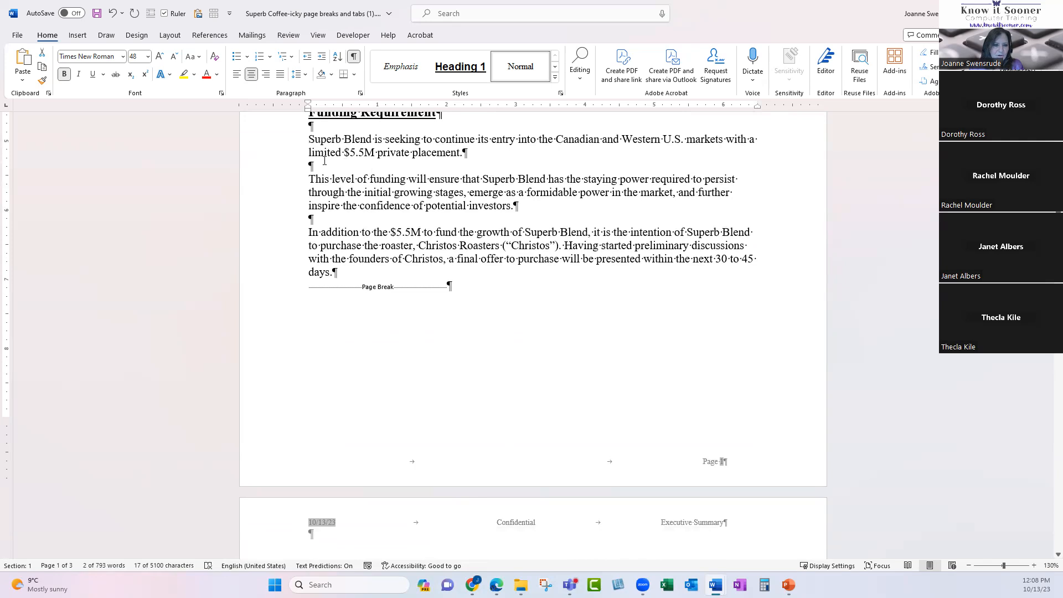
Undo the 48 pt font size change with Ctrl+Z.
{"action": "left_click", "coordinate": [336, 271]}
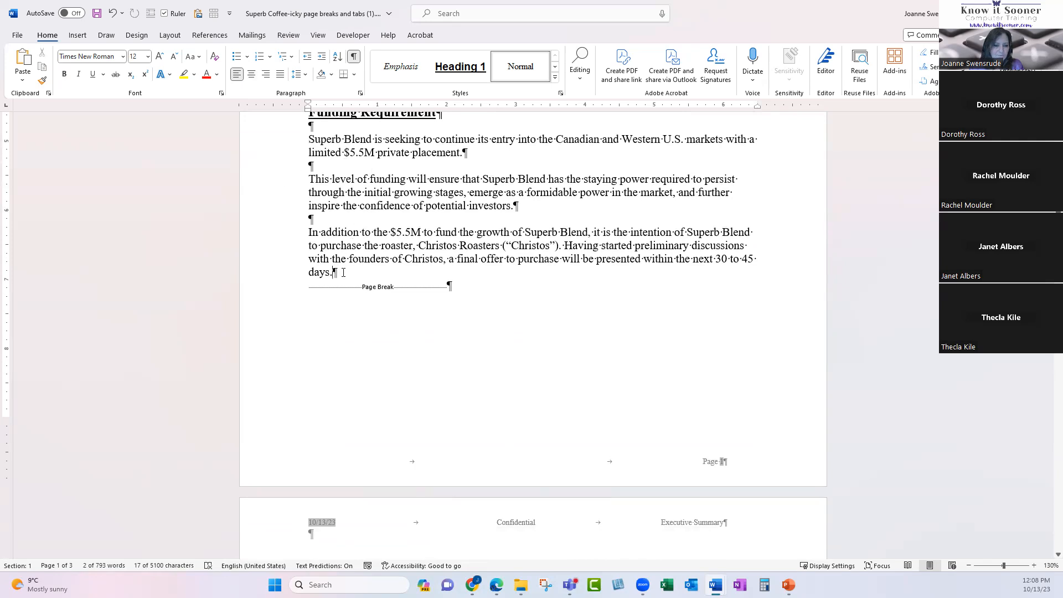
{"action": "left_click", "coordinate": [284, 292]}
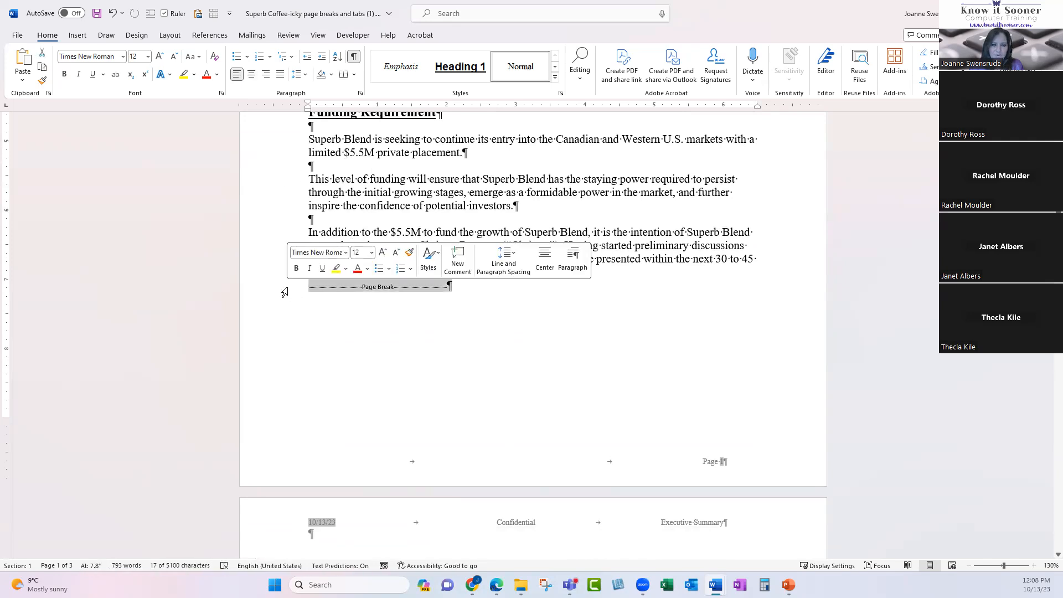
{"action": "left_click", "coordinate": [448, 292]}
{"action": "key", "text": "ctrl+z"}
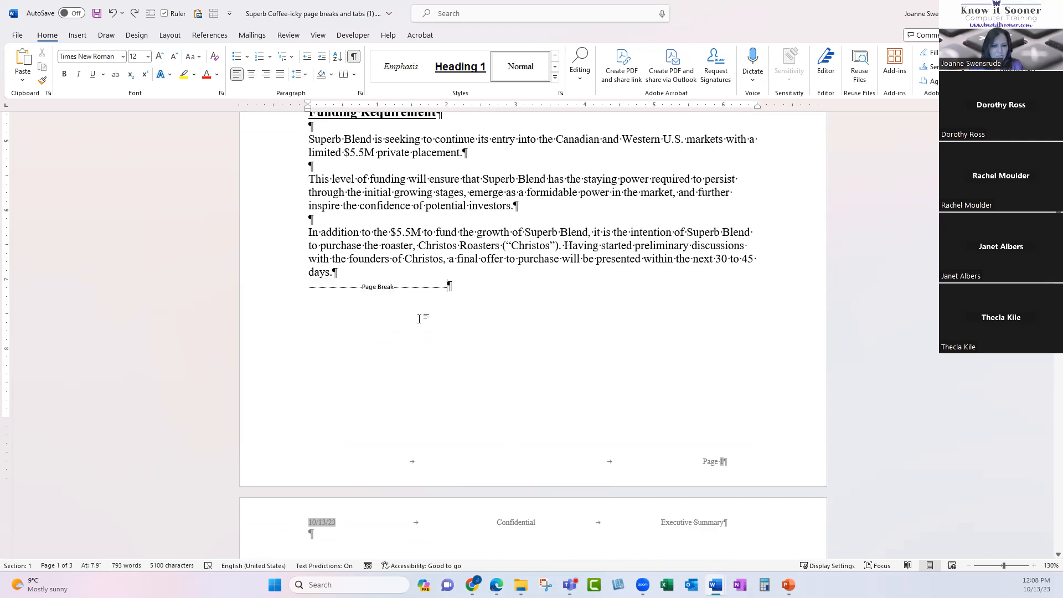
{"action": "scroll", "coordinate": [418, 319], "scroll_direction": "down", "scroll_amount": 6}
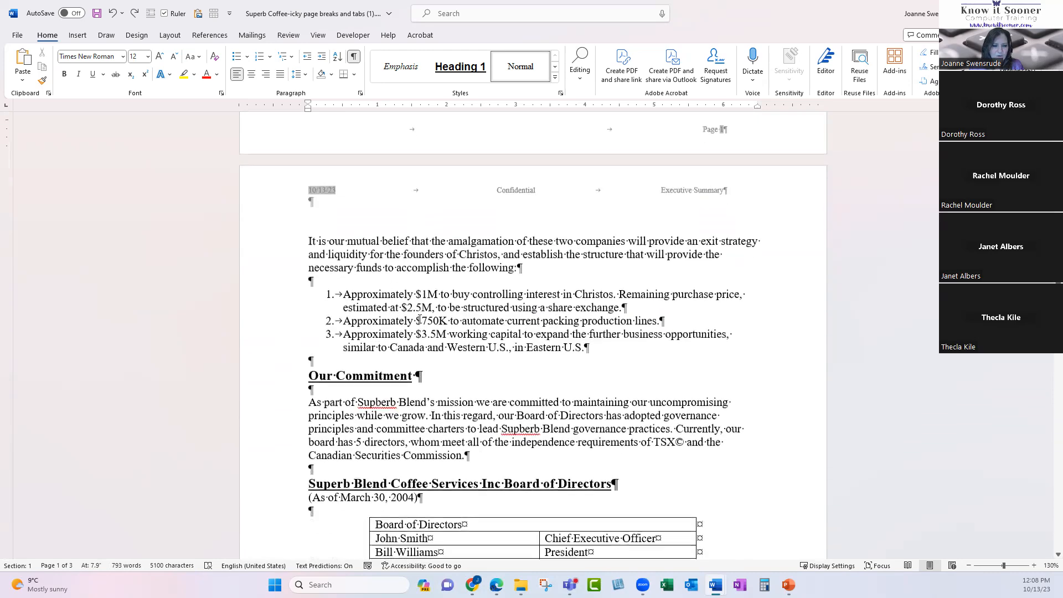
{"action": "scroll", "coordinate": [419, 320], "scroll_direction": "down", "scroll_amount": 6}
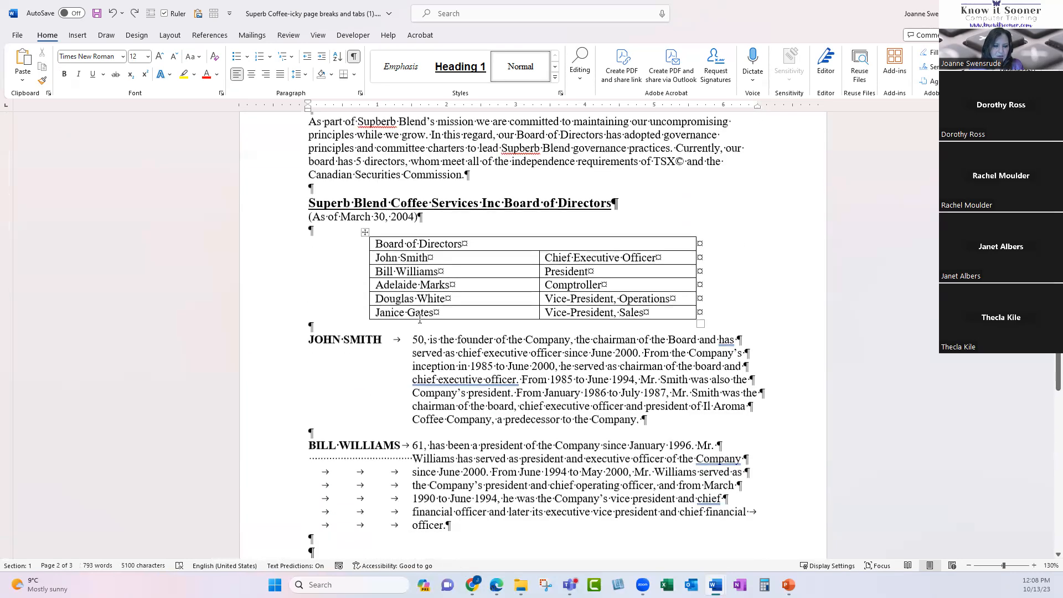
{"action": "scroll", "coordinate": [419, 319], "scroll_direction": "down", "scroll_amount": 4}
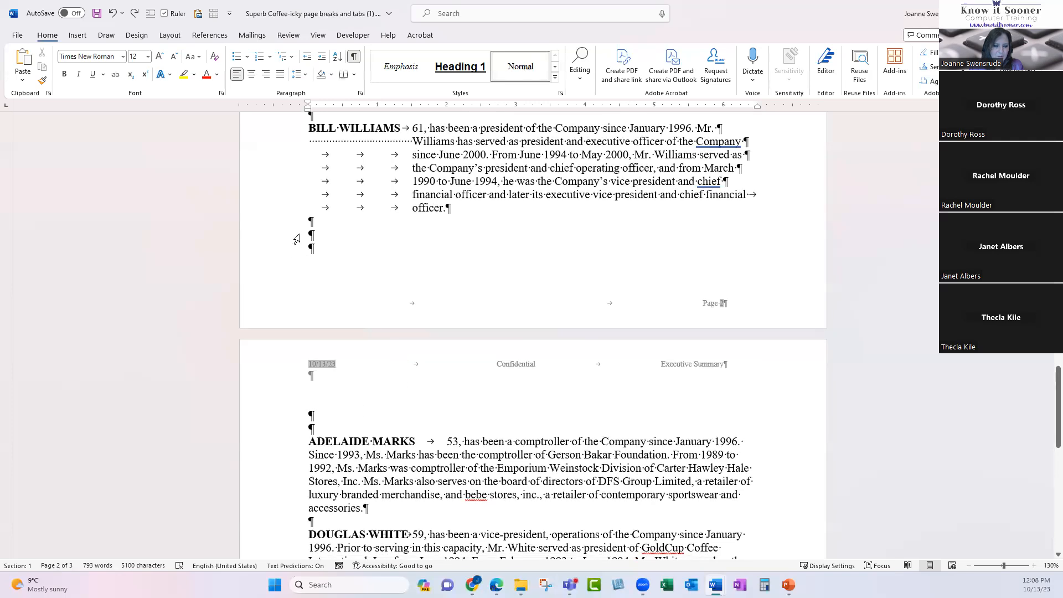
{"action": "left_click_drag", "start_coordinate": [296, 239], "coordinate": [302, 428]}
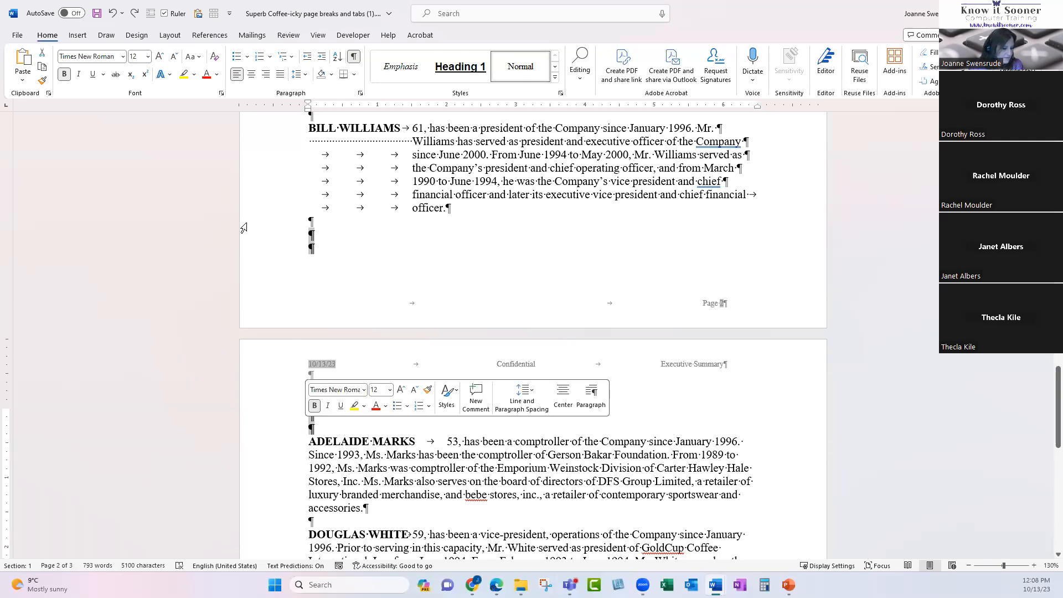
{"action": "key", "text": "Delete"}
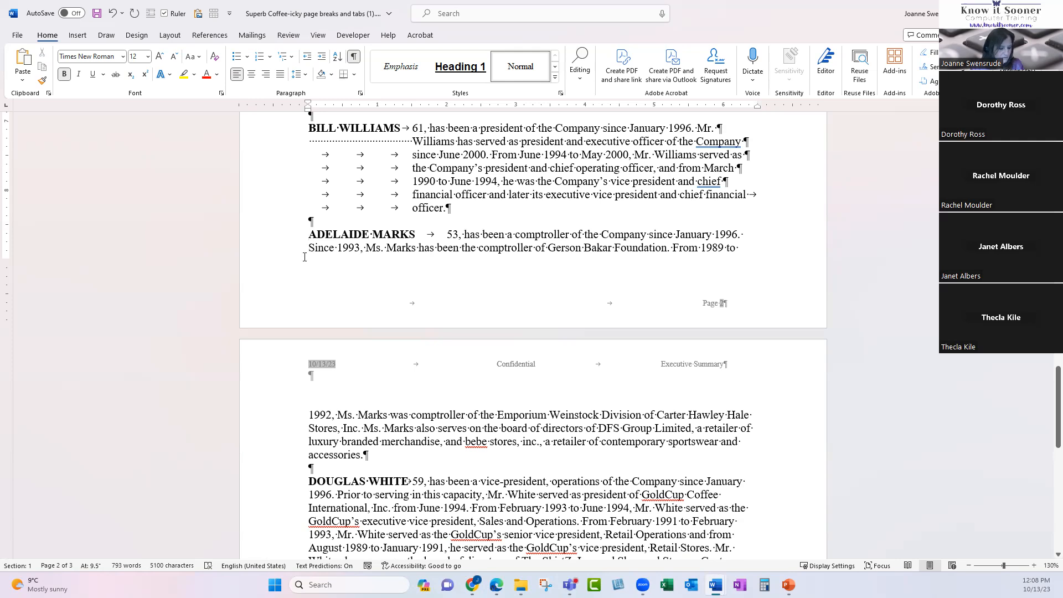
{"action": "key", "text": "ctrl+Return"}
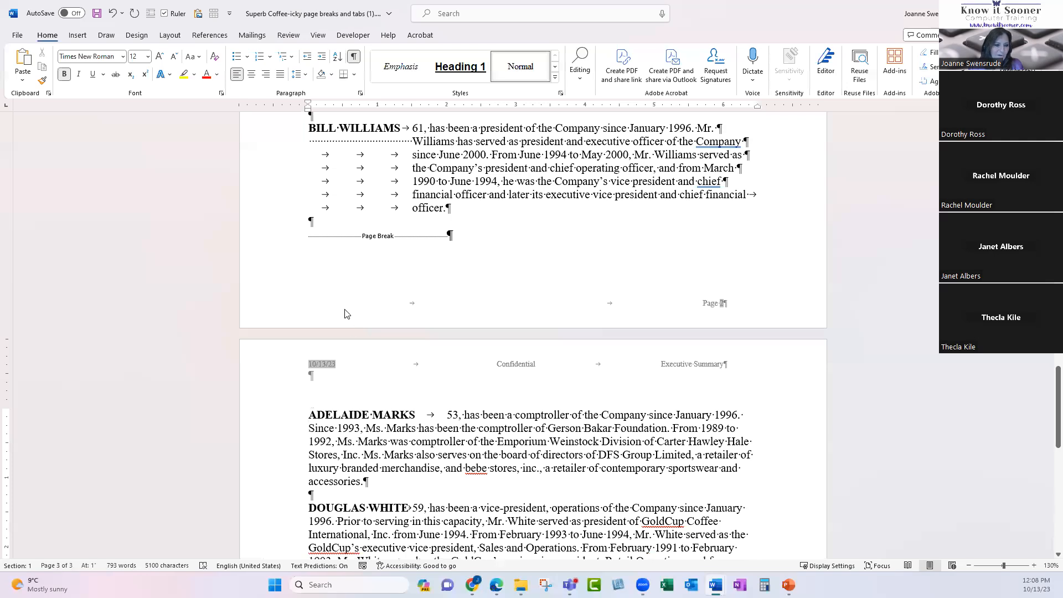
{"action": "left_click", "coordinate": [325, 237]}
{"action": "key", "text": "Delete"}
{"action": "key", "text": "Delete"}
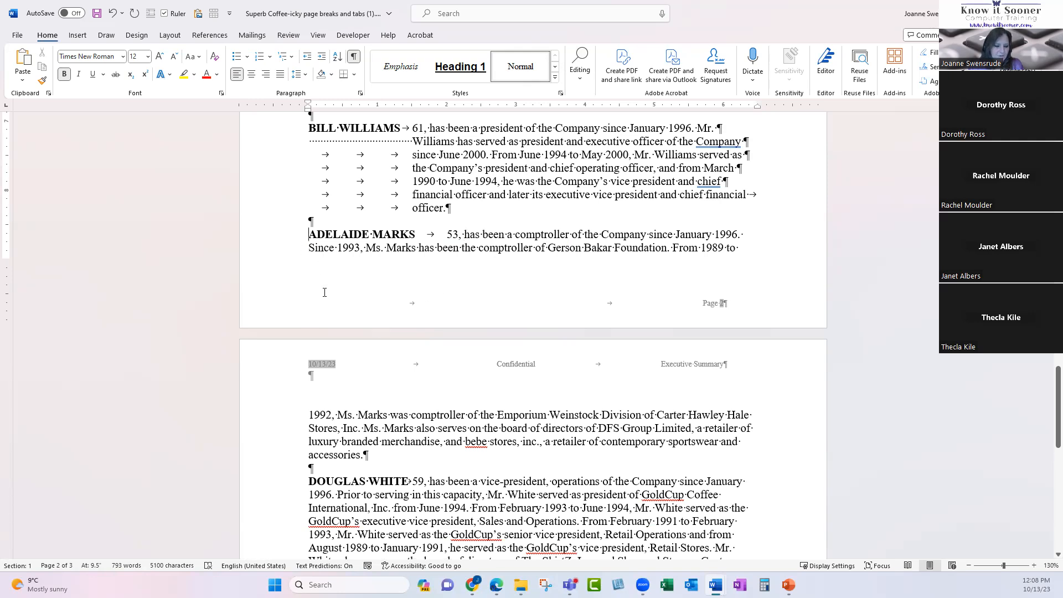
{"action": "scroll", "coordinate": [324, 292], "scroll_direction": "up", "scroll_amount": 1}
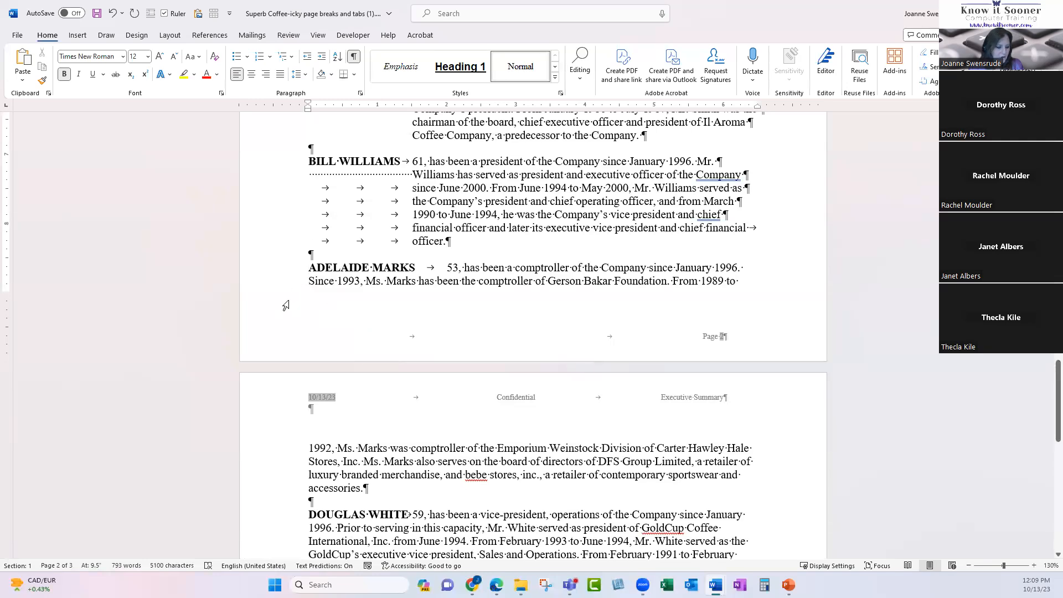
Select the whole document and turn on Keep lines together under Paragraph > Line and Page Breaks.
{"action": "triple_click", "coordinate": [260, 216]}
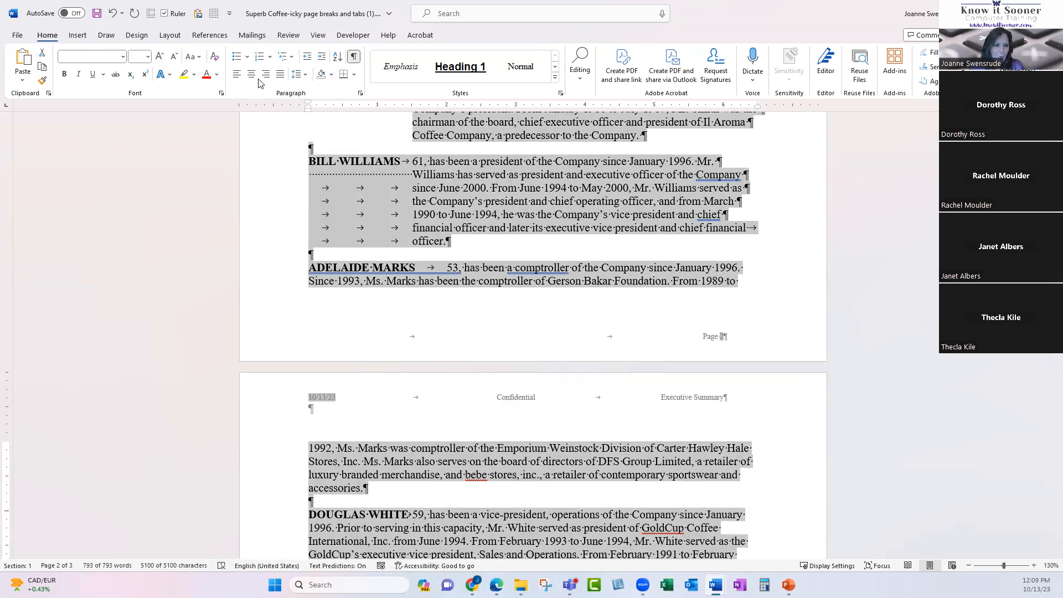
{"action": "left_click", "coordinate": [361, 94]}
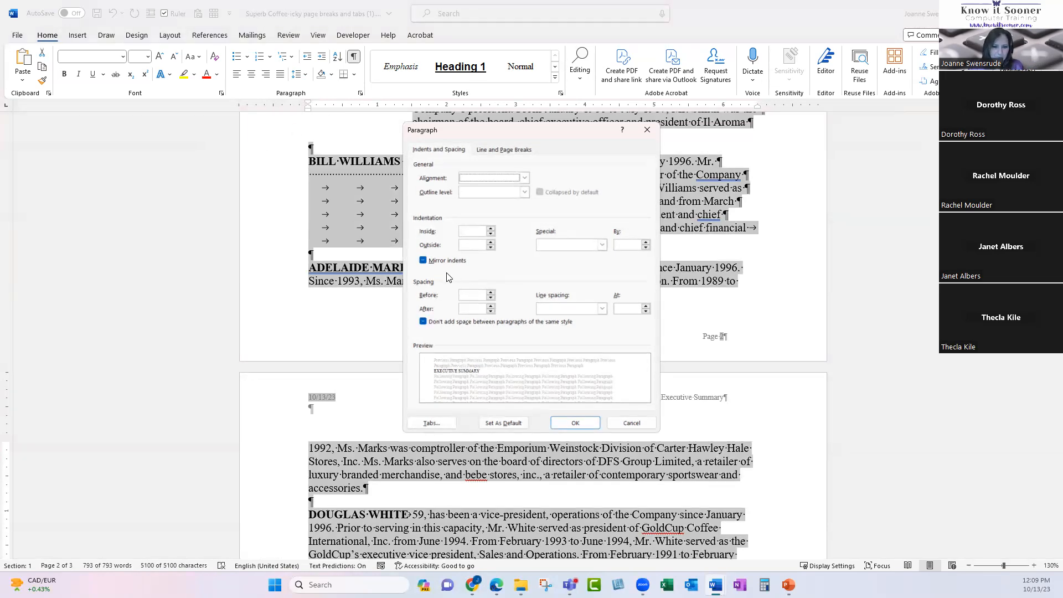
{"action": "left_click", "coordinate": [428, 150]}
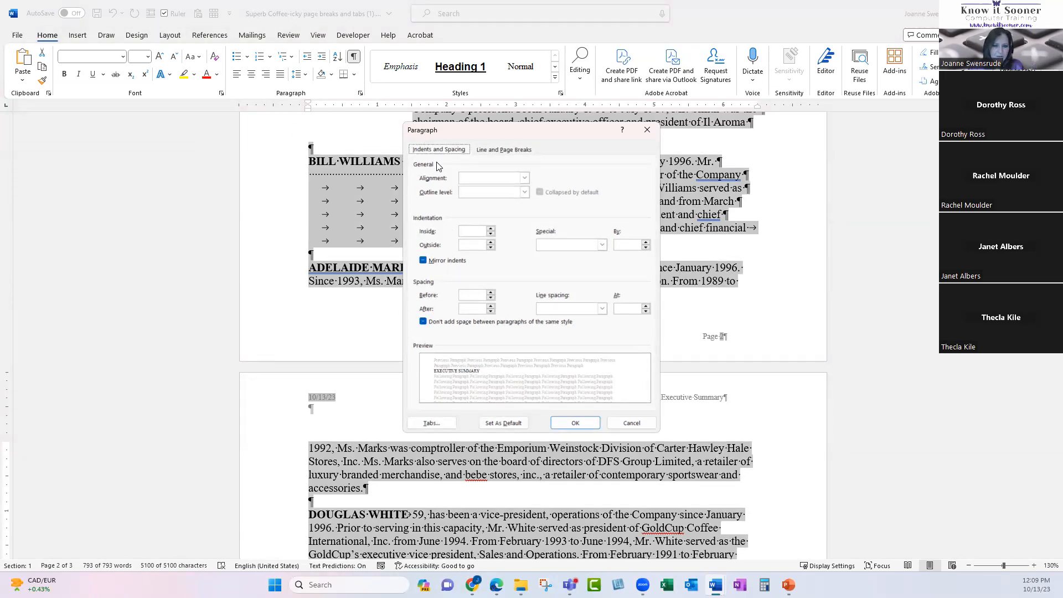
{"action": "left_click", "coordinate": [508, 149]}
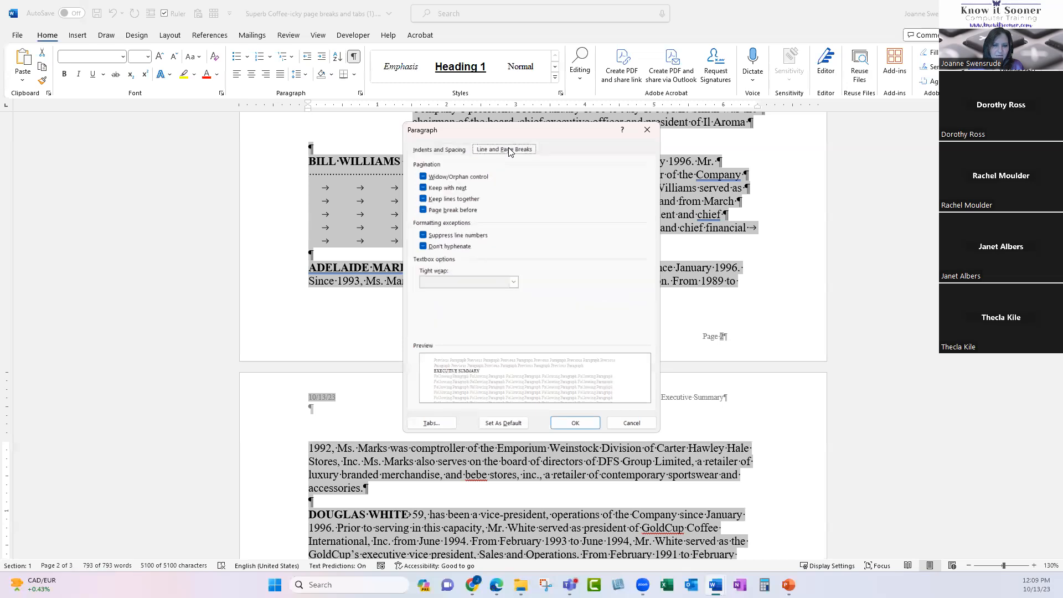
{"action": "left_click", "coordinate": [423, 200]}
{"action": "left_click", "coordinate": [423, 200]}
{"action": "left_click", "coordinate": [423, 201]}
{"action": "left_click", "coordinate": [423, 200]}
{"action": "left_click", "coordinate": [423, 201]}
{"action": "left_click", "coordinate": [424, 201]}
{"action": "left_click", "coordinate": [424, 200]}
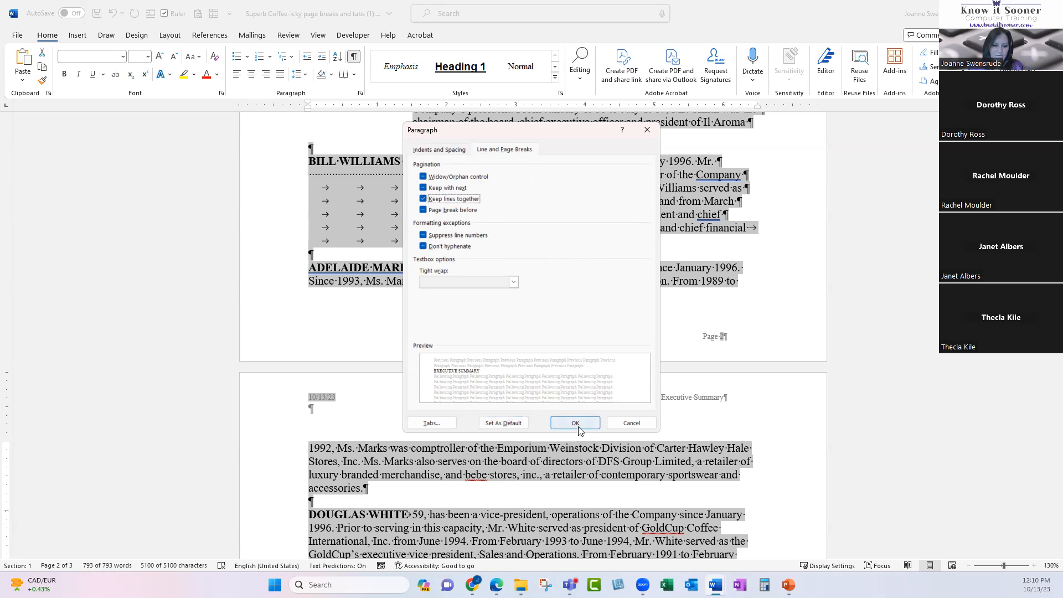
{"action": "left_click_drag", "start_coordinate": [491, 132], "coordinate": [797, 143]}
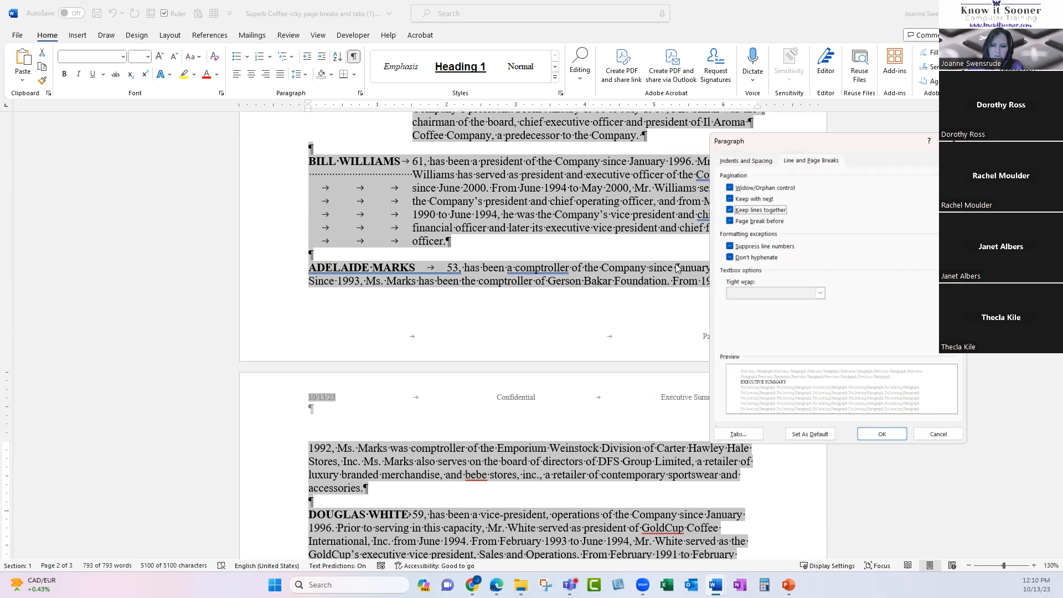
{"action": "left_click", "coordinate": [891, 438]}
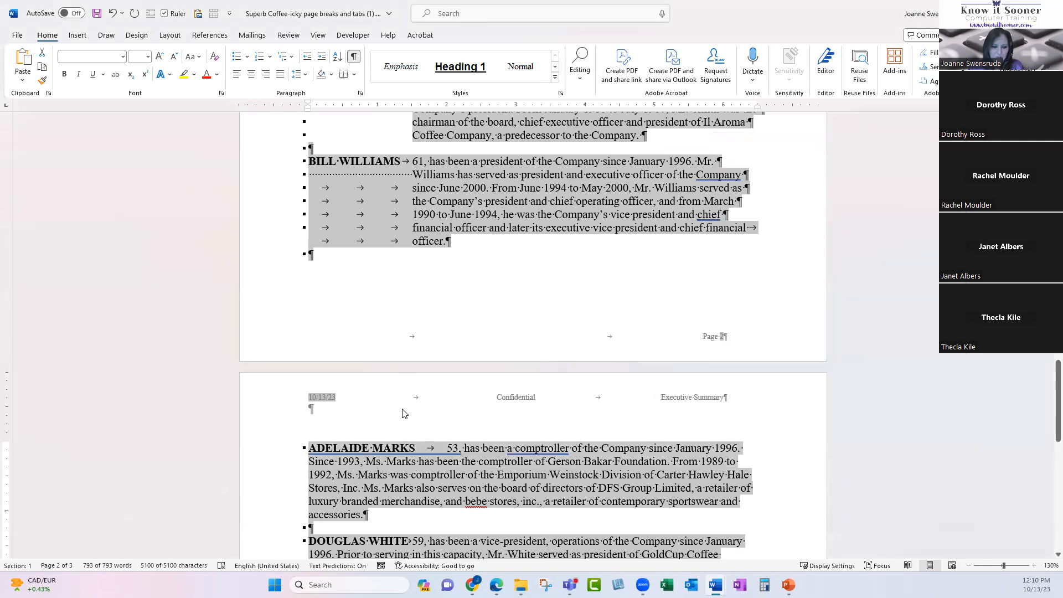
{"action": "scroll", "coordinate": [402, 412], "scroll_direction": "down", "scroll_amount": 2}
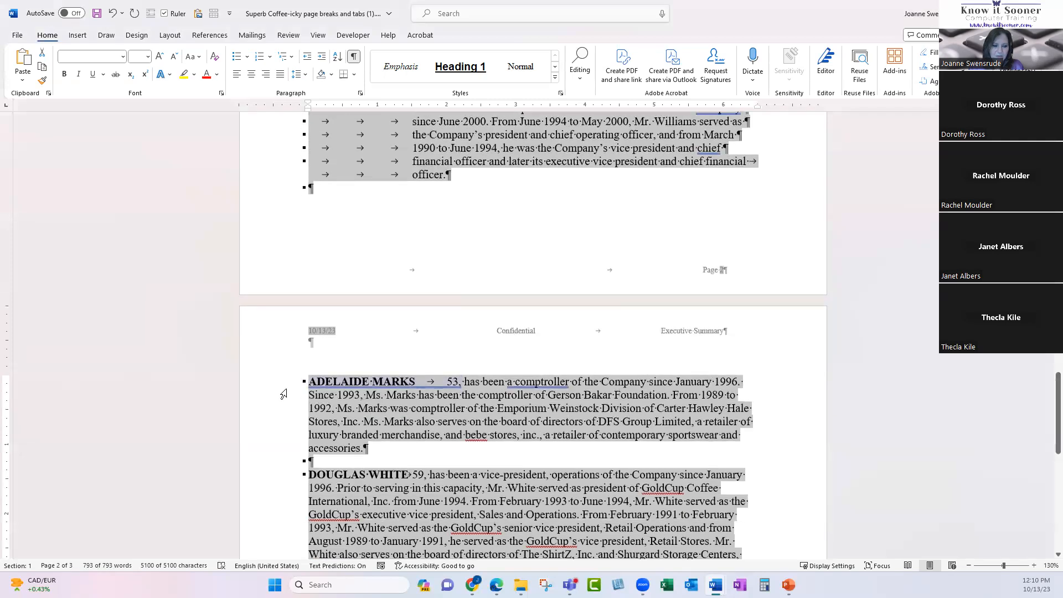
{"action": "left_click_drag", "start_coordinate": [284, 388], "coordinate": [291, 449]}
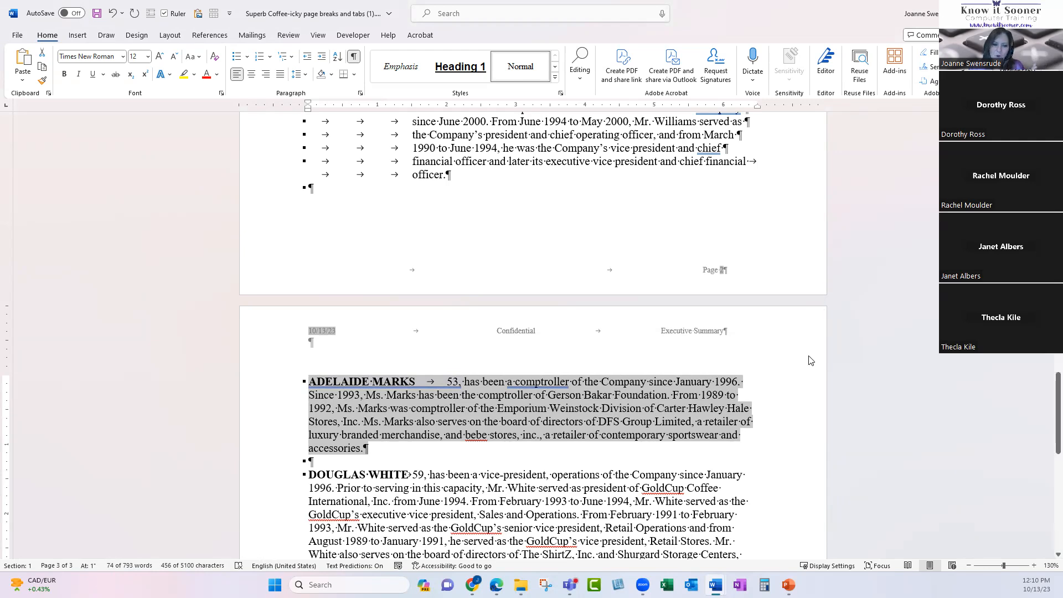
{"action": "scroll", "coordinate": [808, 360], "scroll_direction": "up", "scroll_amount": 8}
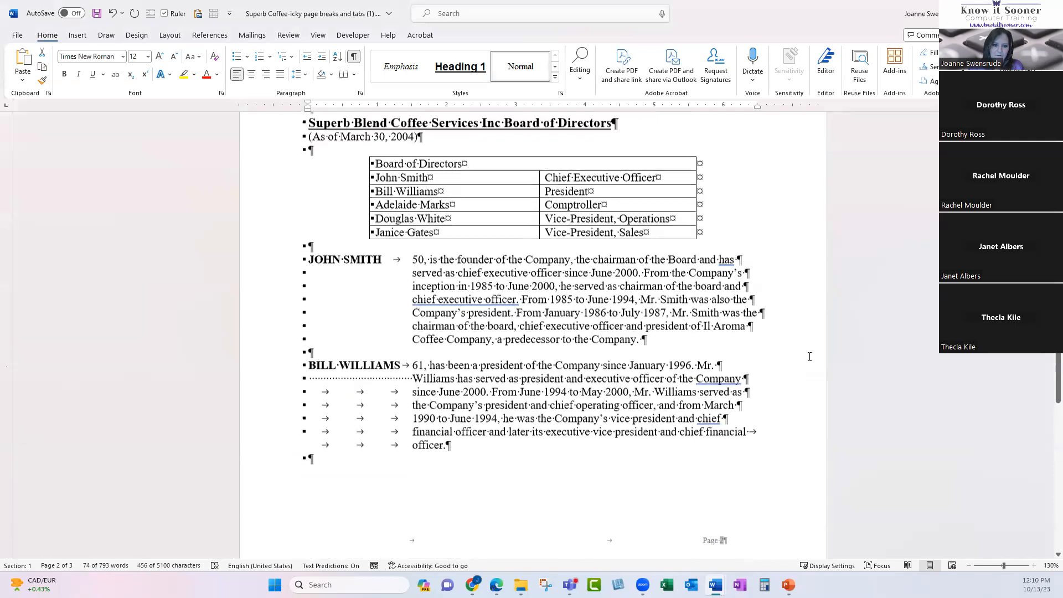
{"action": "scroll", "coordinate": [809, 354], "scroll_direction": "up", "scroll_amount": 7}
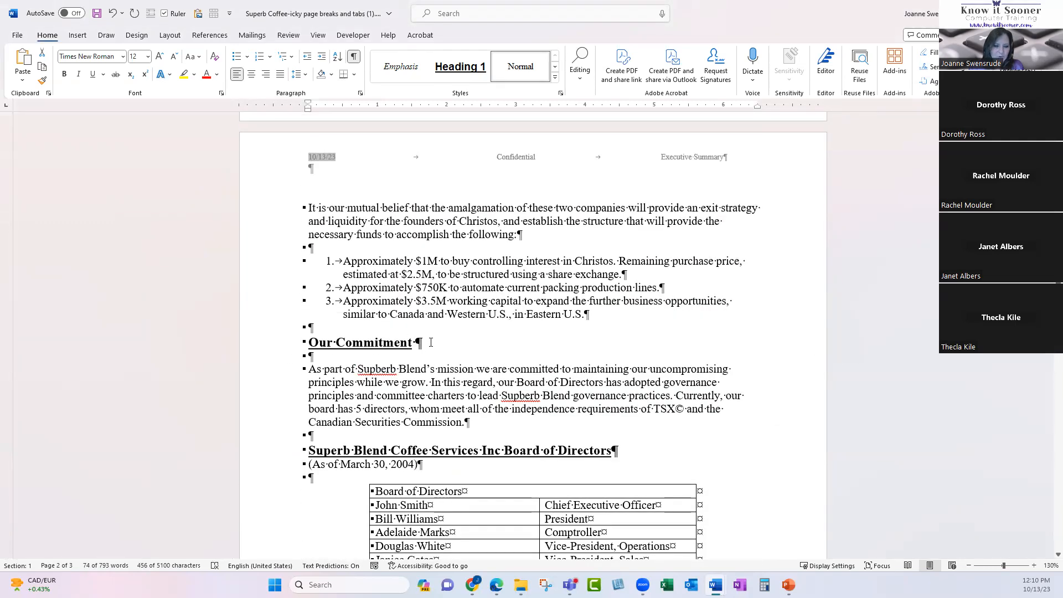
Add a 'This is great!' line with blank paragraphs after 'Commission.'.
{"action": "left_click", "coordinate": [505, 420]}
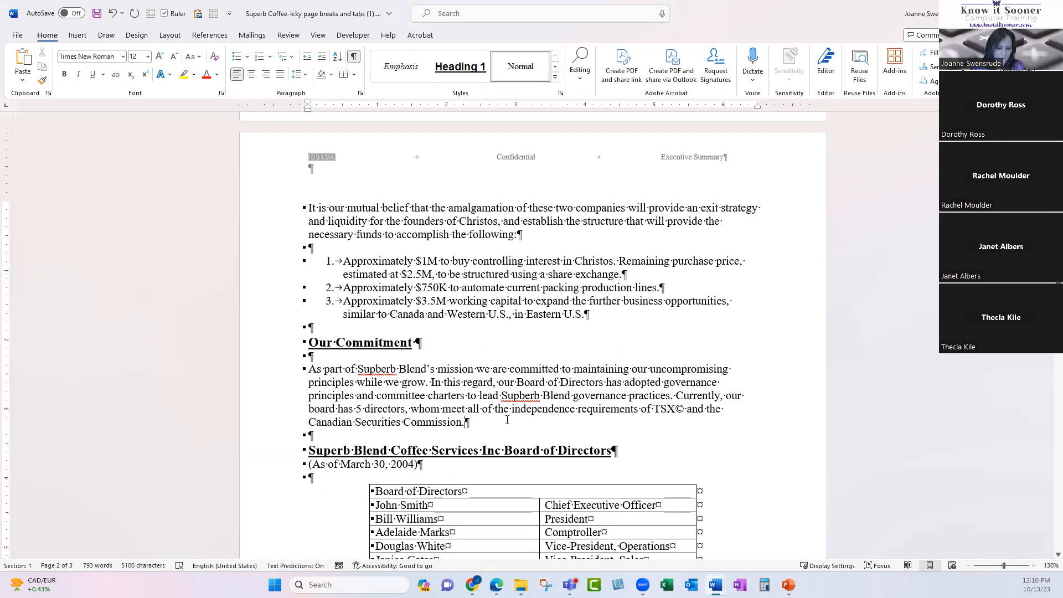
{"action": "key", "text": "Return"}
{"action": "key", "text": "Return"}
{"action": "type", "text": "This is great!"}
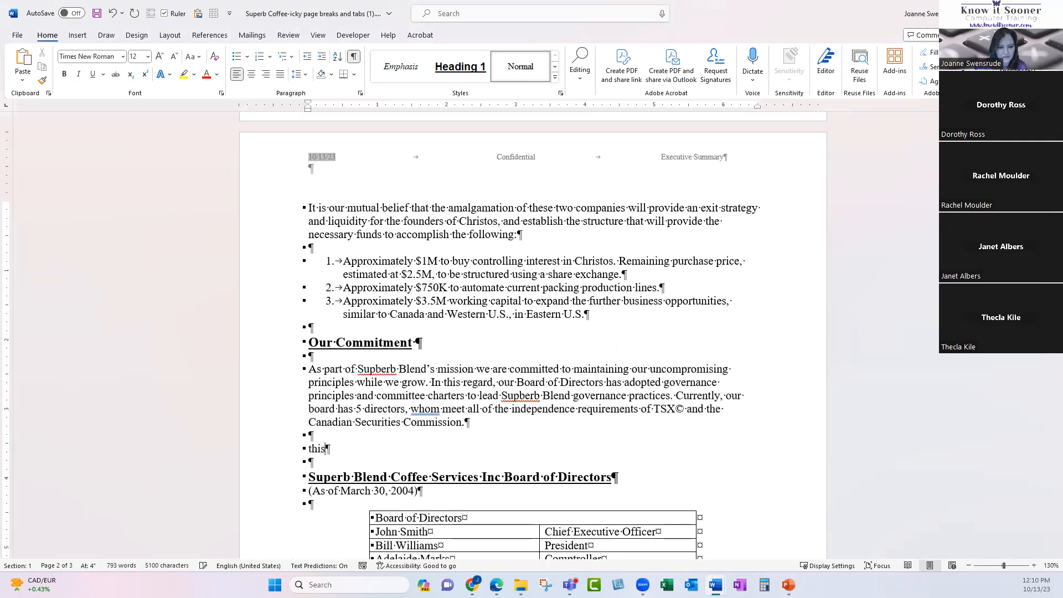
{"action": "key", "text": "Return"}
{"action": "key", "text": "Return"}
{"action": "key", "text": "Return"}
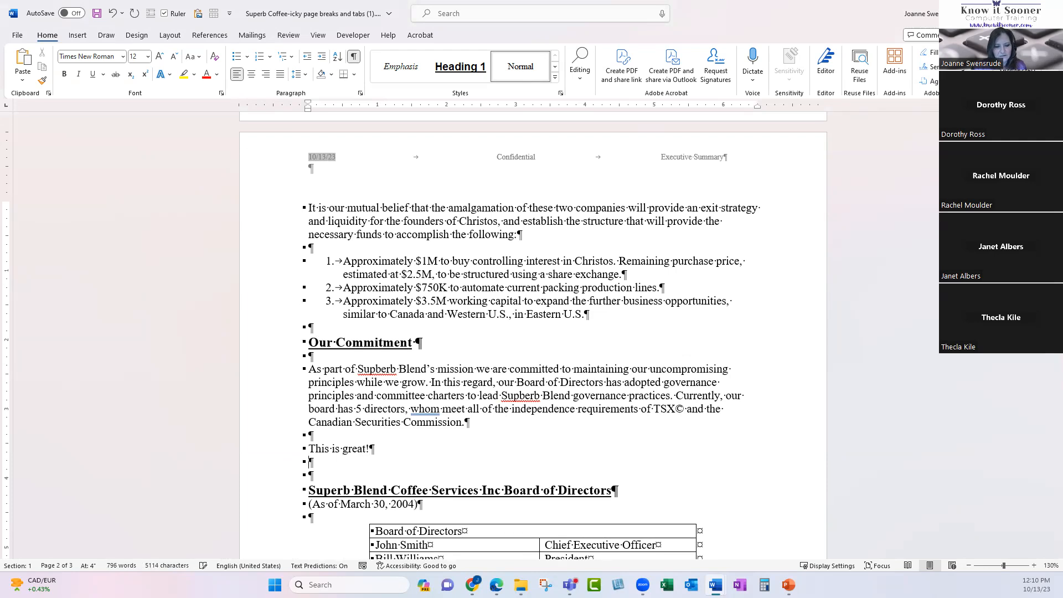
{"action": "scroll", "coordinate": [437, 453], "scroll_direction": "down", "scroll_amount": 1}
{"action": "scroll", "coordinate": [437, 454], "scroll_direction": "down", "scroll_amount": 10}
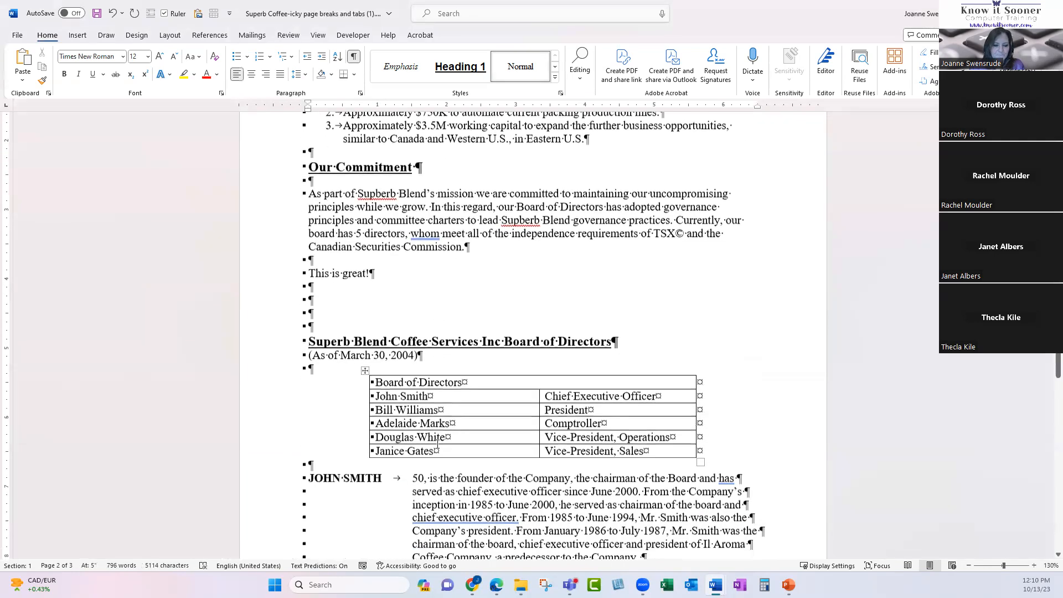
{"action": "scroll", "coordinate": [421, 359], "scroll_direction": "down", "scroll_amount": 2}
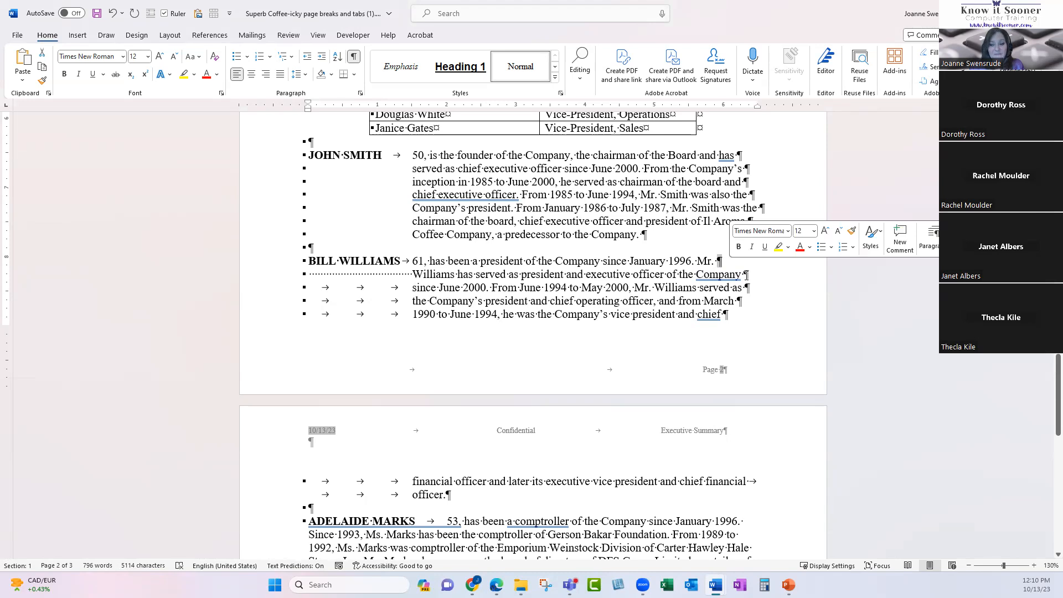
{"action": "double_click", "coordinate": [746, 275]}
{"action": "double_click", "coordinate": [747, 288]}
{"action": "double_click", "coordinate": [739, 301]}
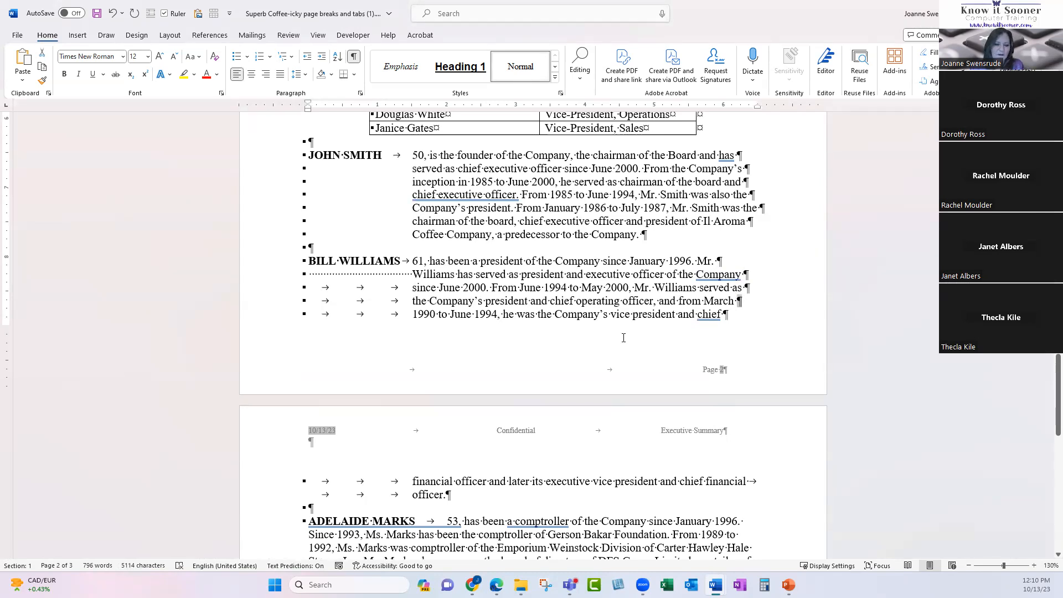
{"action": "scroll", "coordinate": [512, 381], "scroll_direction": "down", "scroll_amount": 3}
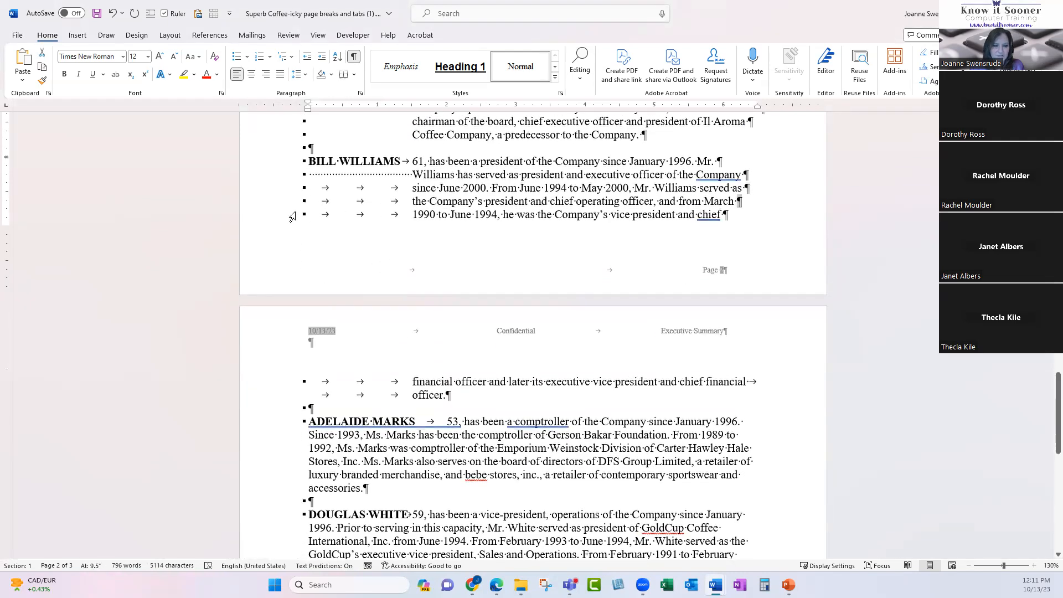
{"action": "left_click", "coordinate": [271, 215]}
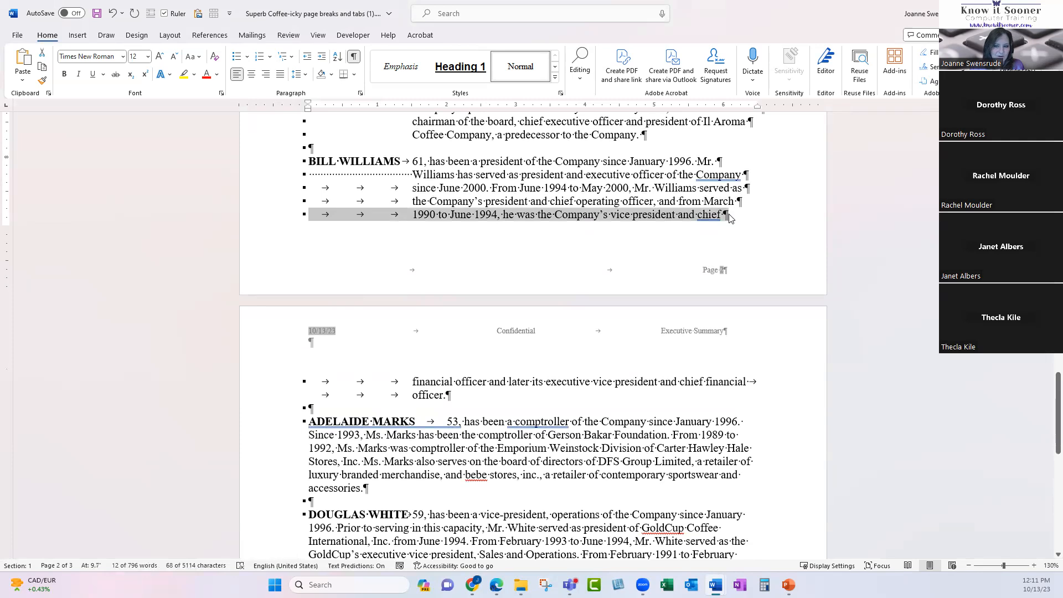
Delete the 'This is great!' line and the blank paragraphs below it.
{"action": "left_click", "coordinate": [621, 214]}
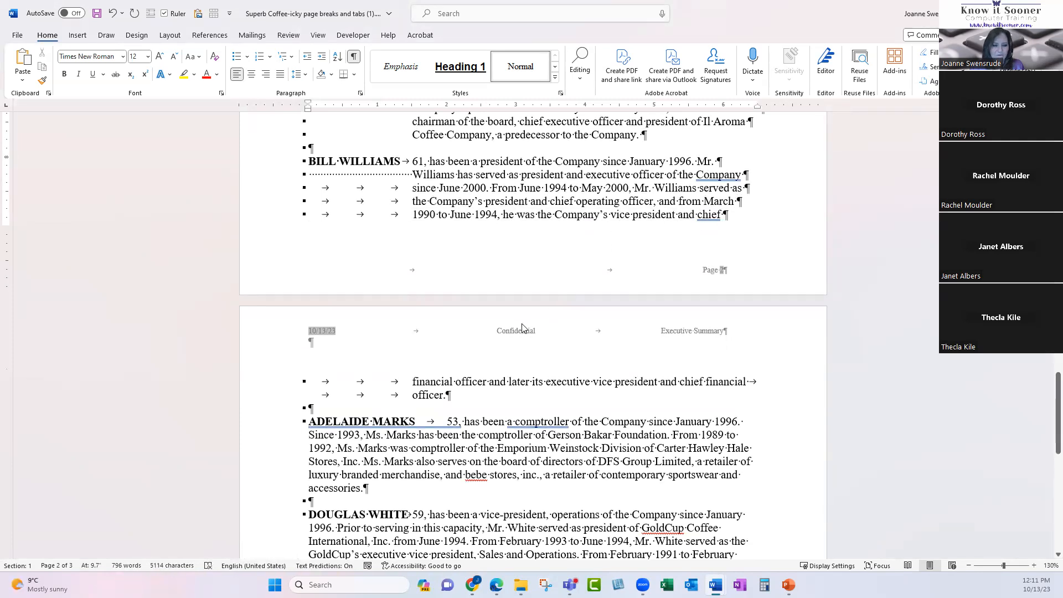
{"action": "scroll", "coordinate": [521, 327], "scroll_direction": "down", "scroll_amount": 1}
{"action": "scroll", "coordinate": [387, 277], "scroll_direction": "up", "scroll_amount": 18}
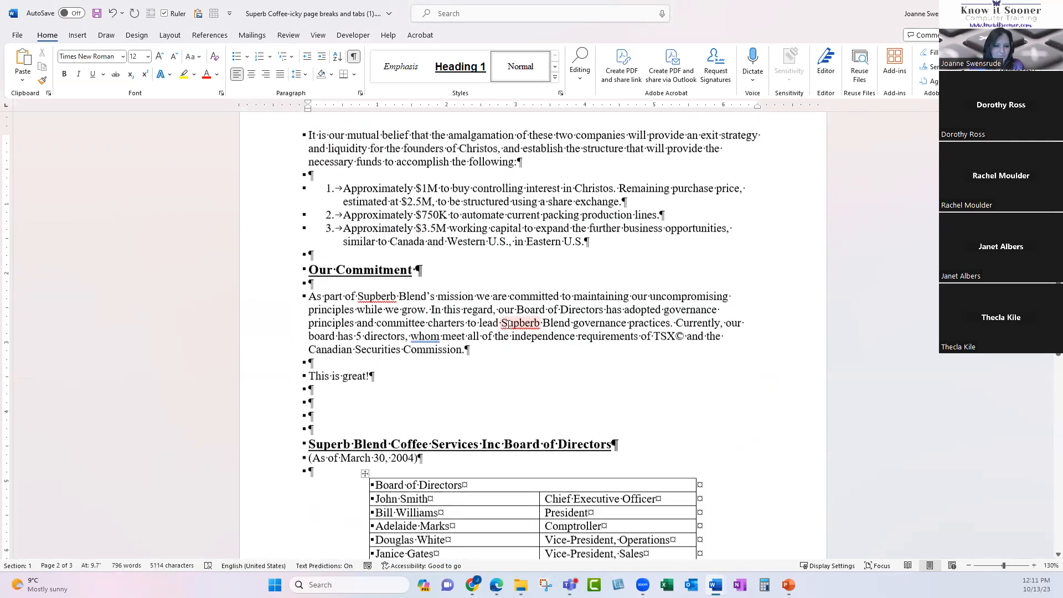
{"action": "left_click_drag", "start_coordinate": [288, 366], "coordinate": [297, 427]}
{"action": "key", "text": "Delete"}
Delete the Our Commitment heading and its text.
{"action": "left_click_drag", "start_coordinate": [283, 275], "coordinate": [302, 357]}
{"action": "key", "text": "Delete"}
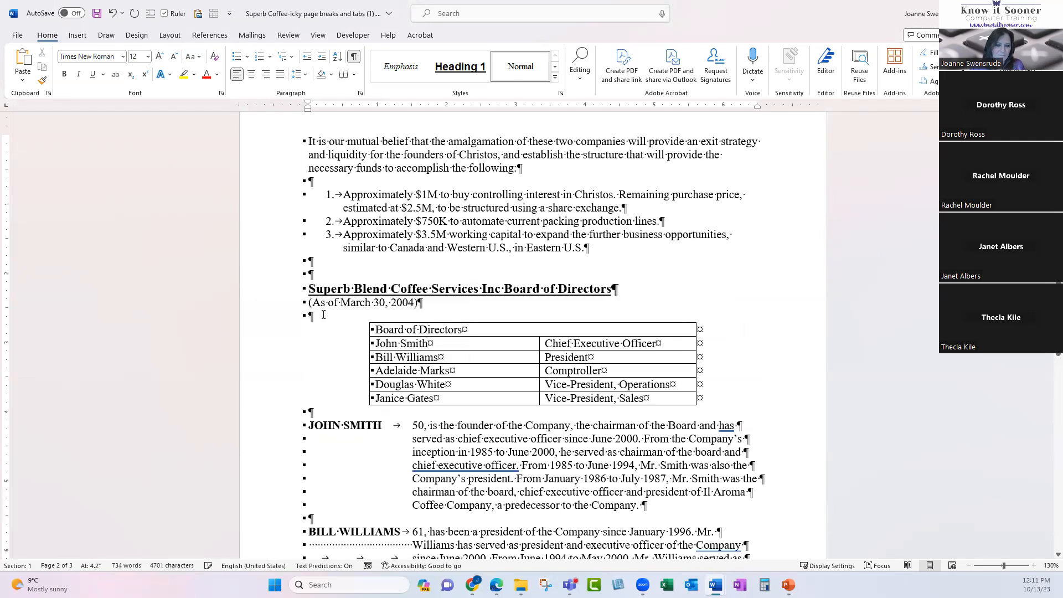
{"action": "scroll", "coordinate": [346, 309], "scroll_direction": "down", "scroll_amount": 2}
{"action": "scroll", "coordinate": [347, 309], "scroll_direction": "down", "scroll_amount": 5}
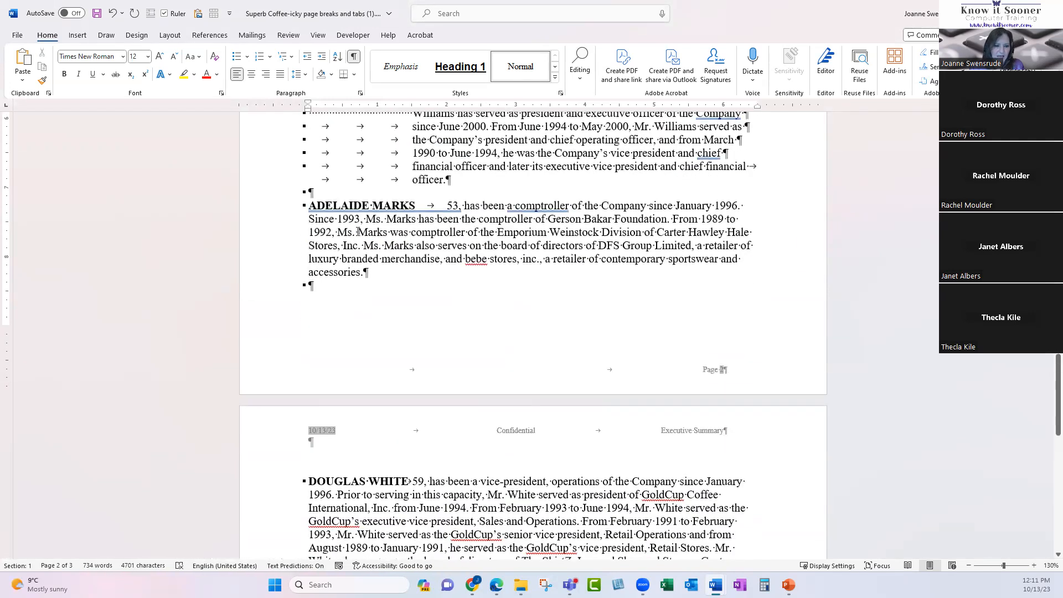
{"action": "scroll", "coordinate": [355, 220], "scroll_direction": "up", "scroll_amount": 1}
{"action": "scroll", "coordinate": [355, 221], "scroll_direction": "up", "scroll_amount": 1}
{"action": "scroll", "coordinate": [355, 220], "scroll_direction": "down", "scroll_amount": 3}
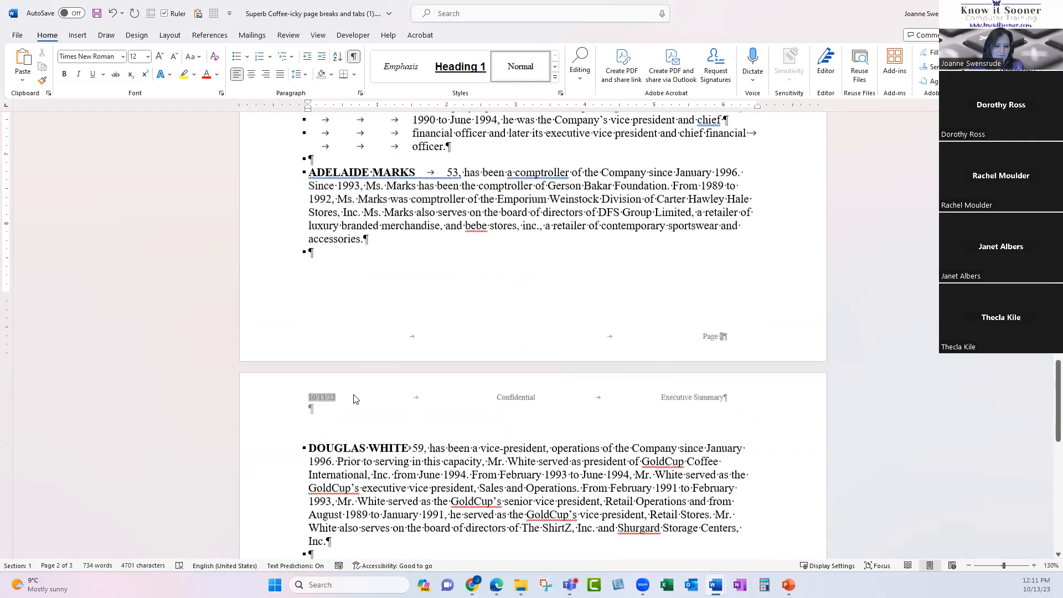
{"action": "scroll", "coordinate": [352, 429], "scroll_direction": "up", "scroll_amount": 10}
Delete the empty paragraph and numbered items 1–3 above the board table, then scroll to page 3.
{"action": "left_click", "coordinate": [307, 379]}
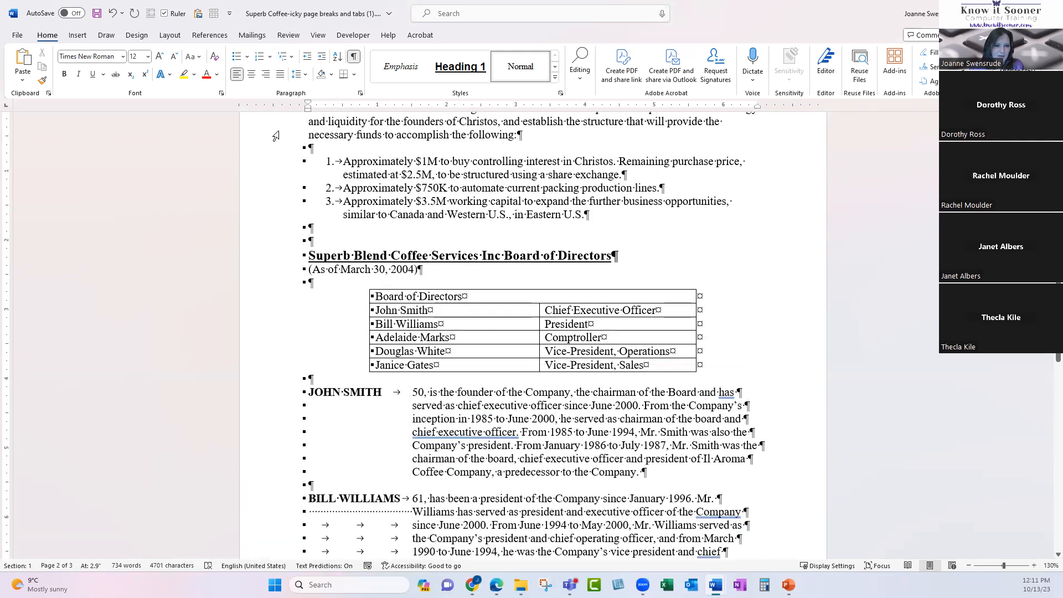
{"action": "left_click_drag", "start_coordinate": [291, 149], "coordinate": [309, 216]}
{"action": "key", "text": "Delete"}
{"action": "scroll", "coordinate": [345, 412], "scroll_direction": "down", "scroll_amount": 6}
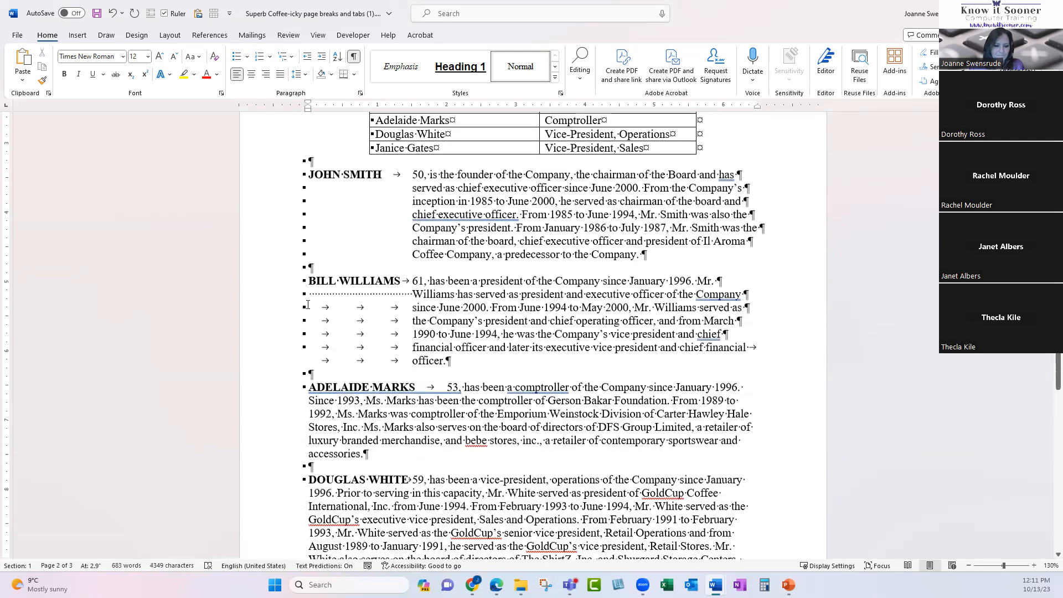
{"action": "scroll", "coordinate": [344, 412], "scroll_direction": "down", "scroll_amount": 6}
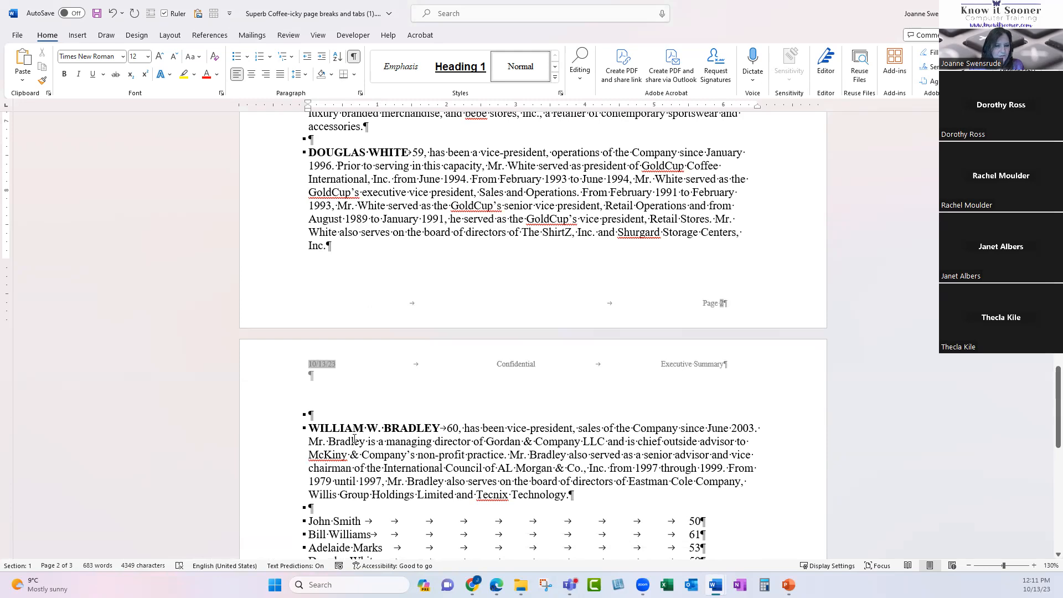
{"action": "left_click", "coordinate": [360, 94]}
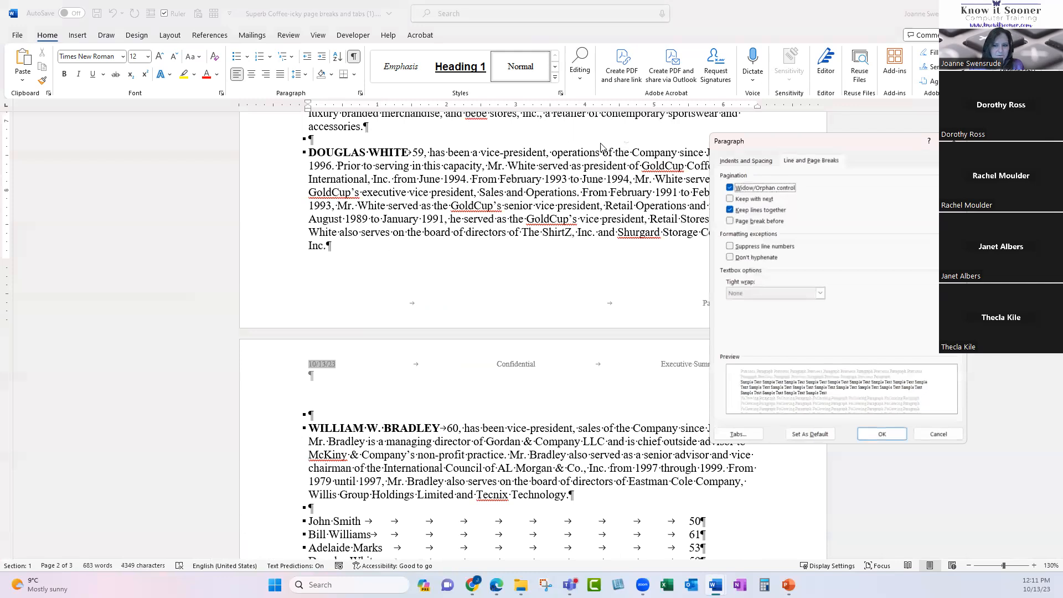
{"action": "left_click", "coordinate": [811, 161]}
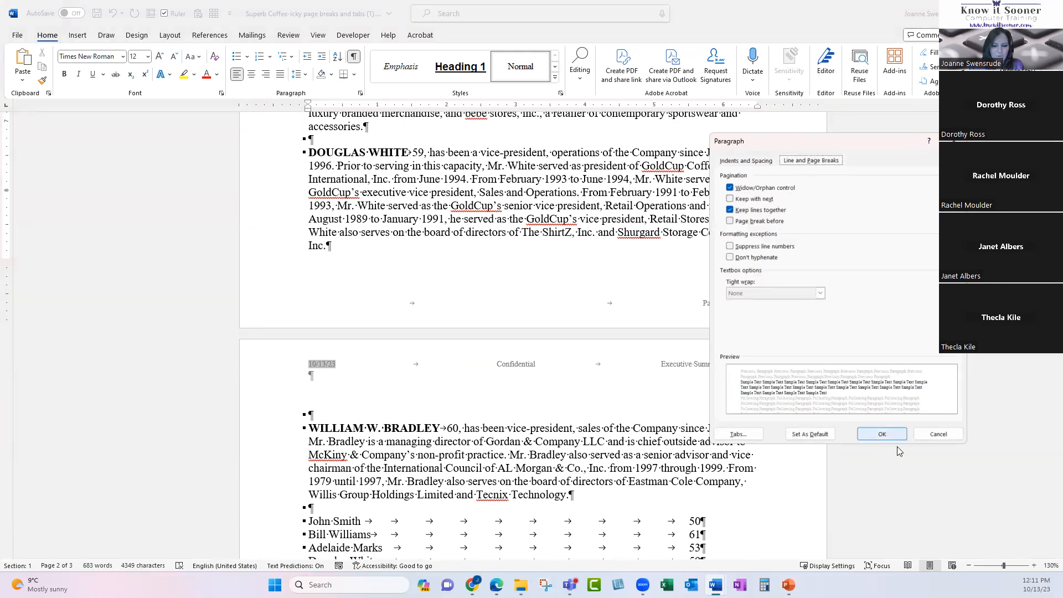
{"action": "left_click", "coordinate": [941, 435]}
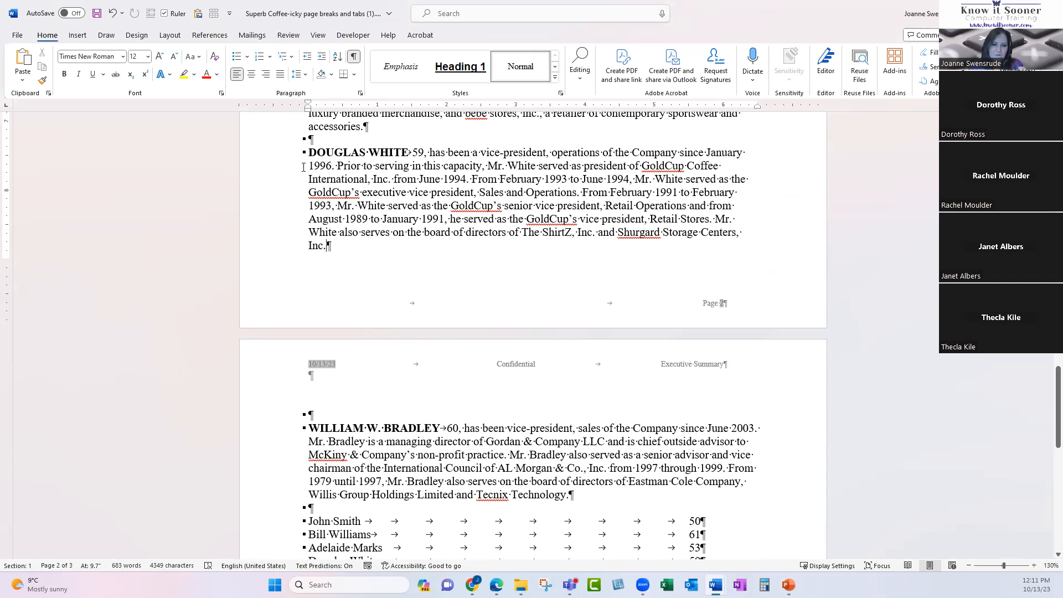
Check the page break and the start of page 2.
{"action": "scroll", "coordinate": [365, 259], "scroll_direction": "down", "scroll_amount": 4}
{"action": "scroll", "coordinate": [365, 259], "scroll_direction": "up", "scroll_amount": 15}
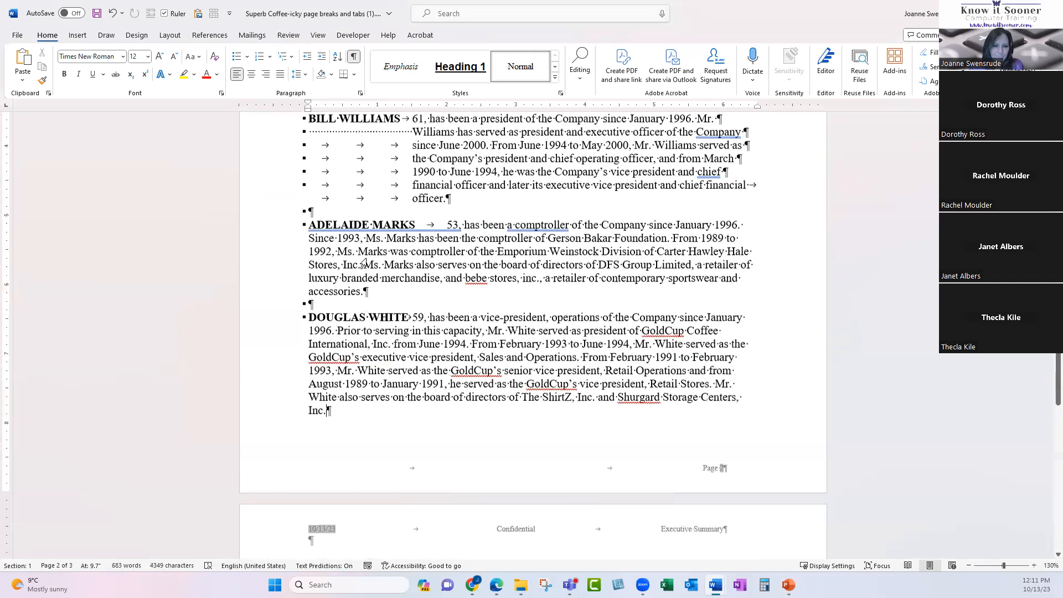
{"action": "scroll", "coordinate": [366, 259], "scroll_direction": "up", "scroll_amount": 8}
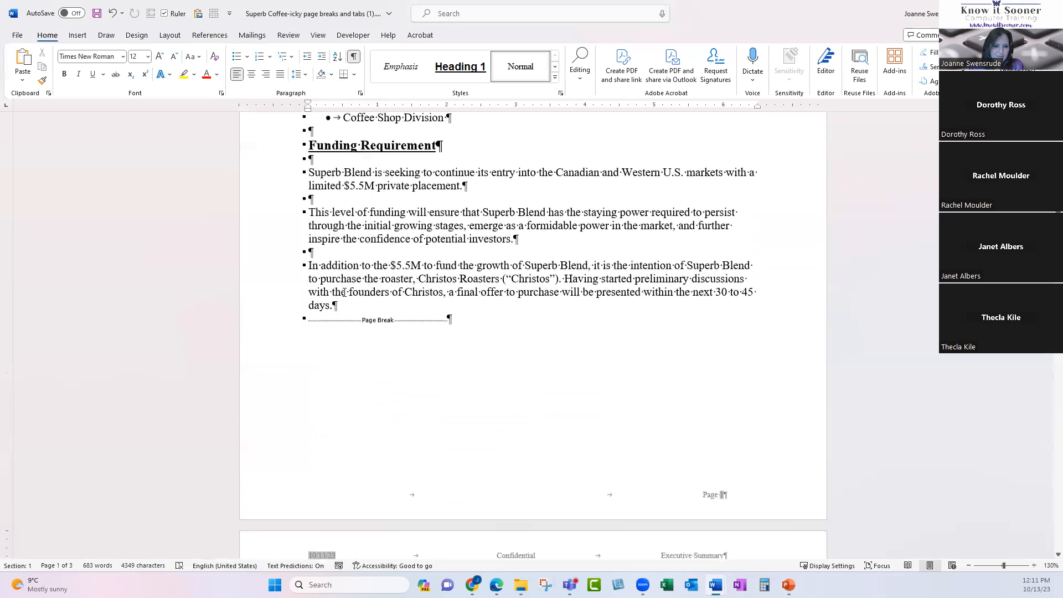
{"action": "left_click", "coordinate": [318, 322]}
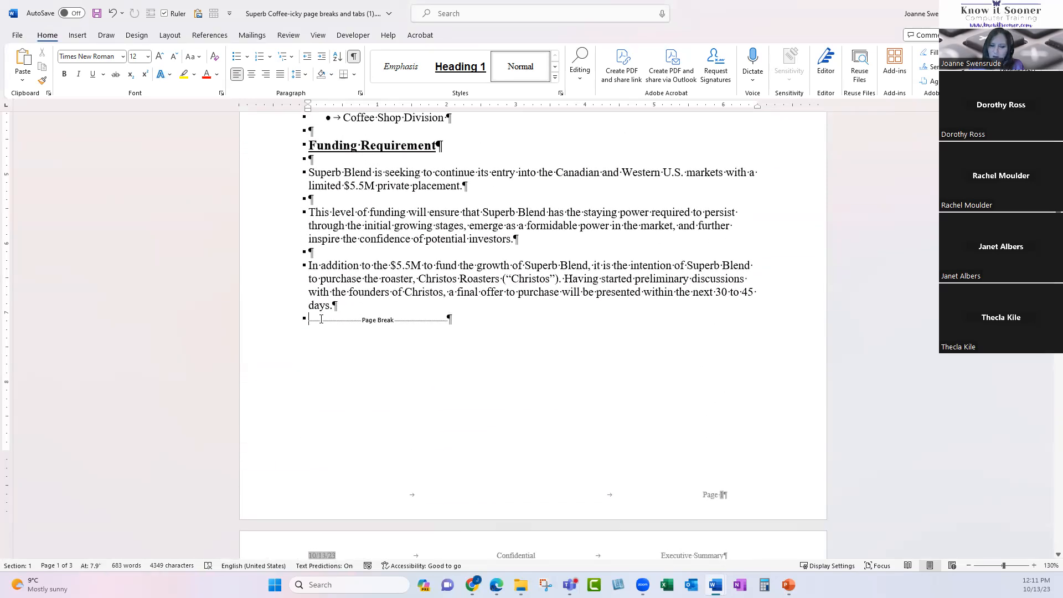
{"action": "scroll", "coordinate": [377, 333], "scroll_direction": "down", "scroll_amount": 2}
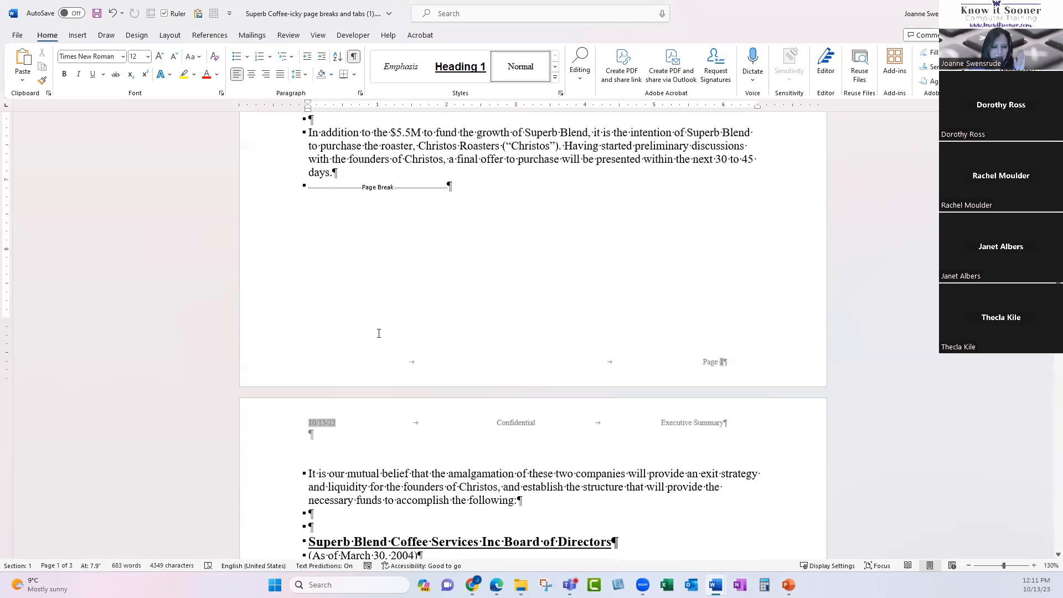
{"action": "left_click", "coordinate": [309, 467]}
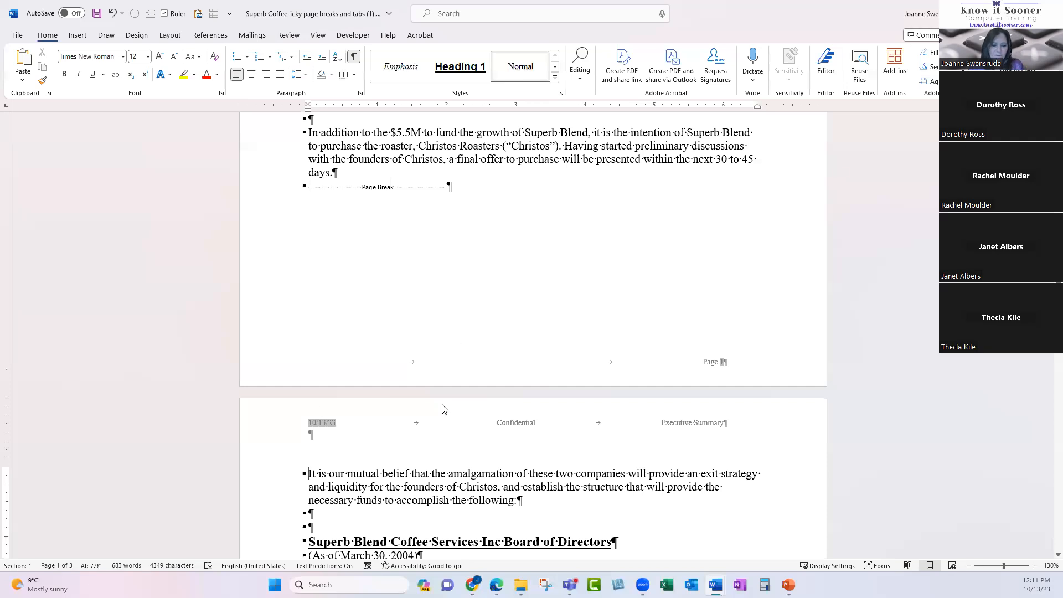
{"action": "scroll", "coordinate": [442, 408], "scroll_direction": "down", "scroll_amount": 4}
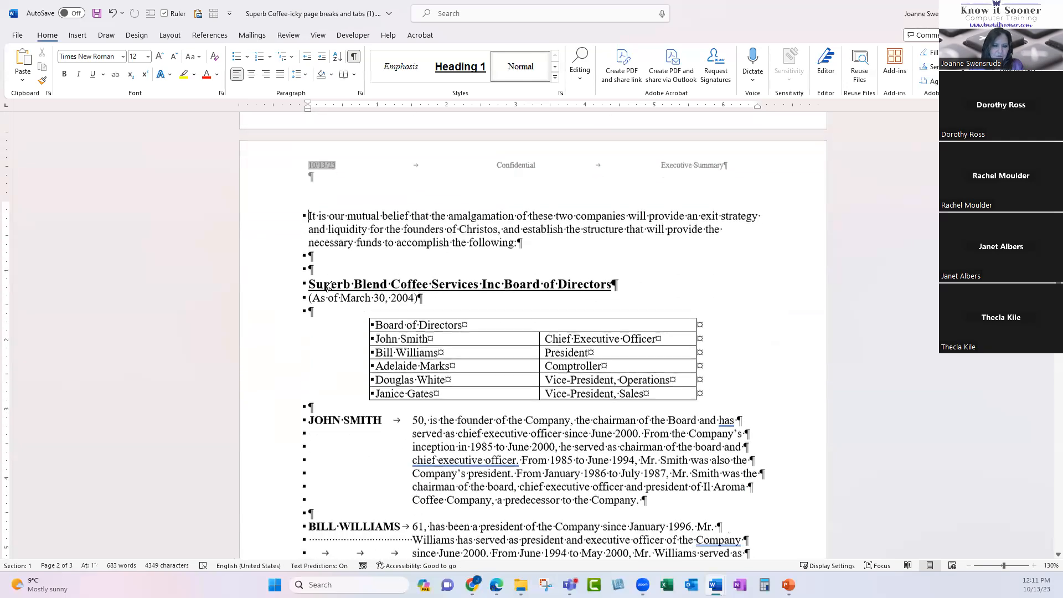
{"action": "scroll", "coordinate": [328, 286], "scroll_direction": "down", "scroll_amount": 1}
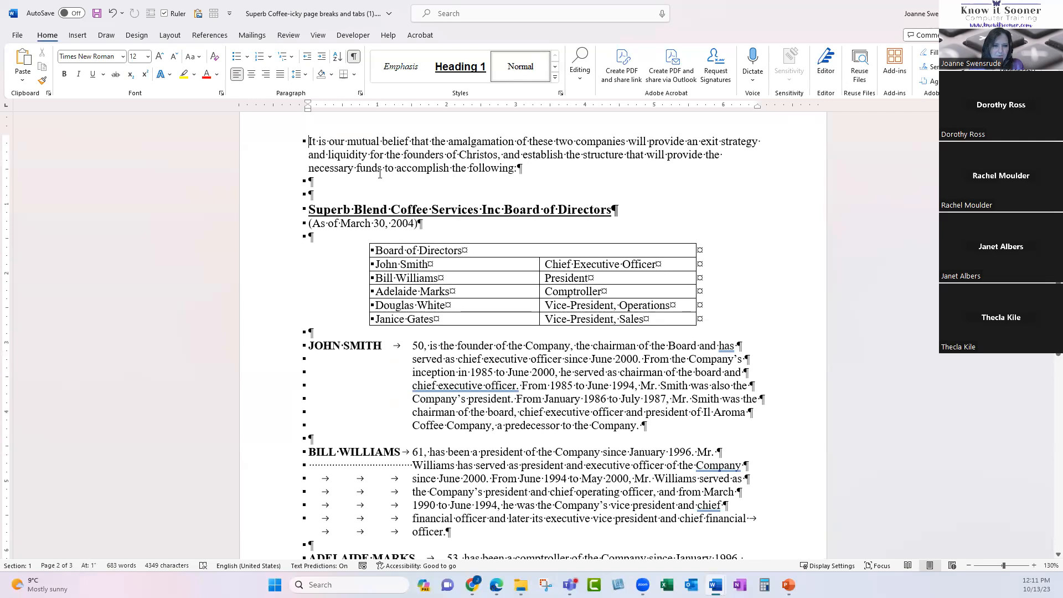
Hide the formatting marks and switch to the Know it Sooner website in the browser.
{"action": "left_click", "coordinate": [353, 57]}
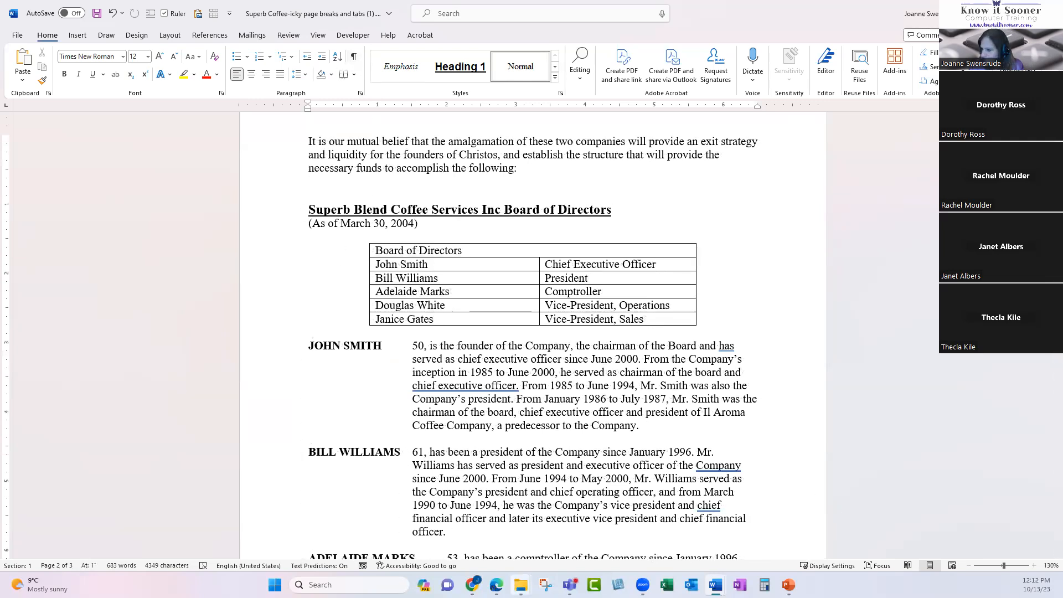
{"action": "mouse_move", "coordinate": [521, 585]}
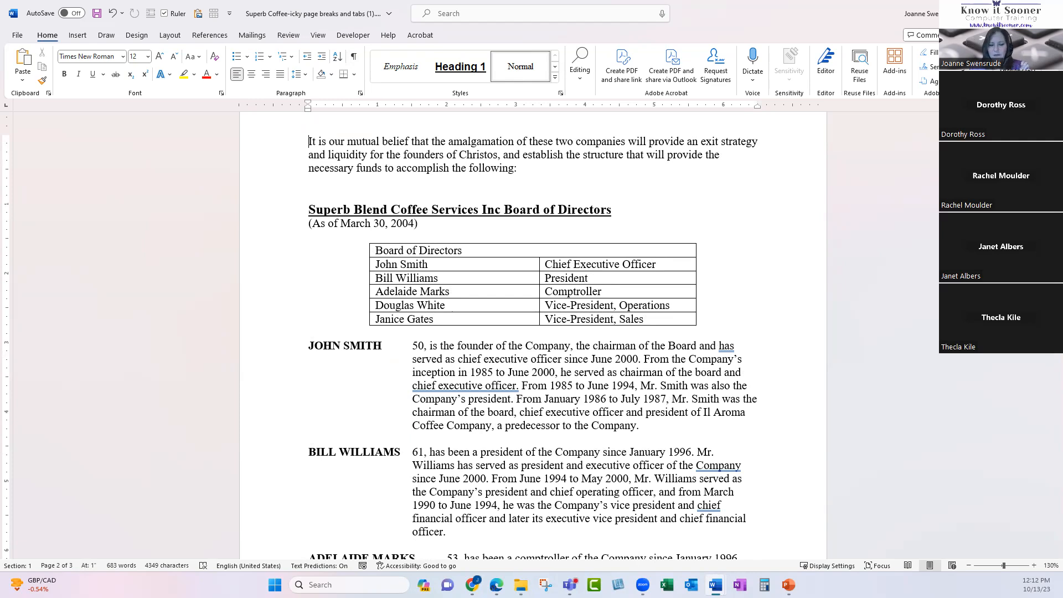
{"action": "key", "text": "alt+Tab"}
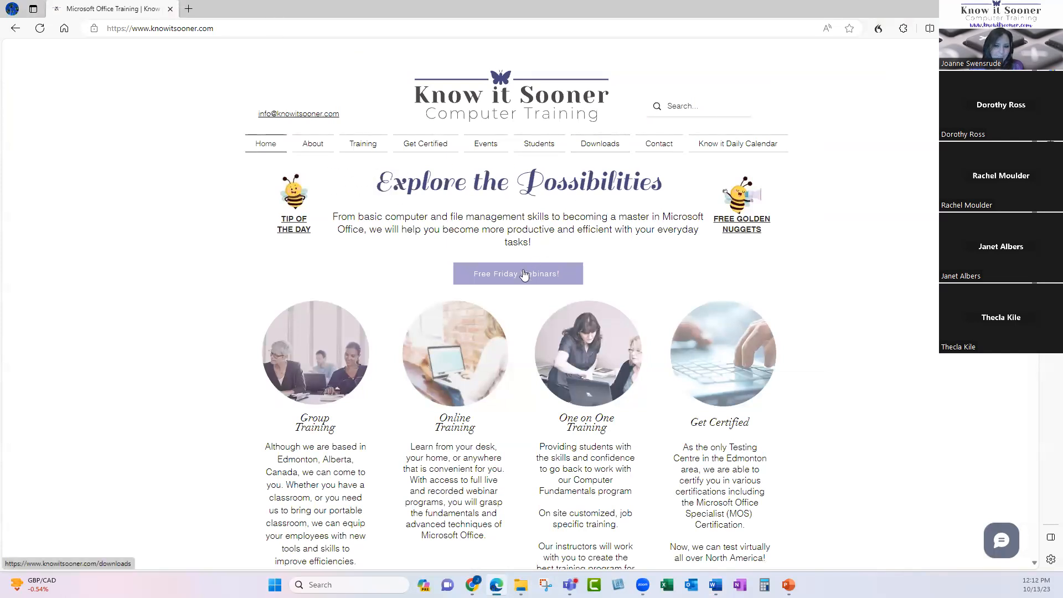
From the site's Downloads page, open Superb Coffee.docx in the OneDrive word data folder.
{"action": "left_click", "coordinate": [594, 153]}
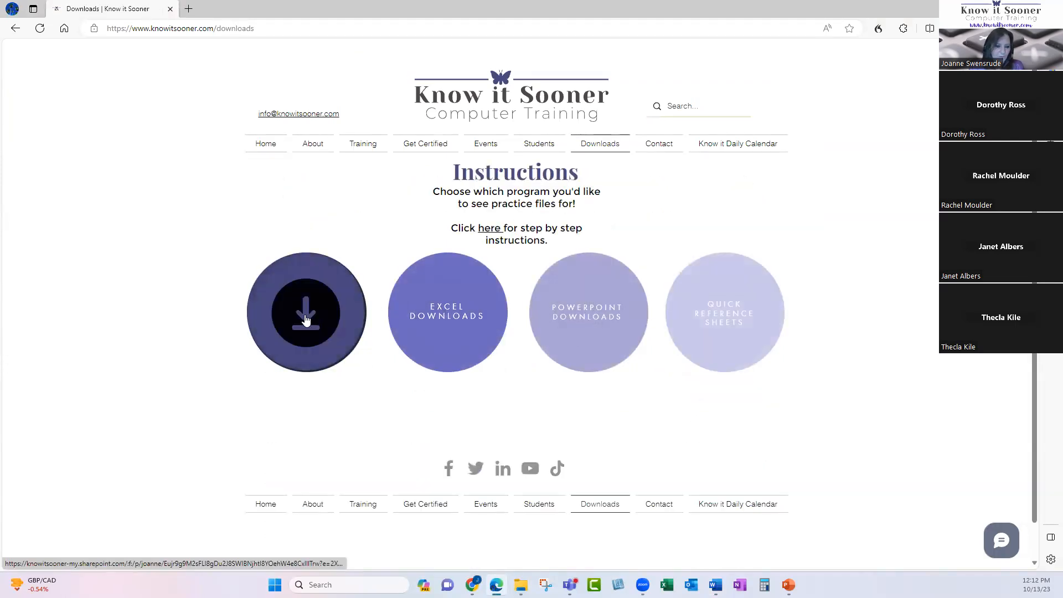
{"action": "left_click", "coordinate": [305, 320]}
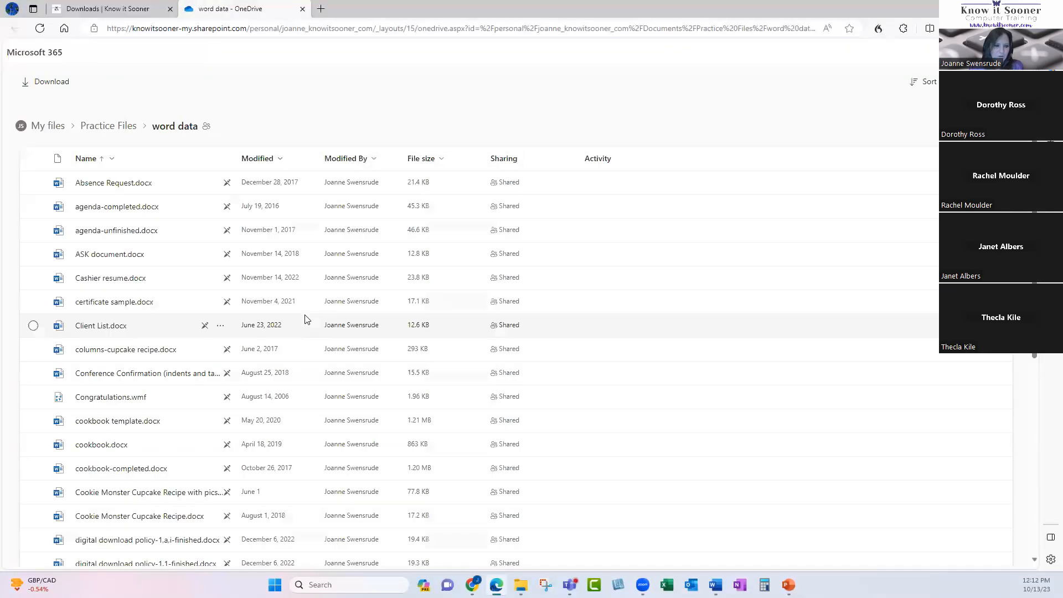
{"action": "scroll", "coordinate": [551, 331], "scroll_direction": "down", "scroll_amount": 5}
{"action": "scroll", "coordinate": [549, 332], "scroll_direction": "down", "scroll_amount": 20}
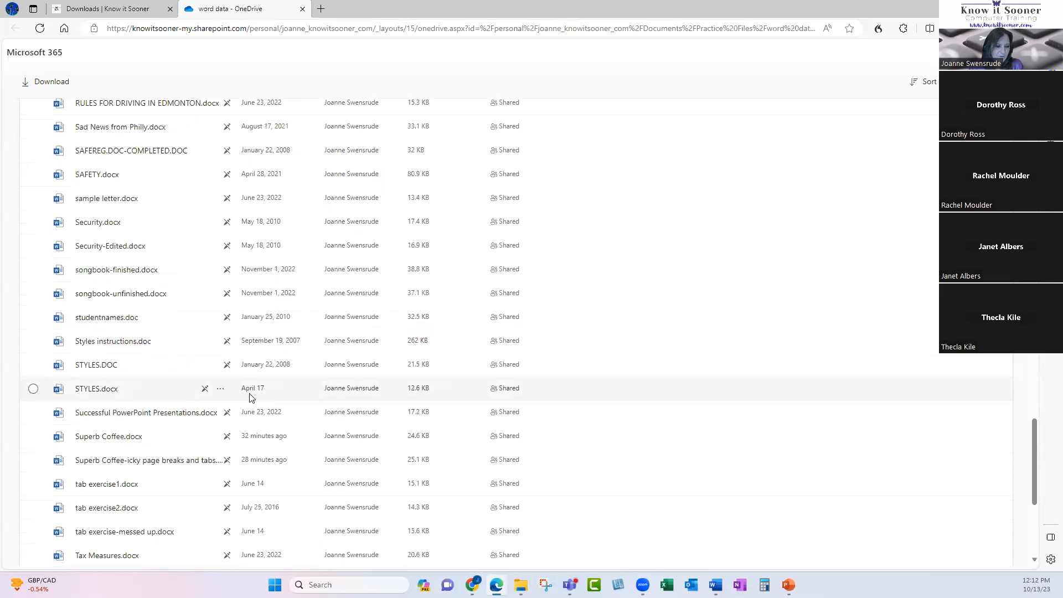
{"action": "scroll", "coordinate": [254, 396], "scroll_direction": "down", "scroll_amount": 4}
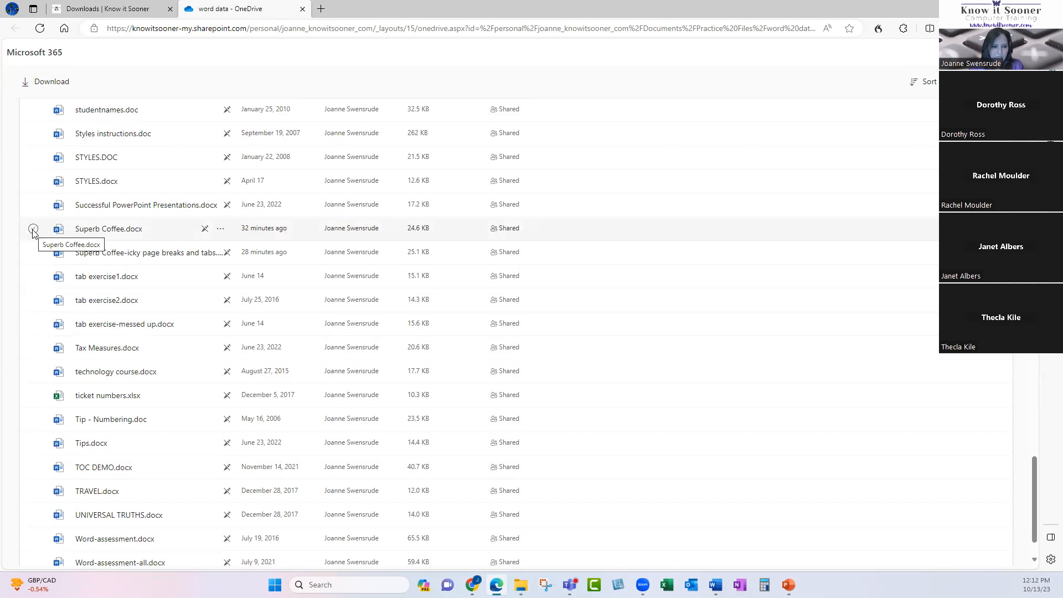
{"action": "left_click", "coordinate": [108, 230]}
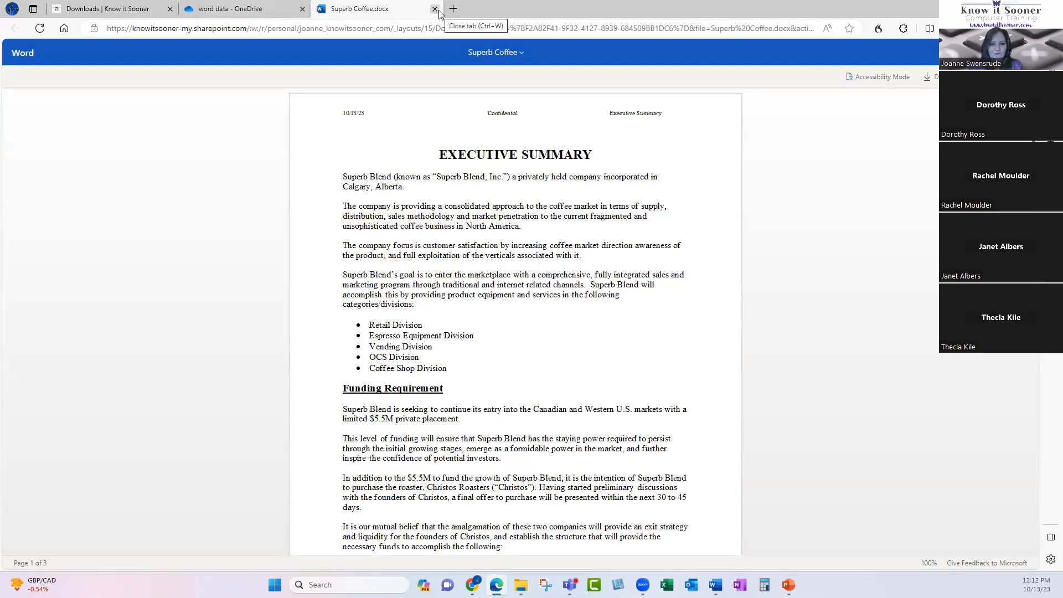
Close the document and download Superb Coffee.docx from the OneDrive file list.
{"action": "left_click", "coordinate": [435, 10]}
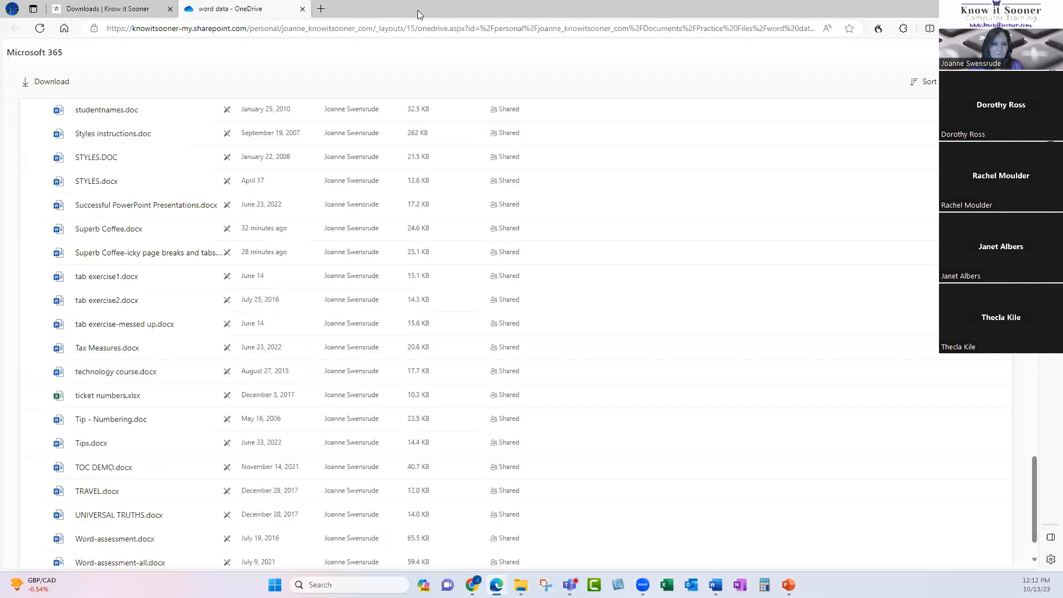
{"action": "left_click", "coordinate": [32, 229]}
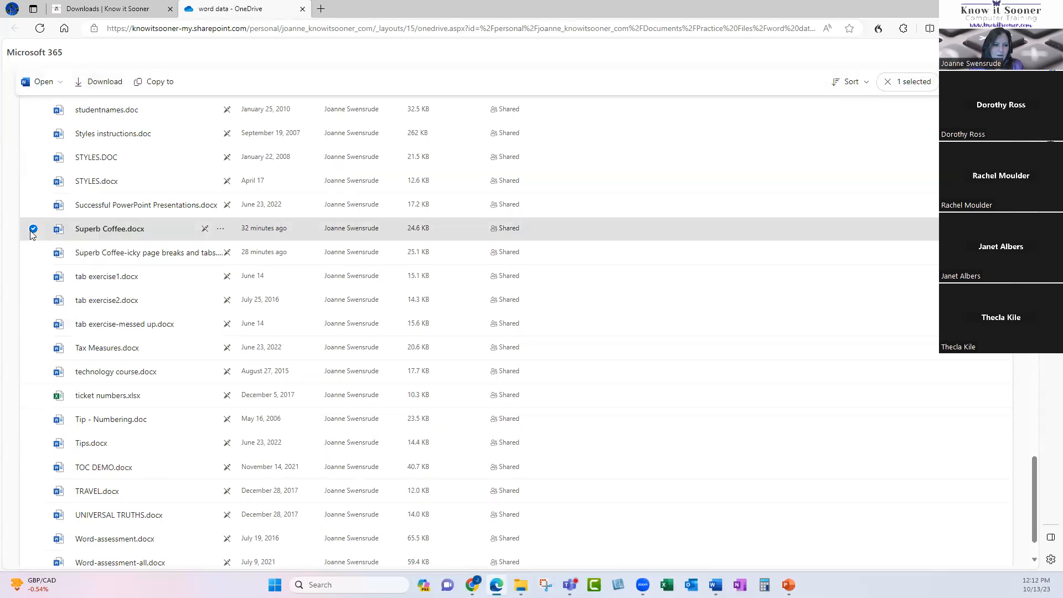
{"action": "left_click", "coordinate": [96, 89]}
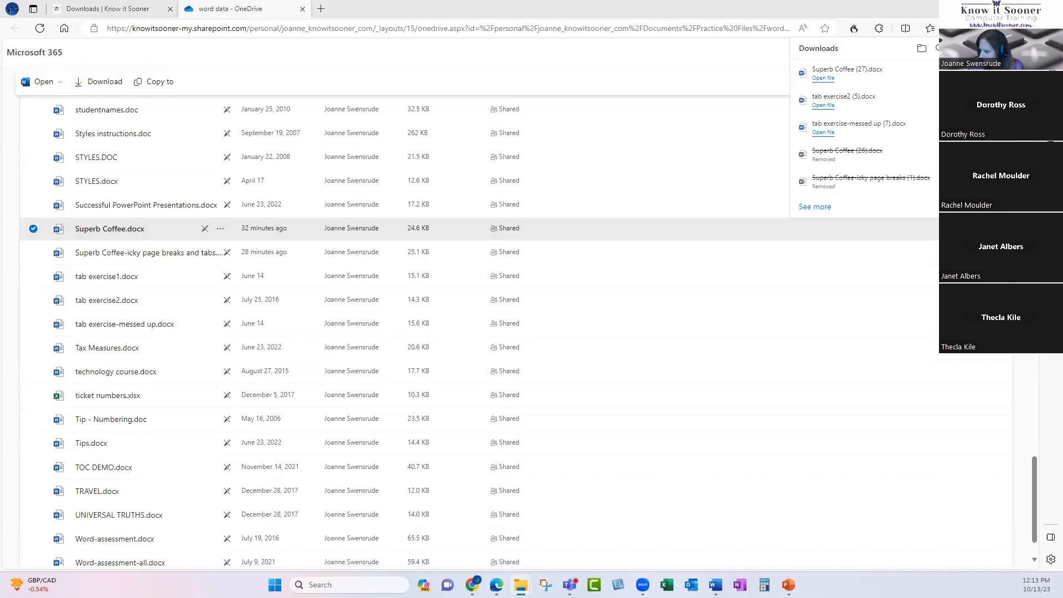
Dismiss the recent downloads list and minimize the browser to reveal the Word document.
{"action": "left_click", "coordinate": [922, 52]}
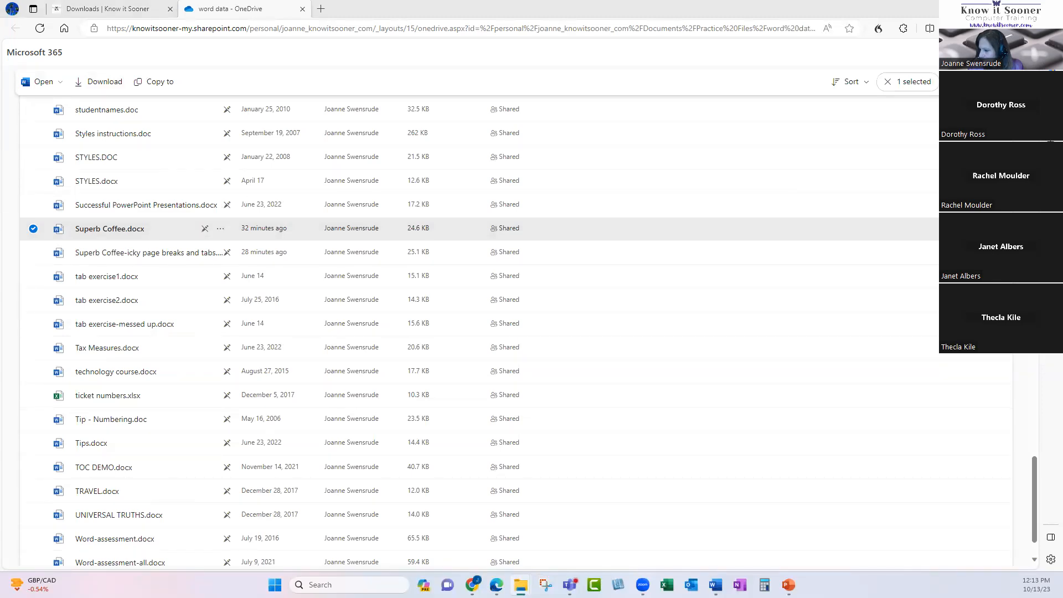
{"action": "left_click", "coordinate": [282, 4]}
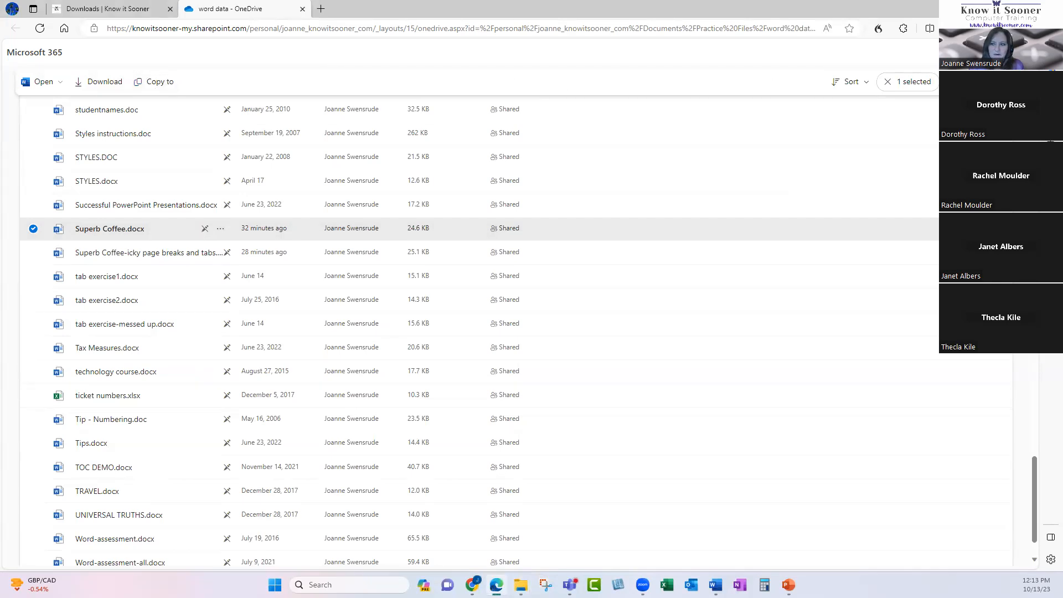
{"action": "left_click", "coordinate": [998, 9]}
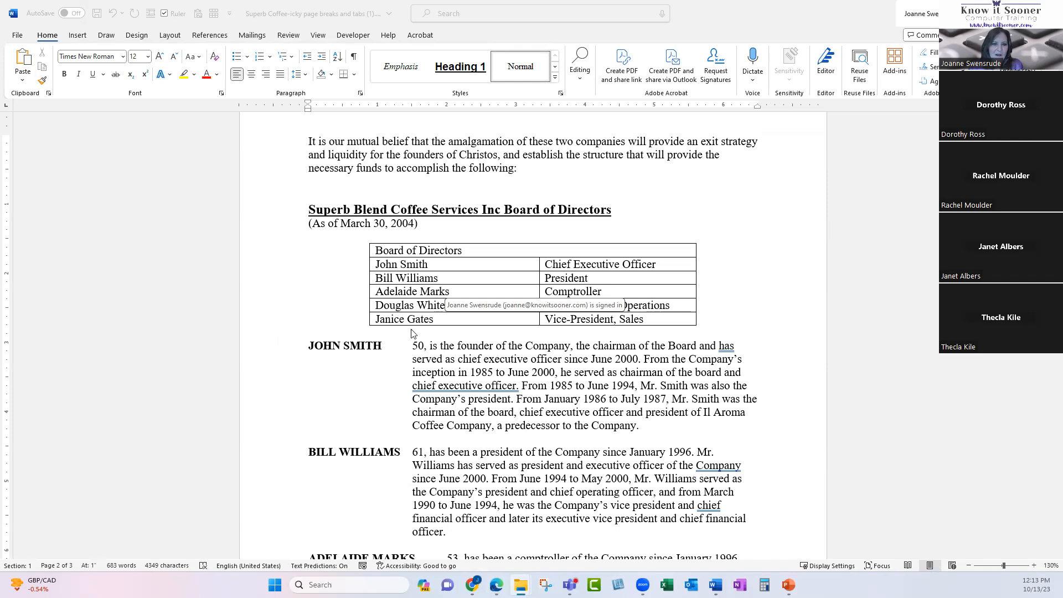
{"action": "left_click", "coordinate": [371, 174]}
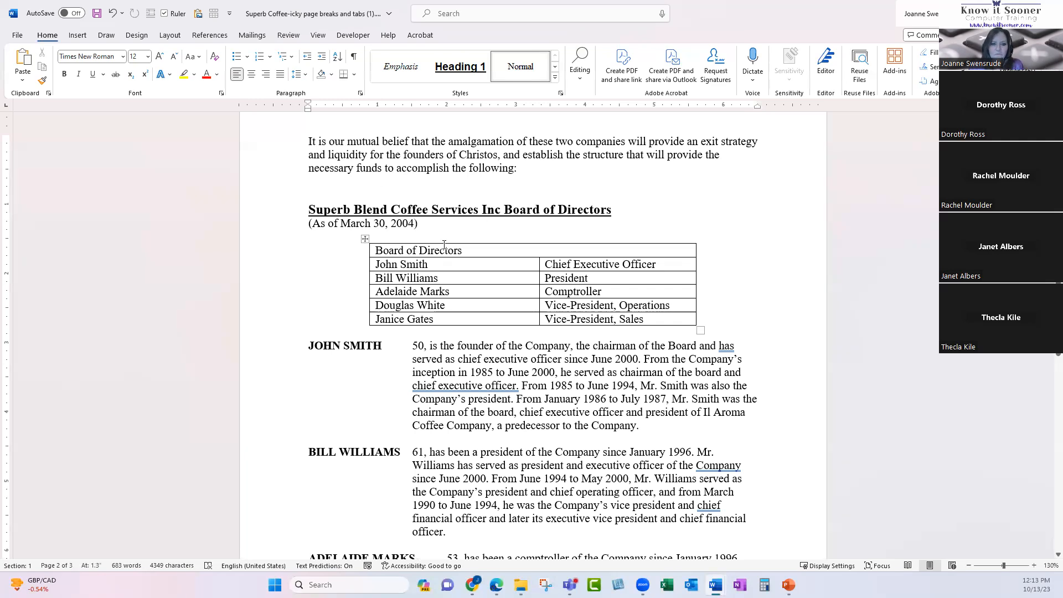
{"action": "key", "text": "ctrl+Home"}
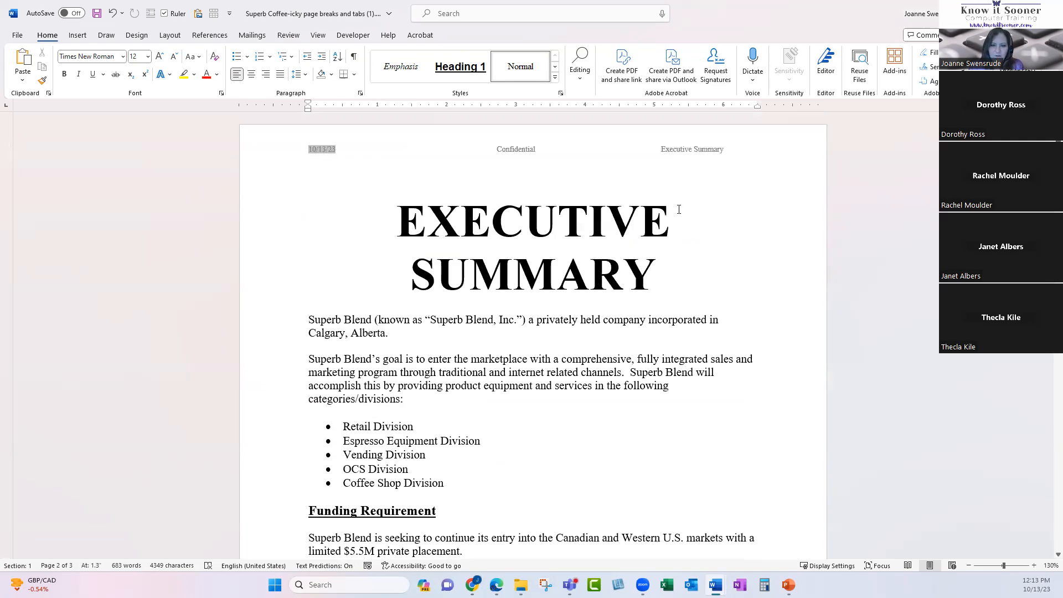
{"action": "scroll", "coordinate": [413, 310], "scroll_direction": "down", "scroll_amount": 5}
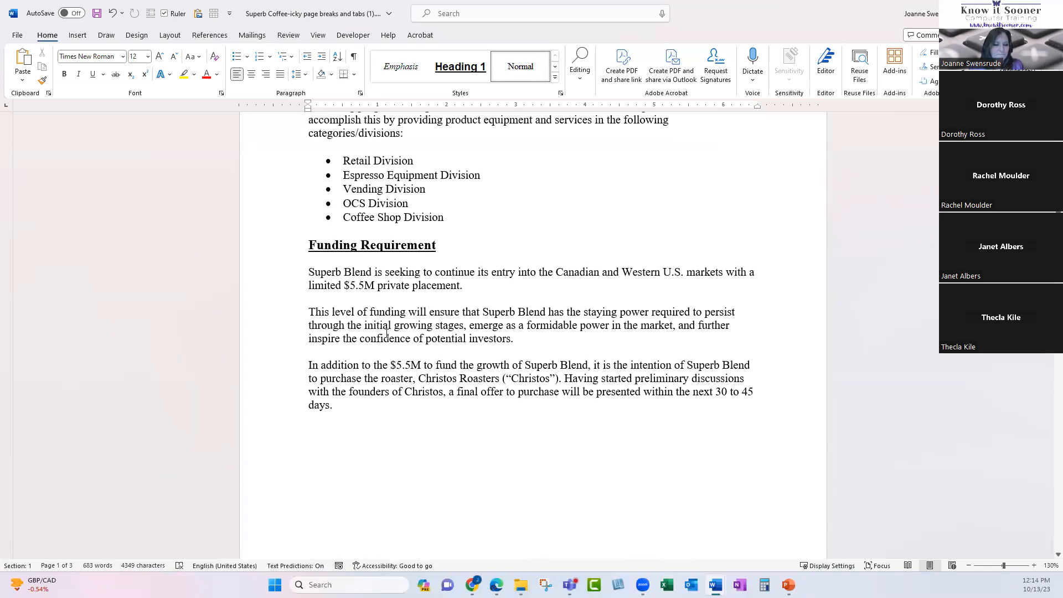
{"action": "scroll", "coordinate": [386, 336], "scroll_direction": "down", "scroll_amount": 10}
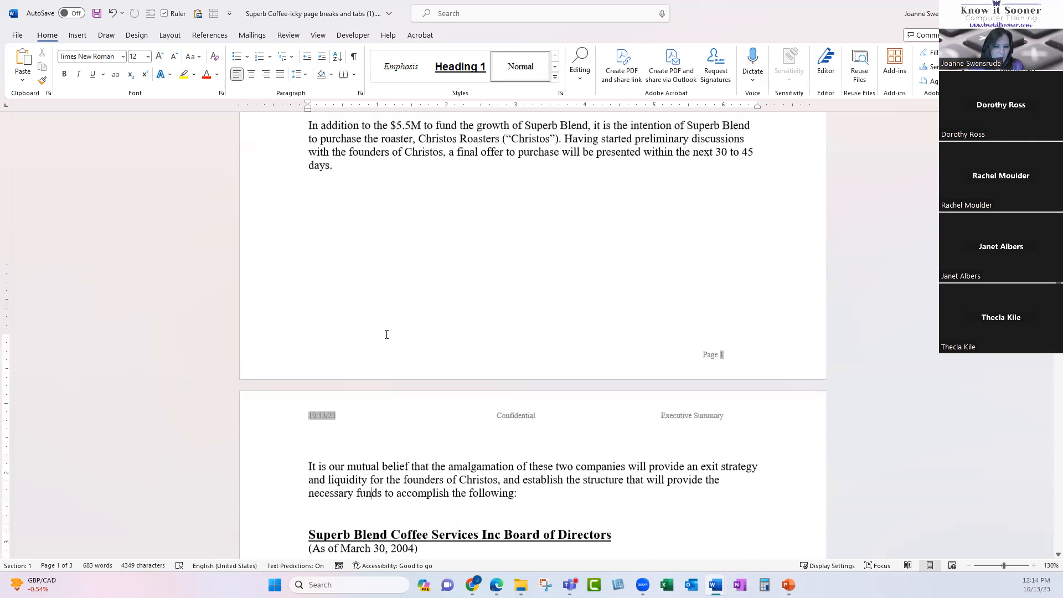
{"action": "left_click", "coordinate": [398, 217]}
{"action": "scroll", "coordinate": [406, 240], "scroll_direction": "down", "scroll_amount": 3}
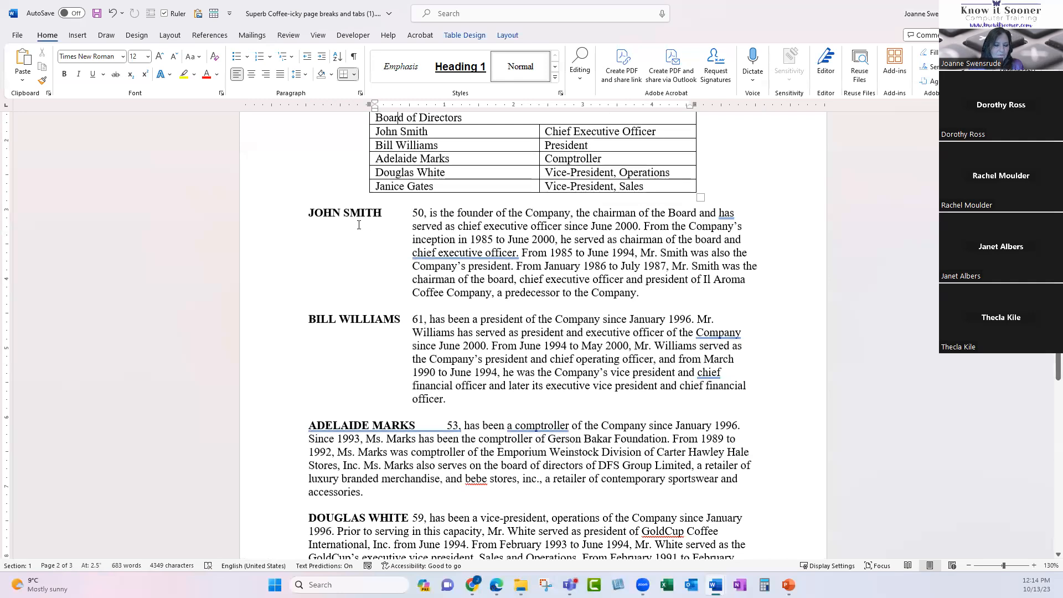
Delete the stray phrase 'in 1985 to June 2000,' from John Smith's bio.
{"action": "left_click", "coordinate": [307, 215]}
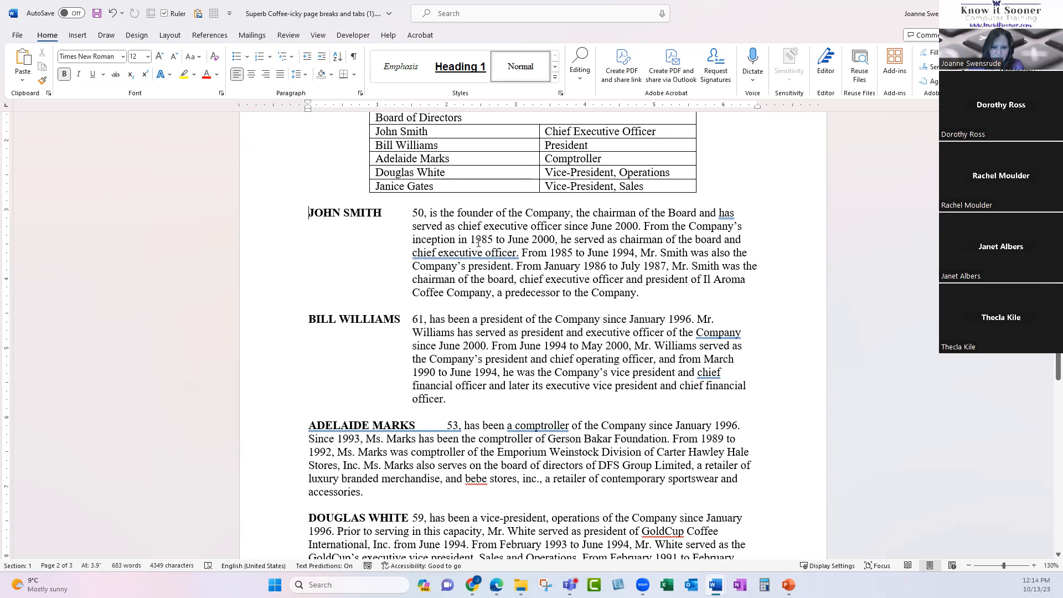
{"action": "left_click_drag", "start_coordinate": [457, 239], "coordinate": [543, 241]}
{"action": "key", "text": "Delete"}
{"action": "key", "text": "Delete"}
{"action": "key", "text": "Delete"}
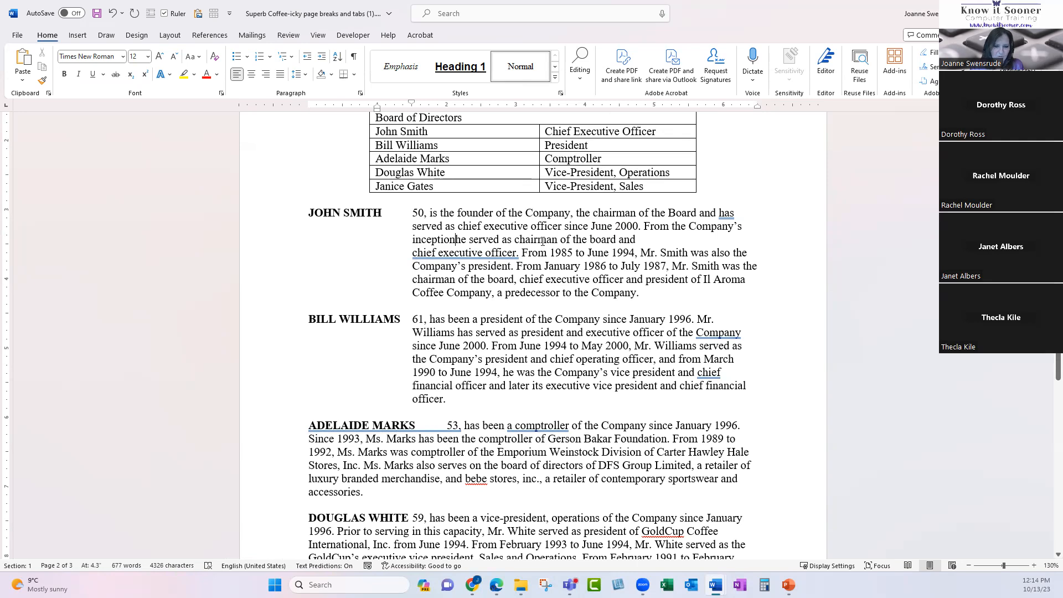
Rejoin John Smith's broken lines, tab-indent the 'From 1985' line, and show formatting marks.
{"action": "left_click", "coordinate": [678, 237]}
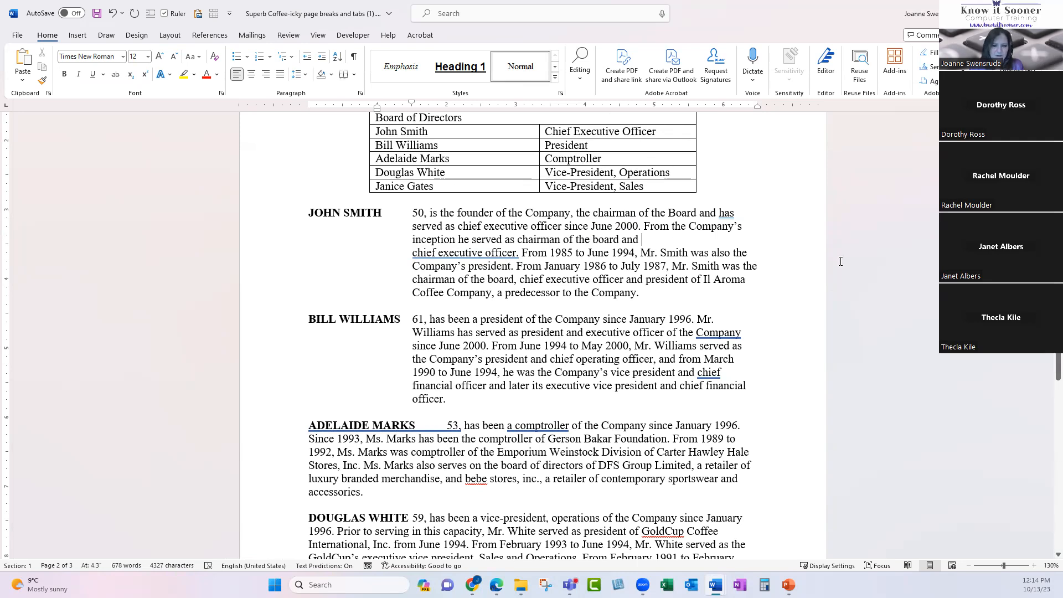
{"action": "key", "text": "Delete"}
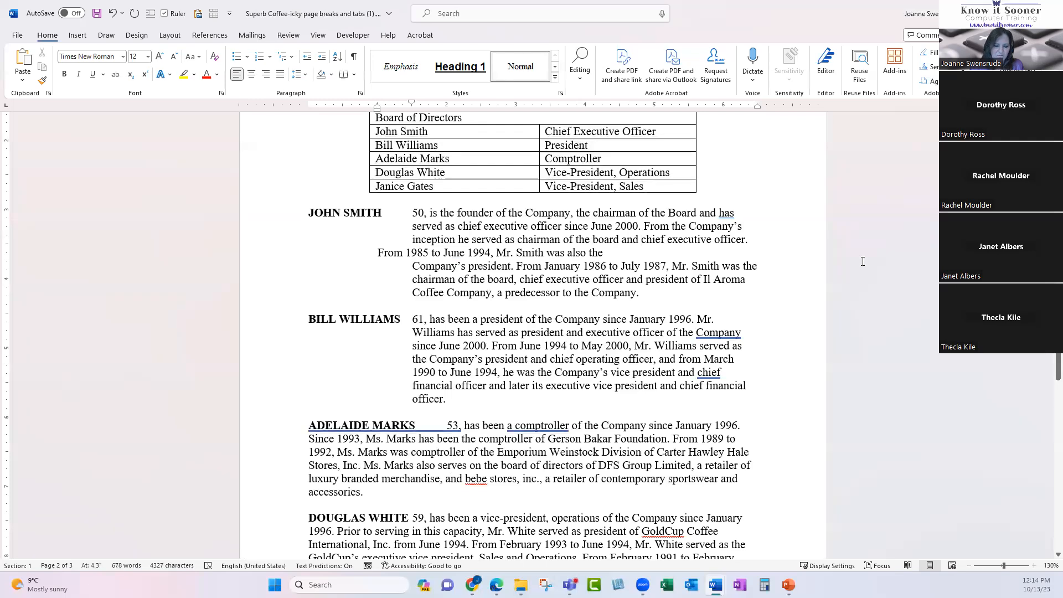
{"action": "left_click", "coordinate": [378, 252]}
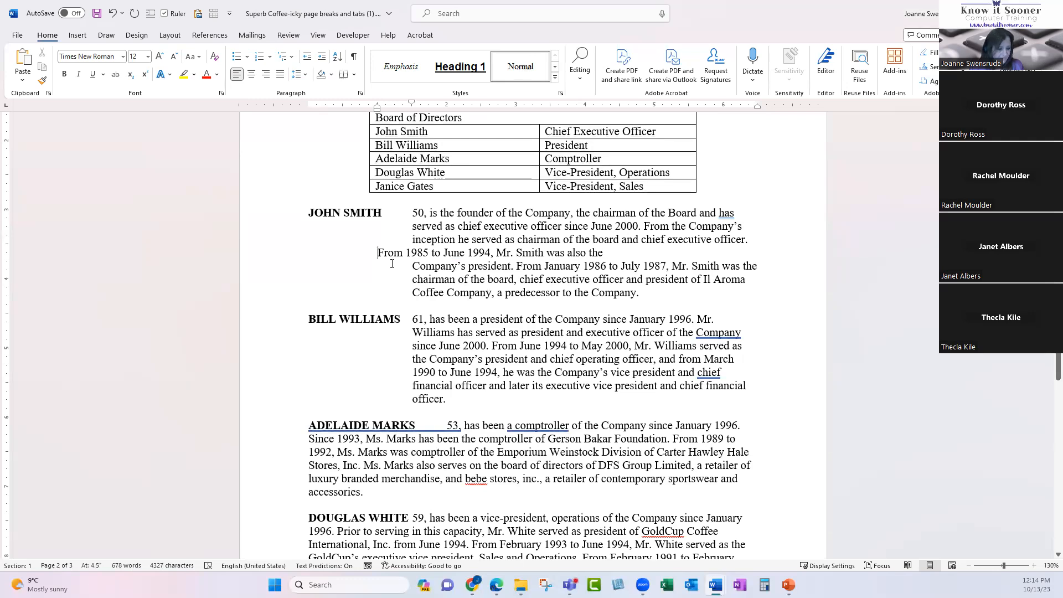
{"action": "key", "text": "Tab"}
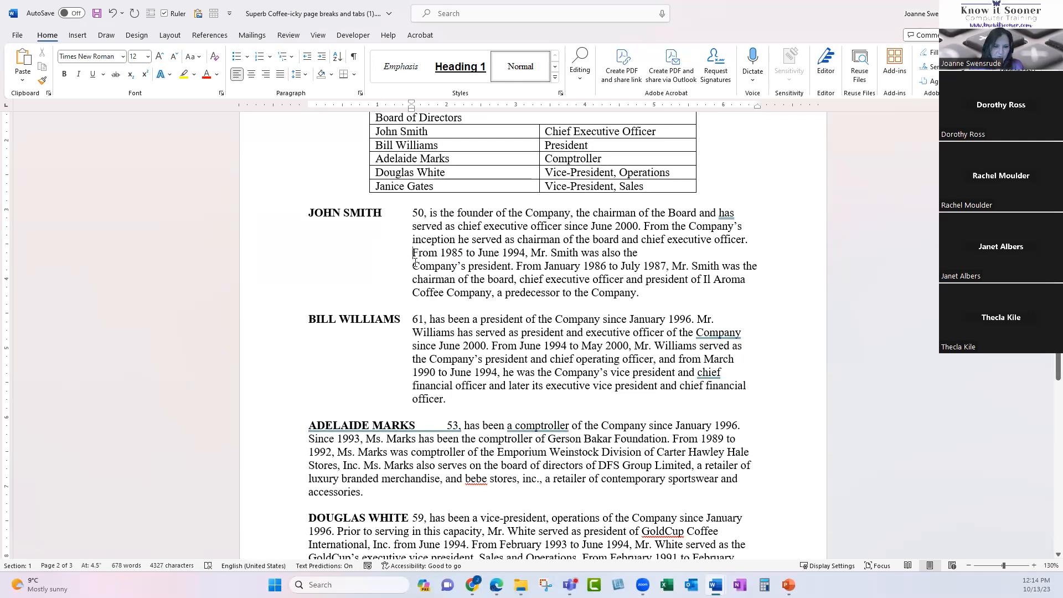
{"action": "left_click", "coordinate": [650, 249]}
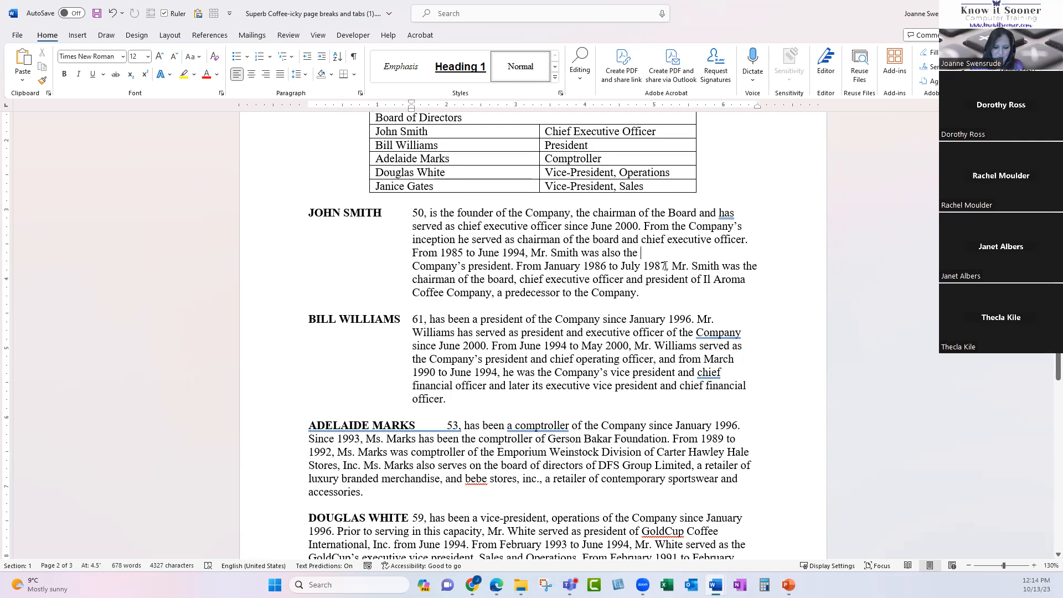
{"action": "key", "text": "Delete"}
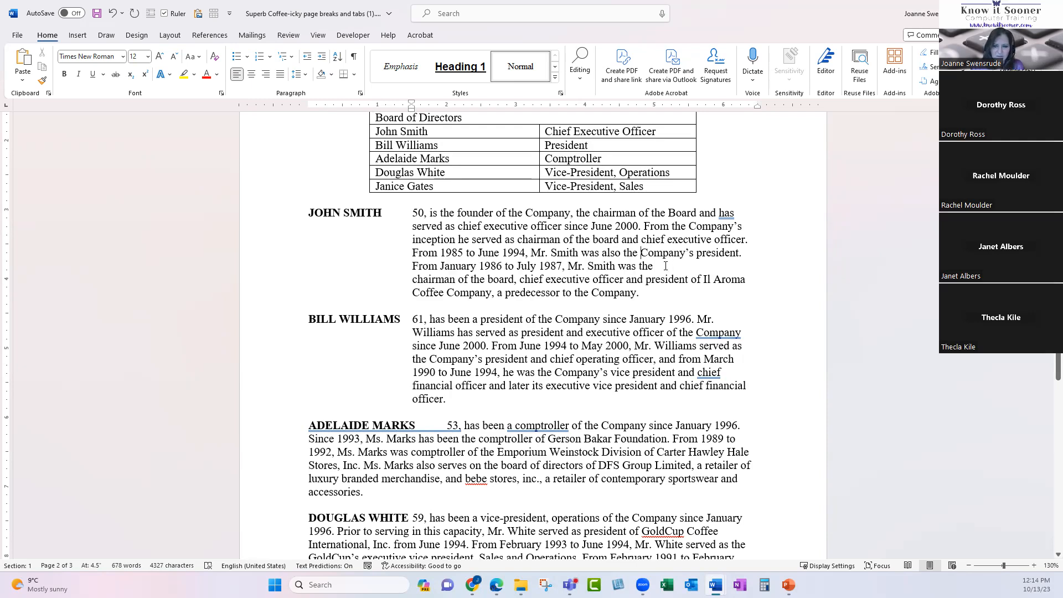
{"action": "left_click", "coordinate": [666, 265]}
{"action": "key", "text": "Delete"}
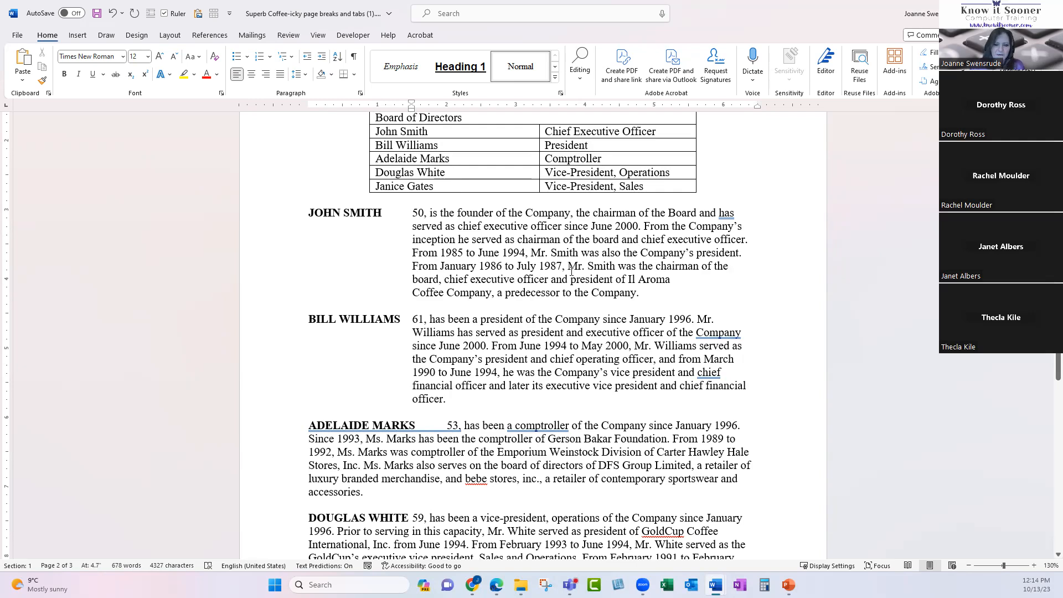
{"action": "left_click", "coordinate": [353, 57]}
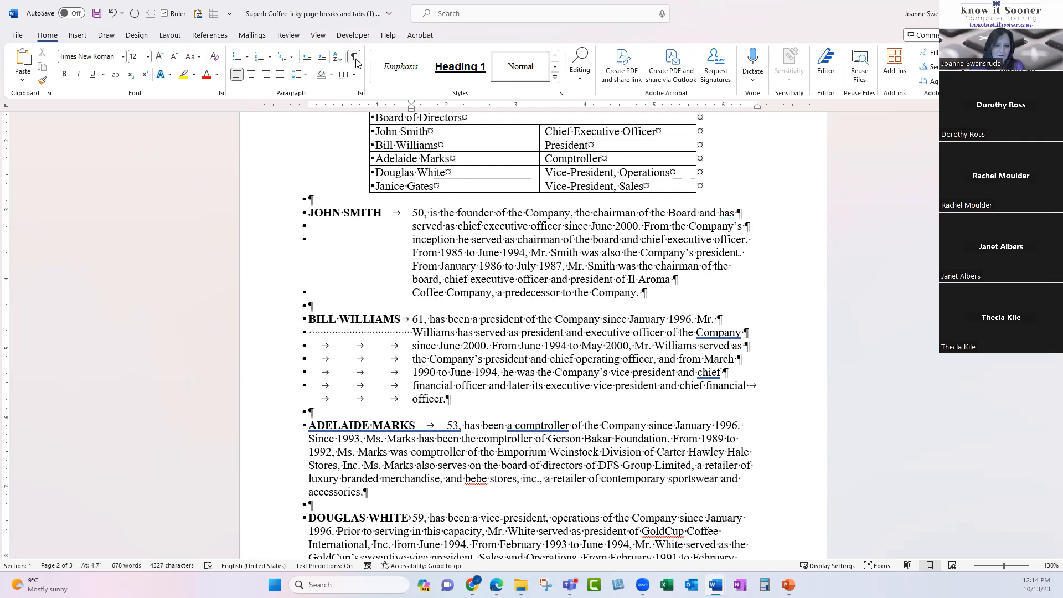
{"action": "left_click", "coordinate": [745, 226]}
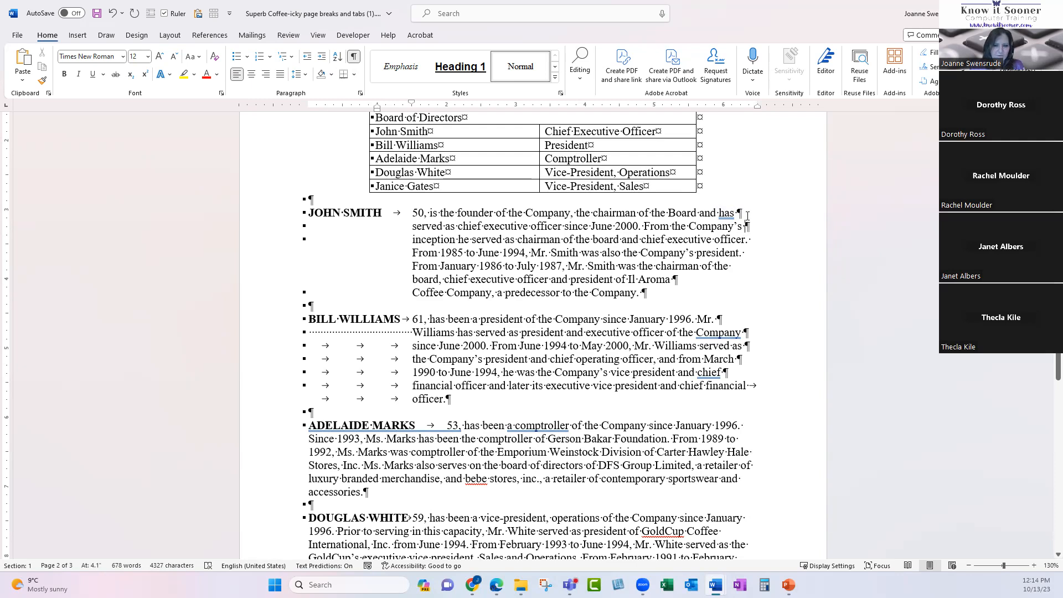
{"action": "scroll", "coordinate": [744, 254], "scroll_direction": "down", "scroll_amount": 1}
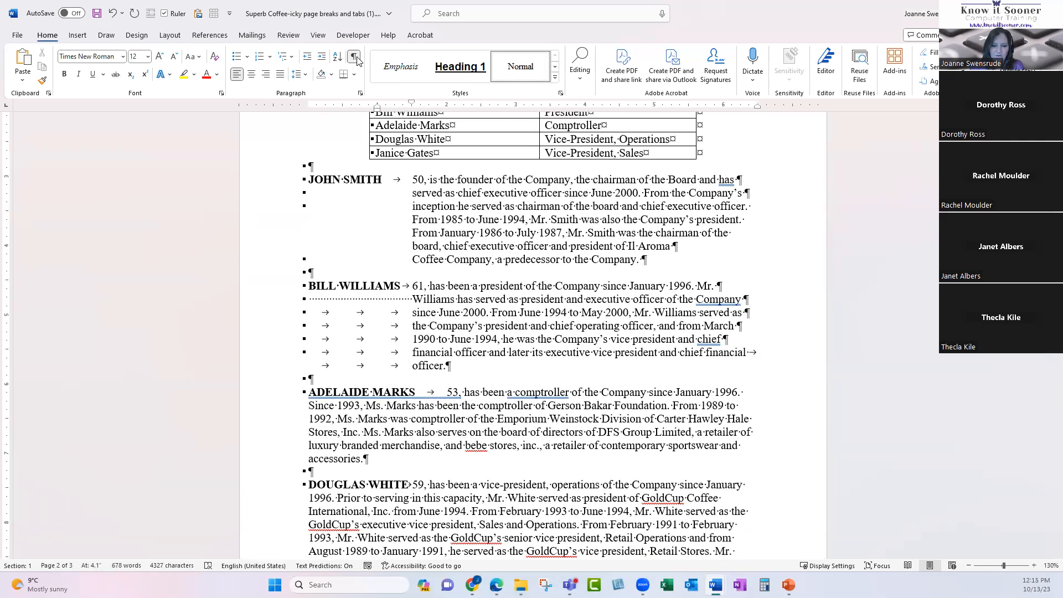
{"action": "scroll", "coordinate": [731, 325], "scroll_direction": "down", "scroll_amount": 2}
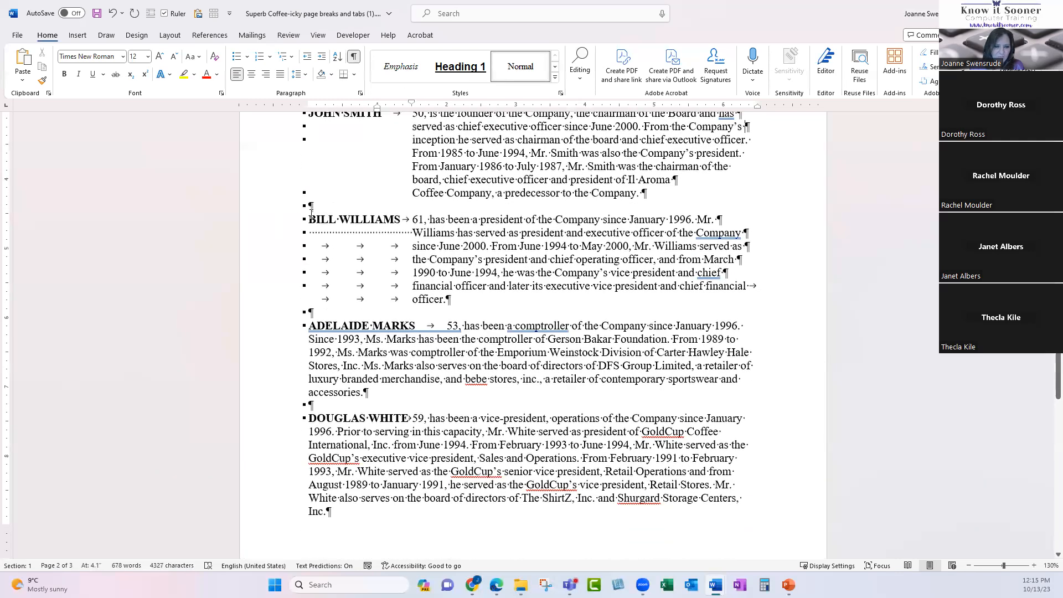
{"action": "left_click_drag", "start_coordinate": [310, 232], "coordinate": [414, 232]}
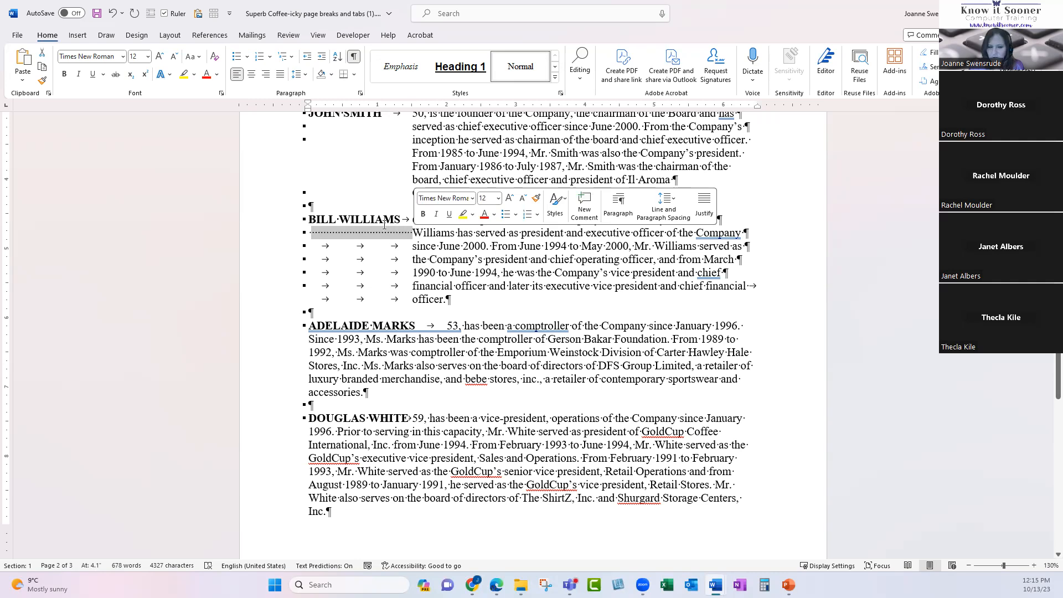
{"action": "left_click", "coordinate": [359, 233]}
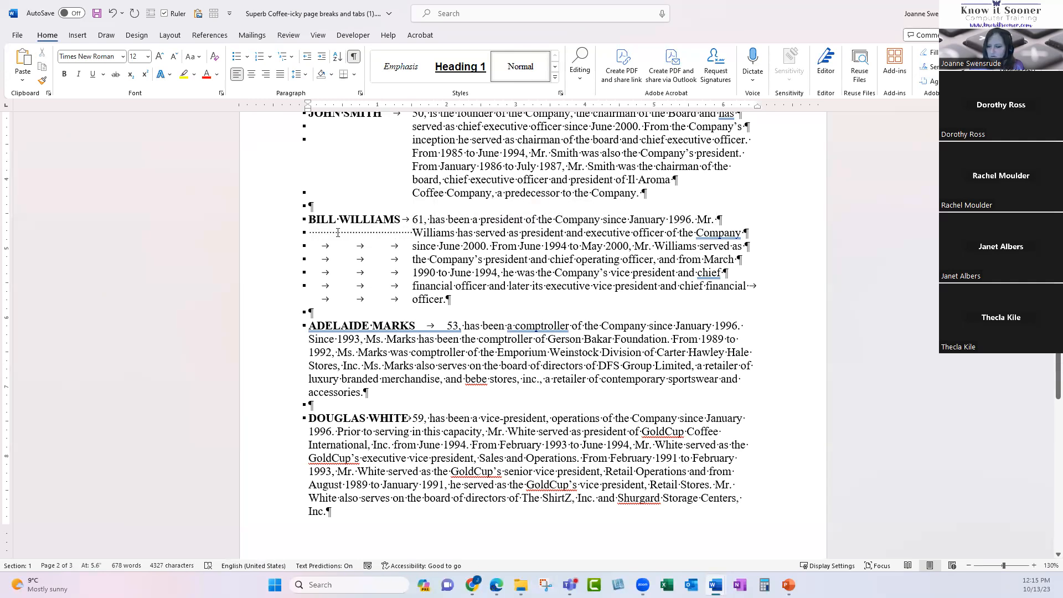
{"action": "left_click_drag", "start_coordinate": [337, 232], "coordinate": [404, 233]}
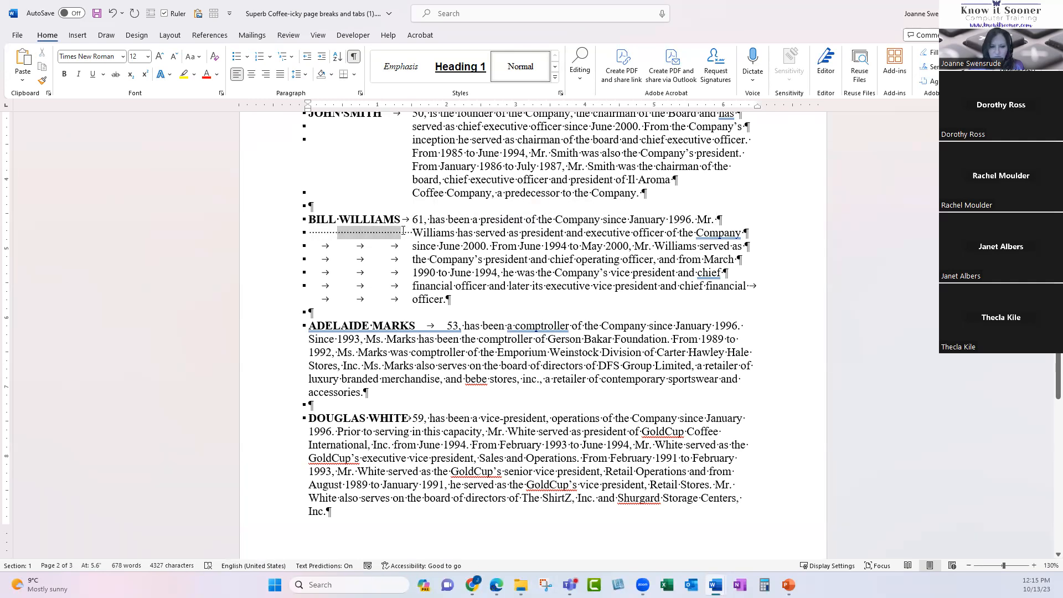
{"action": "left_click", "coordinate": [408, 245]}
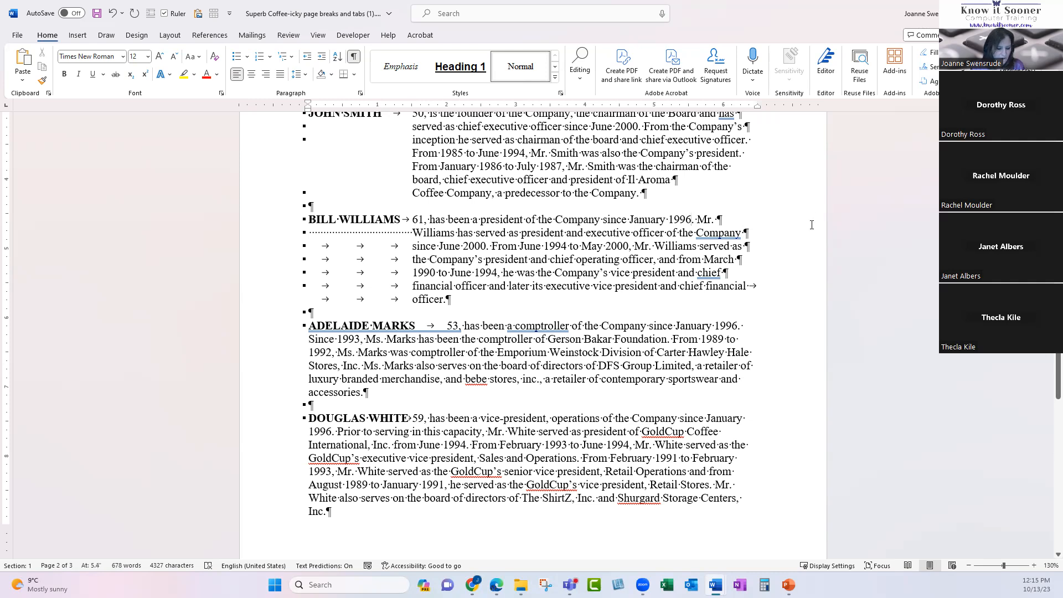
{"action": "type", "text": "and h"}
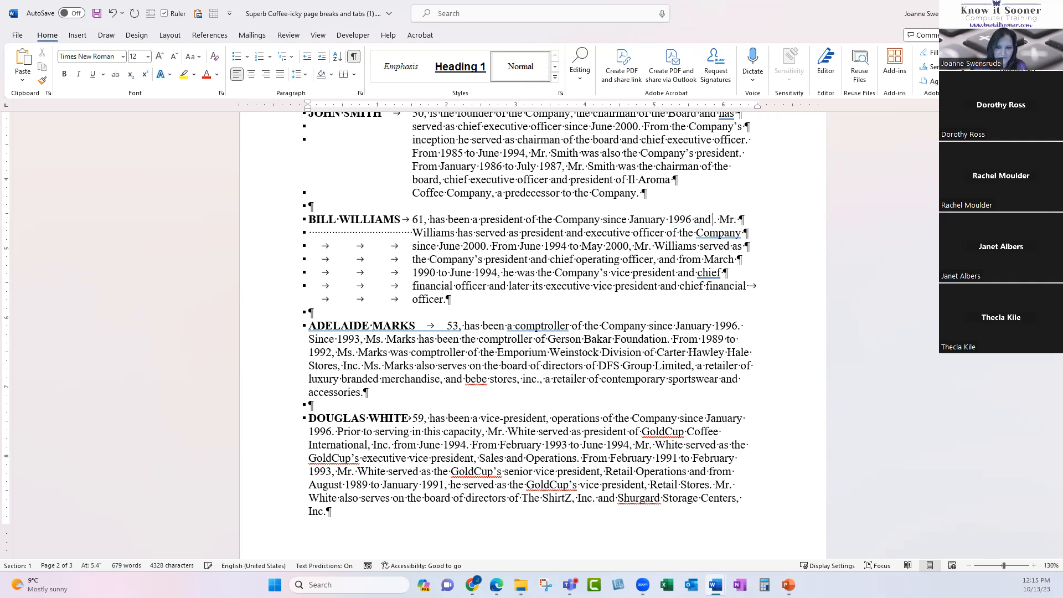
{"action": "type", "text": "e jo"}
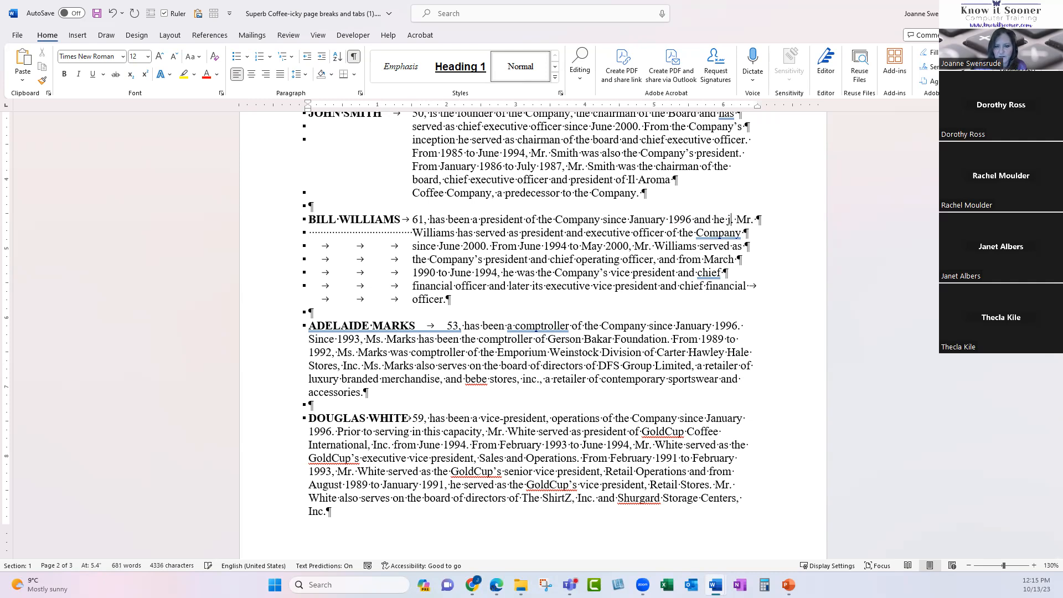
{"action": "type", "text": "ined the board."}
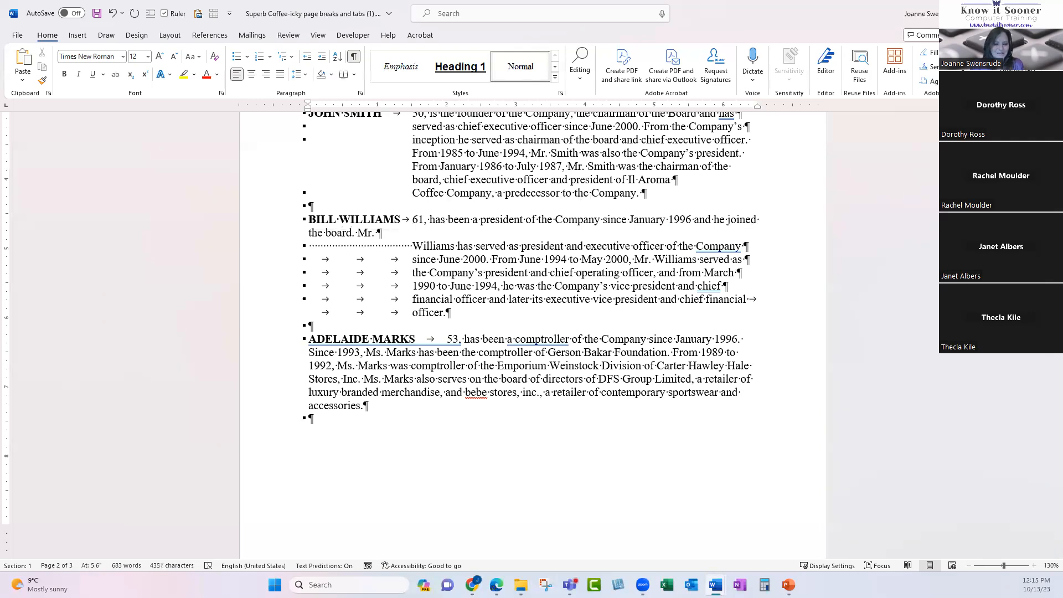
Move the cursor back within the newly typed 'and he joined the board' clause.
{"action": "key", "text": "Left"}
{"action": "key", "text": "Left"}
{"action": "key", "text": "Left"}
{"action": "key", "text": "Left"}
{"action": "key", "text": "Left"}
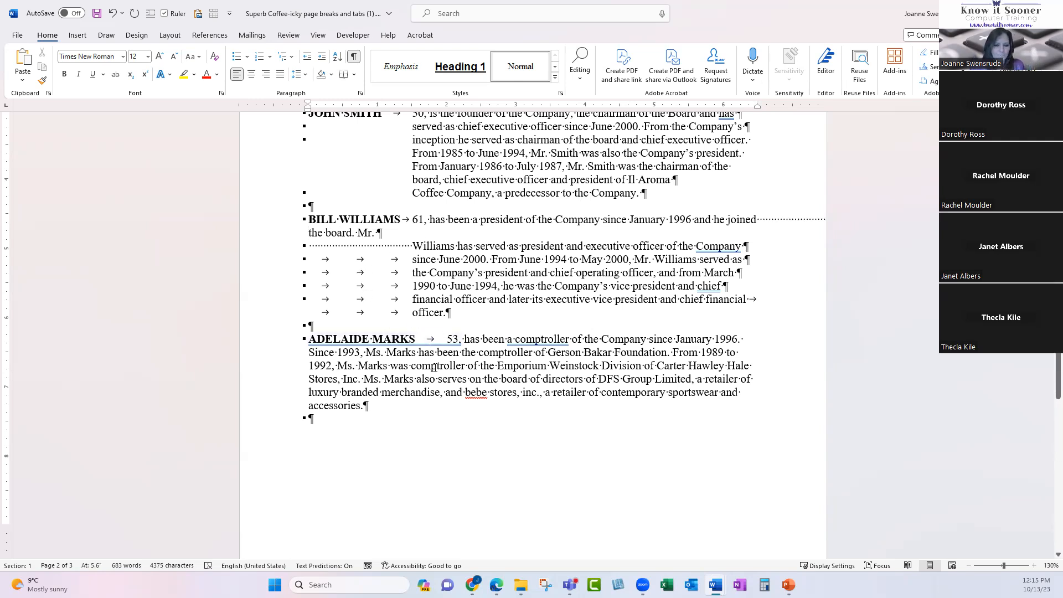
{"action": "scroll", "coordinate": [467, 349], "scroll_direction": "down", "scroll_amount": 1}
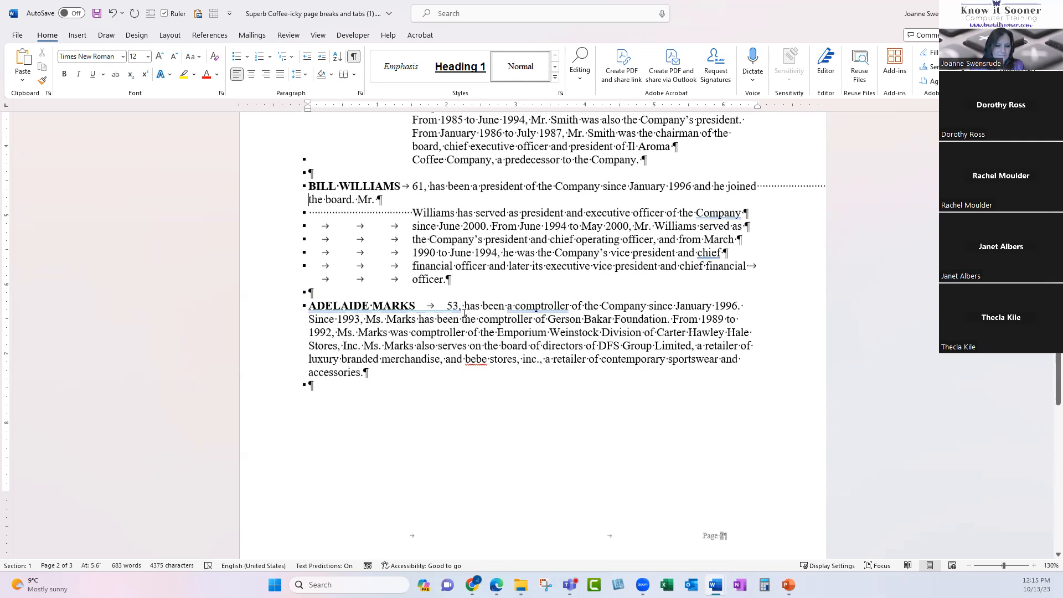
{"action": "left_click_drag", "start_coordinate": [309, 305], "coordinate": [462, 306]}
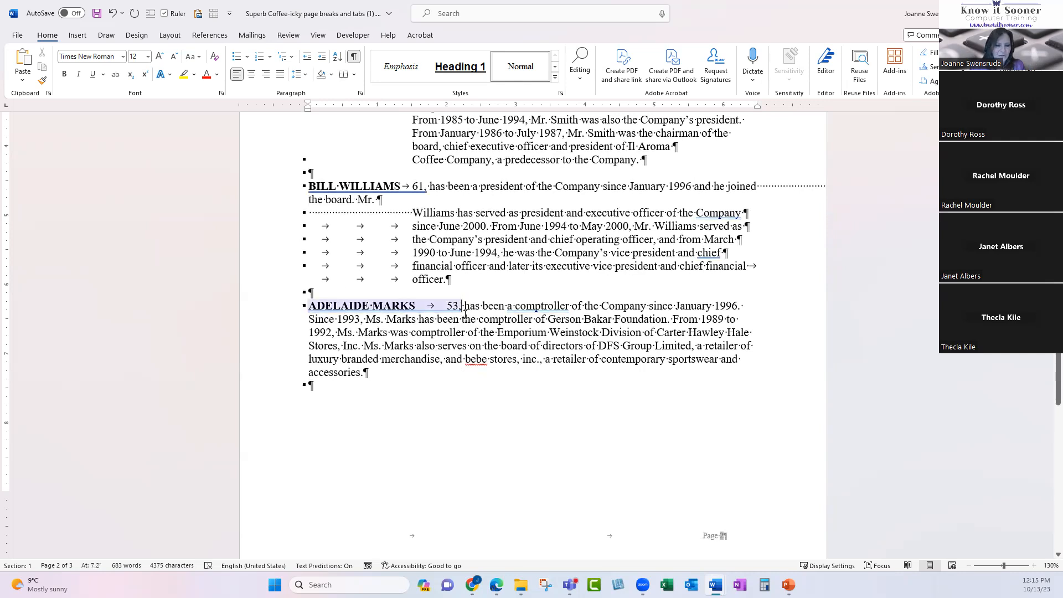
{"action": "left_click", "coordinate": [465, 306]}
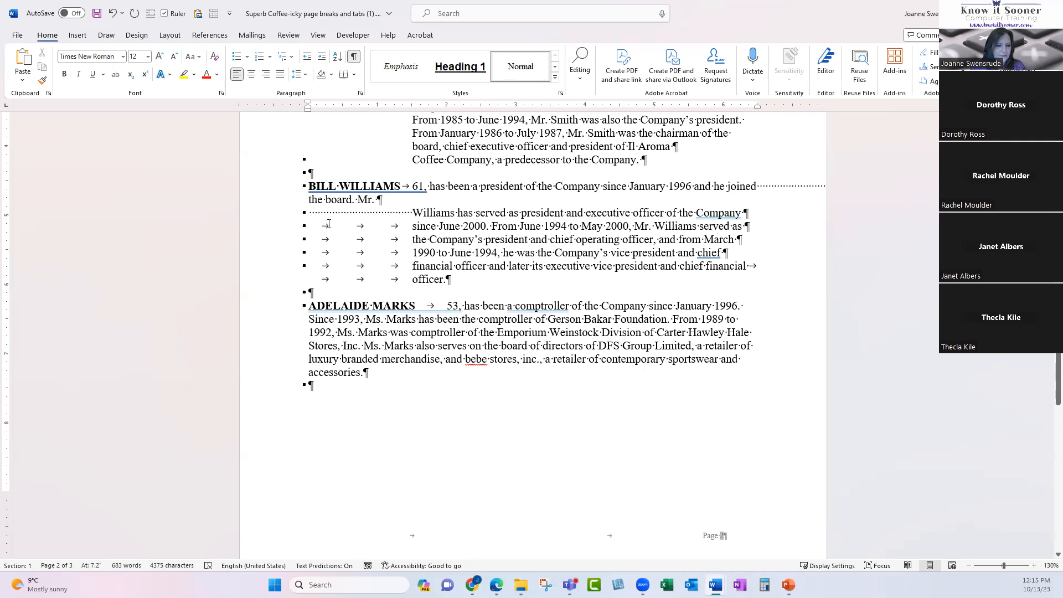
{"action": "left_click_drag", "start_coordinate": [336, 212], "coordinate": [398, 213]}
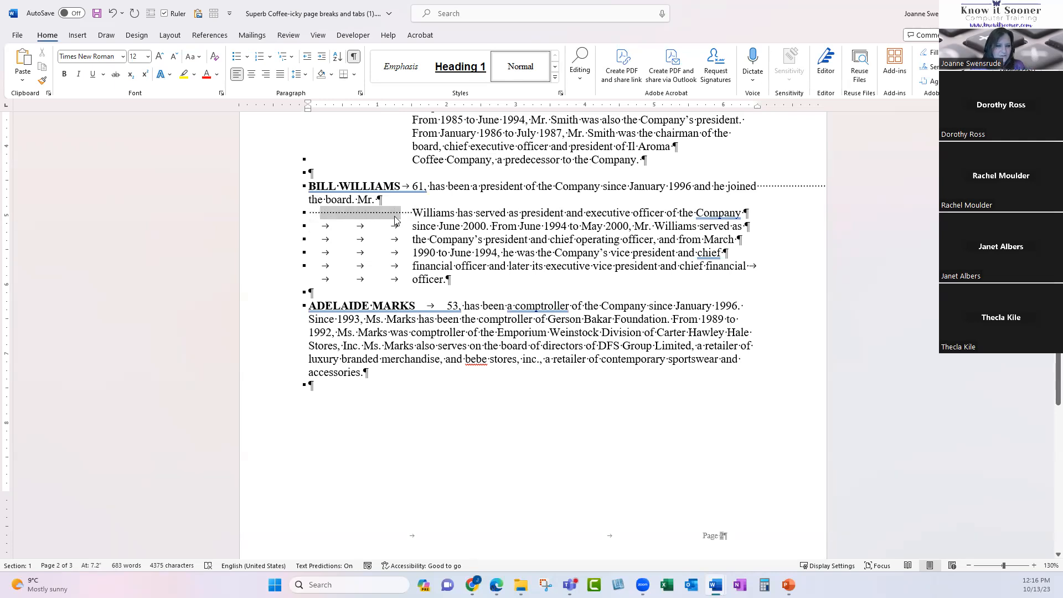
{"action": "left_click_drag", "start_coordinate": [328, 228], "coordinate": [398, 227]}
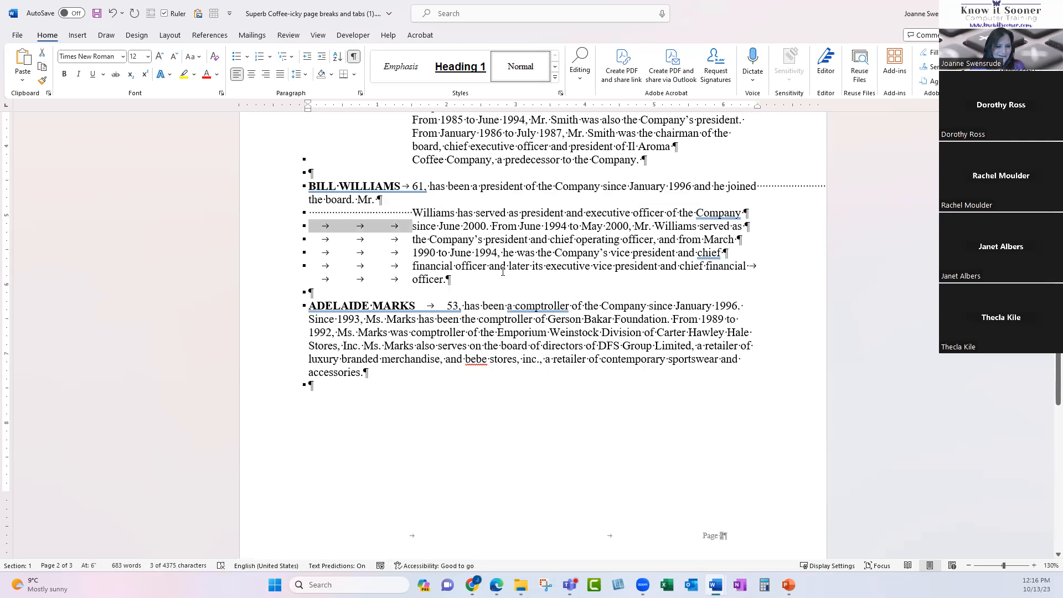
{"action": "left_click", "coordinate": [453, 252]}
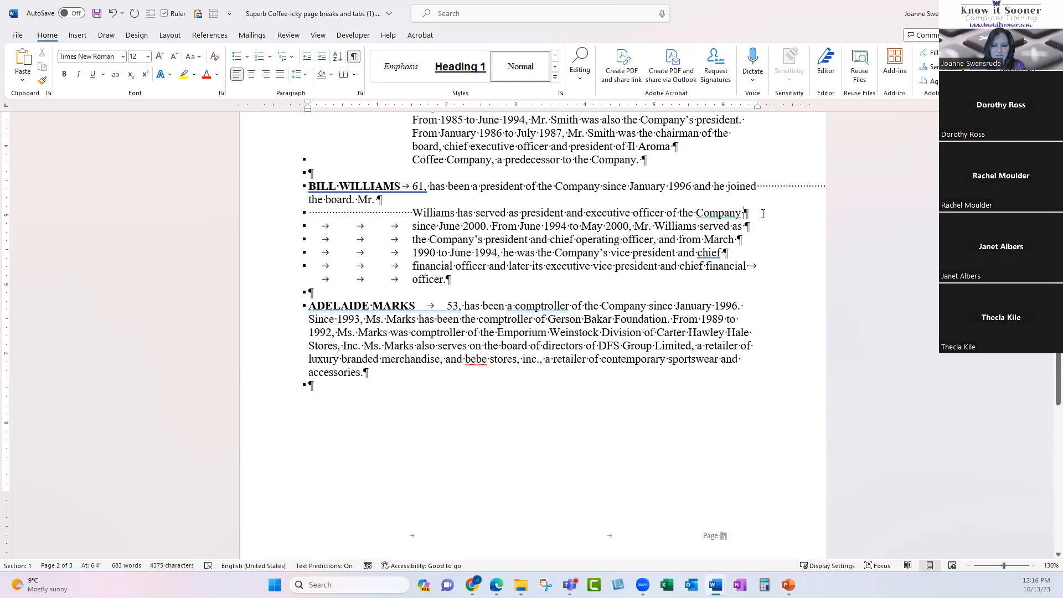
Delete the three leading tabs and merge 'since June 2000.' into the previous paragraph.
{"action": "left_click", "coordinate": [760, 224]}
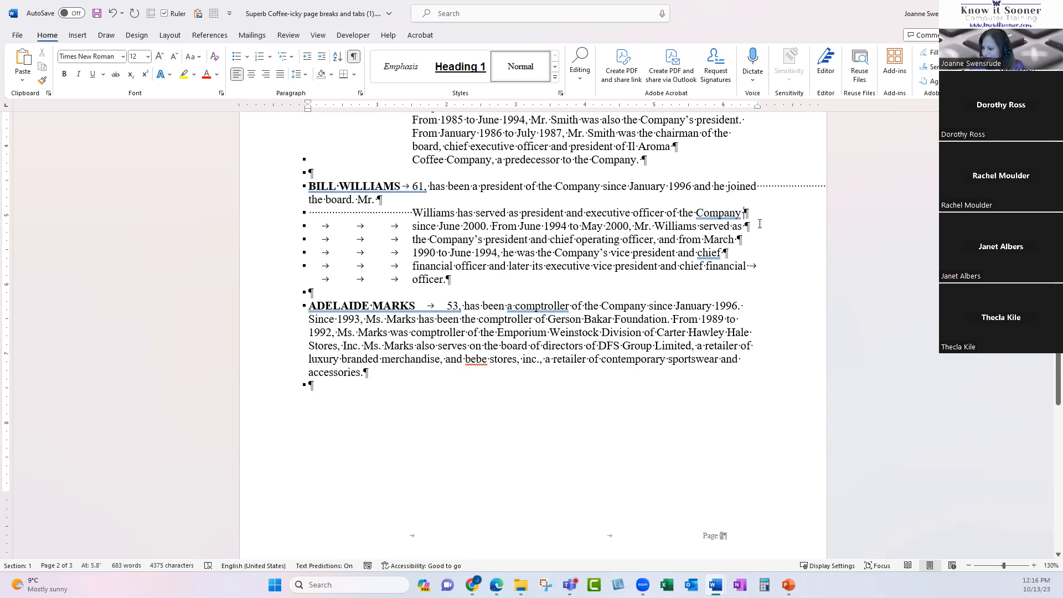
{"action": "left_click", "coordinate": [513, 238]}
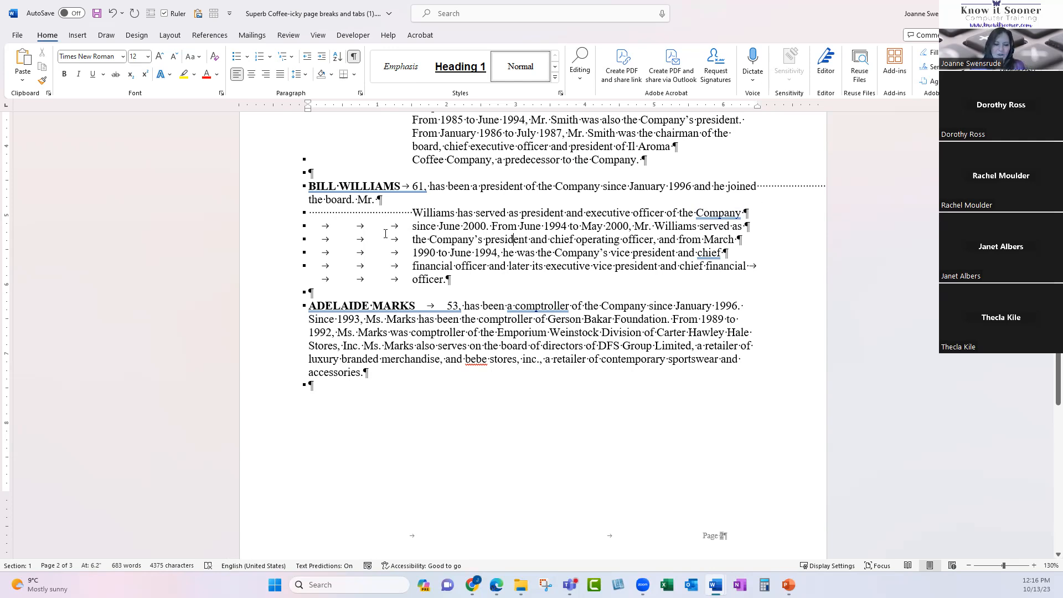
{"action": "left_click_drag", "start_coordinate": [319, 227], "coordinate": [411, 226]}
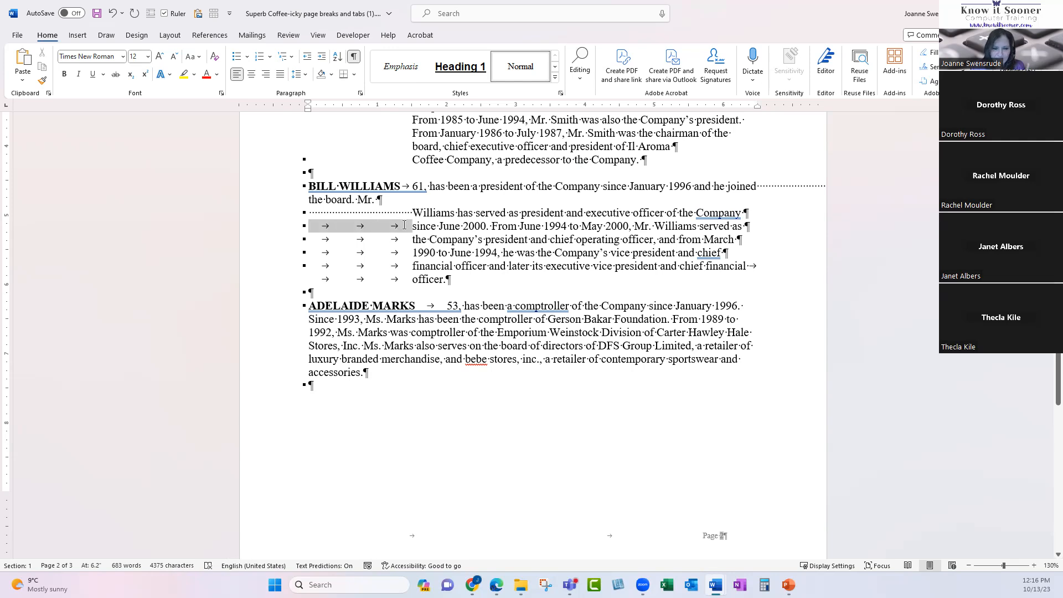
{"action": "key", "text": "Delete"}
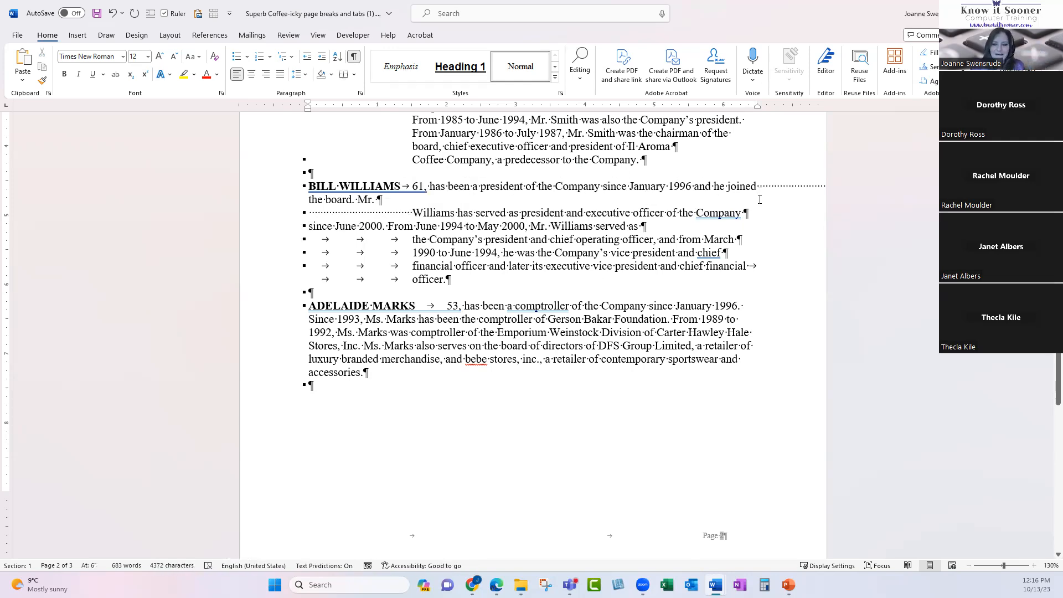
{"action": "key", "text": "BackSpace"}
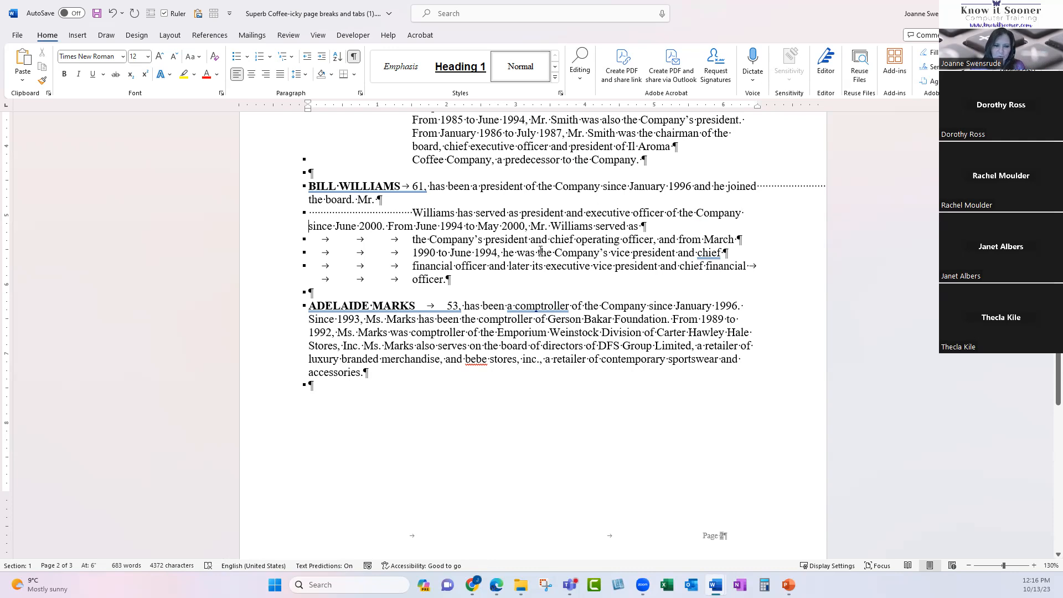
{"action": "scroll", "coordinate": [510, 245], "scroll_direction": "down", "scroll_amount": 3}
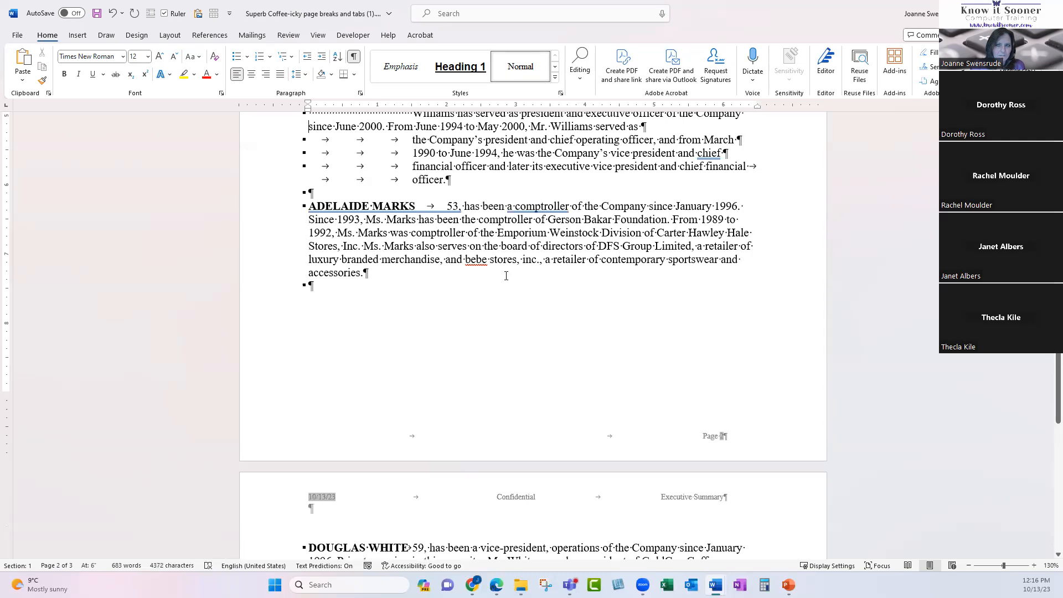
Hide formatting marks and retype the second list entry's first name 'Bill' as 'William'.
{"action": "scroll", "coordinate": [505, 275], "scroll_direction": "down", "scroll_amount": 13}
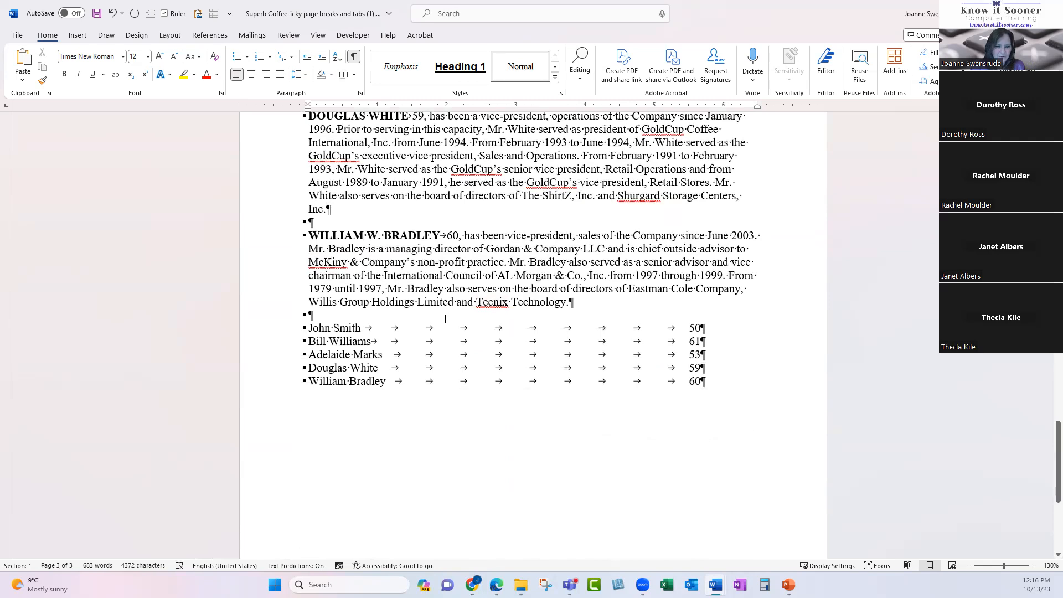
{"action": "scroll", "coordinate": [445, 318], "scroll_direction": "down", "scroll_amount": 3}
{"action": "left_click", "coordinate": [353, 56]}
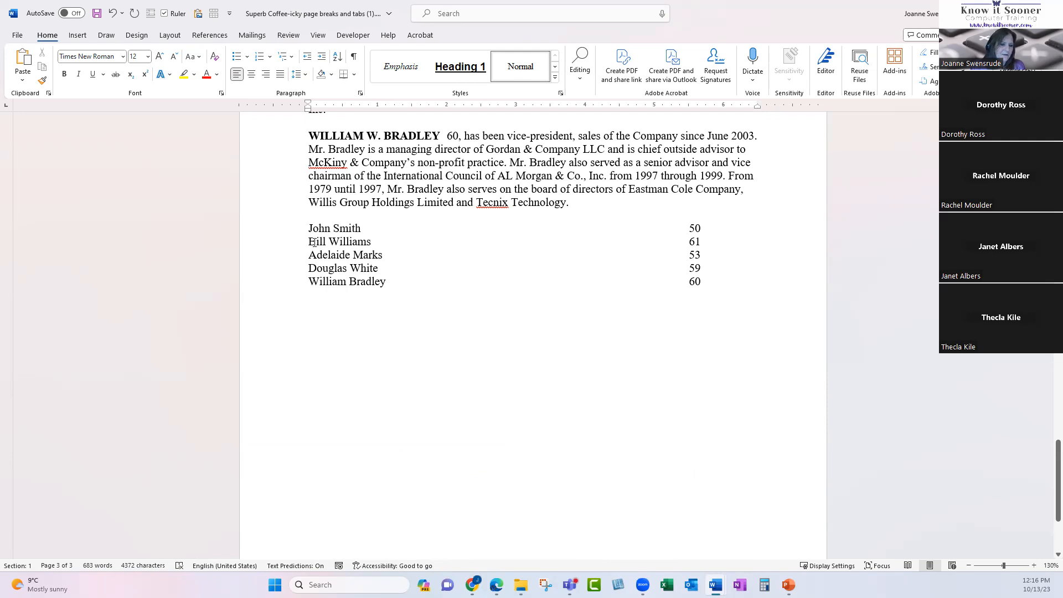
{"action": "double_click", "coordinate": [316, 242]}
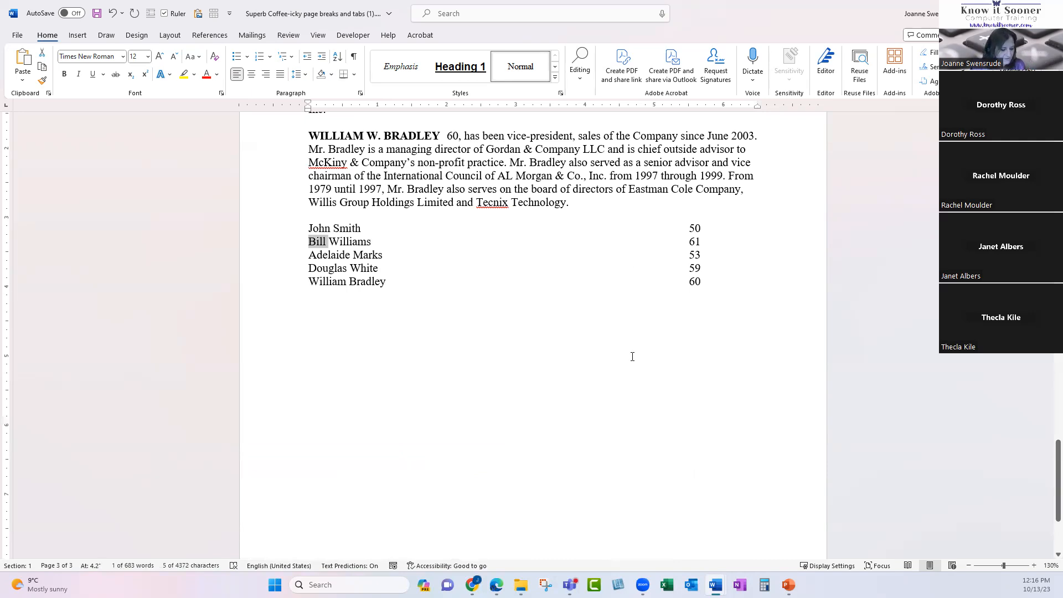
{"action": "type", "text": "Willia"}
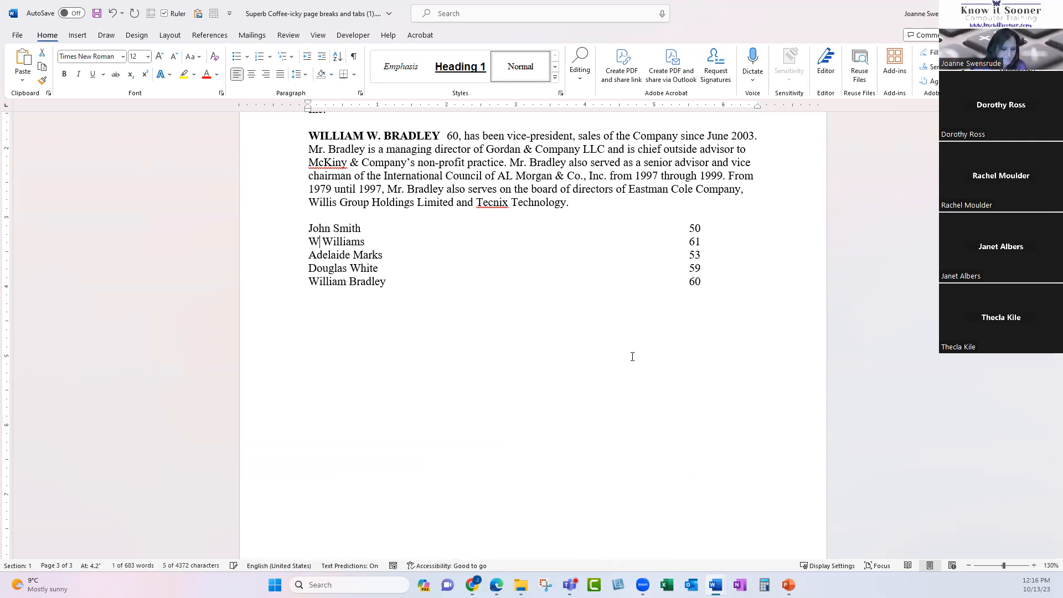
{"action": "type", "text": "m"}
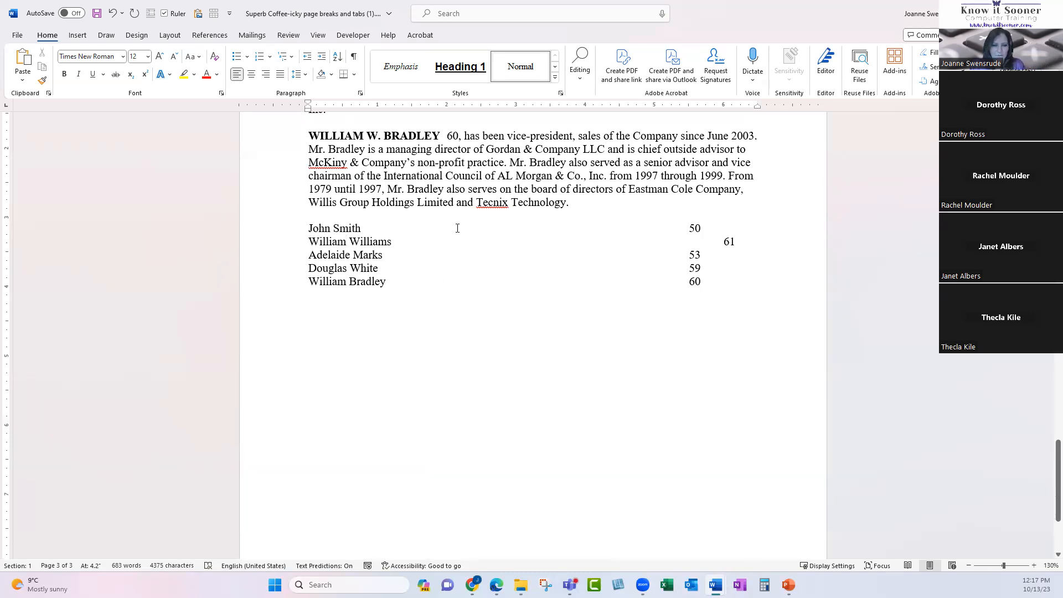
Show formatting marks again and open Word's Options dialog from the File area.
{"action": "left_click", "coordinate": [354, 58]}
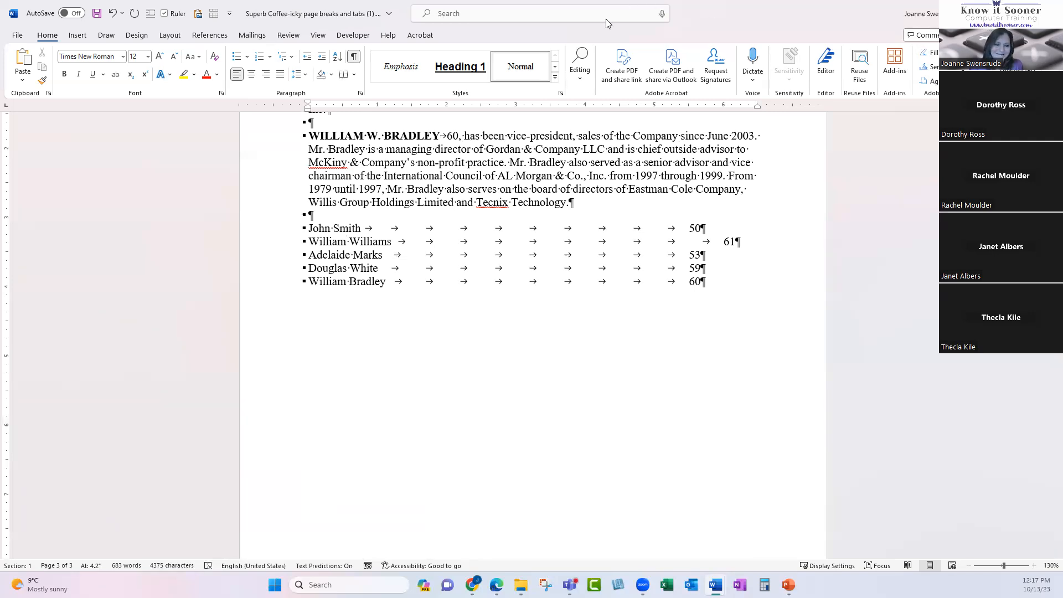
{"action": "left_click", "coordinate": [317, 37]}
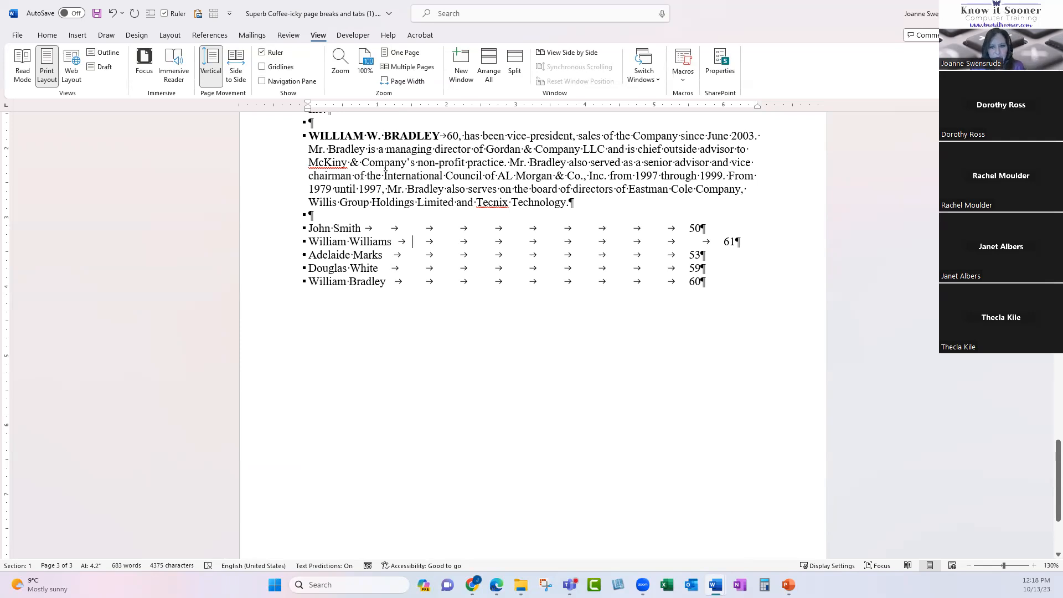
{"action": "left_click", "coordinate": [17, 36]}
{"action": "left_click", "coordinate": [35, 553]}
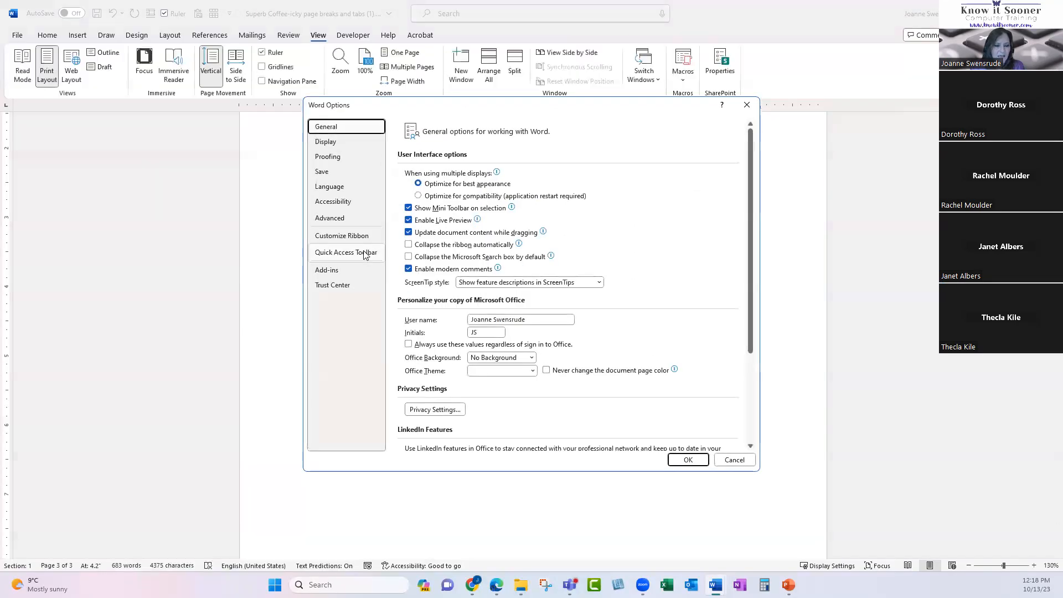
{"action": "left_click", "coordinate": [341, 219]}
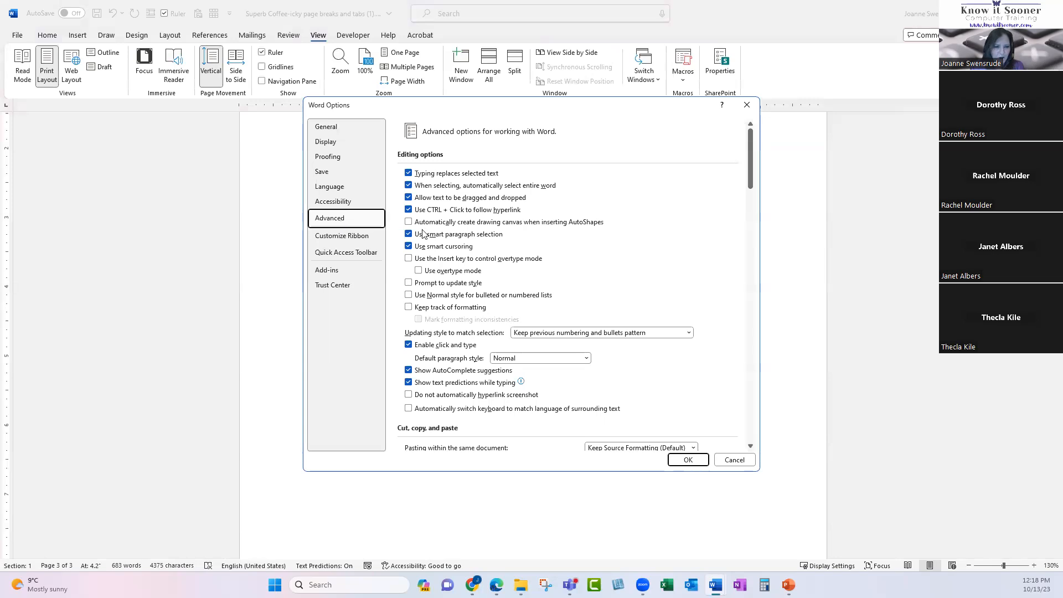
{"action": "scroll", "coordinate": [749, 208], "scroll_direction": "down", "scroll_amount": 1}
{"action": "scroll", "coordinate": [749, 208], "scroll_direction": "down", "scroll_amount": 8}
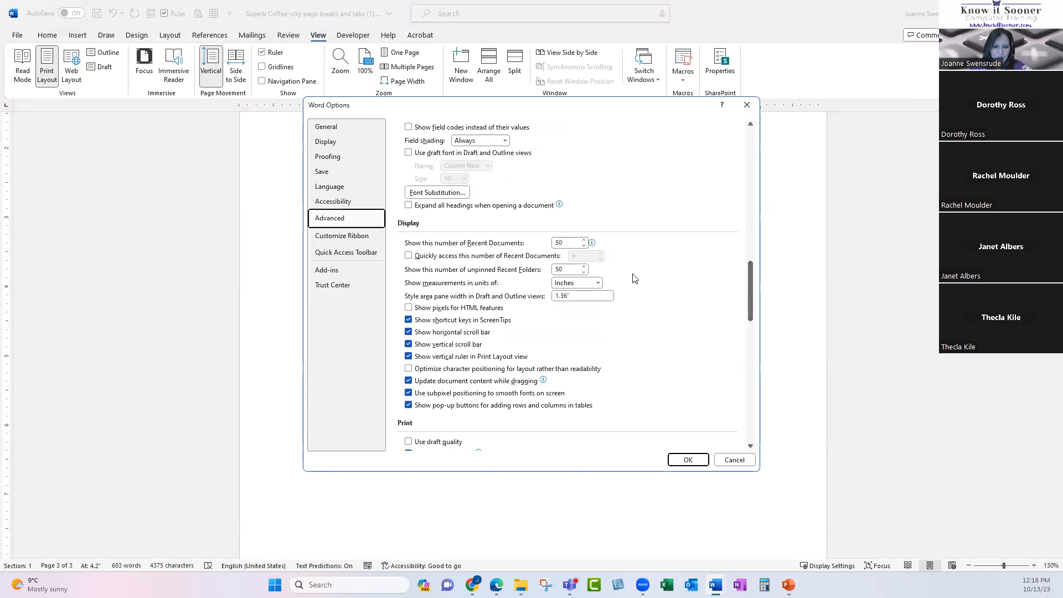
{"action": "left_click", "coordinate": [598, 283]}
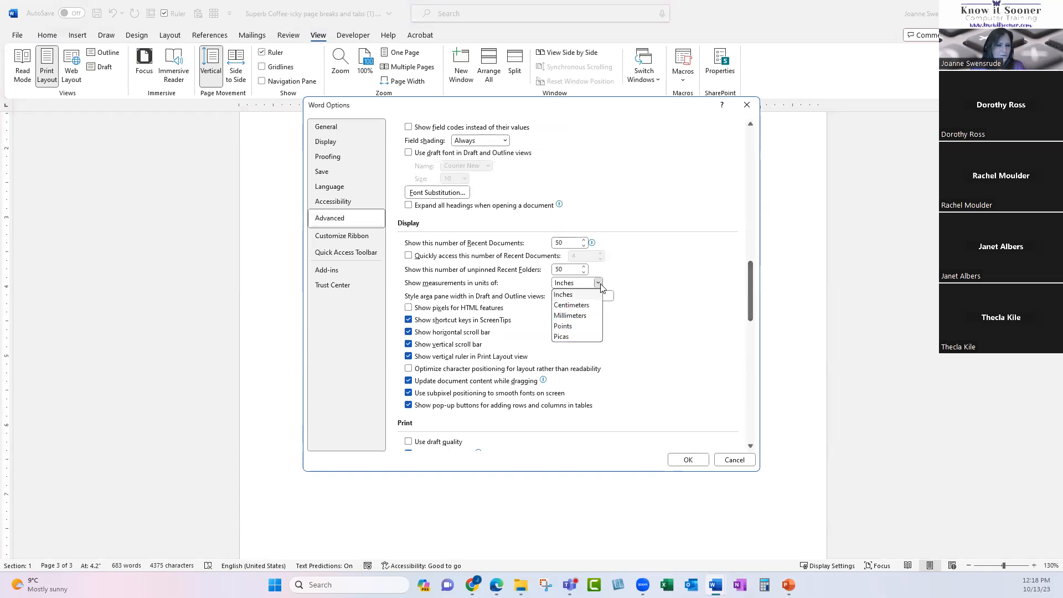
{"action": "left_click", "coordinate": [598, 284]}
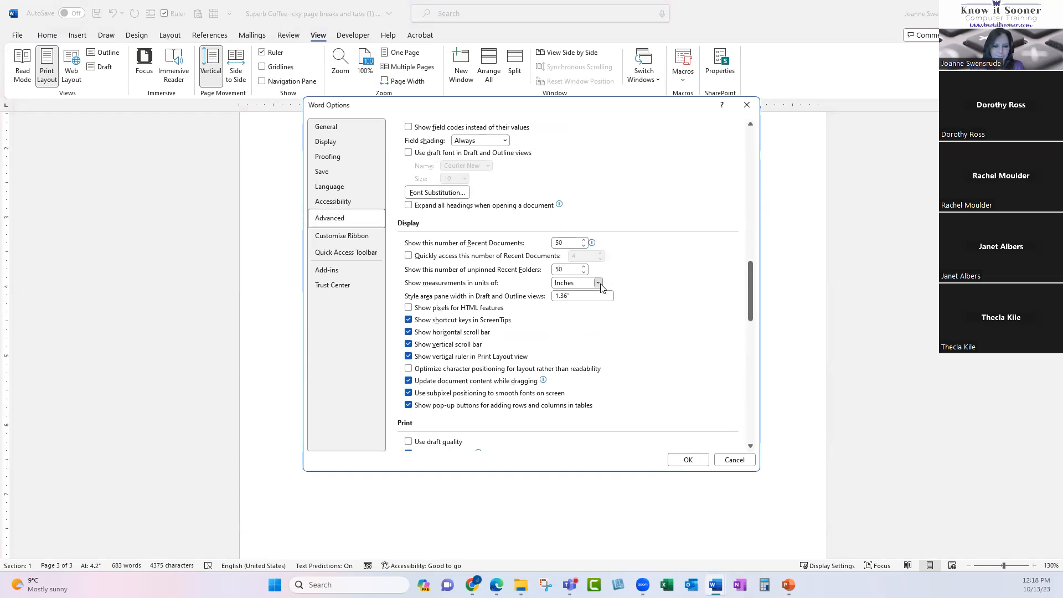
{"action": "left_click", "coordinate": [744, 463]}
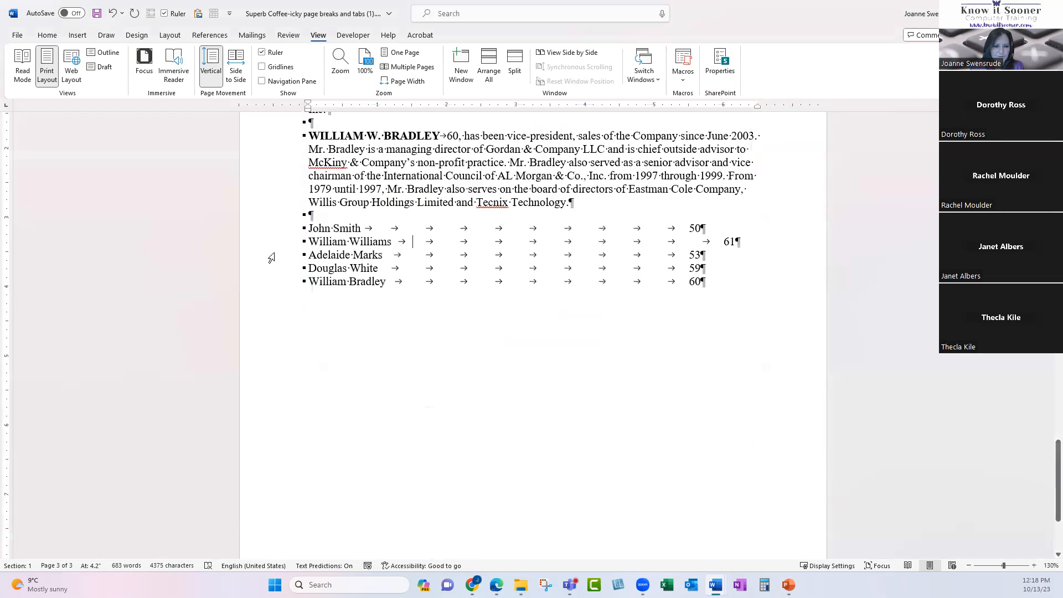
Add a sixth person's name on a new line below the last entry, followed by a tab.
{"action": "left_click", "coordinate": [724, 282]}
{"action": "key", "text": "Return"}
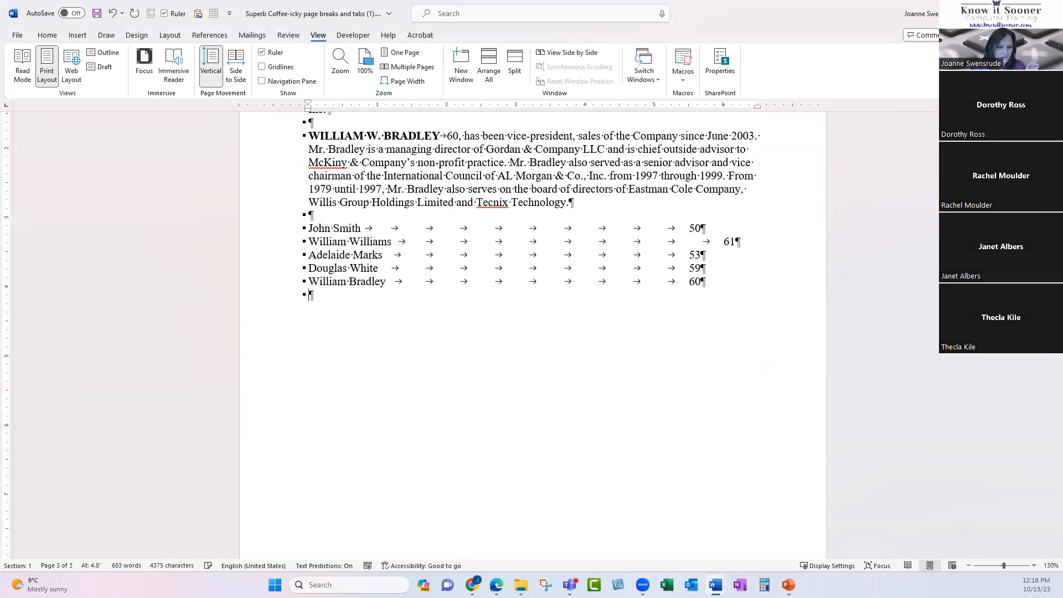
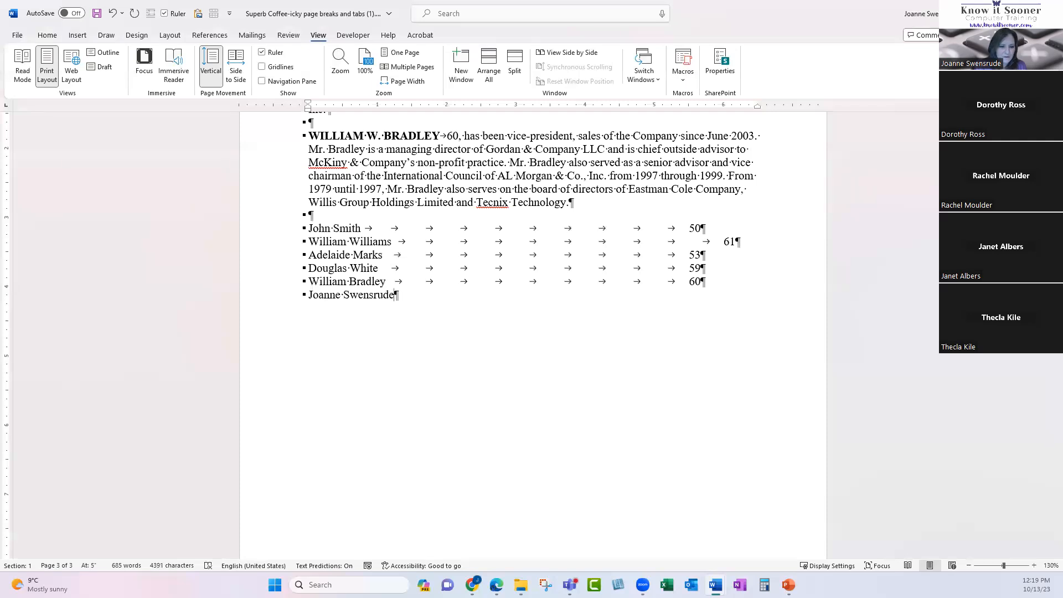
{"action": "key", "text": "Tab"}
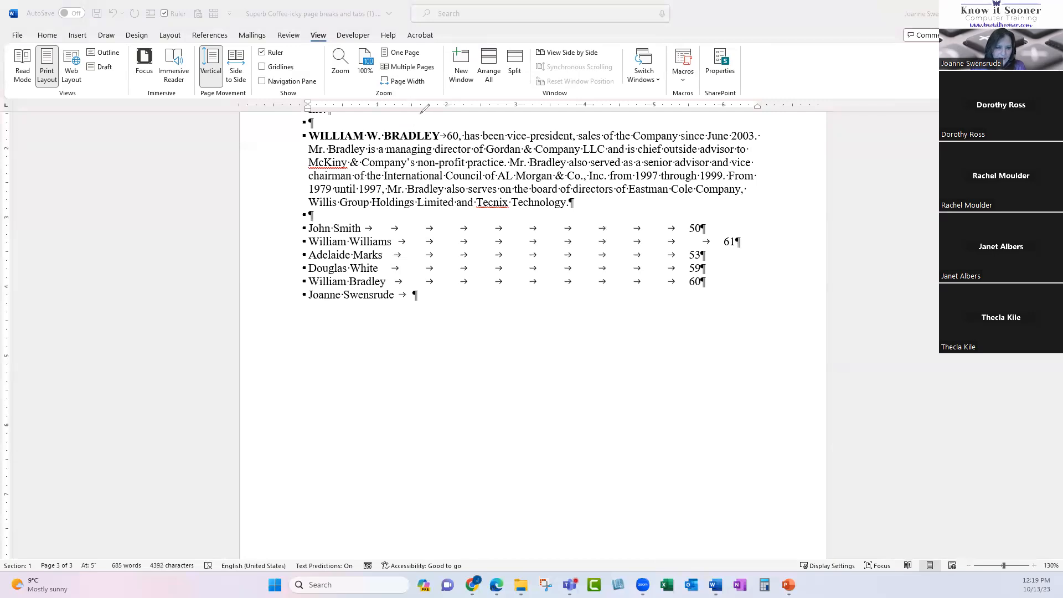
{"action": "mouse_move", "coordinate": [417, 98]}
{"action": "left_mouse_down"}
{"action": "mouse_move", "coordinate": [404, 106]}
{"action": "mouse_move", "coordinate": [420, 116]}
{"action": "mouse_move", "coordinate": [417, 97]}
{"action": "mouse_move", "coordinate": [375, 113]}
{"action": "mouse_move", "coordinate": [376, 98]}
{"action": "left_mouse_up"}
{"action": "mouse_move", "coordinate": [446, 95]}
{"action": "left_mouse_down"}
{"action": "mouse_move", "coordinate": [443, 109]}
{"action": "mouse_move", "coordinate": [444, 96]}
{"action": "mouse_move", "coordinate": [475, 113]}
{"action": "mouse_move", "coordinate": [480, 98]}
{"action": "mouse_move", "coordinate": [523, 113]}
{"action": "mouse_move", "coordinate": [517, 98]}
{"action": "left_mouse_up"}
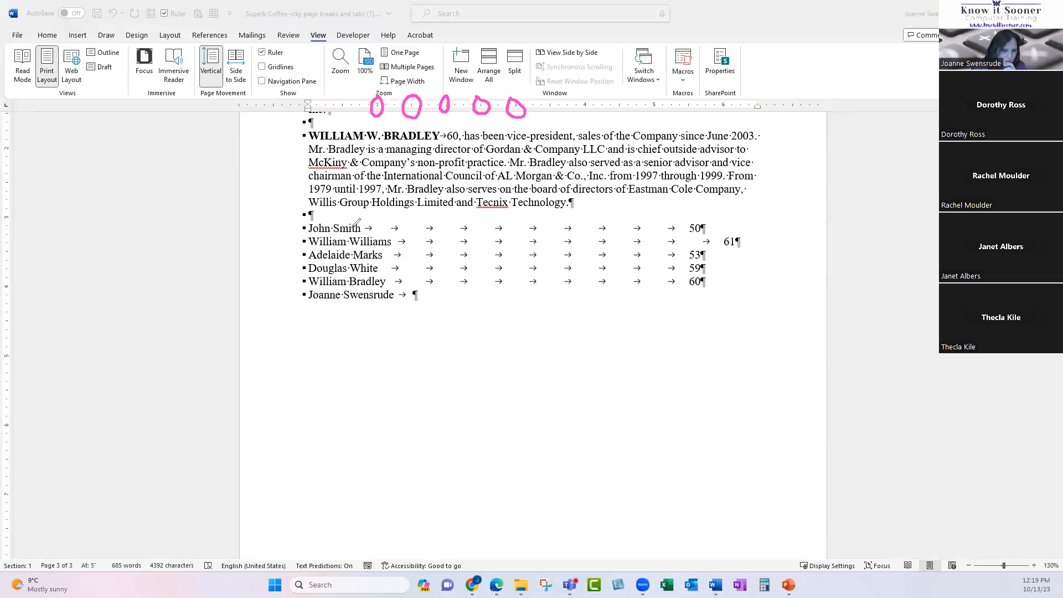
{"action": "left_click_drag", "start_coordinate": [376, 222], "coordinate": [376, 114]}
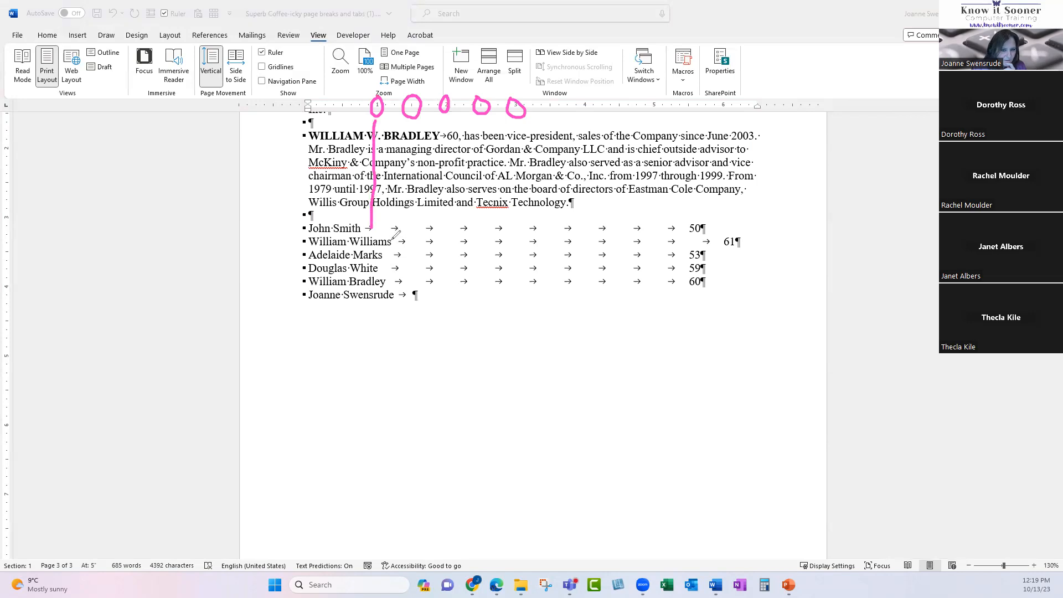
{"action": "mouse_move", "coordinate": [399, 230]}
{"action": "left_mouse_down"}
{"action": "mouse_move", "coordinate": [404, 183]}
{"action": "mouse_move", "coordinate": [386, 131]}
{"action": "left_mouse_up"}
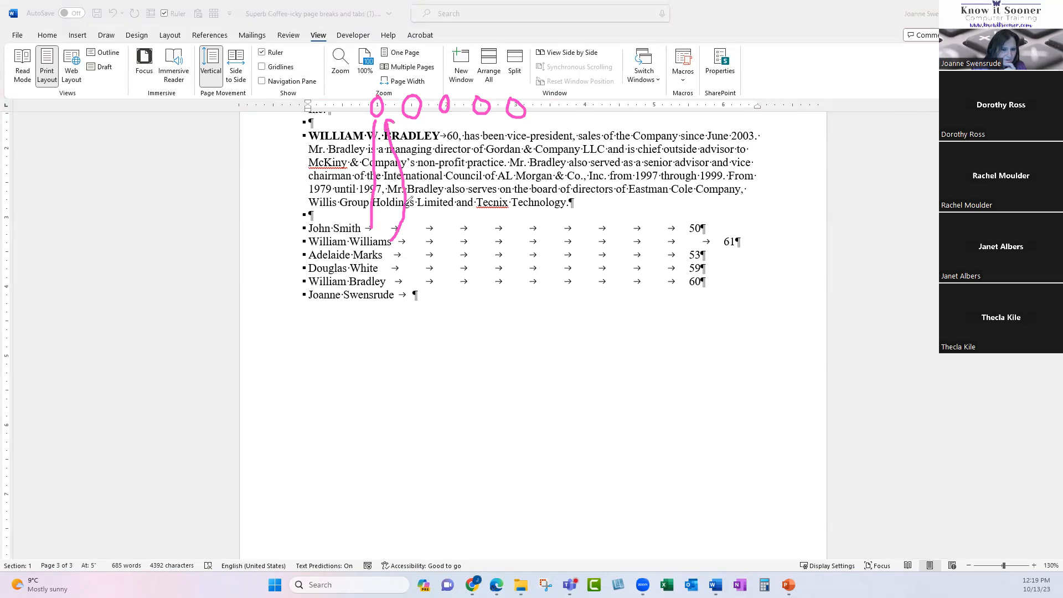
{"action": "left_click_drag", "start_coordinate": [416, 239], "coordinate": [418, 109]}
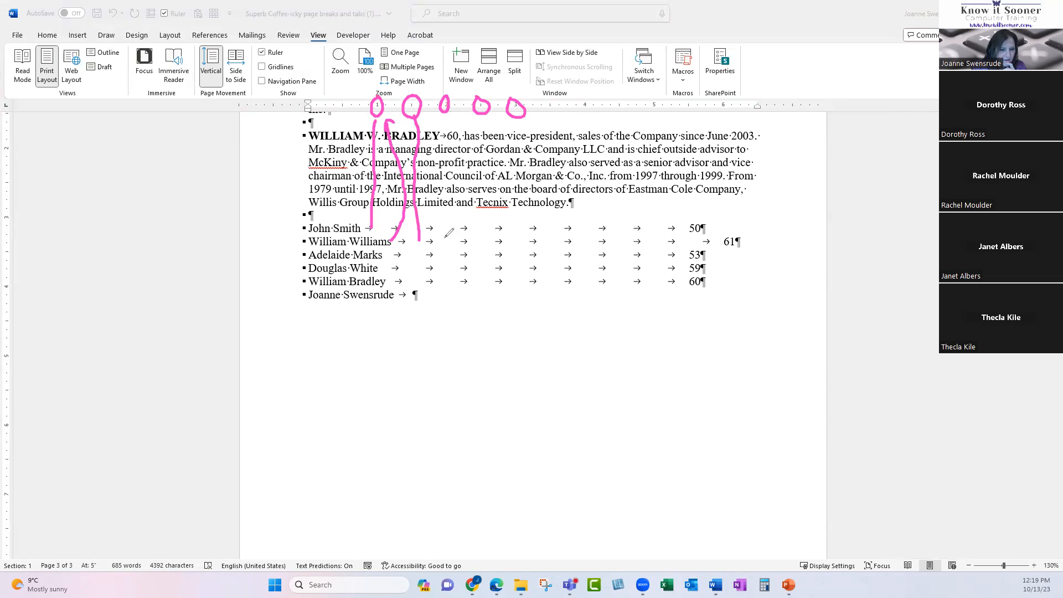
{"action": "left_click_drag", "start_coordinate": [439, 241], "coordinate": [439, 118]}
{"action": "mouse_move", "coordinate": [478, 224]}
{"action": "left_mouse_down"}
{"action": "mouse_move", "coordinate": [490, 119]}
{"action": "mouse_move", "coordinate": [518, 122]}
{"action": "left_mouse_up"}
{"action": "left_click", "coordinate": [552, 120]}
{"action": "left_click_drag", "start_coordinate": [602, 119], "coordinate": [614, 119]}
{"action": "mouse_move", "coordinate": [265, 236]}
{"action": "left_mouse_down"}
{"action": "mouse_move", "coordinate": [283, 233]}
{"action": "mouse_move", "coordinate": [297, 248]}
{"action": "left_mouse_up"}
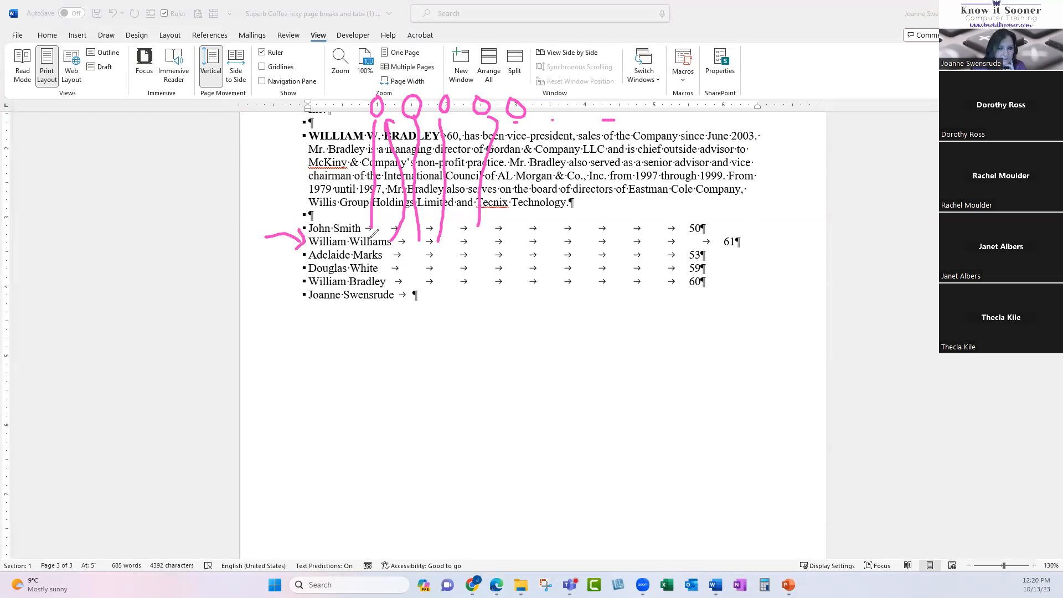
{"action": "mouse_move", "coordinate": [375, 101]}
{"action": "left_mouse_down"}
{"action": "mouse_move", "coordinate": [381, 116]}
{"action": "mouse_move", "coordinate": [380, 99]}
{"action": "left_mouse_up"}
{"action": "mouse_move", "coordinate": [359, 212]}
{"action": "left_mouse_down"}
{"action": "mouse_move", "coordinate": [412, 130]}
{"action": "mouse_move", "coordinate": [397, 127]}
{"action": "mouse_move", "coordinate": [442, 102]}
{"action": "mouse_move", "coordinate": [437, 124]}
{"action": "left_mouse_up"}
{"action": "mouse_move", "coordinate": [743, 229]}
{"action": "left_mouse_down"}
{"action": "mouse_move", "coordinate": [688, 238]}
{"action": "mouse_move", "coordinate": [761, 213]}
{"action": "mouse_move", "coordinate": [714, 221]}
{"action": "left_mouse_up"}
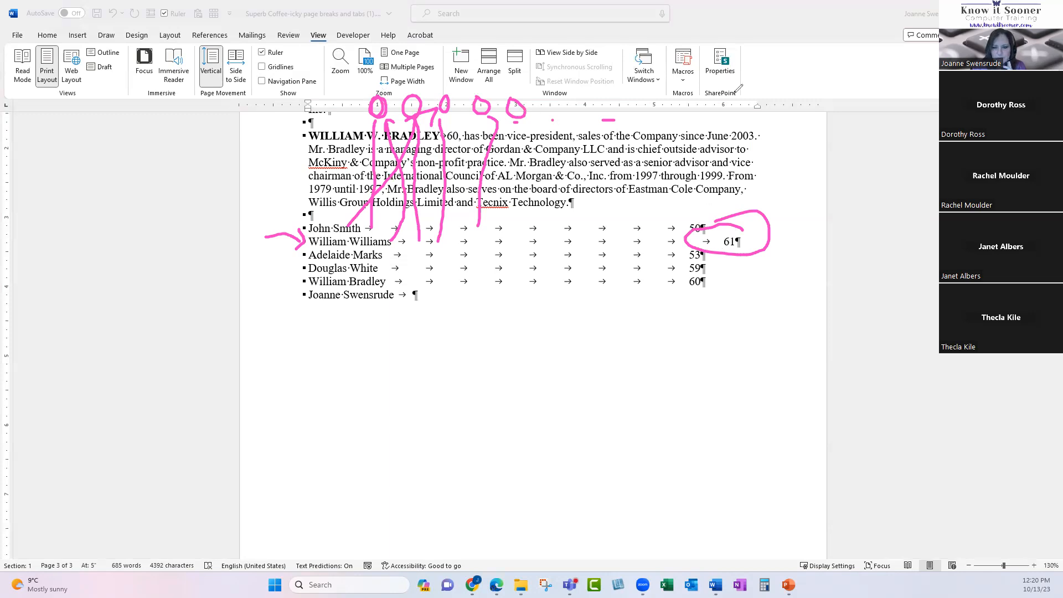
{"action": "left_click", "coordinate": [48, 191]}
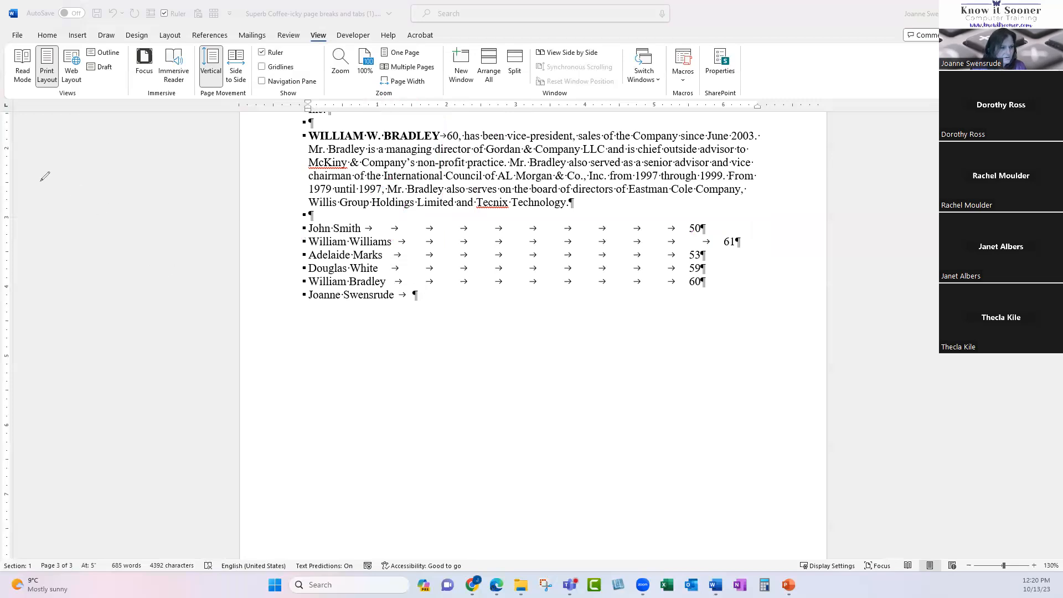
Type the age 100 after two tabs on the new last row of the list.
{"action": "left_click", "coordinate": [428, 302]}
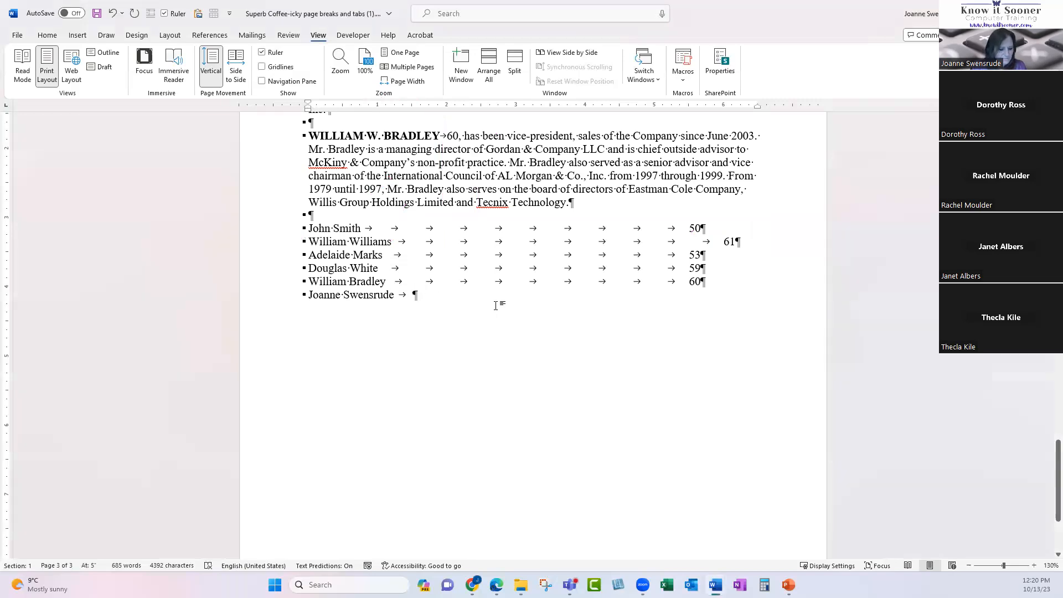
{"action": "key", "text": "Tab"}
{"action": "key", "text": "Tab"}
{"action": "key", "text": "Tab"}
{"action": "key", "text": "Tab"}
{"action": "key", "text": "Tab"}
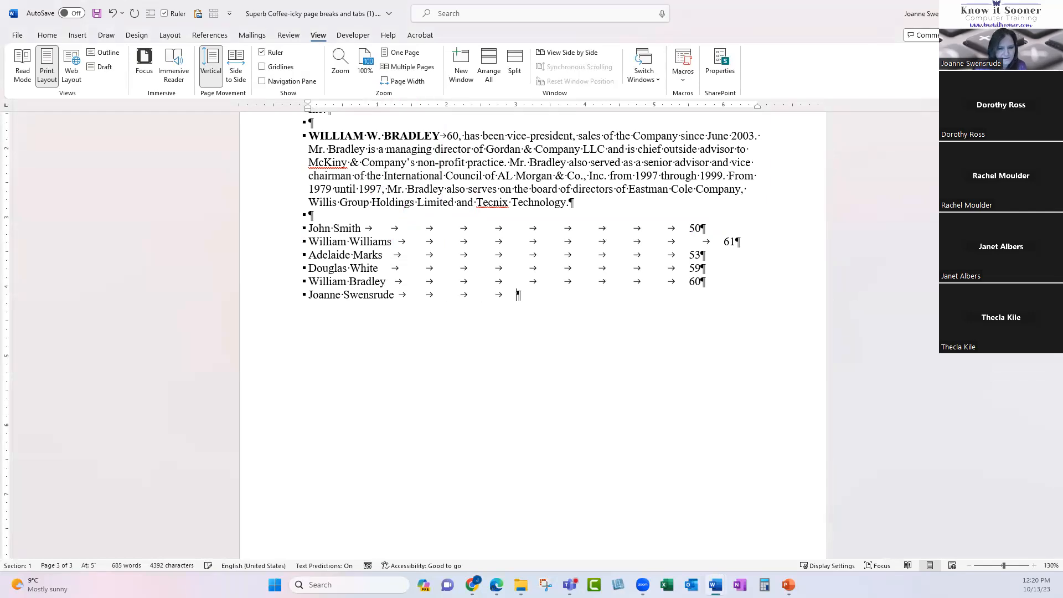
{"action": "key", "text": "Tab"}
{"action": "key", "text": "Tab"}
{"action": "key", "text": "Tab"}
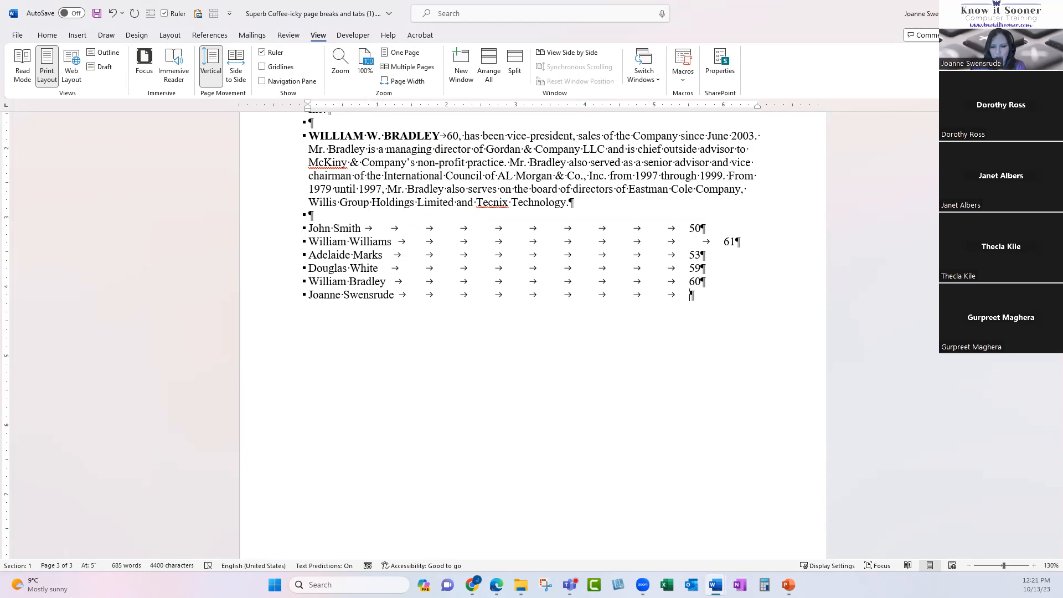
{"action": "type", "text": "100"}
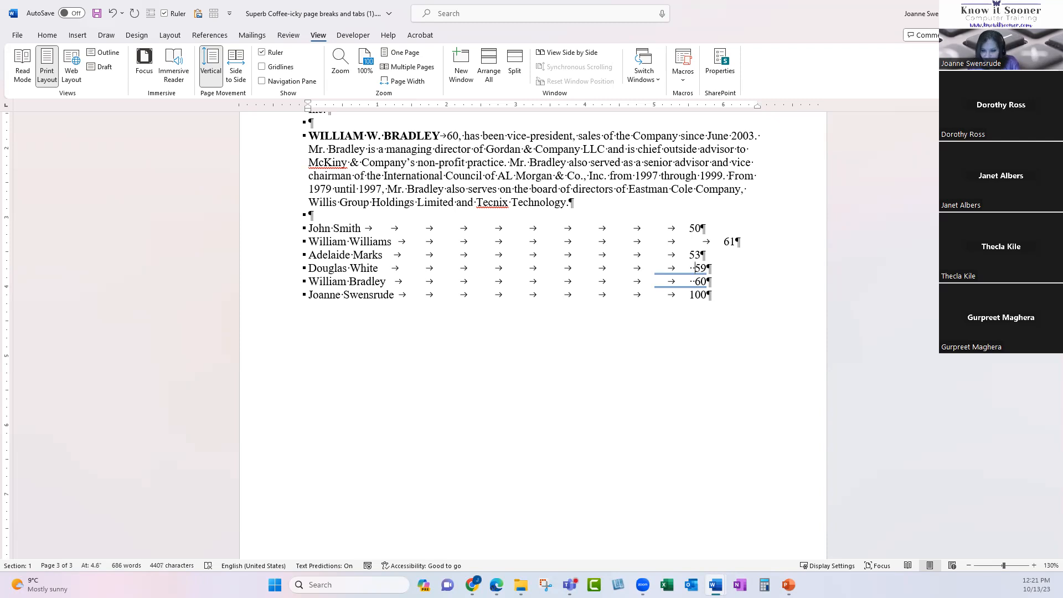
Adjust the spacing before an age above, then preview page 3 as it will print.
{"action": "key", "text": "Up"}
{"action": "key", "text": "Left"}
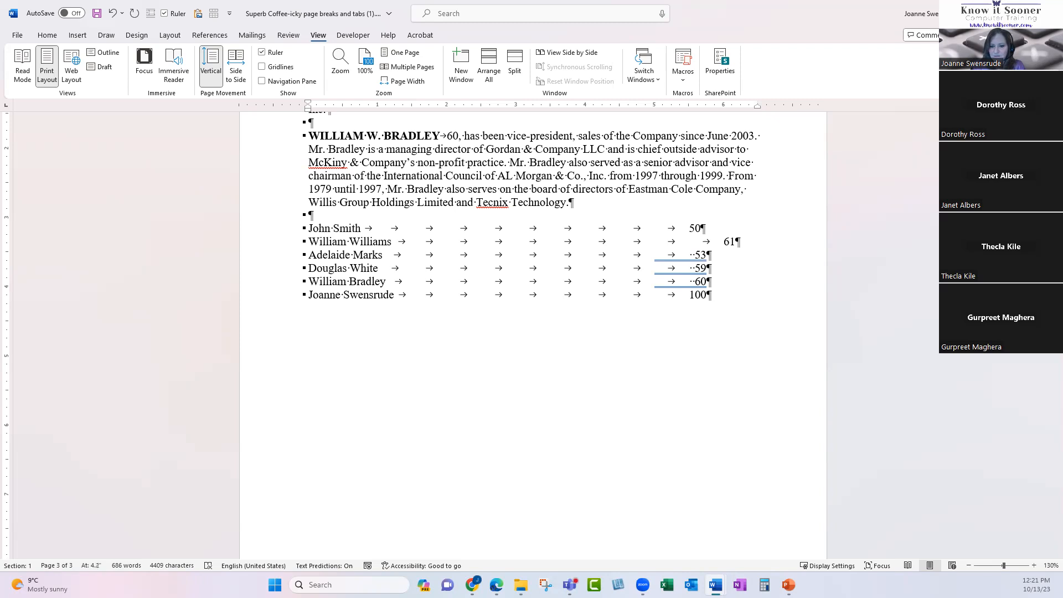
{"action": "key", "text": "Up"}
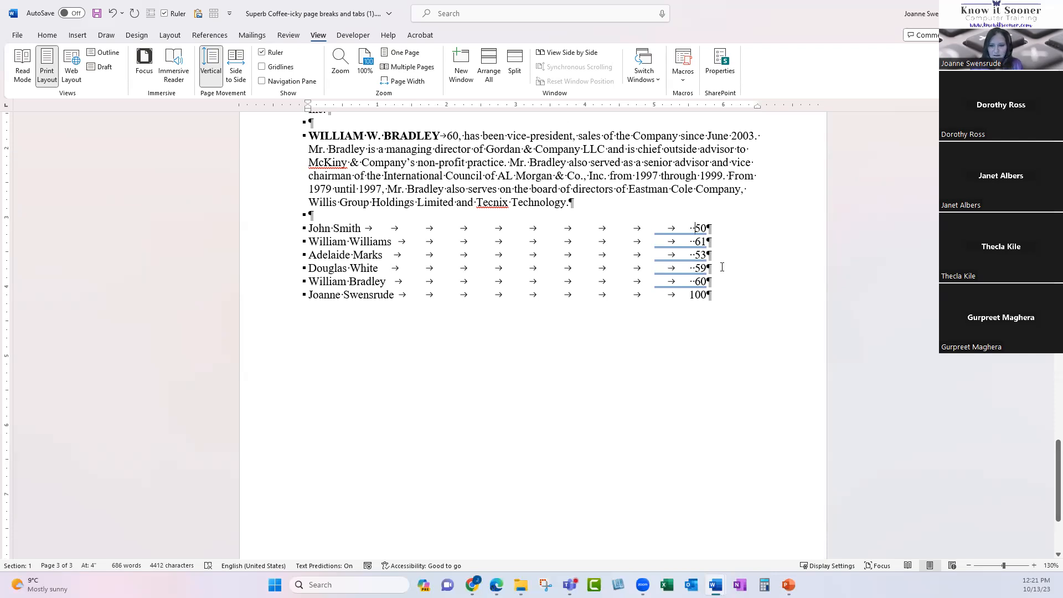
{"action": "key", "text": "ctrl+p"}
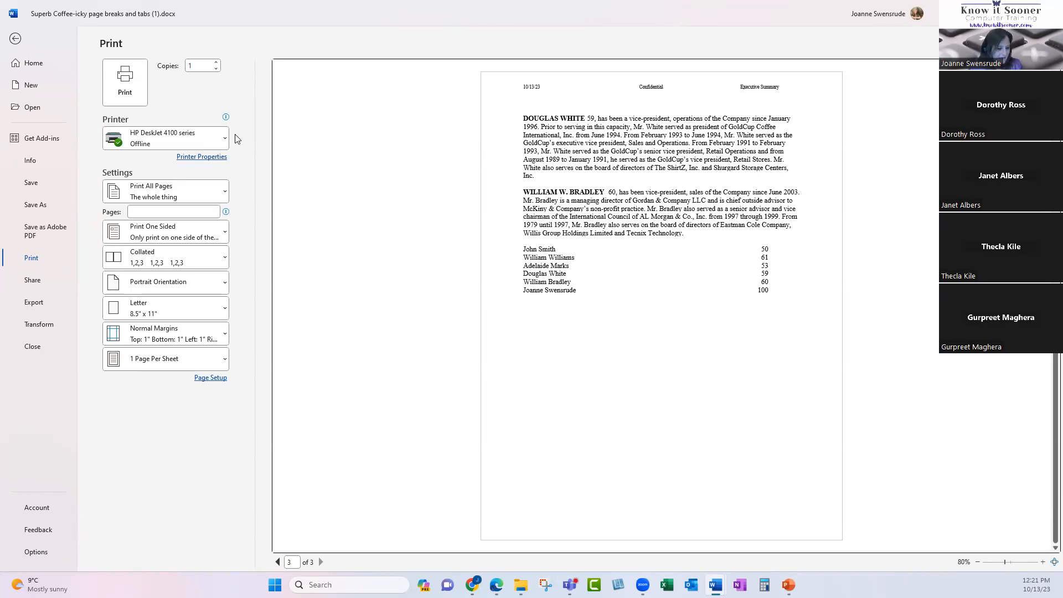
Close the print preview and delete the trailing 0 so the fifth person's age reads 6.
{"action": "key", "text": "Escape"}
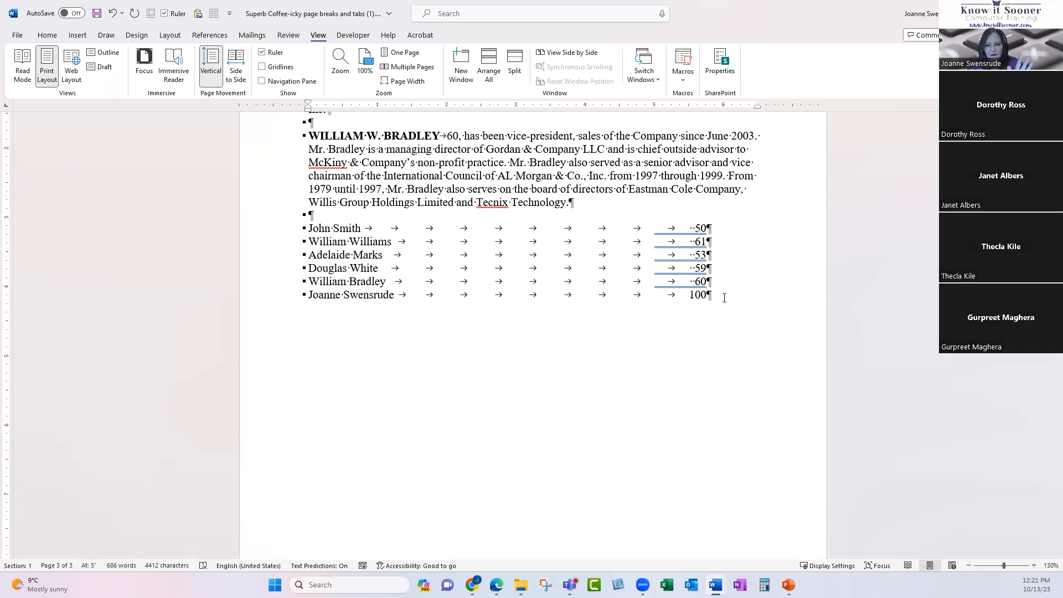
{"action": "left_click", "coordinate": [700, 281]}
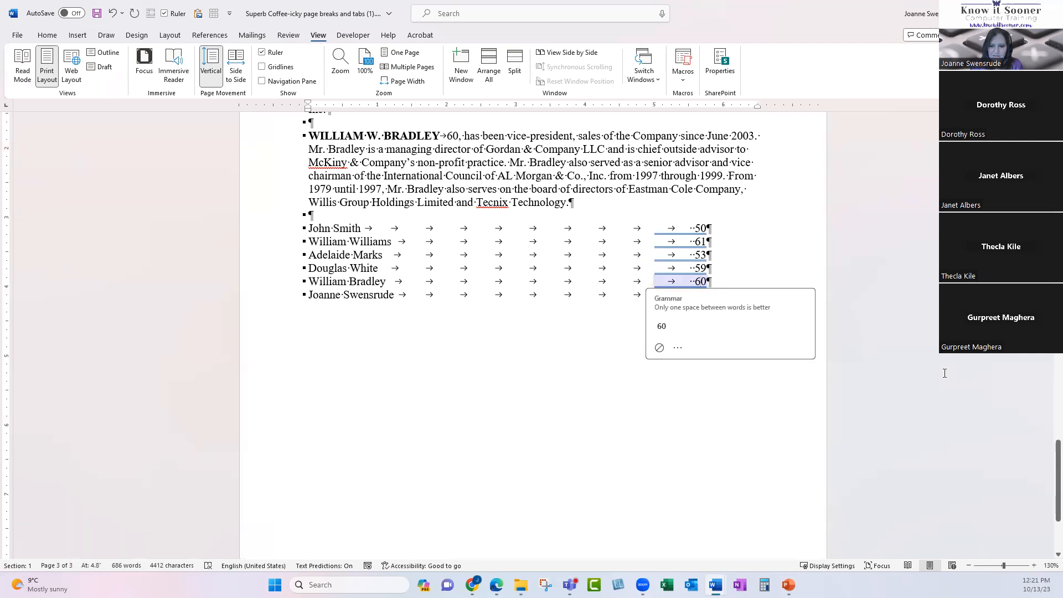
{"action": "key", "text": "Delete"}
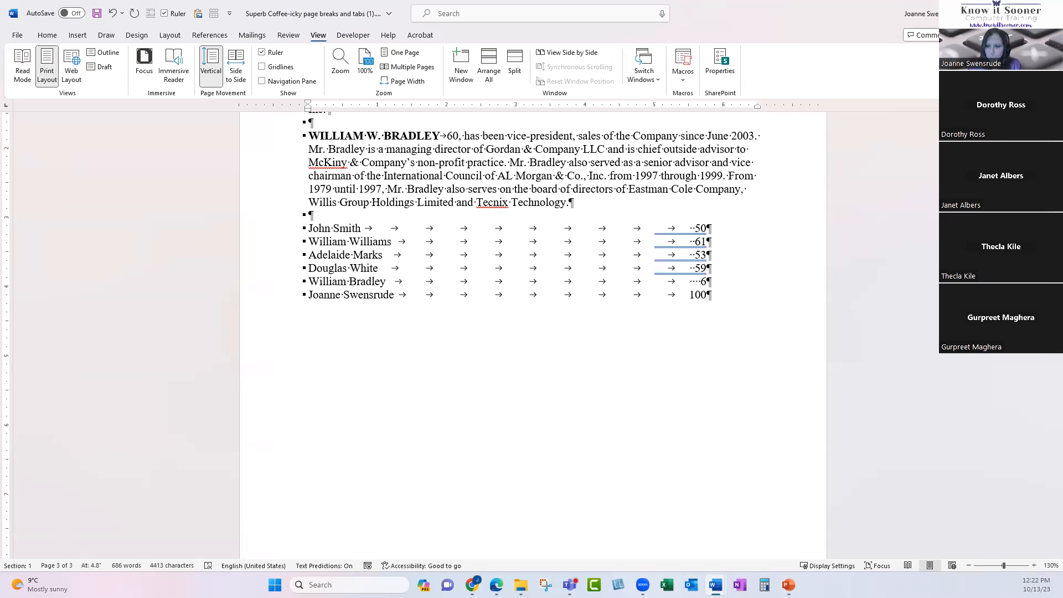
{"action": "mouse_move", "coordinate": [715, 584]}
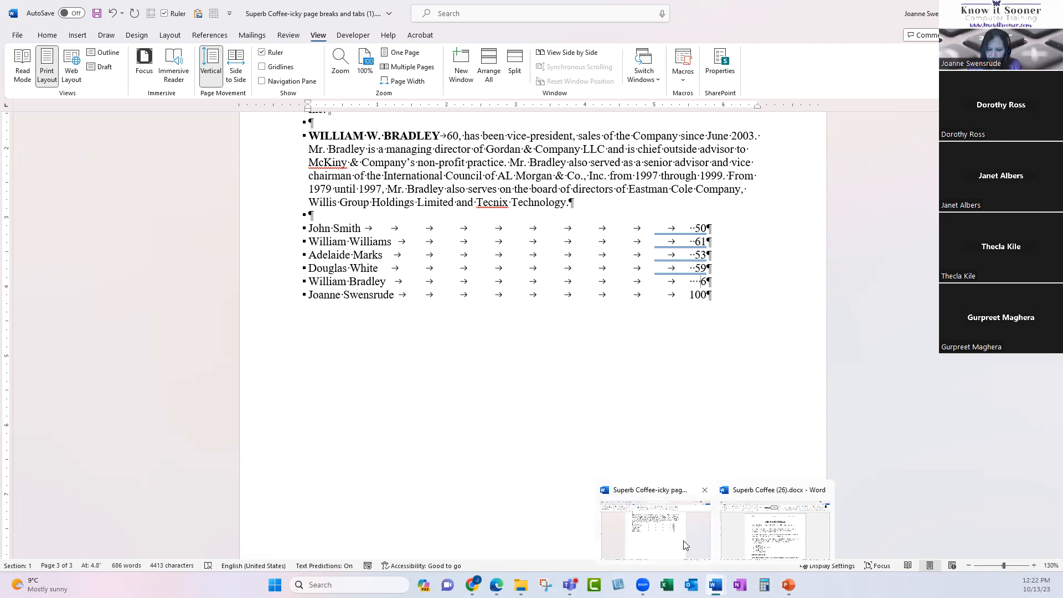
Switch to Superb Coffee (26).docx and turn on formatting marks.
{"action": "left_click", "coordinate": [774, 533]}
{"action": "left_click", "coordinate": [455, 200]}
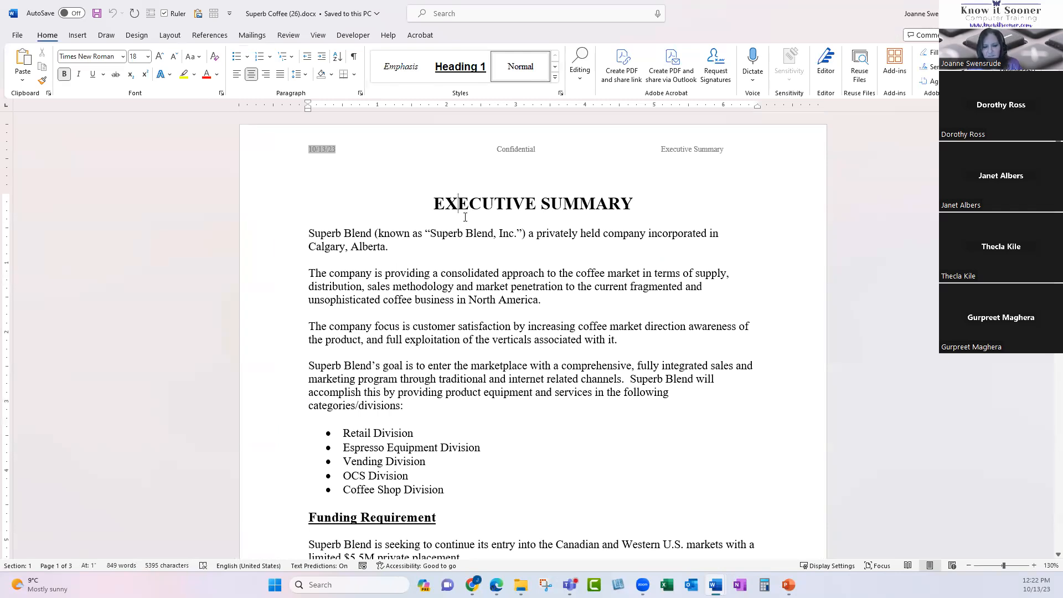
{"action": "scroll", "coordinate": [407, 321], "scroll_direction": "down", "scroll_amount": 5}
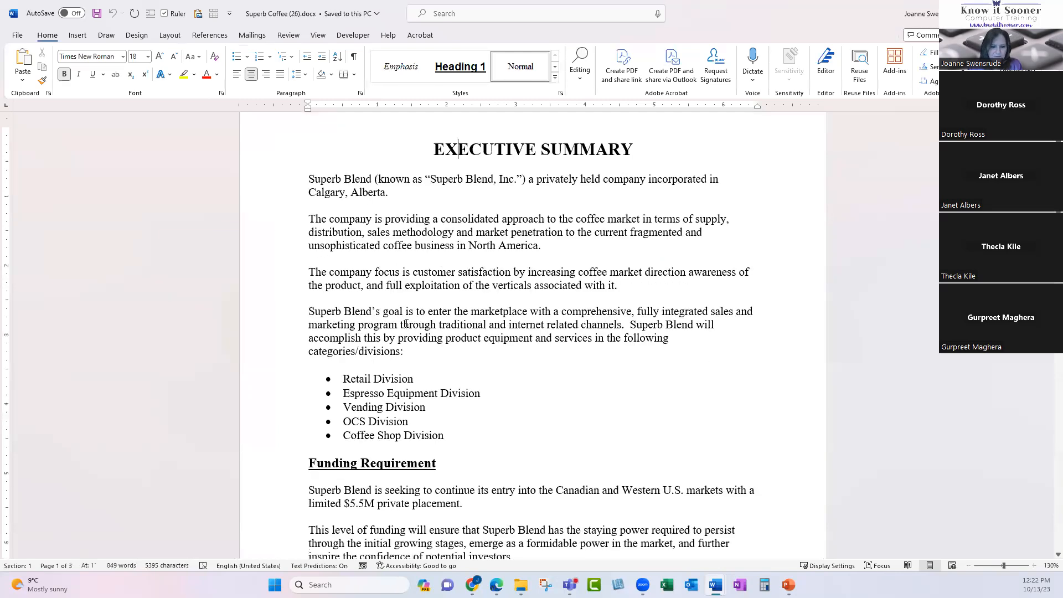
{"action": "scroll", "coordinate": [406, 324], "scroll_direction": "up", "scroll_amount": 5}
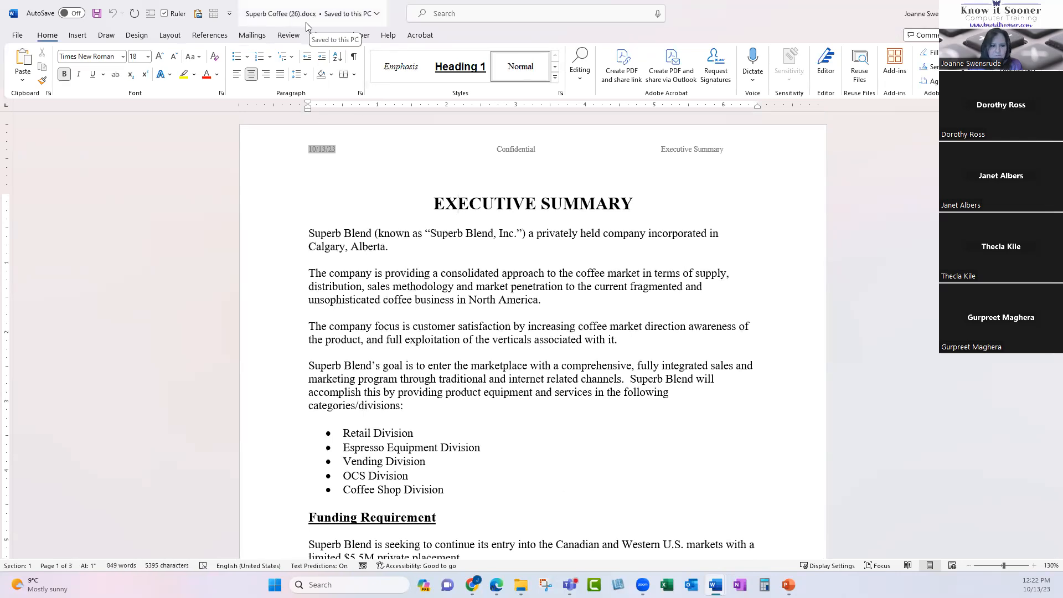
{"action": "left_click", "coordinate": [354, 58]}
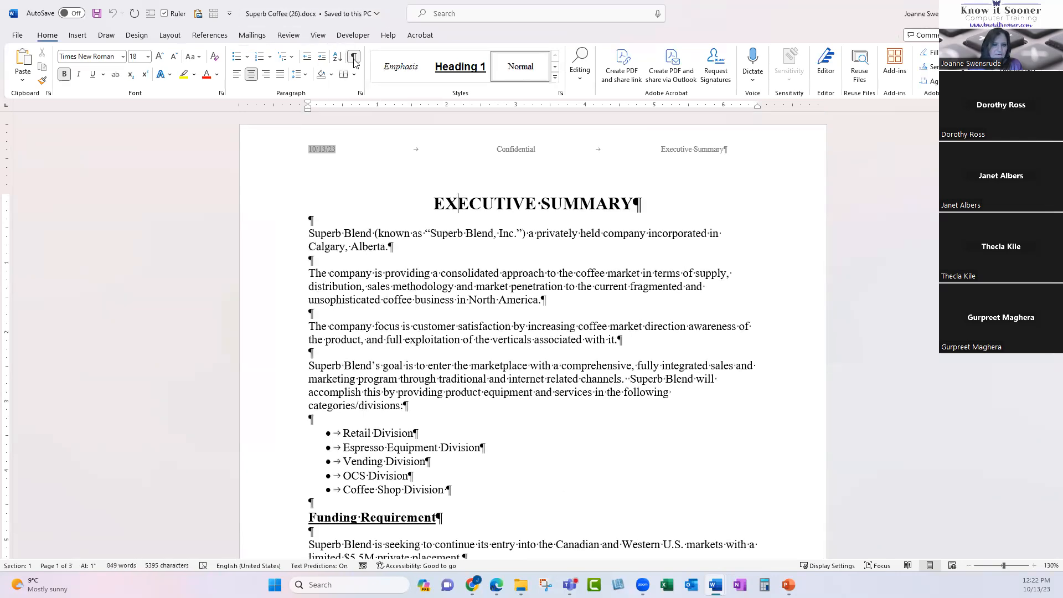
{"action": "scroll", "coordinate": [493, 378], "scroll_direction": "down", "scroll_amount": 5}
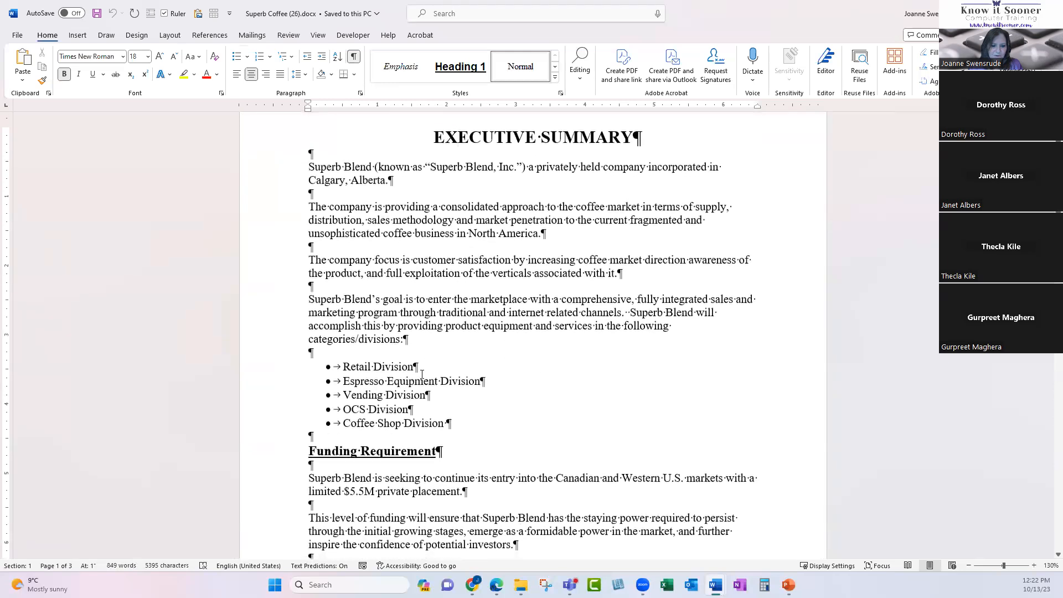
{"action": "scroll", "coordinate": [457, 385], "scroll_direction": "down", "scroll_amount": 12}
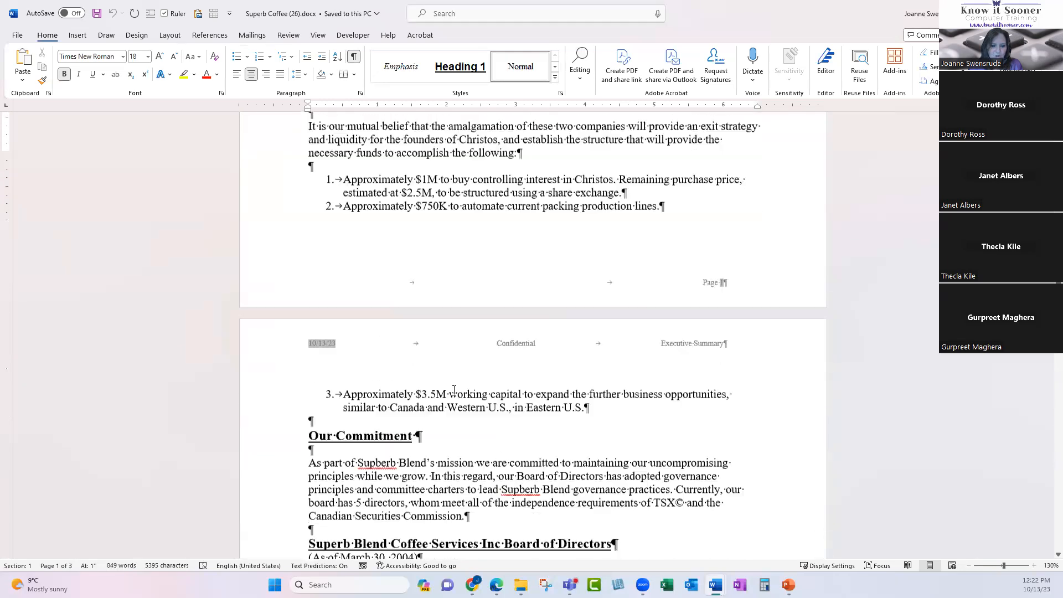
{"action": "scroll", "coordinate": [452, 390], "scroll_direction": "up", "scroll_amount": 6}
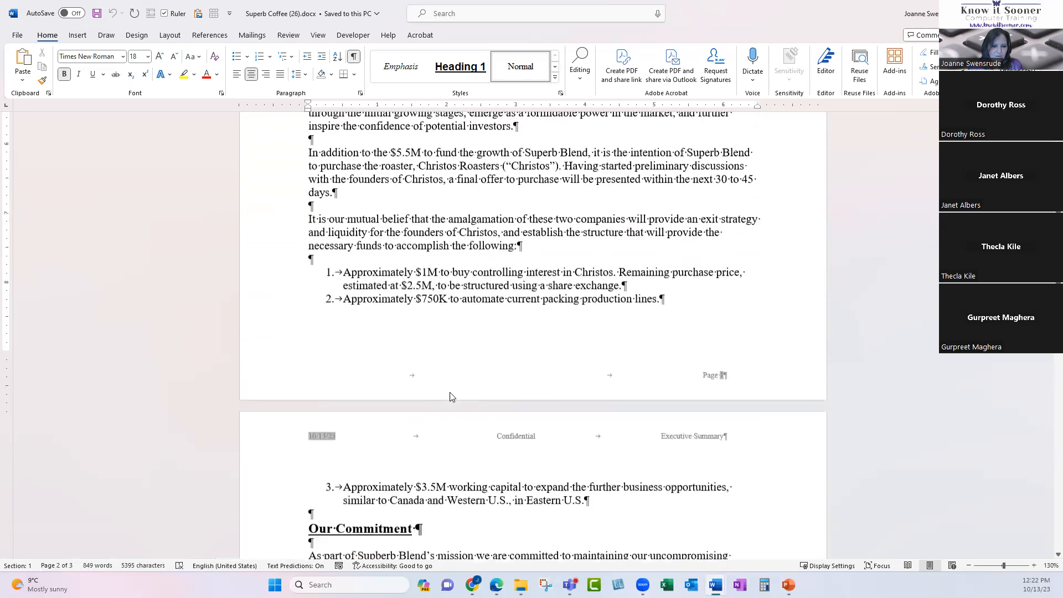
Insert page breaks before the 'It is our mutual belief' paragraph and the director bio.
{"action": "left_click", "coordinate": [303, 237]}
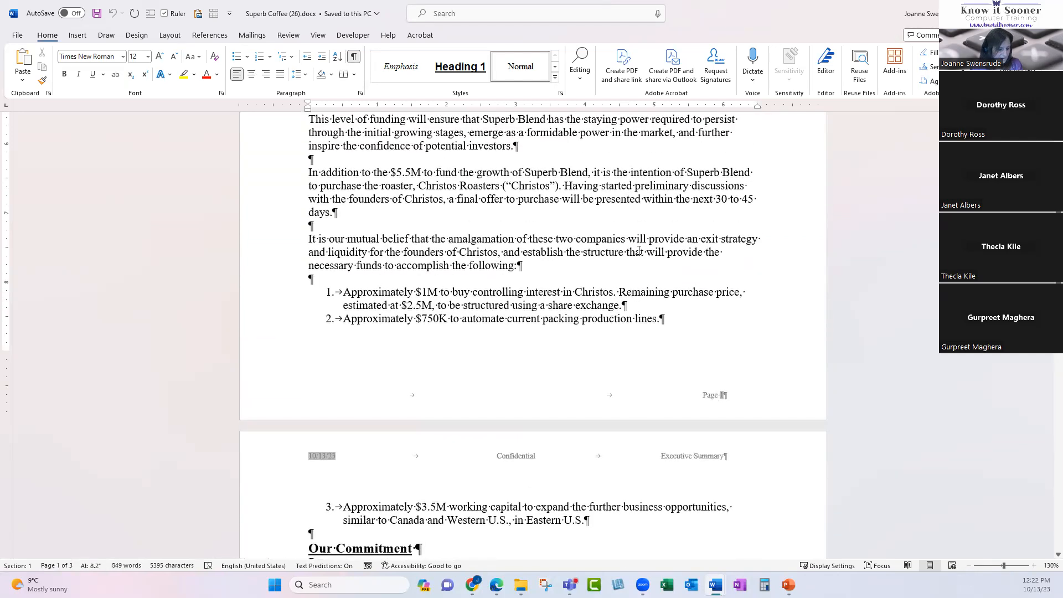
{"action": "key", "text": "ctrl+Return"}
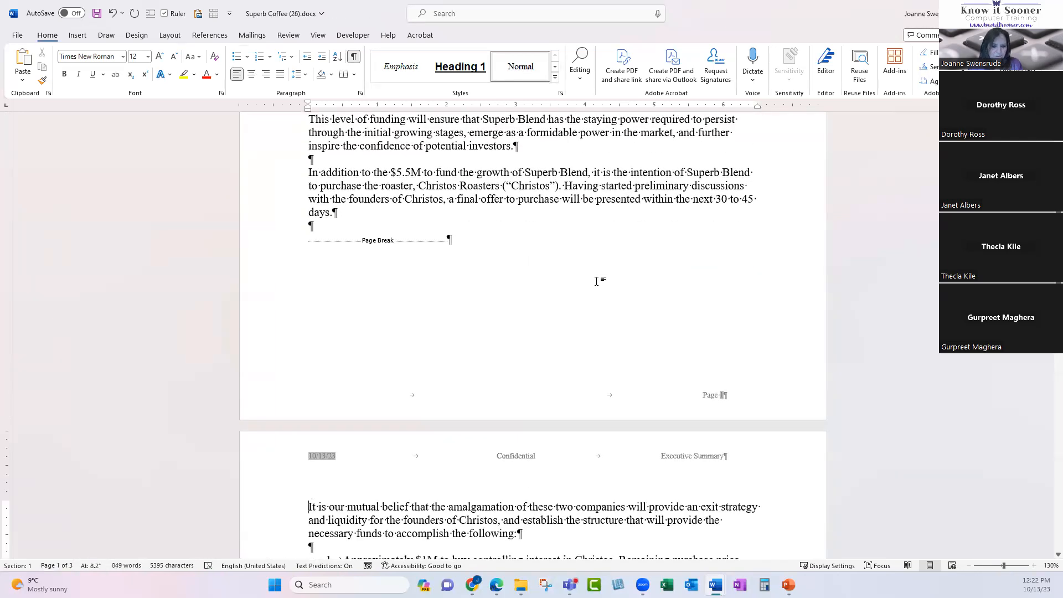
{"action": "scroll", "coordinate": [595, 282], "scroll_direction": "down", "scroll_amount": 3}
{"action": "scroll", "coordinate": [548, 314], "scroll_direction": "down", "scroll_amount": 7}
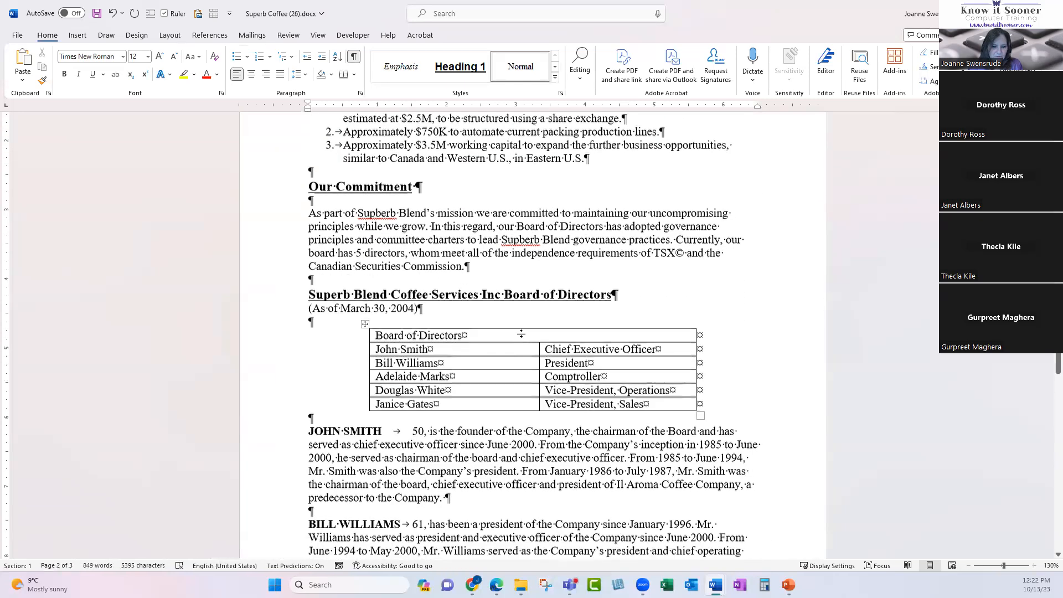
{"action": "scroll", "coordinate": [500, 352], "scroll_direction": "down", "scroll_amount": 2}
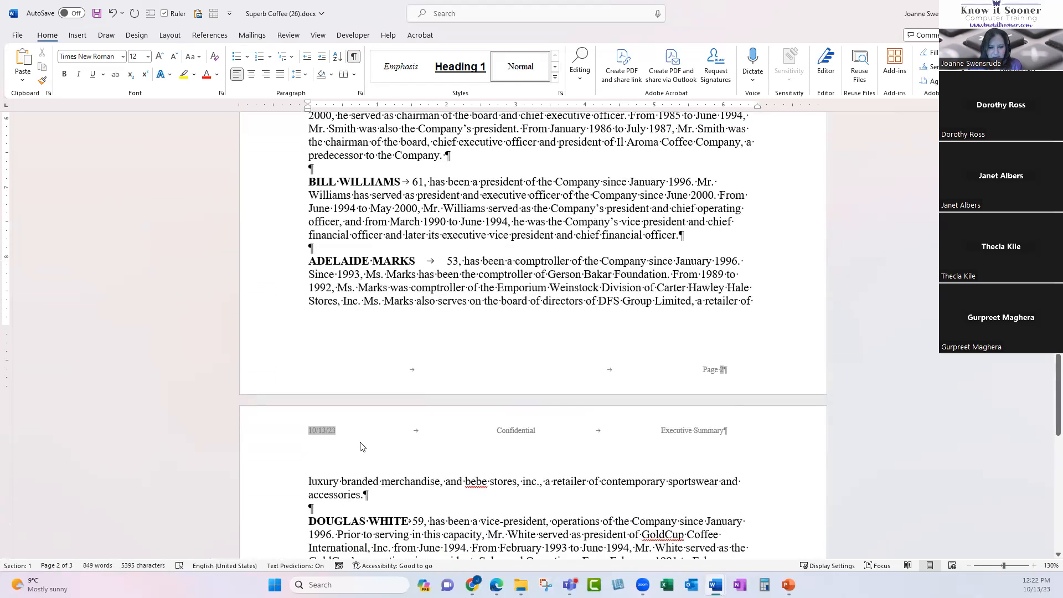
{"action": "scroll", "coordinate": [382, 348], "scroll_direction": "up", "scroll_amount": 3}
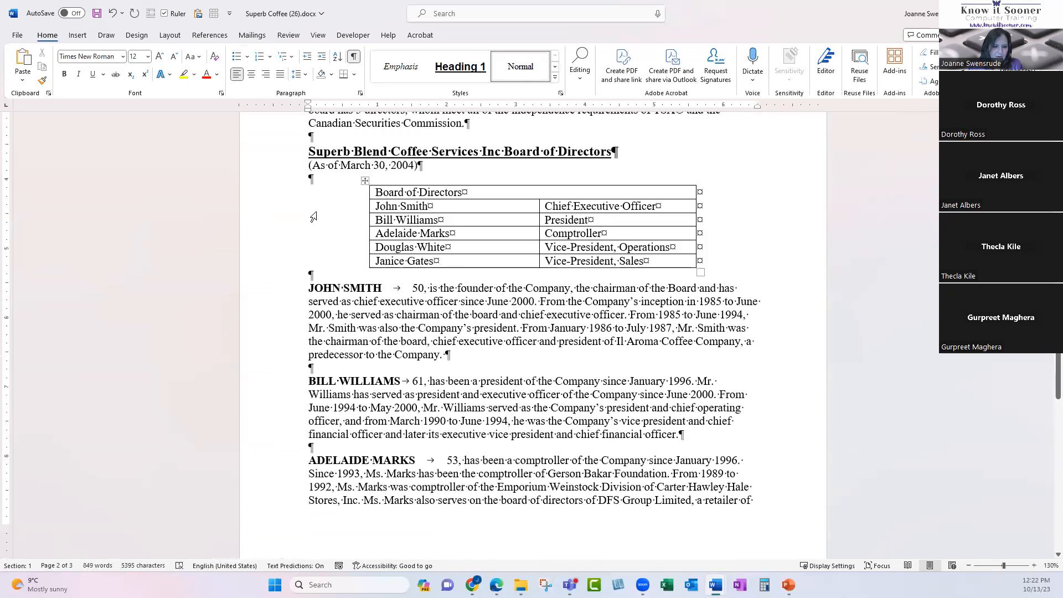
{"action": "left_click", "coordinate": [310, 287]}
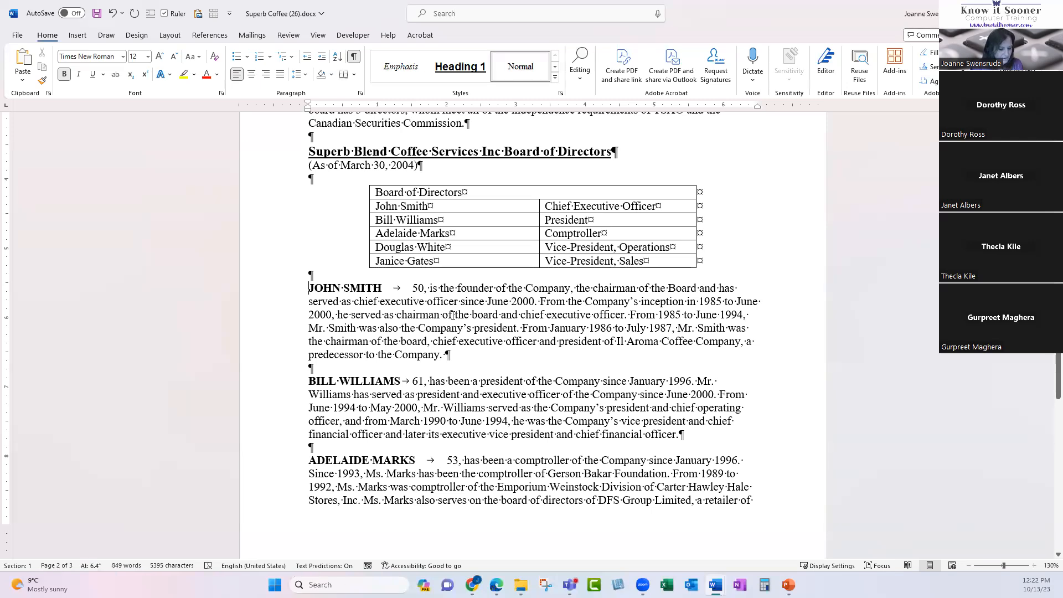
{"action": "key", "text": "ctrl+Return"}
{"action": "scroll", "coordinate": [452, 315], "scroll_direction": "down", "scroll_amount": 10}
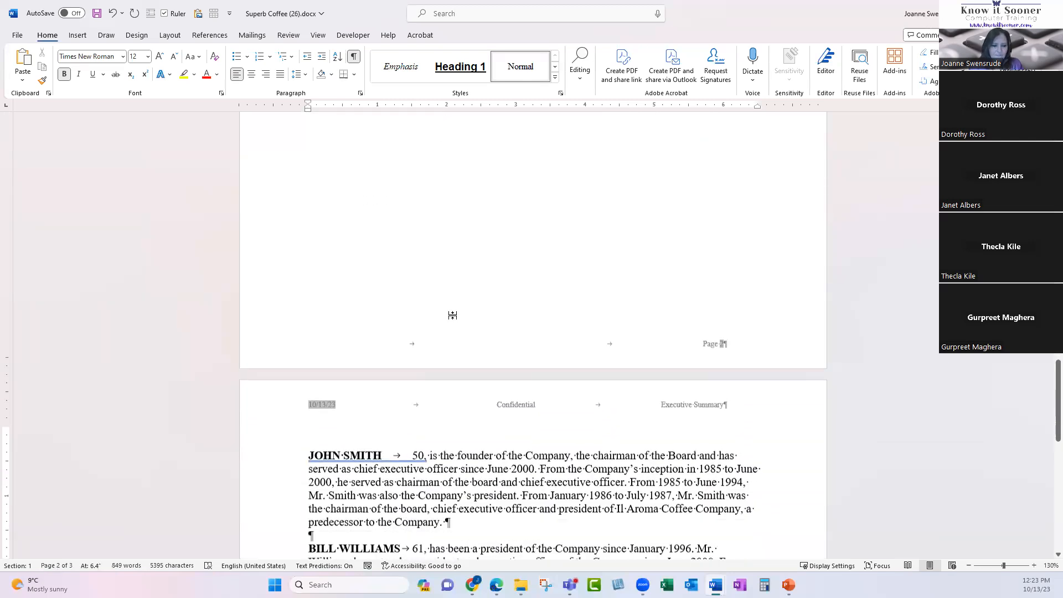
{"action": "scroll", "coordinate": [439, 327], "scroll_direction": "down", "scroll_amount": 7}
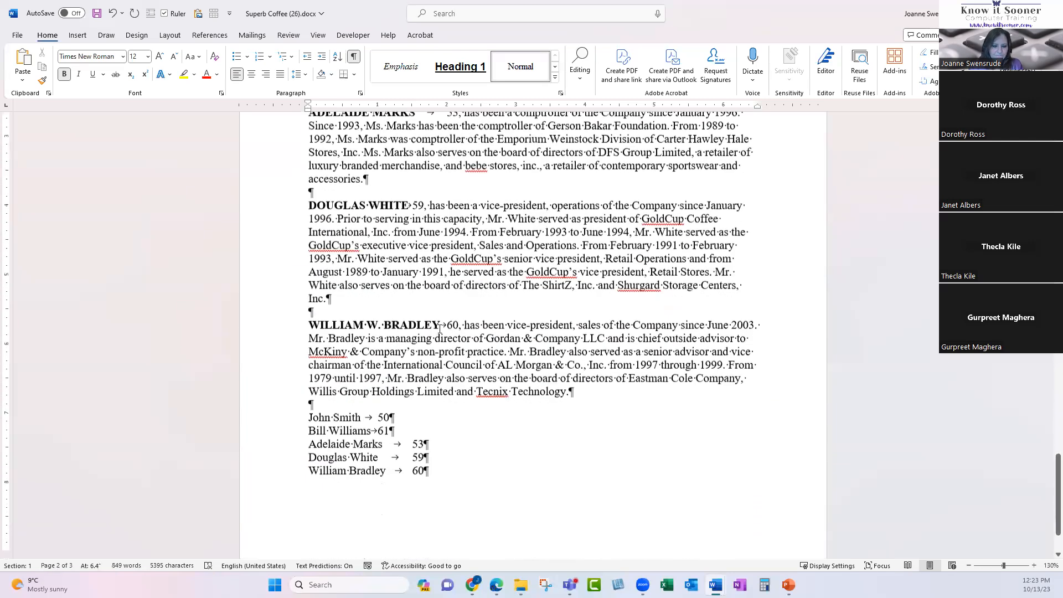
Hide and reshow formatting marks to inspect the plain name-and-age list.
{"action": "left_click", "coordinate": [307, 339]}
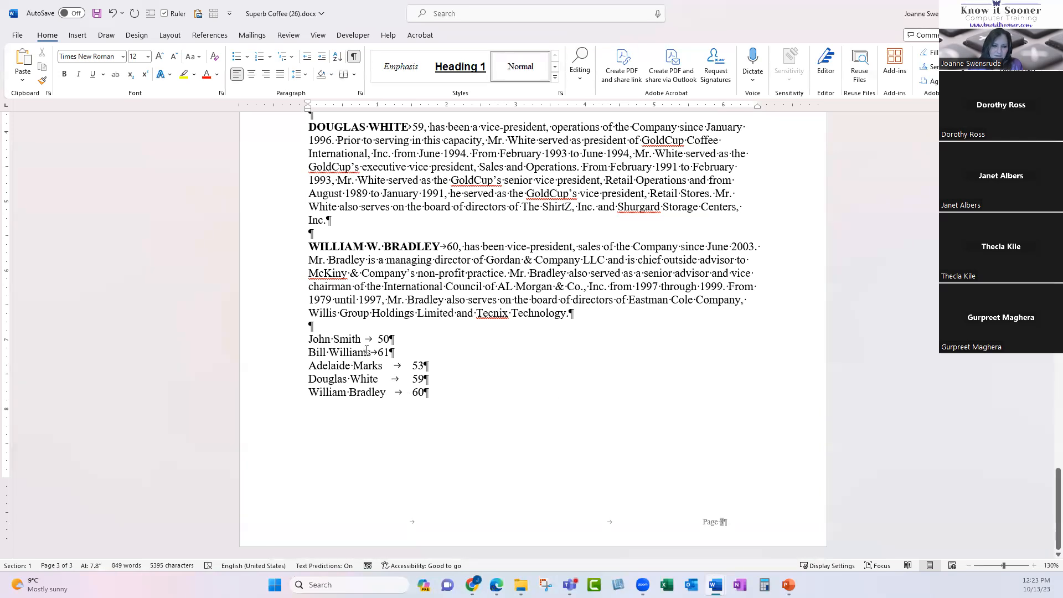
{"action": "left_click", "coordinate": [353, 56]}
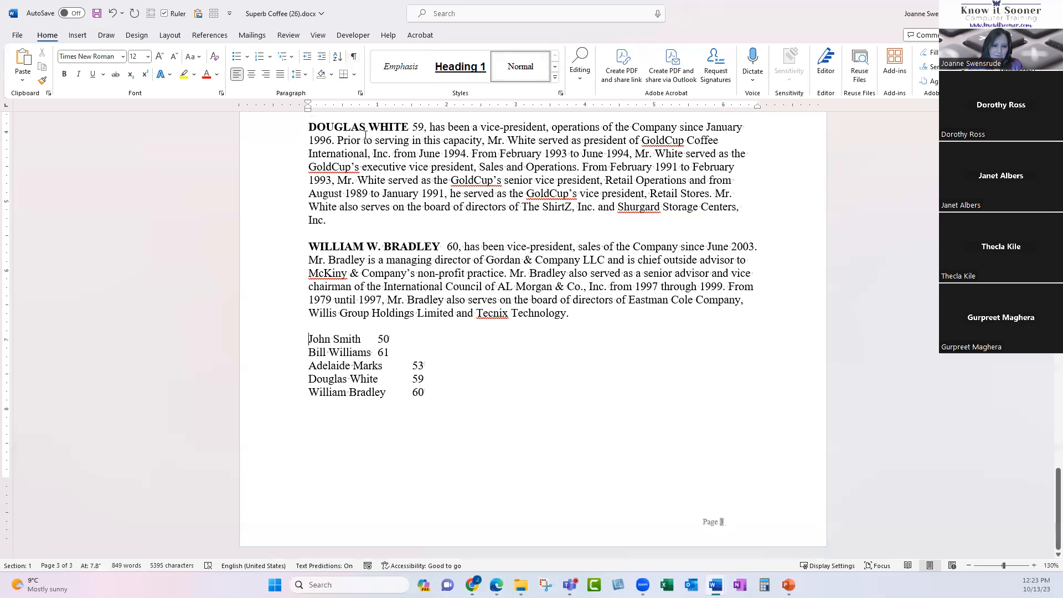
{"action": "left_click", "coordinate": [353, 57]}
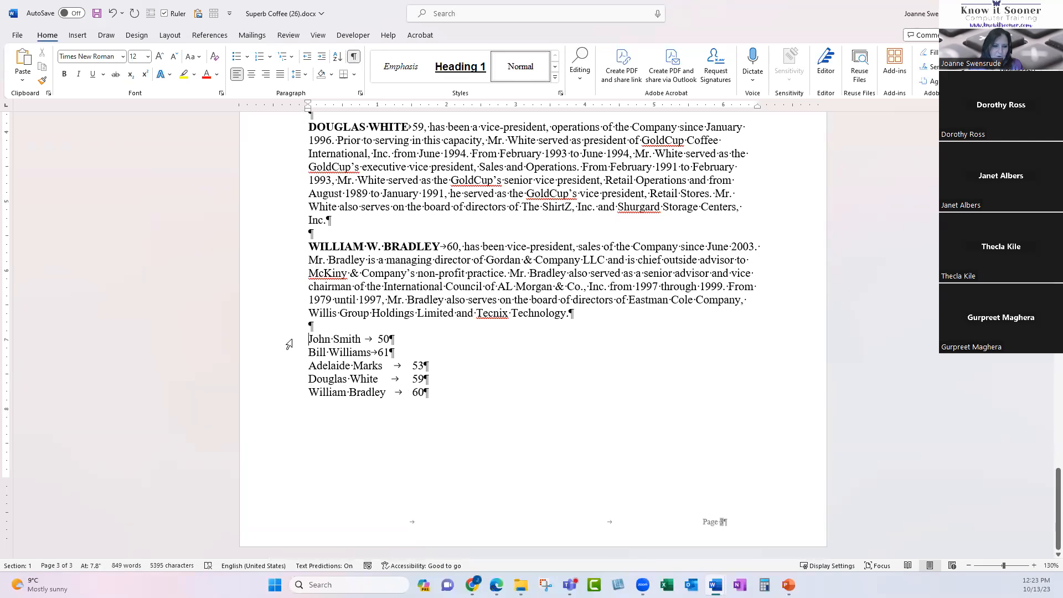
Select the tabs between names and ages, then select all five list lines from the margin.
{"action": "left_click", "coordinate": [379, 353]}
{"action": "left_click_drag", "start_coordinate": [381, 365], "coordinate": [412, 367]}
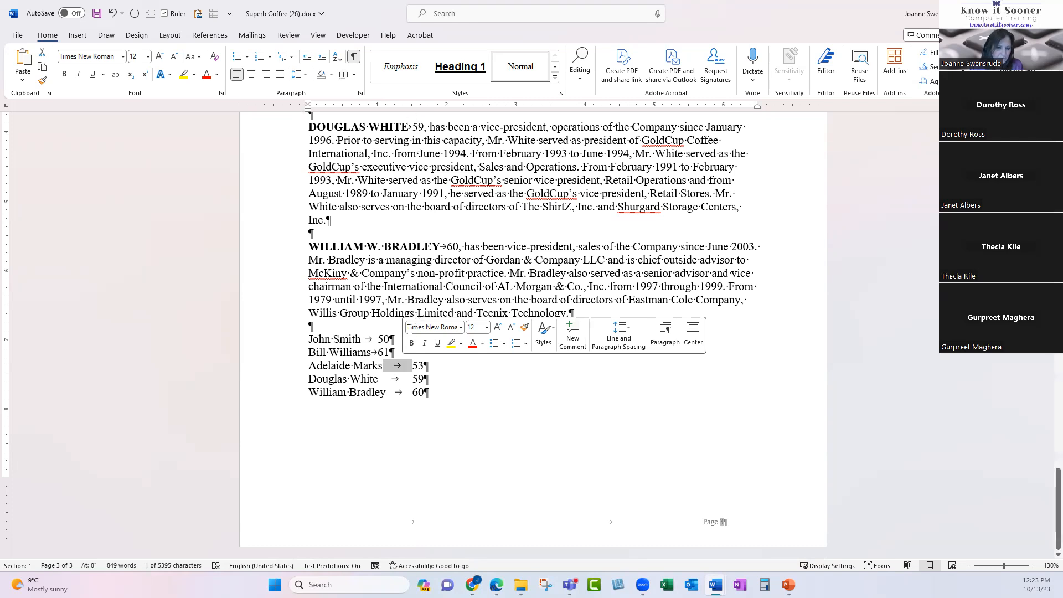
{"action": "left_click", "coordinate": [393, 377]}
{"action": "left_click_drag", "start_coordinate": [373, 352], "coordinate": [412, 366]}
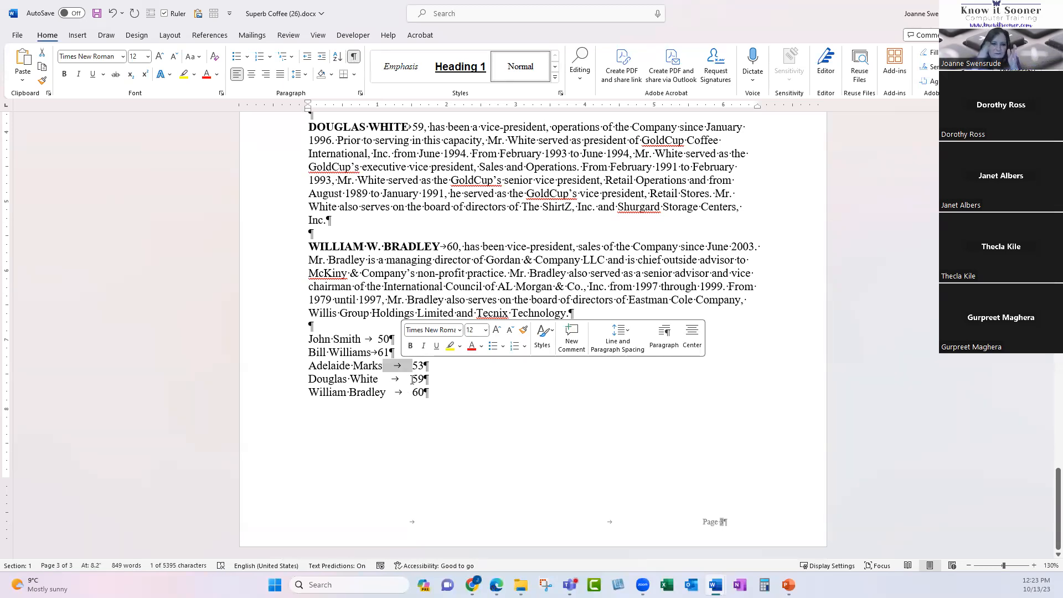
{"action": "left_click", "coordinate": [307, 390]}
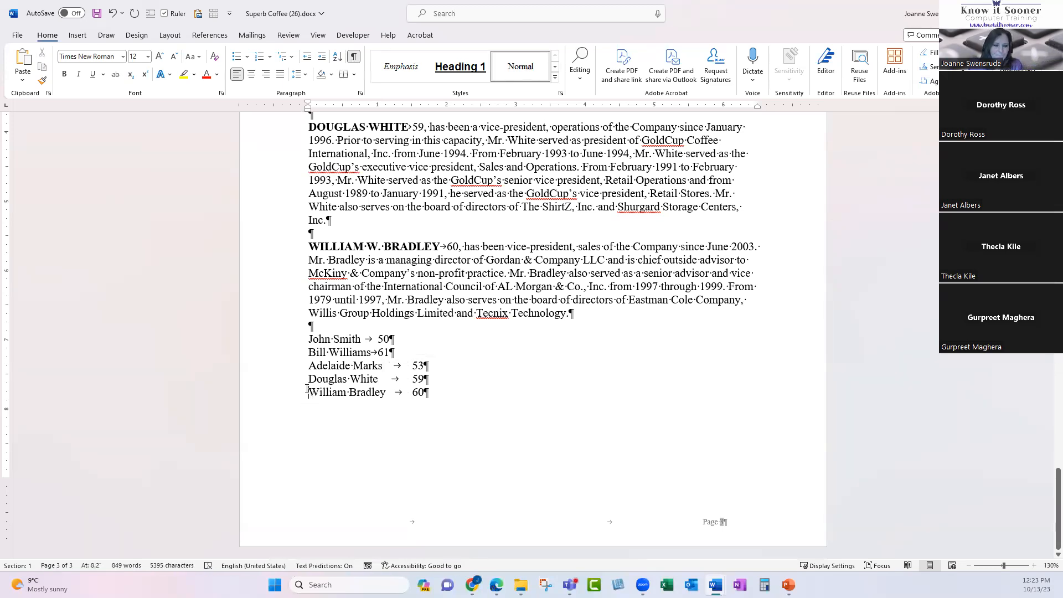
{"action": "left_click_drag", "start_coordinate": [288, 341], "coordinate": [286, 394]}
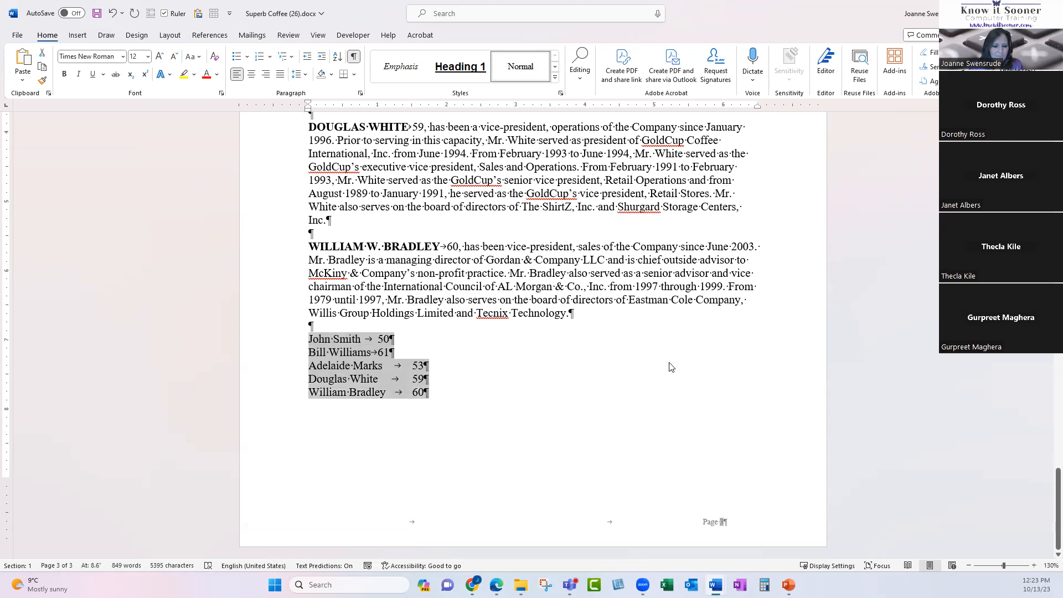
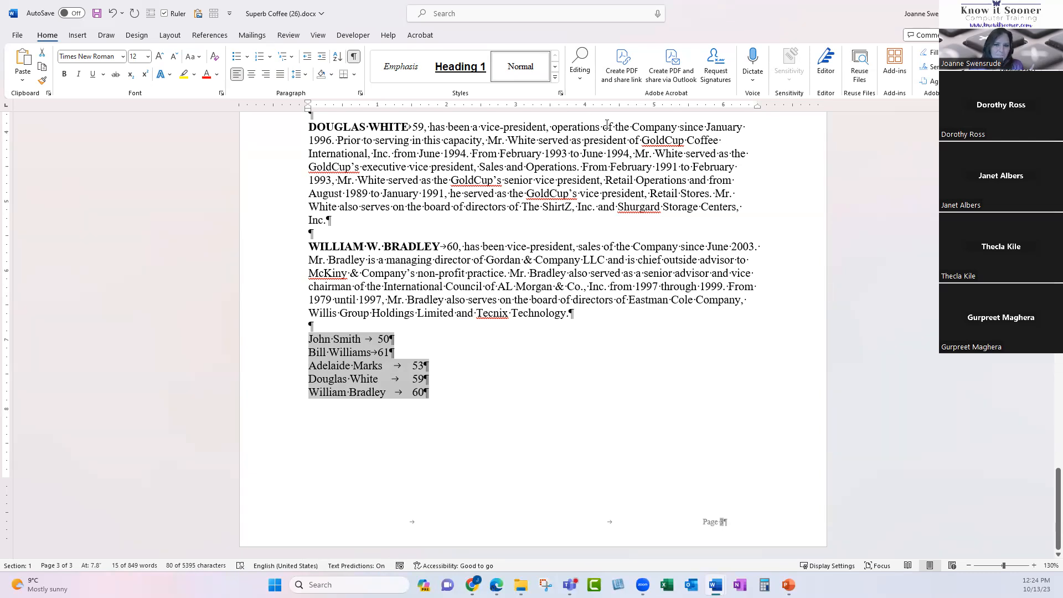
Set a tab stop for the name list and drag it to about 6 inches to align the ages.
{"action": "left_click", "coordinate": [551, 109]}
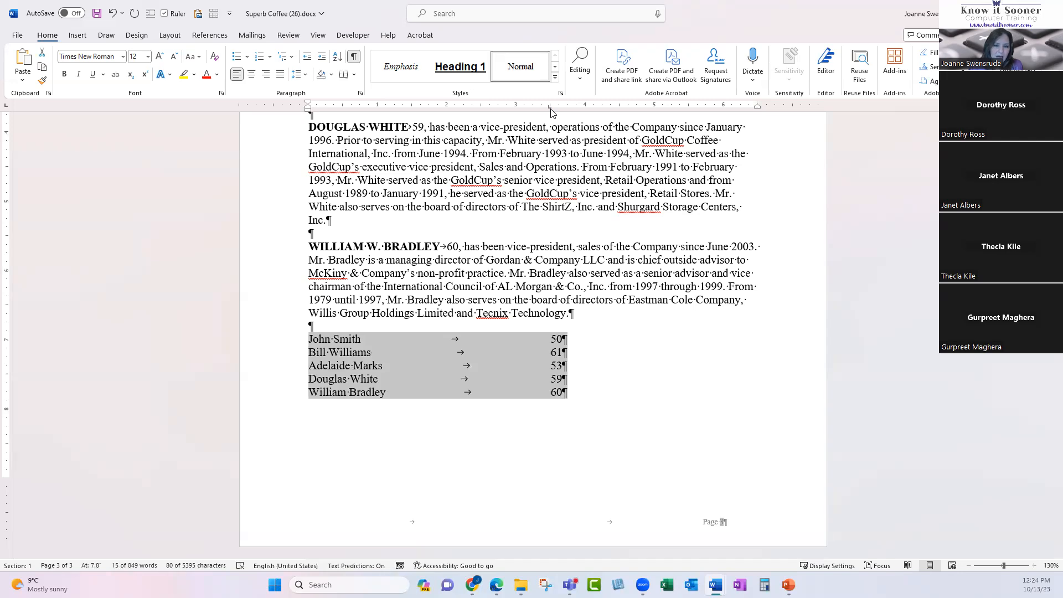
{"action": "left_click_drag", "start_coordinate": [550, 111], "coordinate": [690, 114]}
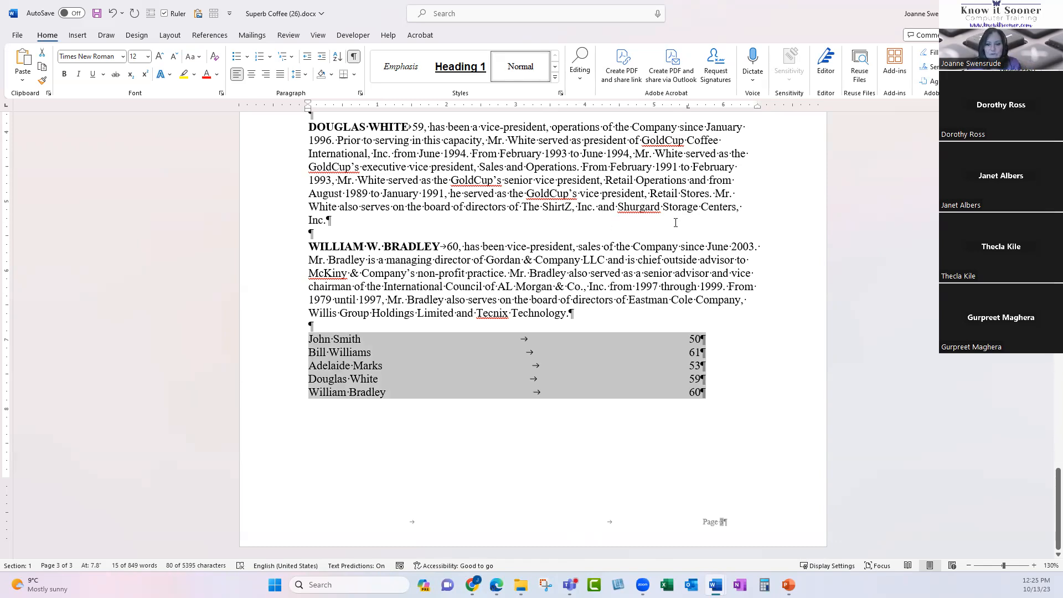
{"action": "mouse_move", "coordinate": [688, 110]}
{"action": "left_mouse_down"}
{"action": "mouse_move", "coordinate": [515, 112]}
{"action": "mouse_move", "coordinate": [604, 102]}
{"action": "mouse_move", "coordinate": [658, 113]}
{"action": "mouse_move", "coordinate": [674, 139]}
{"action": "mouse_move", "coordinate": [677, 78]}
{"action": "mouse_move", "coordinate": [668, 147]}
{"action": "mouse_move", "coordinate": [660, 88]}
{"action": "mouse_move", "coordinate": [662, 124]}
{"action": "mouse_move", "coordinate": [664, 93]}
{"action": "mouse_move", "coordinate": [667, 110]}
{"action": "mouse_move", "coordinate": [661, 124]}
{"action": "mouse_move", "coordinate": [659, 99]}
{"action": "mouse_move", "coordinate": [657, 130]}
{"action": "mouse_move", "coordinate": [660, 114]}
{"action": "mouse_move", "coordinate": [640, 113]}
{"action": "mouse_move", "coordinate": [671, 127]}
{"action": "mouse_move", "coordinate": [666, 97]}
{"action": "mouse_move", "coordinate": [691, 172]}
{"action": "mouse_move", "coordinate": [670, 113]}
{"action": "mouse_move", "coordinate": [690, 114]}
{"action": "left_mouse_up"}
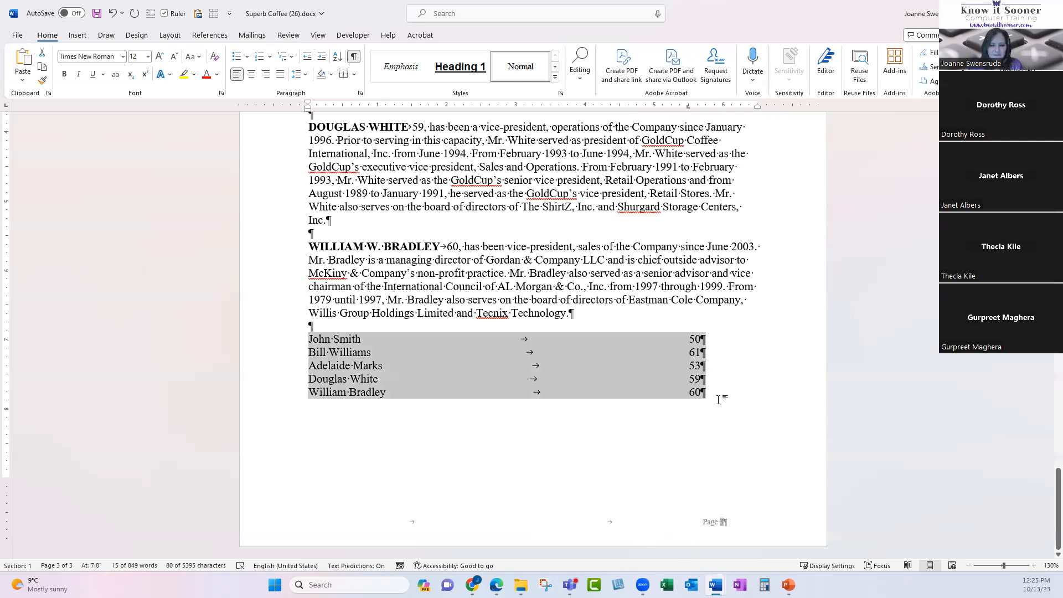
{"action": "left_click", "coordinate": [690, 394]}
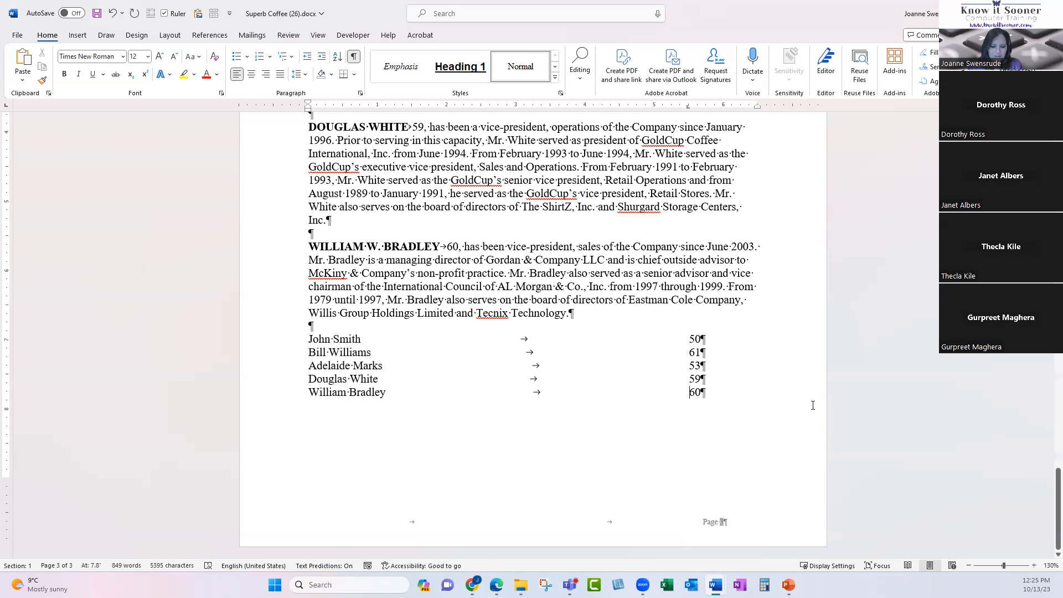
{"action": "type", "text": "1"}
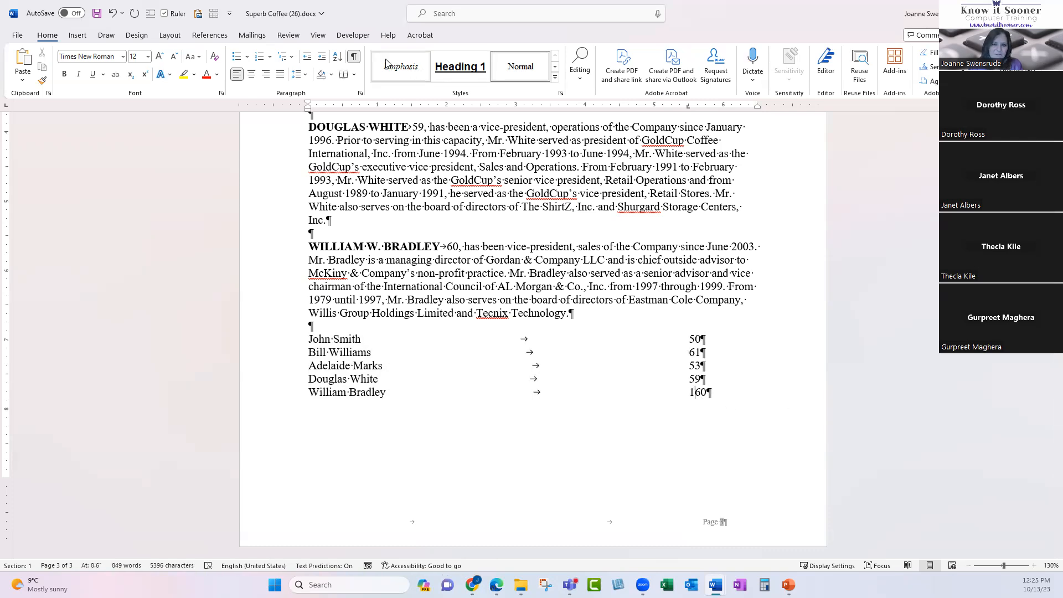
{"action": "left_click", "coordinate": [356, 58]}
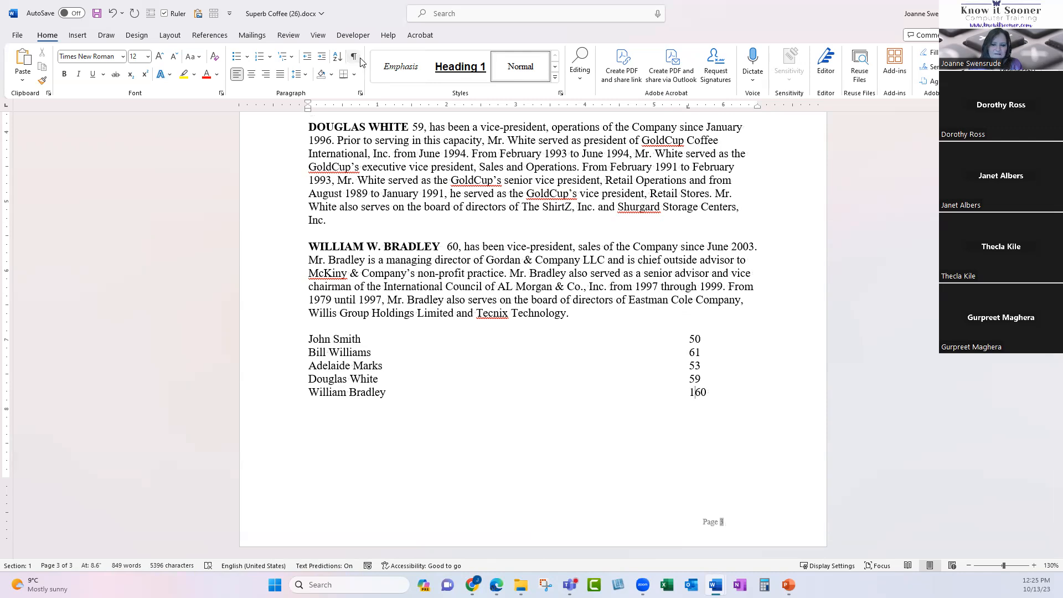
{"action": "left_click", "coordinate": [354, 58]}
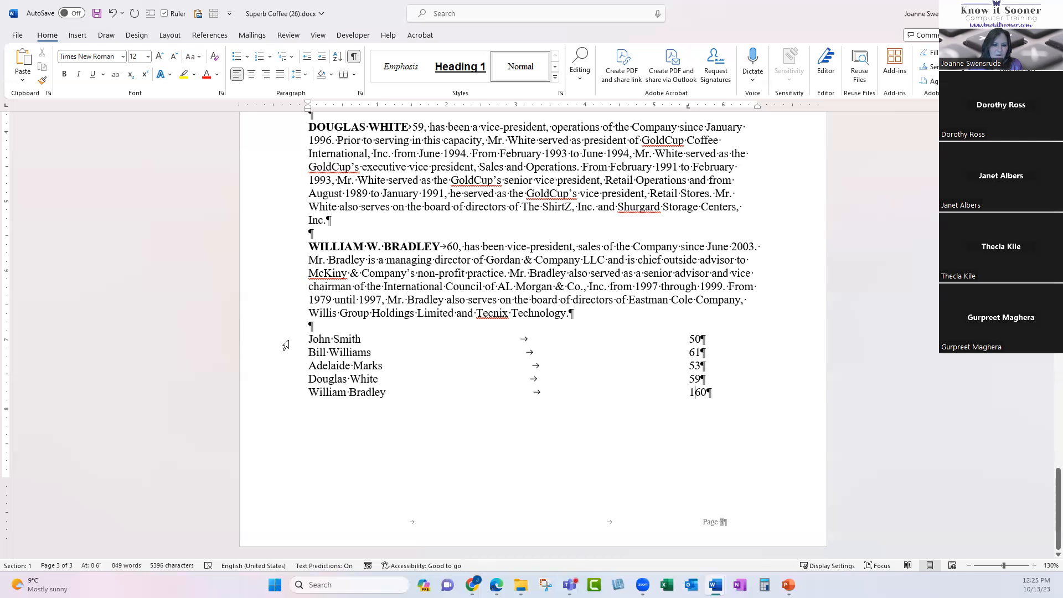
{"action": "left_click_drag", "start_coordinate": [287, 339], "coordinate": [289, 394]}
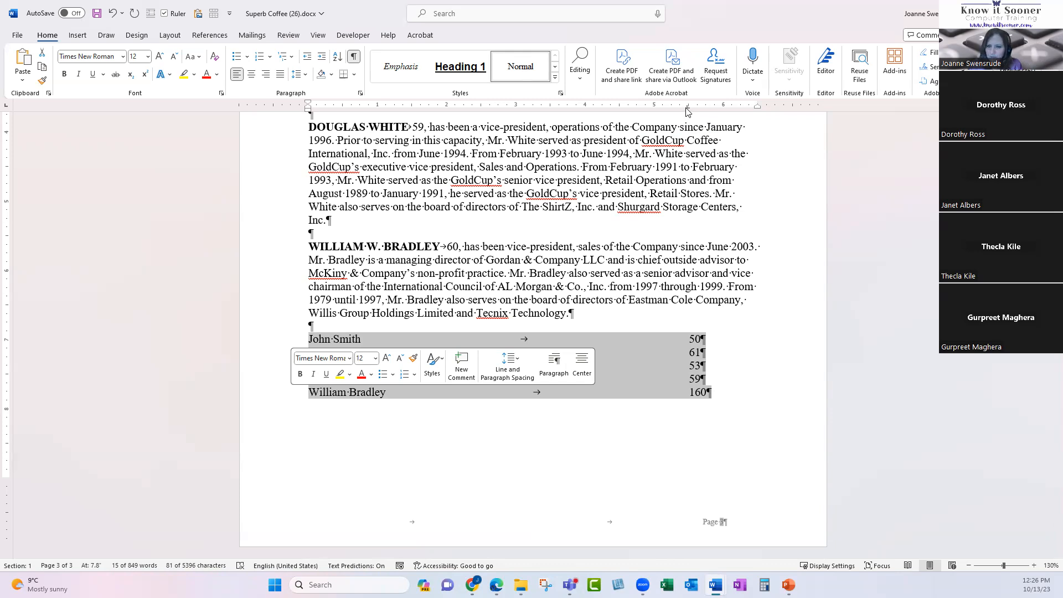
Replace the old tab stop with a right tab near 5.5 inches and extend Bradley's 160 to 160000.
{"action": "left_click_drag", "start_coordinate": [688, 109], "coordinate": [729, 223]}
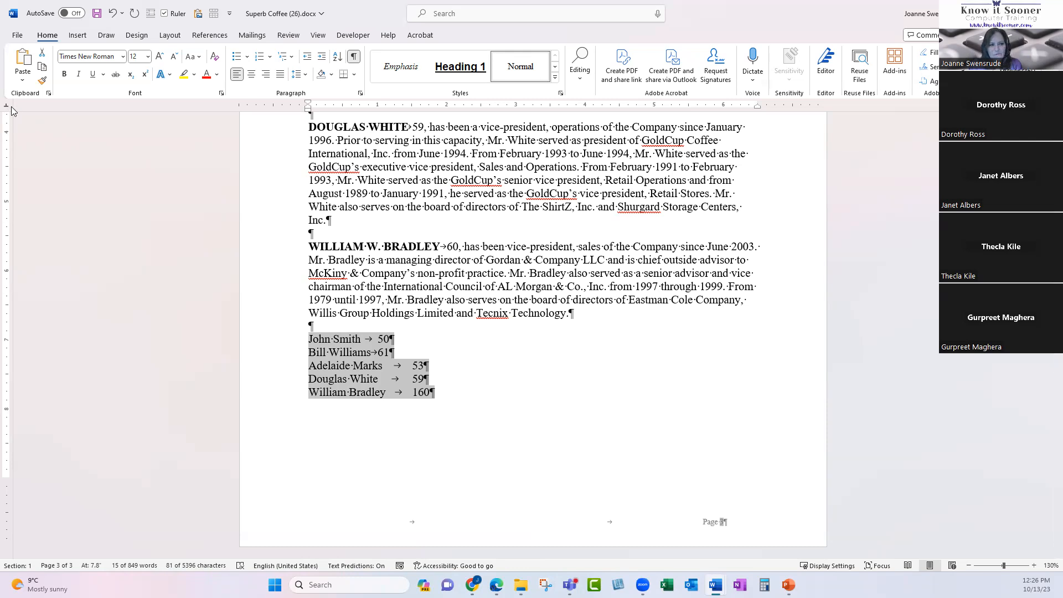
{"action": "left_click", "coordinate": [689, 108]}
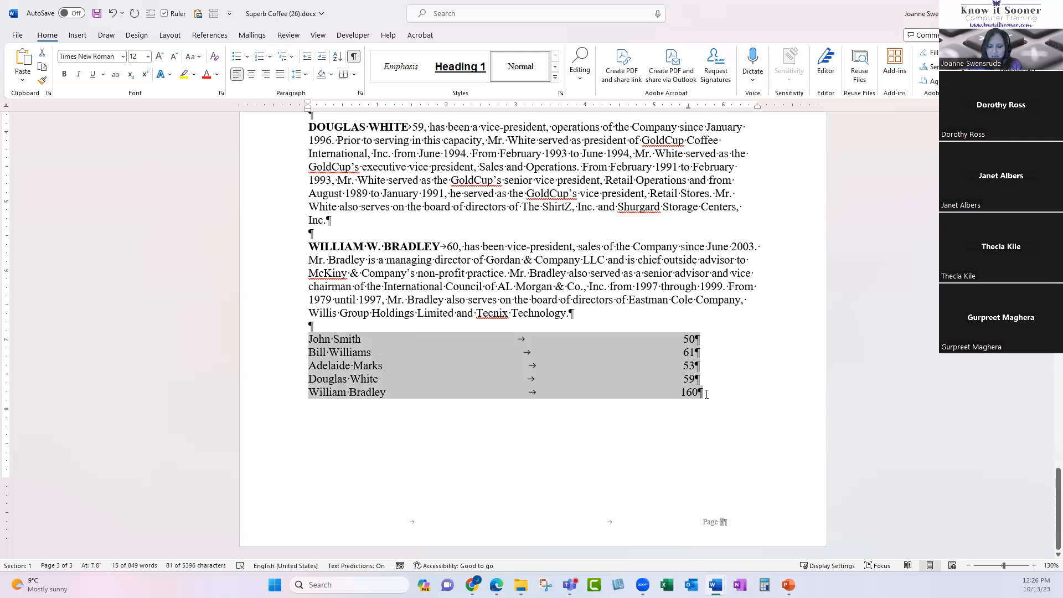
{"action": "left_click", "coordinate": [686, 395]}
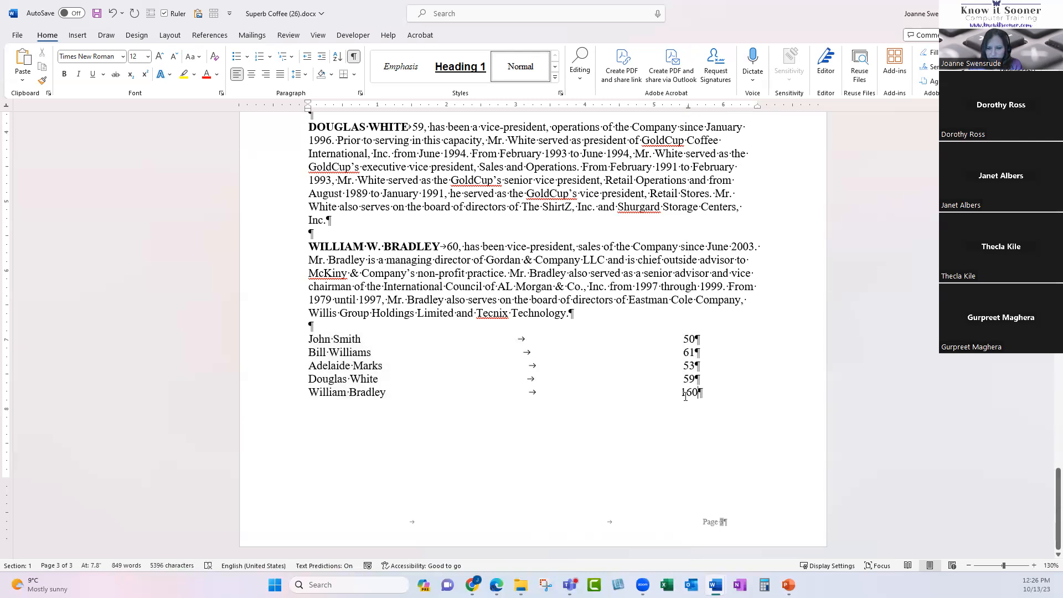
{"action": "type", "text": "000"}
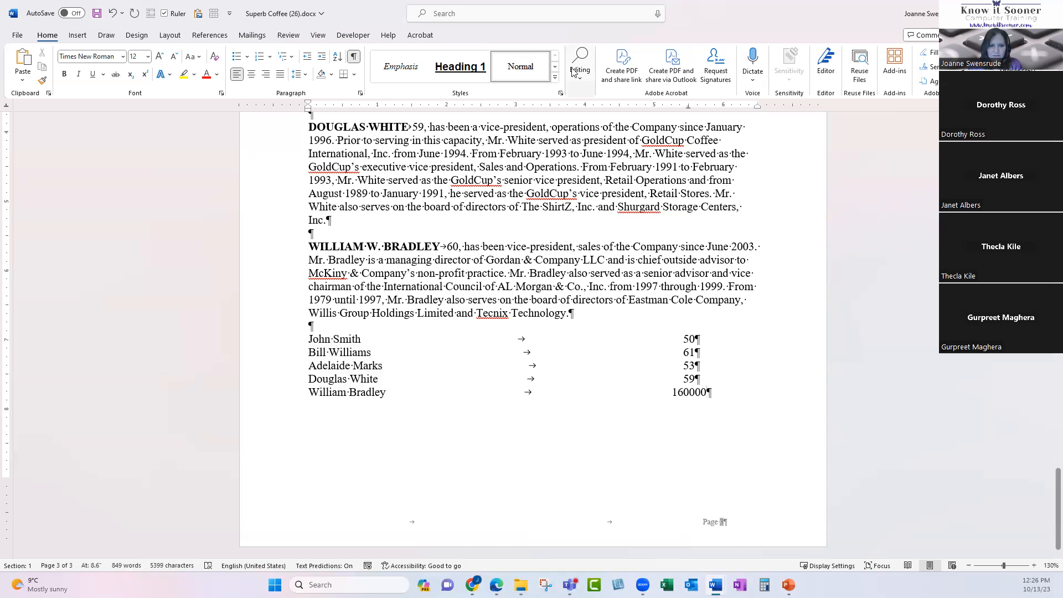
Remove stray zeros from John Smith's 50 so it reads 50 again, then restore formatting marks.
{"action": "left_click", "coordinate": [354, 57]}
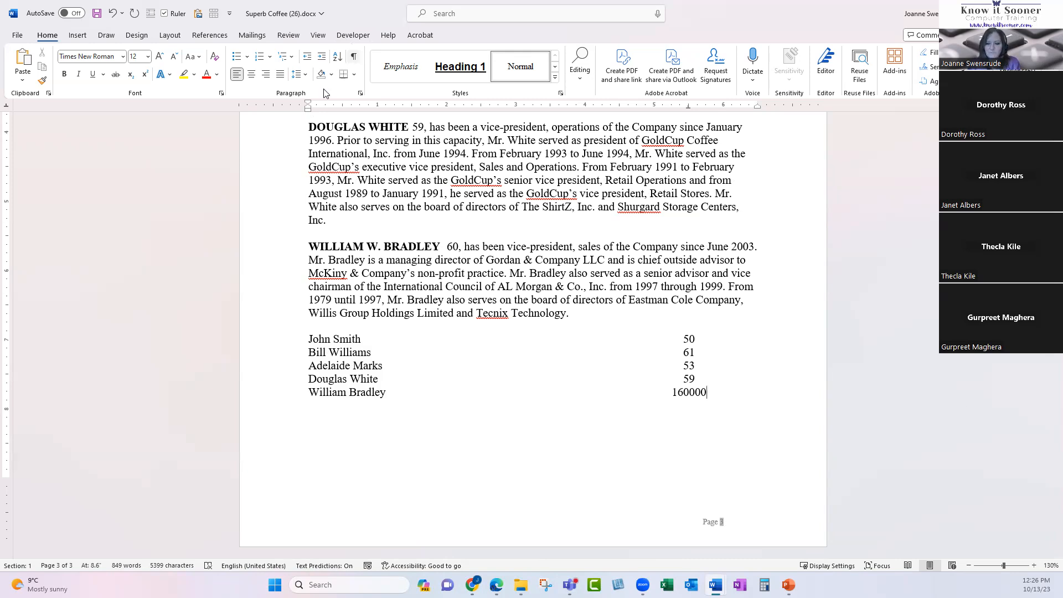
{"action": "type", "text": "0000"}
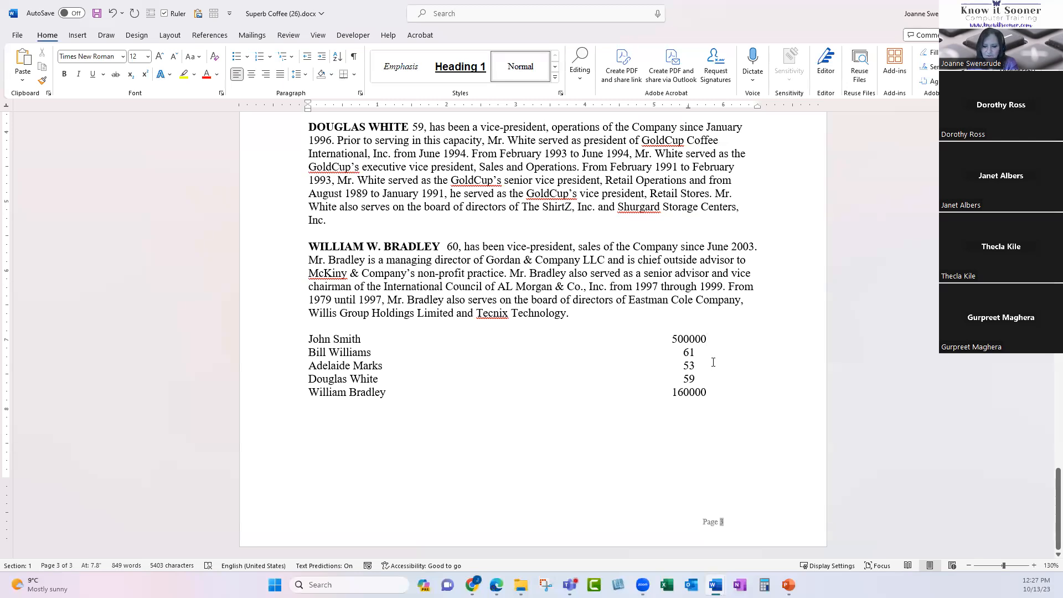
{"action": "key", "text": "BackSpace"}
{"action": "key", "text": "BackSpace"}
{"action": "key", "text": "BackSpace"}
{"action": "key", "text": "BackSpace"}
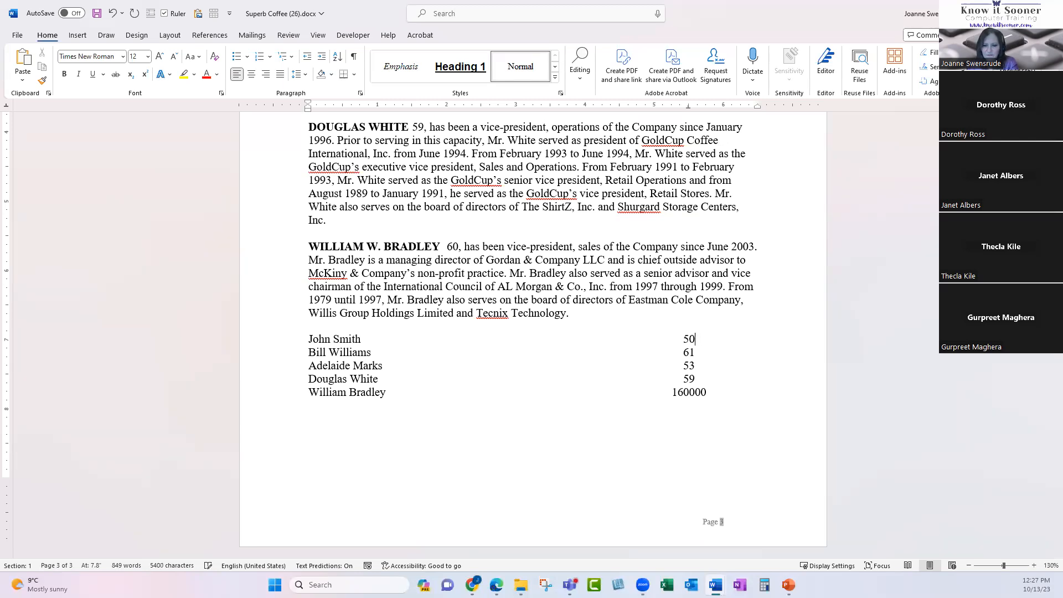
{"action": "left_click", "coordinate": [714, 388]}
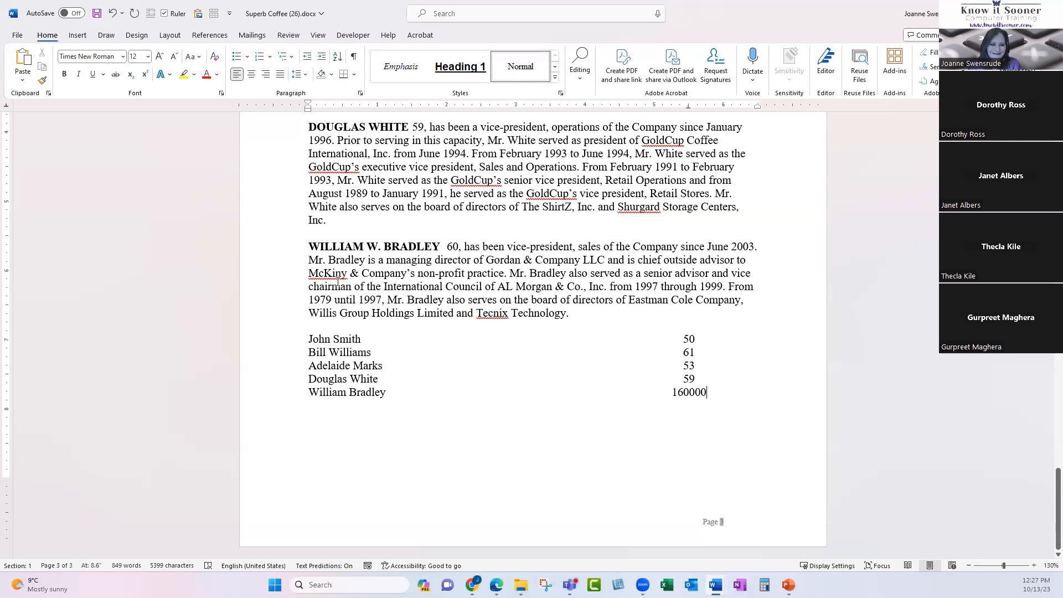
{"action": "left_click", "coordinate": [353, 56]}
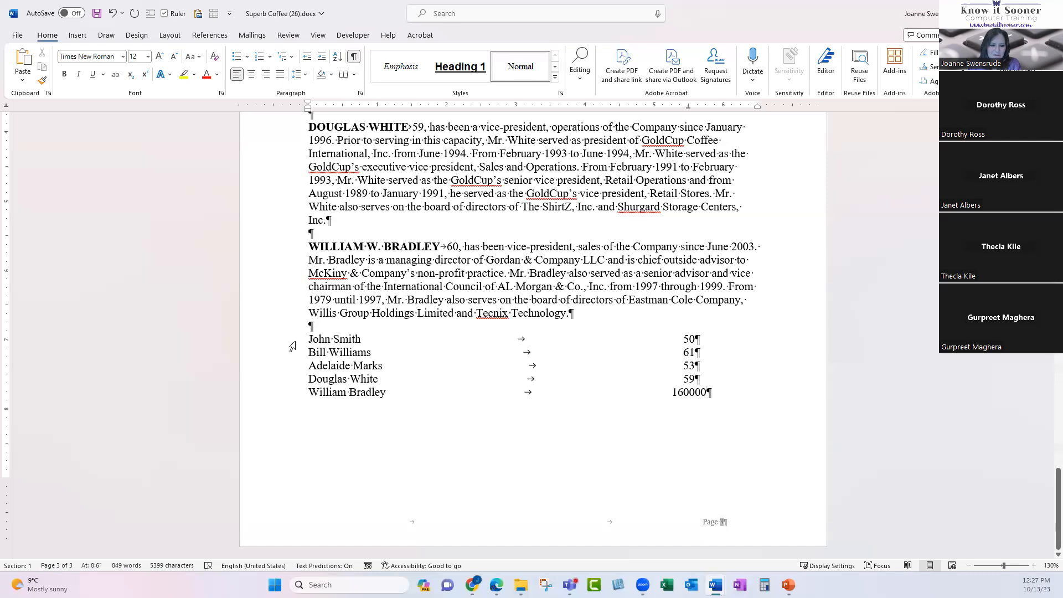
Move the list's numbers to a new right tab stop at 6 inches and hide formatting marks.
{"action": "left_click_drag", "start_coordinate": [283, 340], "coordinate": [279, 394]}
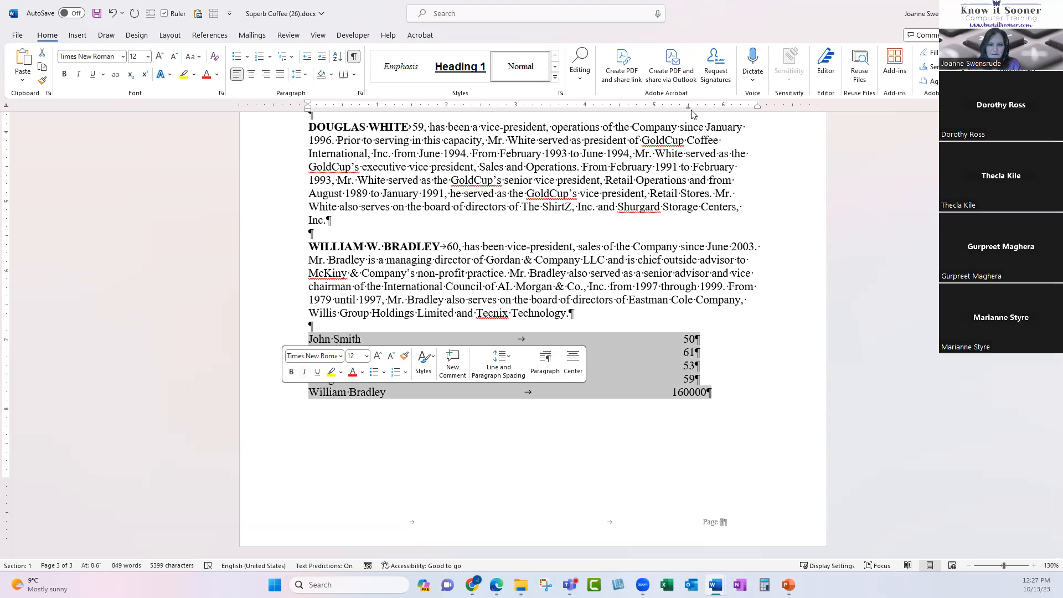
{"action": "left_click_drag", "start_coordinate": [689, 110], "coordinate": [711, 193]}
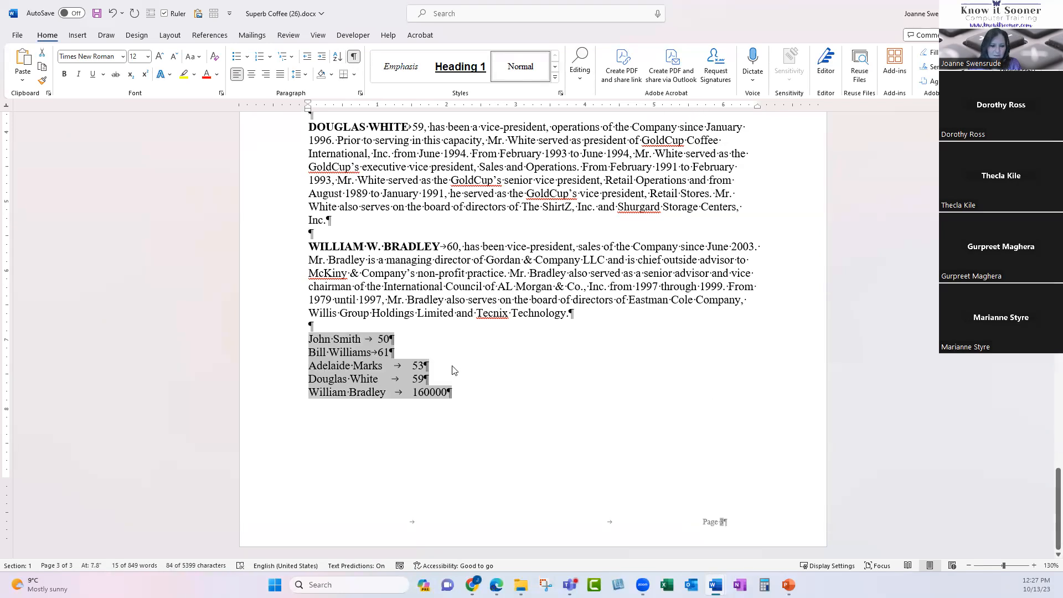
{"action": "left_click", "coordinate": [6, 108]}
{"action": "left_click", "coordinate": [725, 109]}
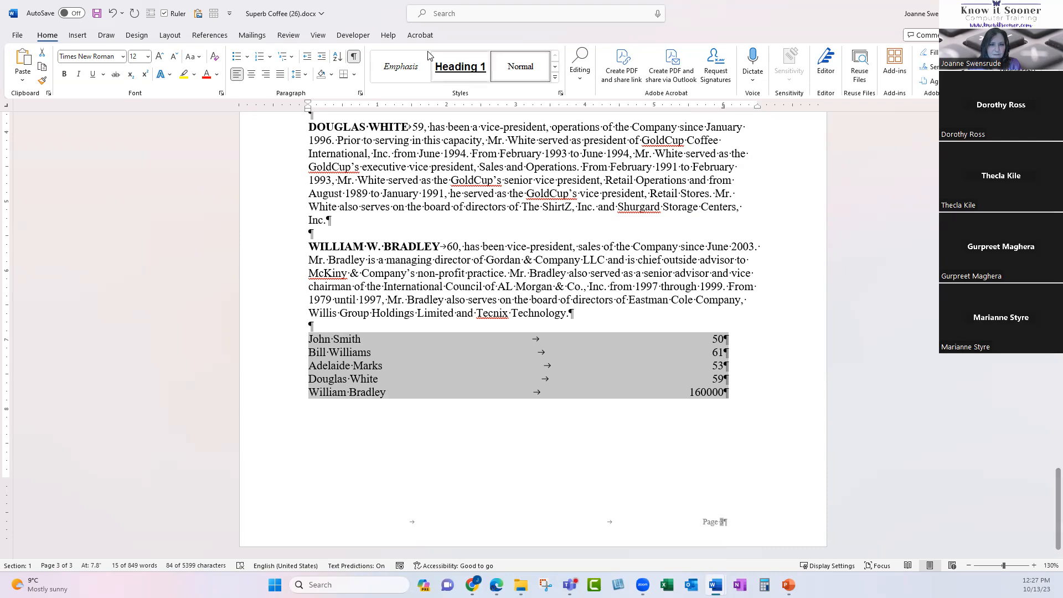
{"action": "left_click", "coordinate": [354, 56]}
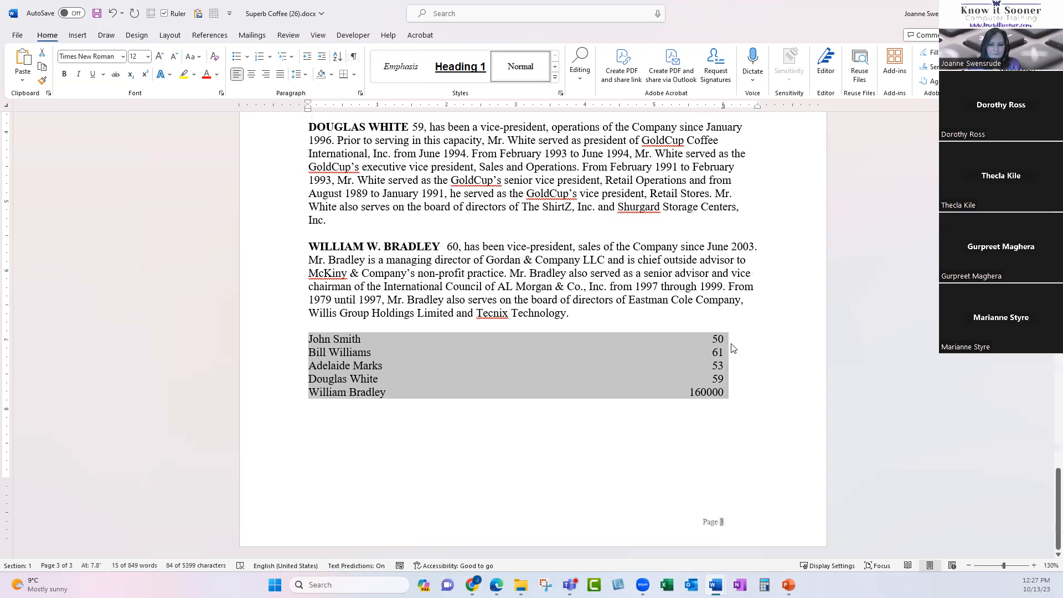
{"action": "left_click", "coordinate": [720, 380]}
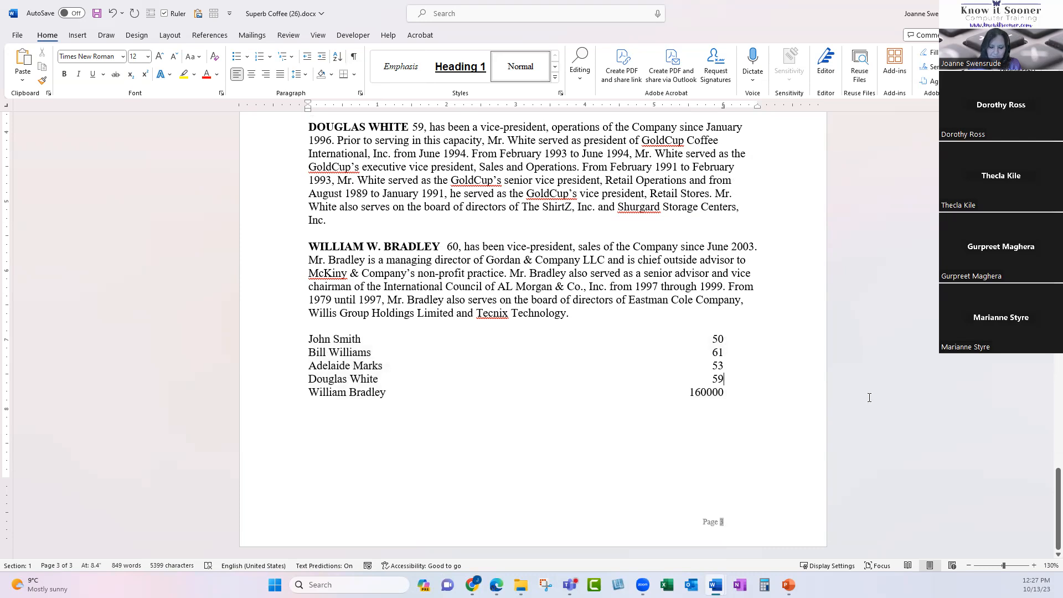
{"action": "type", "text": ".9"}
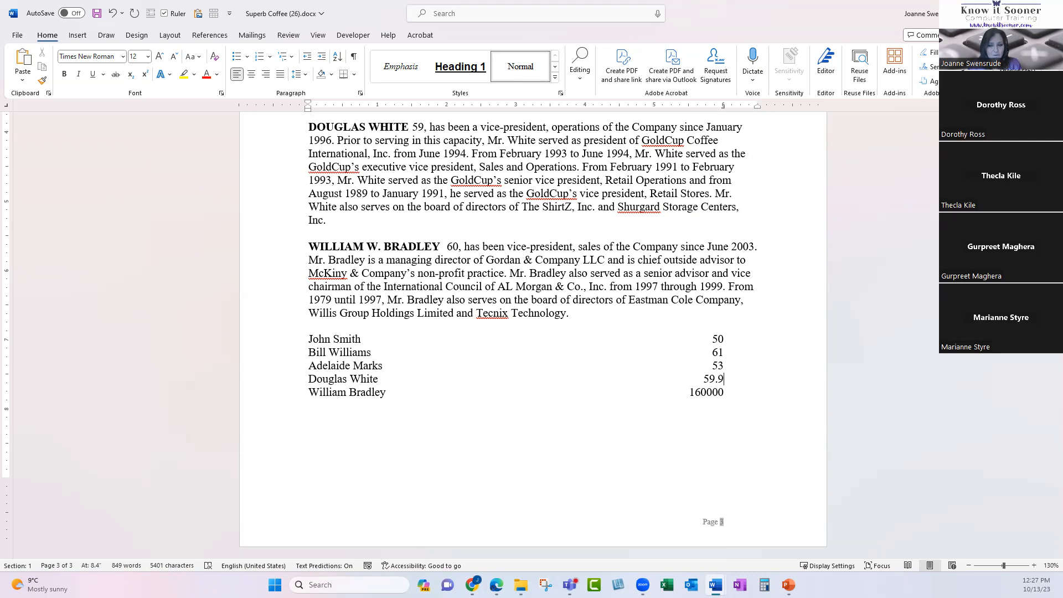
{"action": "left_click_drag", "start_coordinate": [261, 339], "coordinate": [267, 397]}
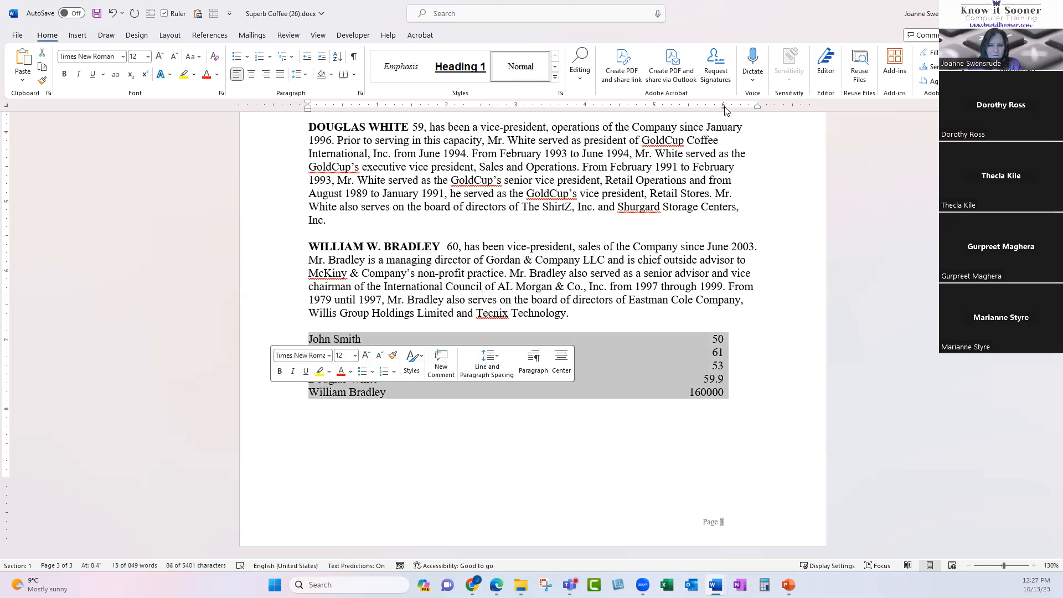
Swap the right tab for a decimal tab near 6 inches so 59.9 aligns on its decimal point.
{"action": "left_click_drag", "start_coordinate": [724, 105], "coordinate": [776, 193]}
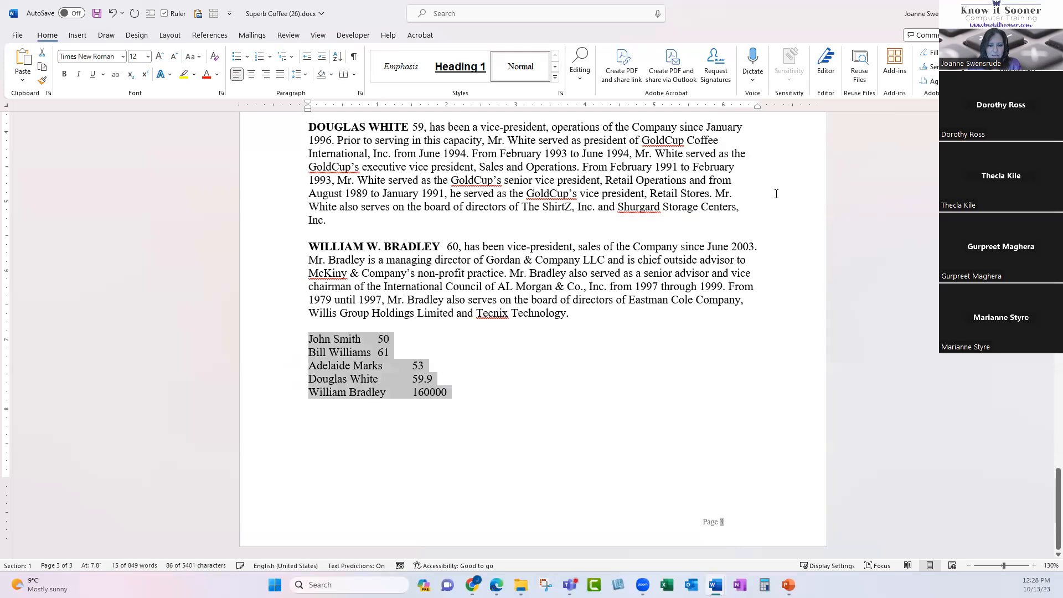
{"action": "left_click", "coordinate": [353, 56]}
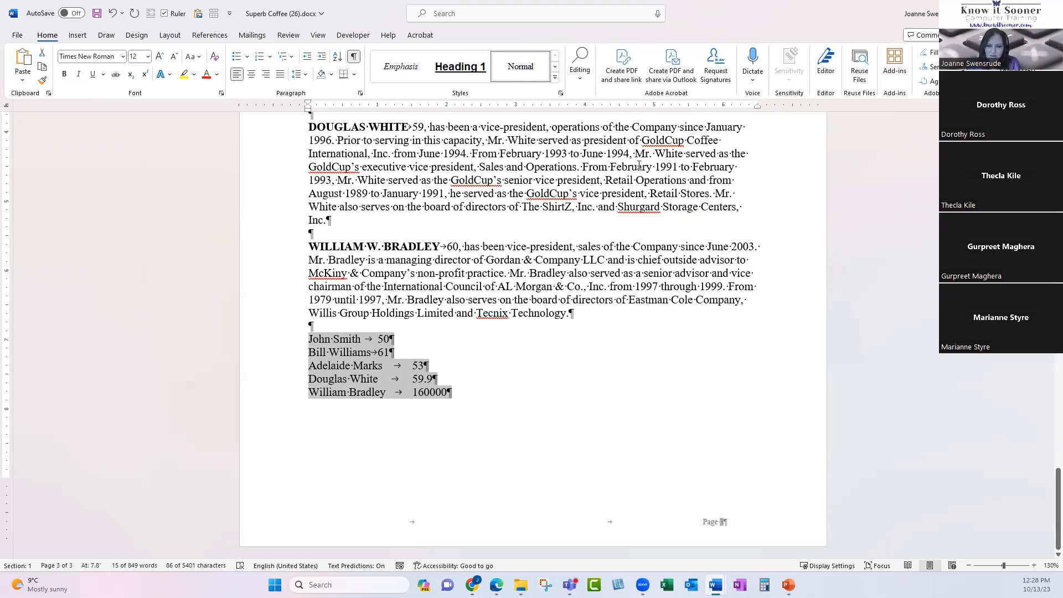
{"action": "left_click", "coordinate": [724, 109]}
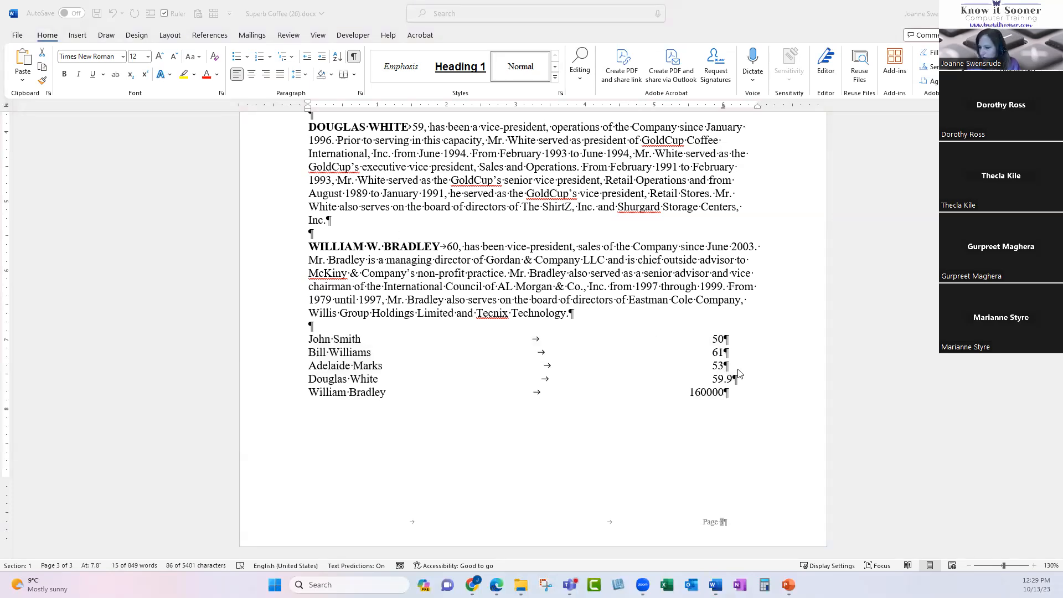
{"action": "left_click", "coordinate": [452, 347]}
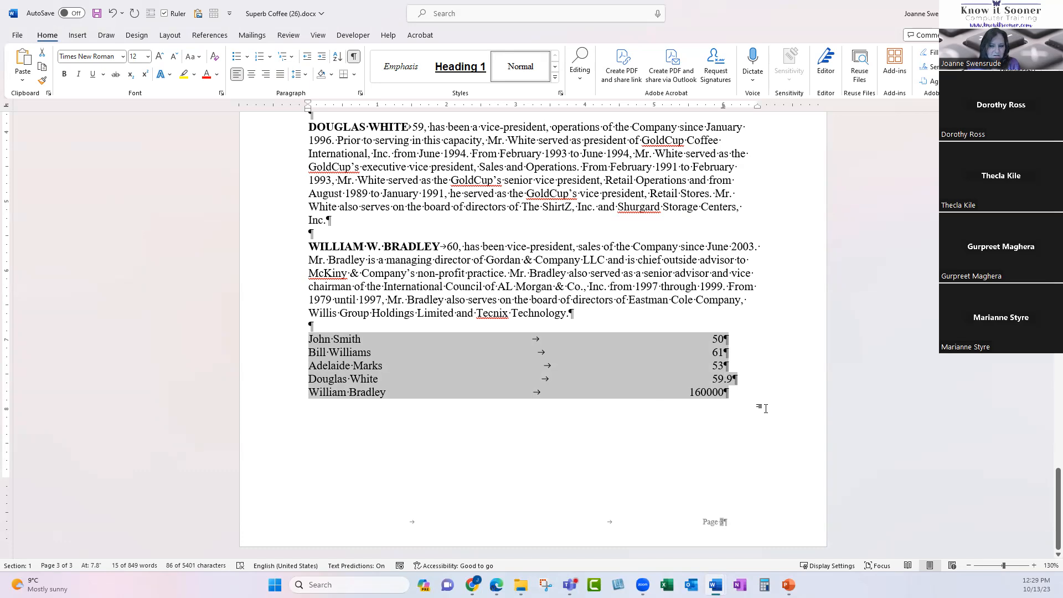
{"action": "scroll", "coordinate": [696, 389], "scroll_direction": "up", "scroll_amount": 10}
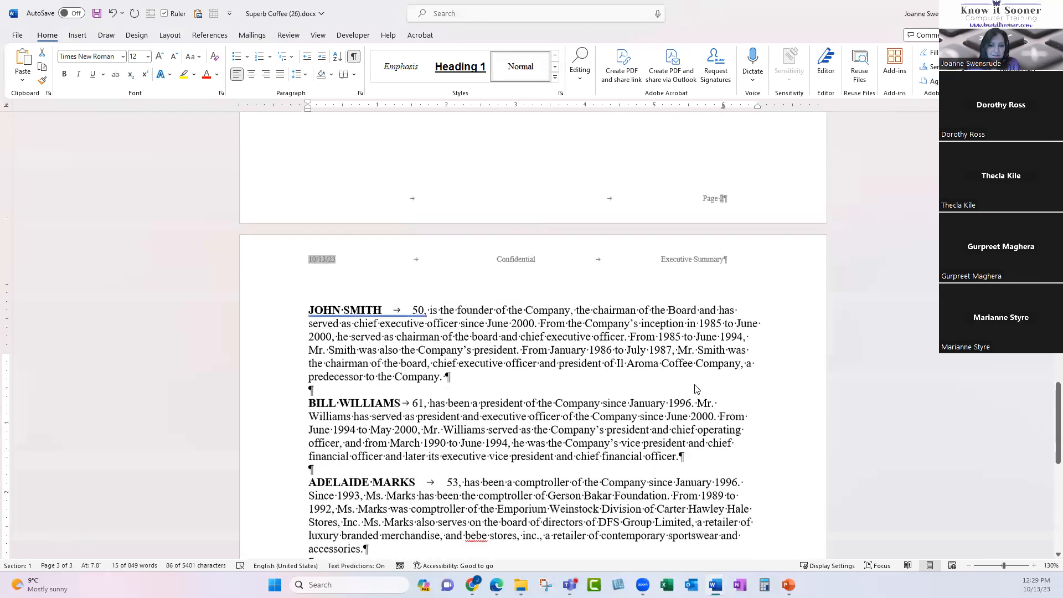
{"action": "scroll", "coordinate": [695, 389], "scroll_direction": "up", "scroll_amount": 6}
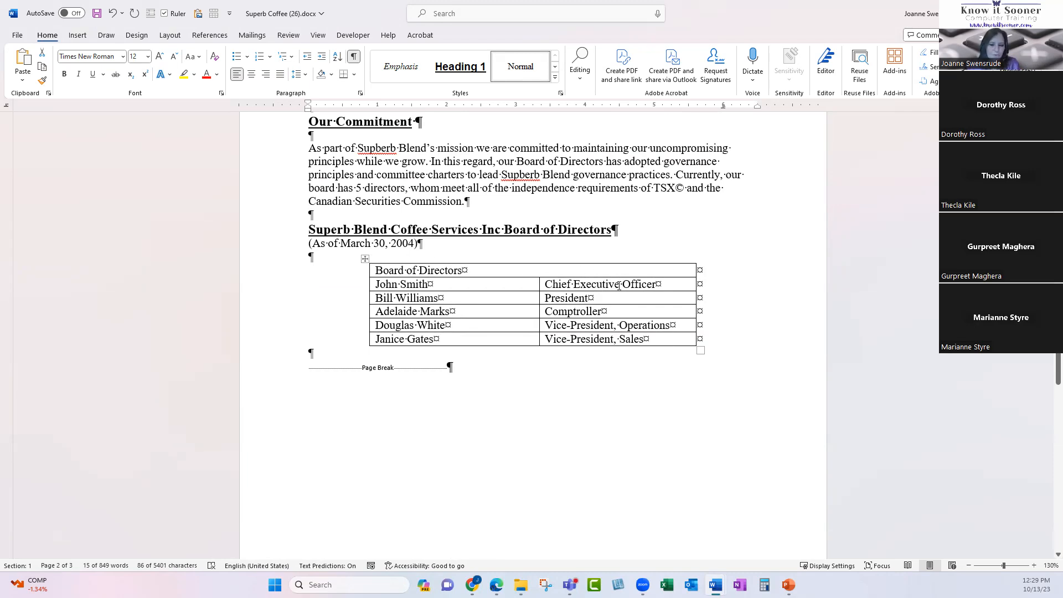
{"action": "scroll", "coordinate": [599, 347], "scroll_direction": "down", "scroll_amount": 15}
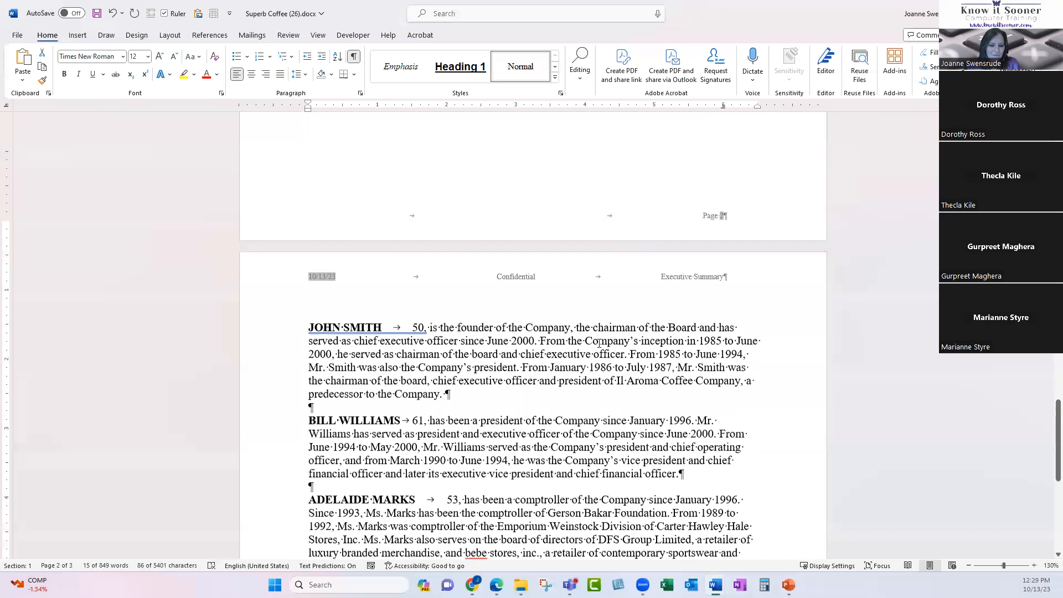
{"action": "scroll", "coordinate": [596, 349], "scroll_direction": "down", "scroll_amount": 6}
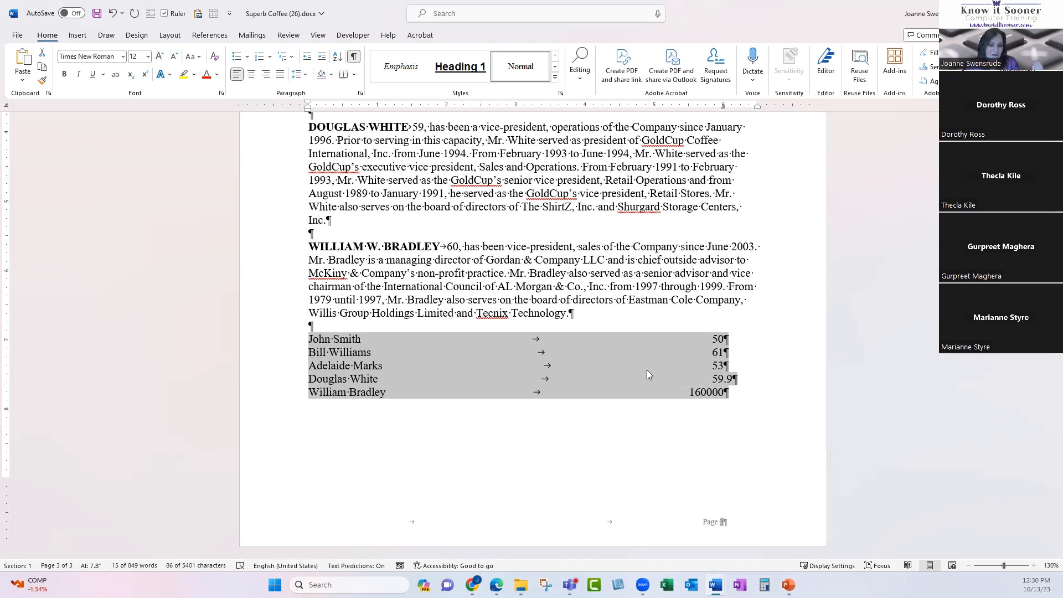
{"action": "scroll", "coordinate": [647, 371], "scroll_direction": "up", "scroll_amount": 1}
{"action": "scroll", "coordinate": [646, 369], "scroll_direction": "up", "scroll_amount": 20}
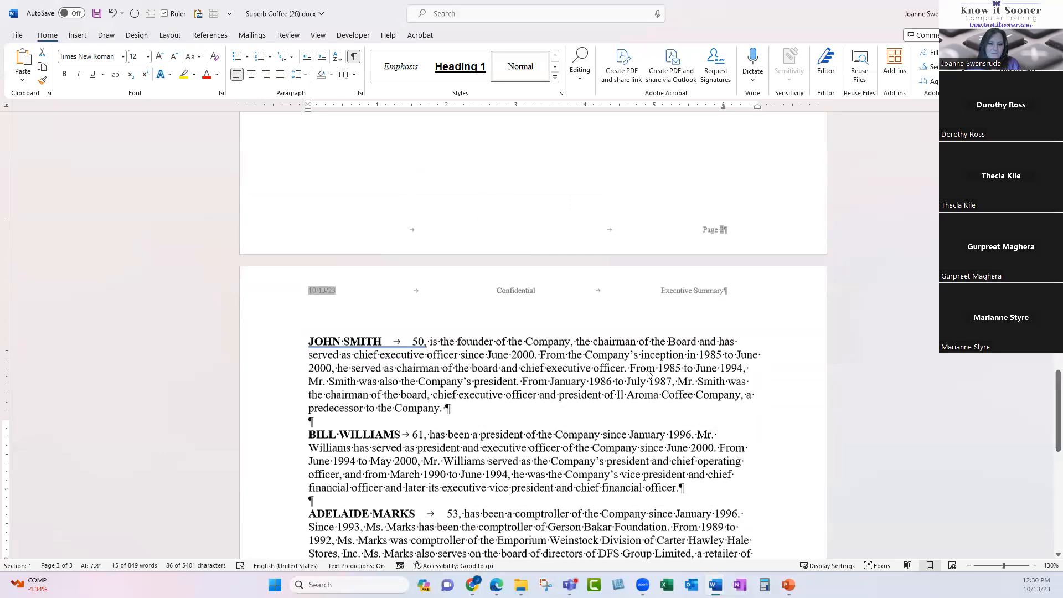
{"action": "scroll", "coordinate": [646, 371], "scroll_direction": "up", "scroll_amount": 2}
{"action": "mouse_move", "coordinate": [697, 228]}
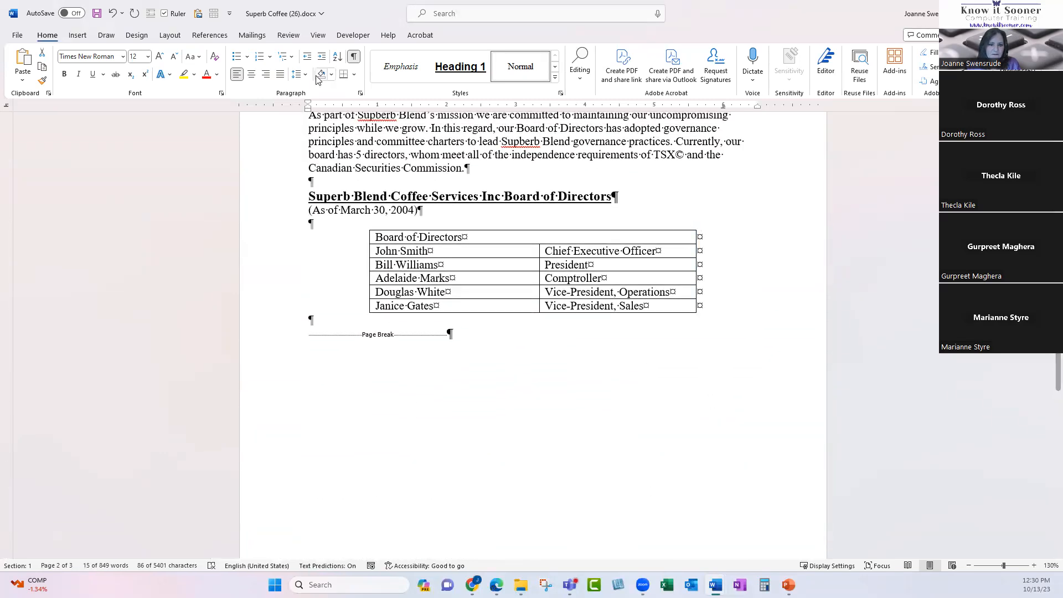
{"action": "left_click", "coordinate": [356, 57]}
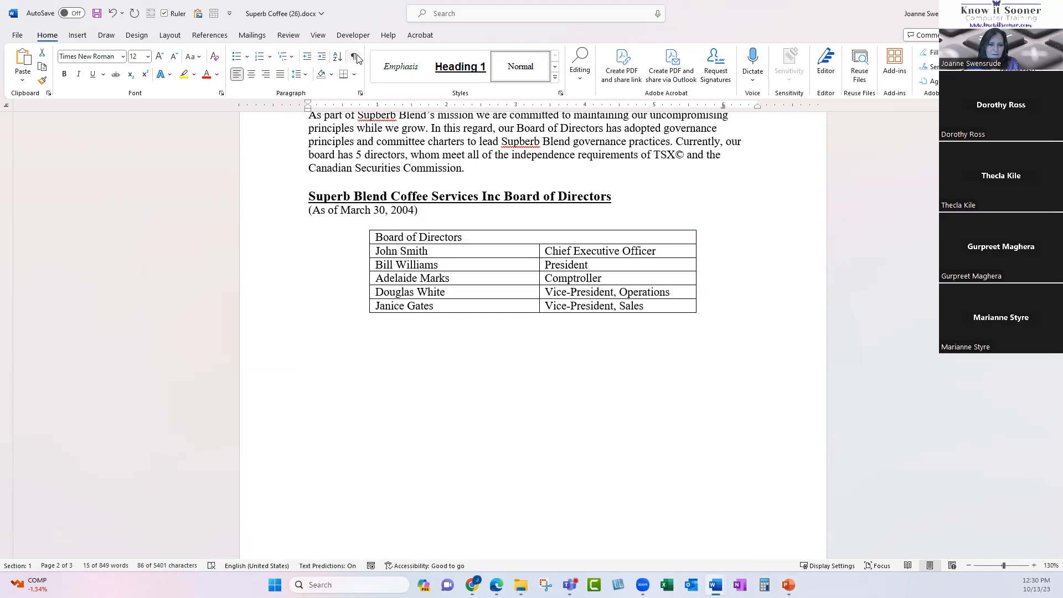
{"action": "left_click", "coordinate": [356, 58]}
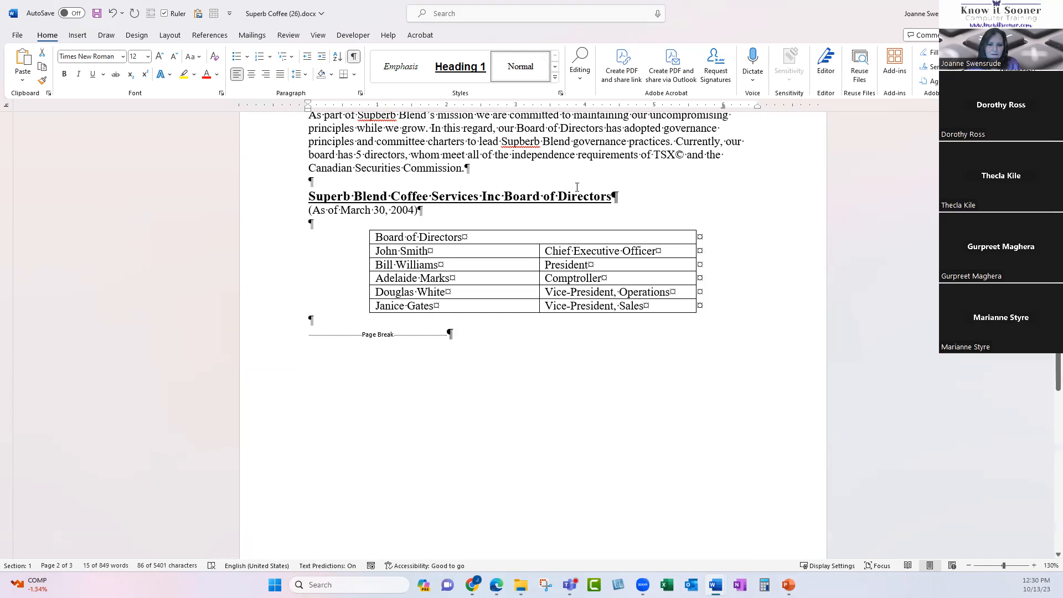
Insert an empty column to the right of the Board of Directors table.
{"action": "left_click", "coordinate": [699, 229]}
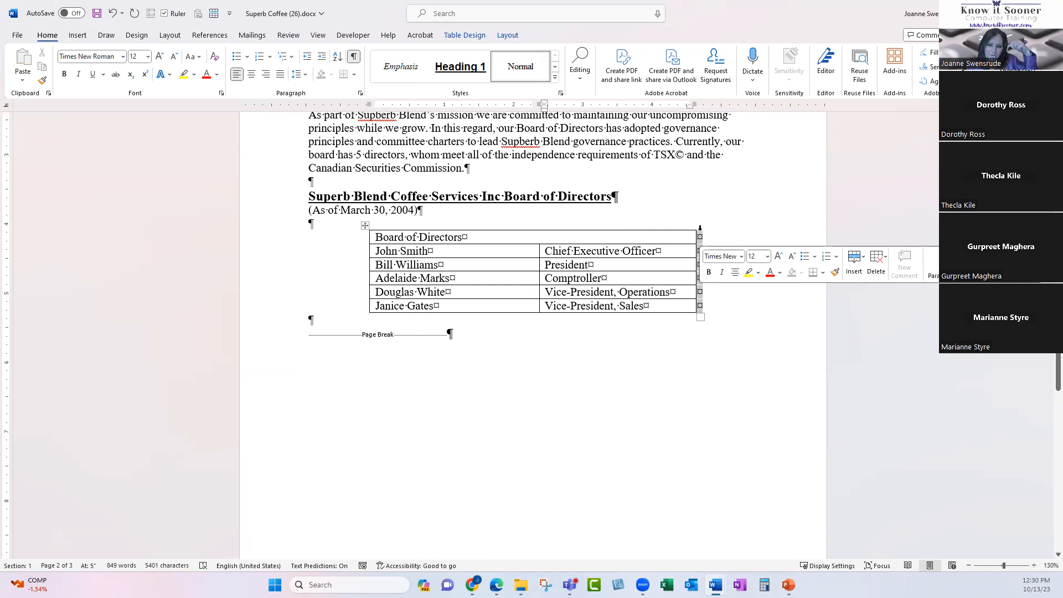
{"action": "left_click", "coordinate": [853, 272]}
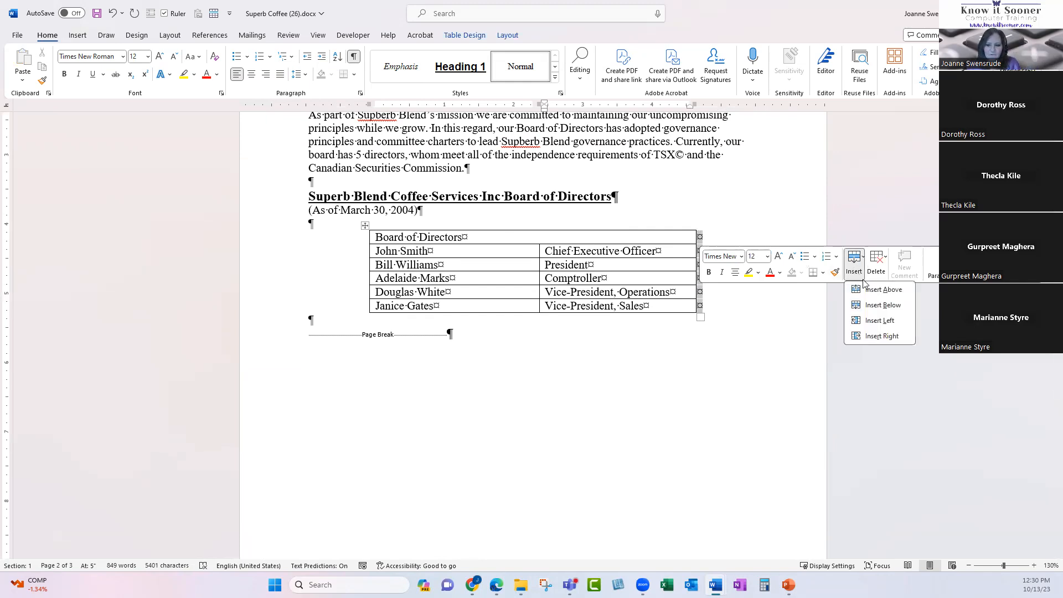
{"action": "left_click", "coordinate": [892, 336]}
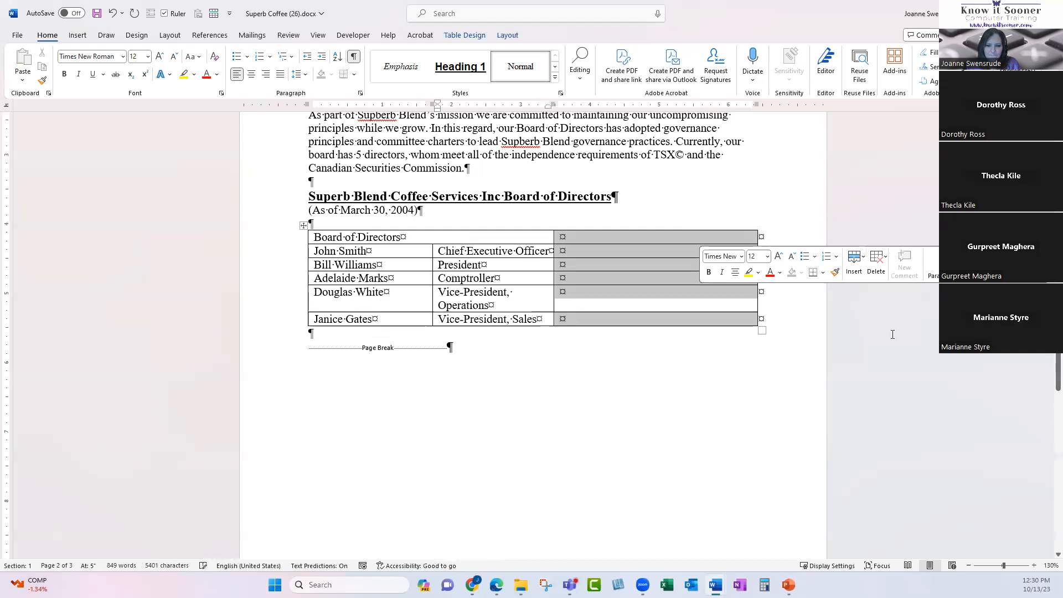
Fill the new column with 45, 500, 1000, 3 and 14 for the directors.
{"action": "left_click", "coordinate": [593, 253]}
{"action": "type", "text": "45"}
{"action": "key", "text": "Return"}
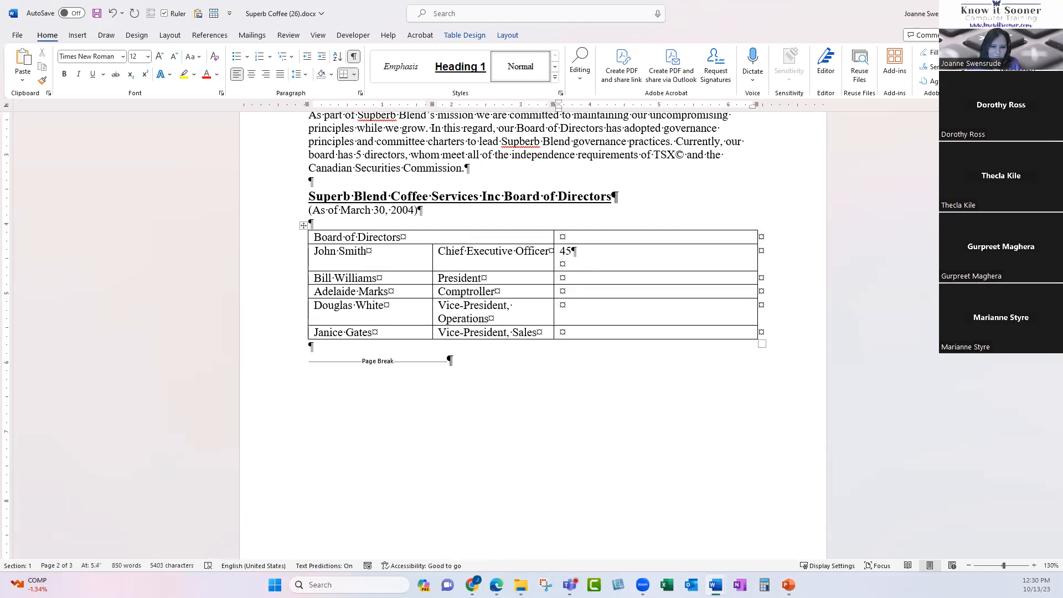
{"action": "key", "text": "BackSpace"}
{"action": "type", "text": "500"}
{"action": "key", "text": "Down"}
{"action": "type", "text": "1000"}
{"action": "type", "text": "3"}
{"action": "type", "text": "14"}
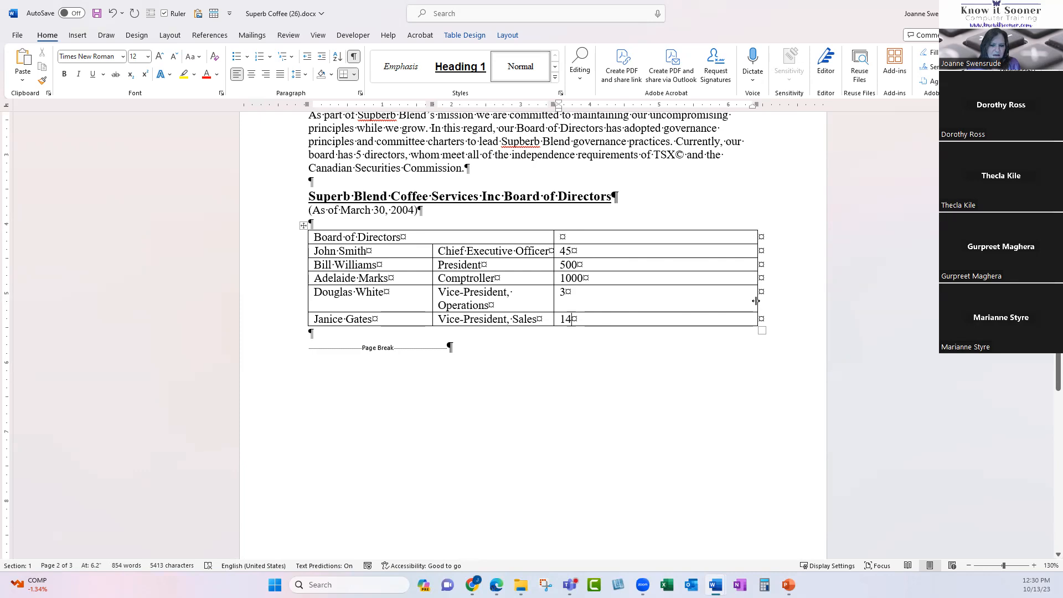
{"action": "left_click_drag", "start_coordinate": [749, 299], "coordinate": [642, 301]}
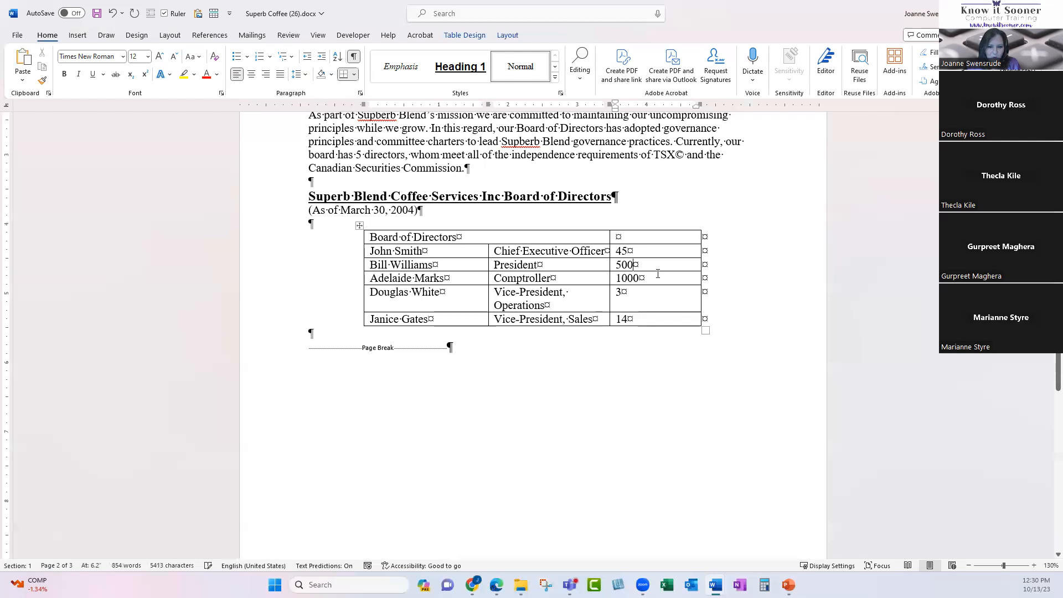
{"action": "left_click", "coordinate": [637, 293]}
{"action": "type", "text": ".5"}
Put a decimal tab on the amount cells and extend values to 45.00, 500.25 and 1000.00.
{"action": "left_click_drag", "start_coordinate": [630, 244], "coordinate": [631, 319]}
{"action": "left_click_drag", "start_coordinate": [629, 251], "coordinate": [646, 318]}
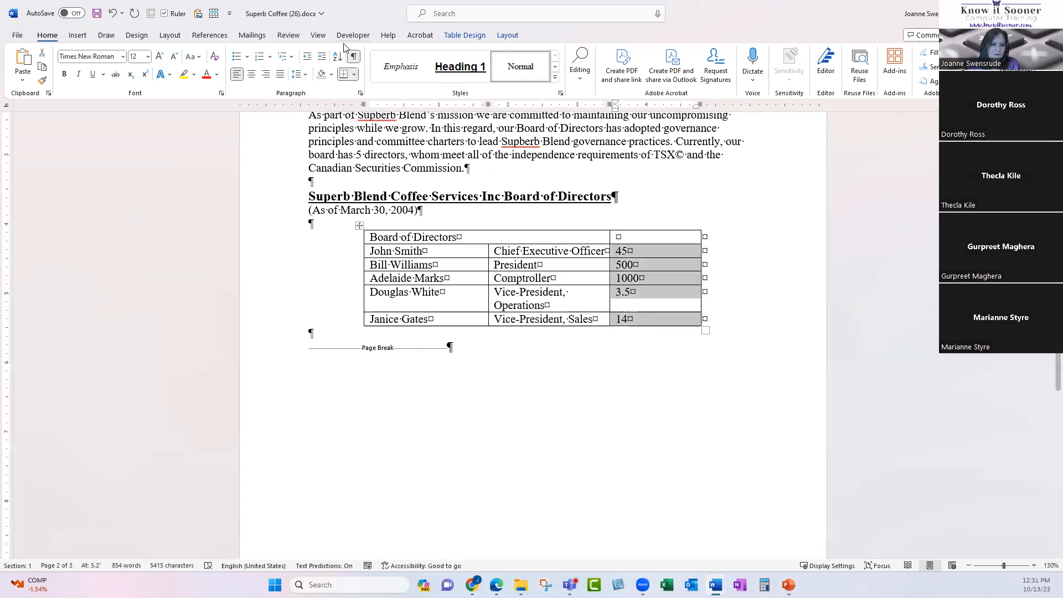
{"action": "left_click", "coordinate": [265, 75]}
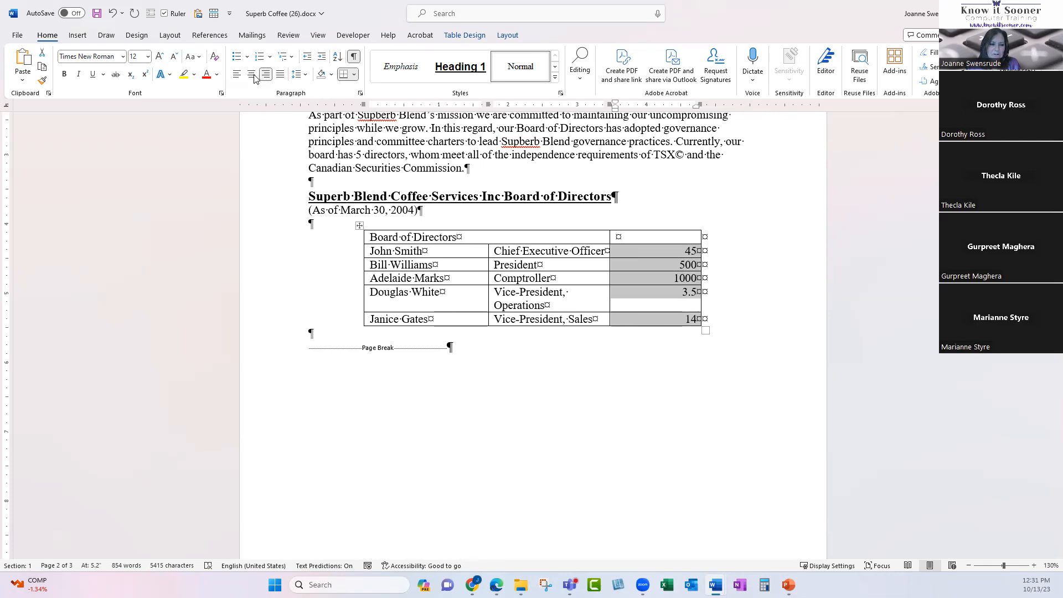
{"action": "left_click", "coordinate": [238, 76]}
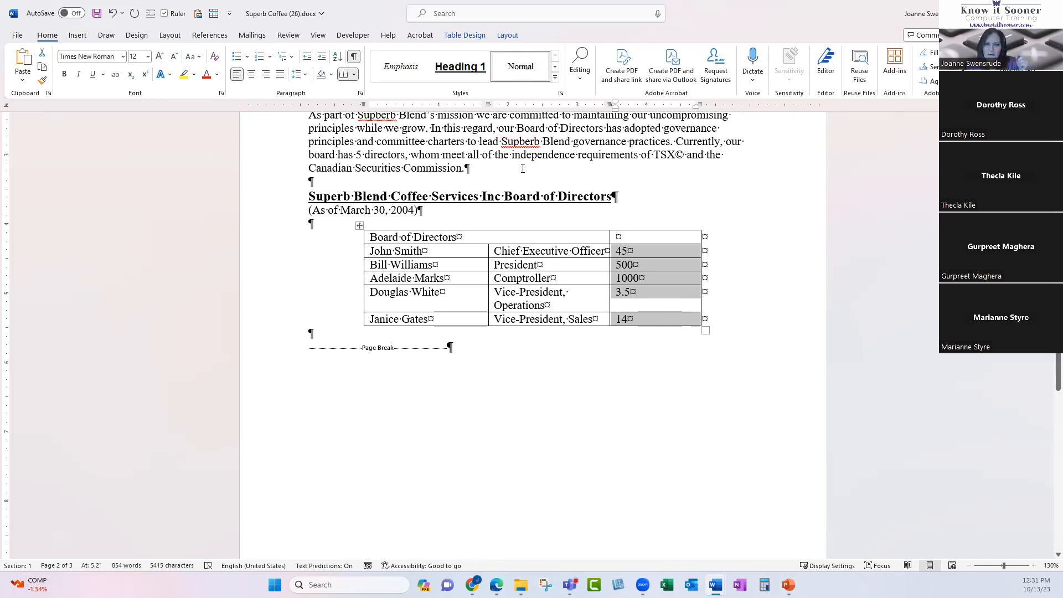
{"action": "left_click", "coordinate": [664, 108]}
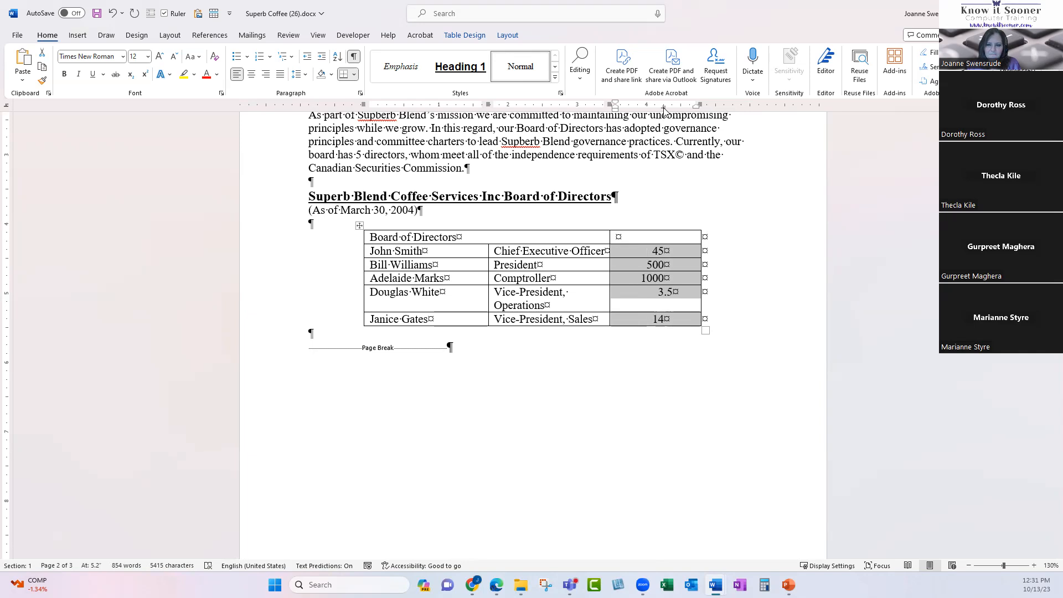
{"action": "left_click", "coordinate": [654, 253]}
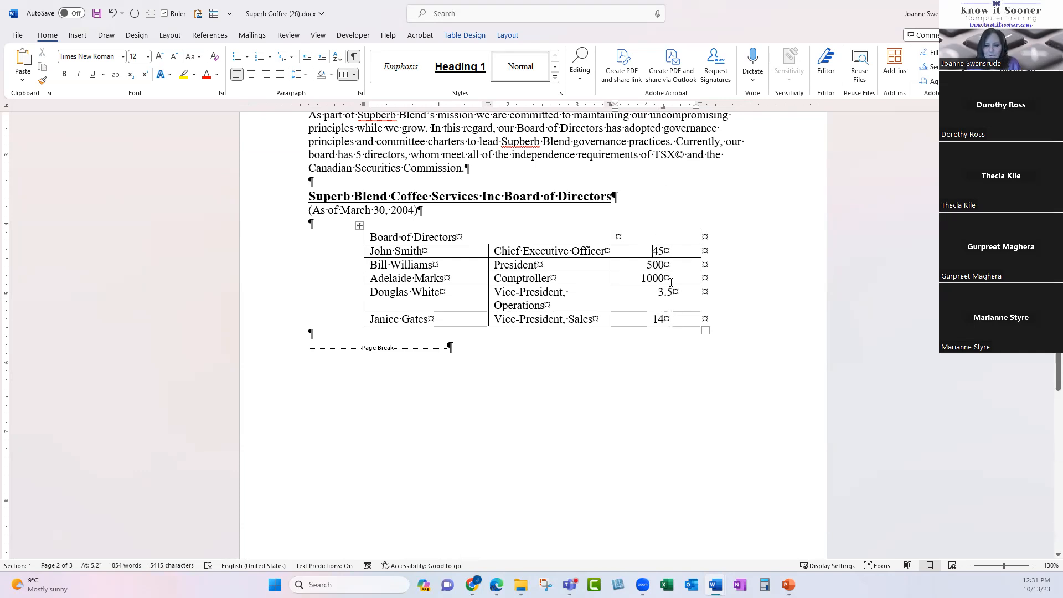
{"action": "type", "text": ".00"}
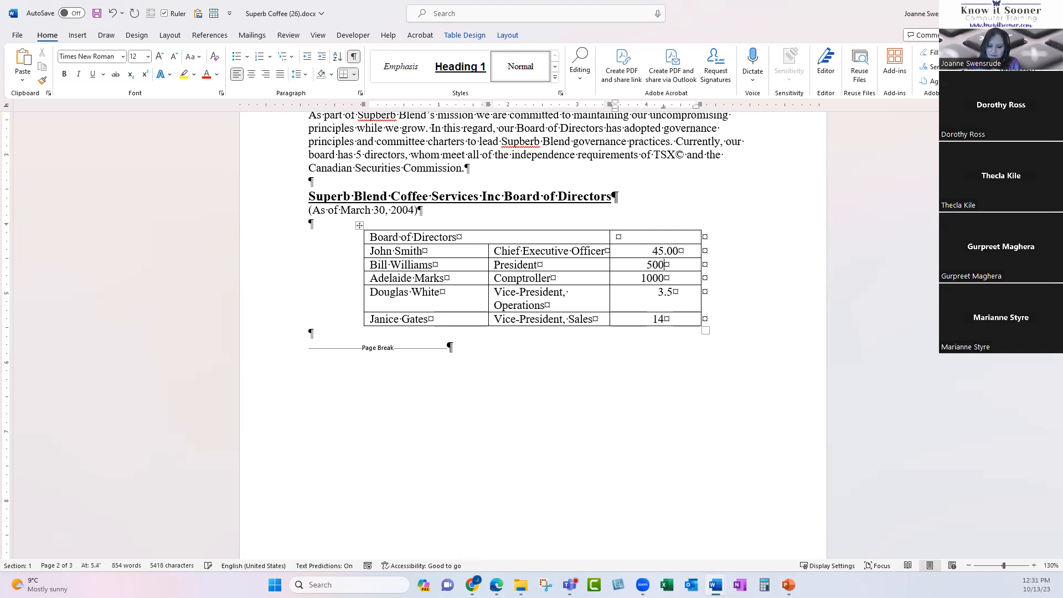
{"action": "type", "text": ".25"}
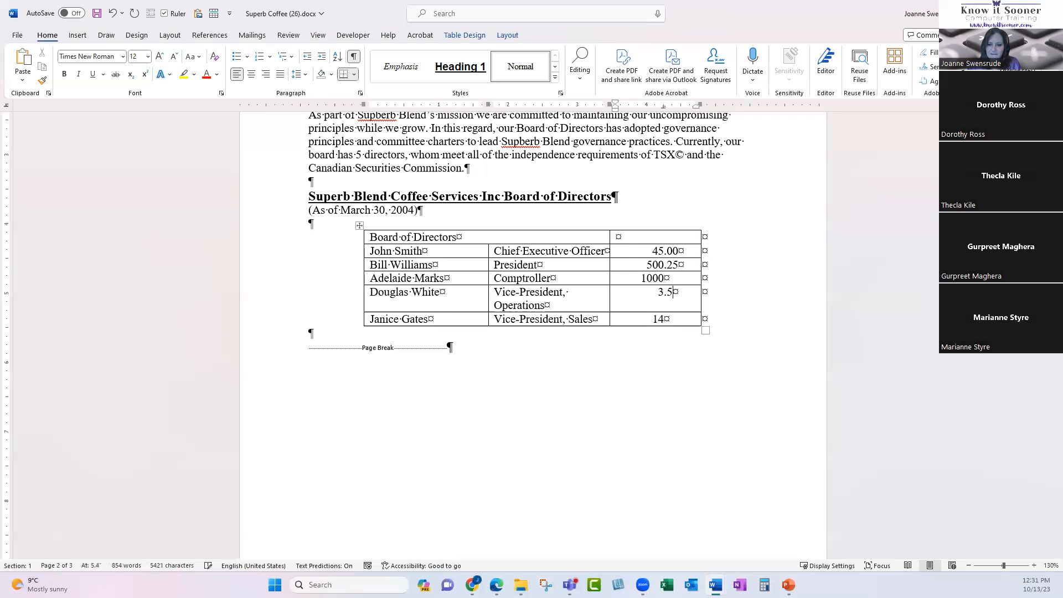
{"action": "type", "text": ".00"}
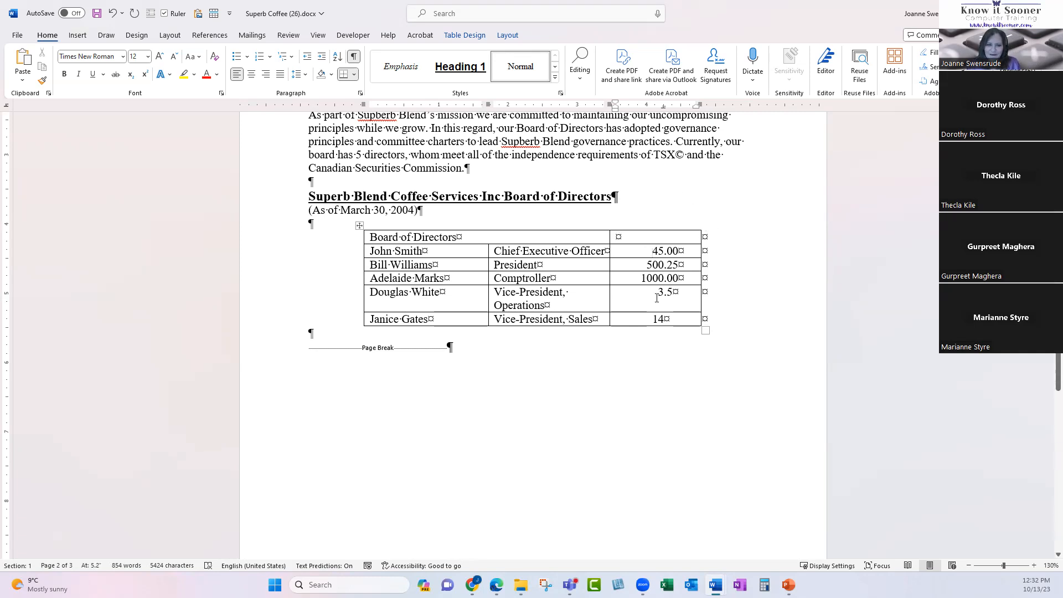
Check the tab character after John Smith in the page-3 age list.
{"action": "scroll", "coordinate": [656, 303], "scroll_direction": "down", "scroll_amount": 20}
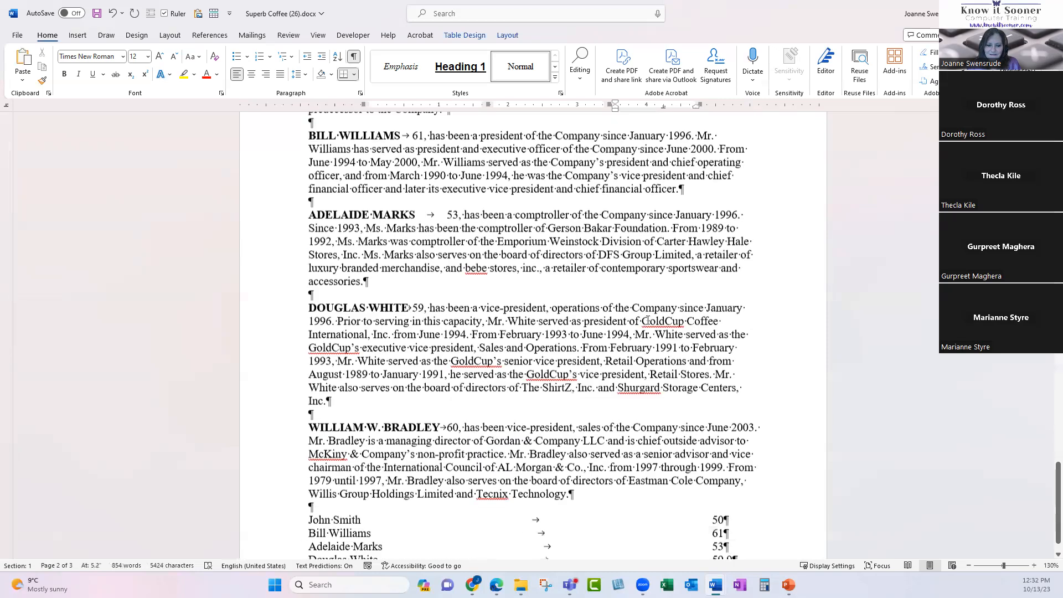
{"action": "double_click", "coordinate": [505, 340]}
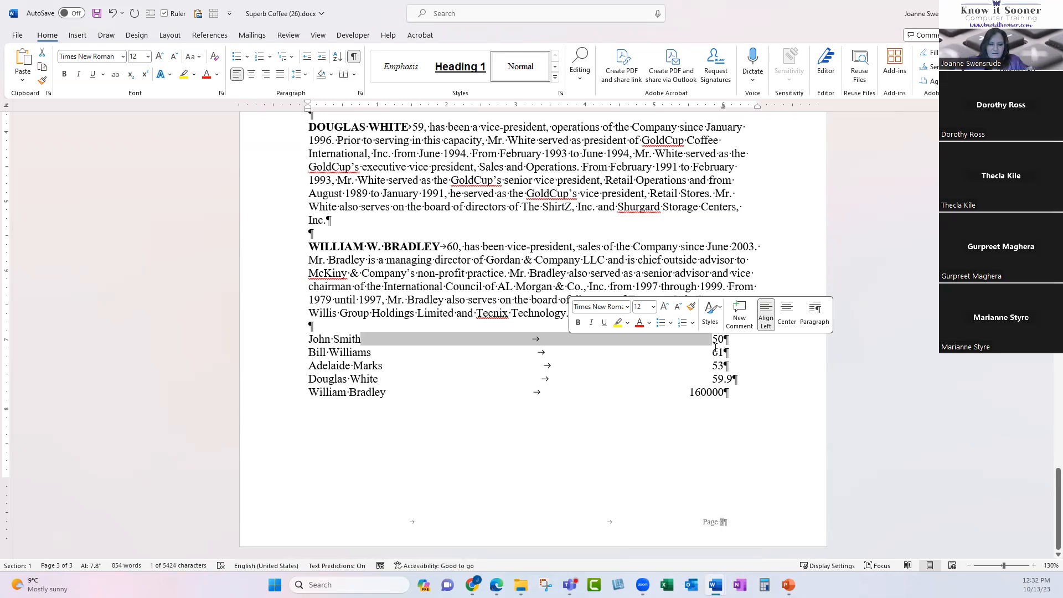
{"action": "left_click", "coordinate": [731, 390]}
Replace the amounts' decimal tab with a new one shifted right in the last column.
{"action": "scroll", "coordinate": [565, 346], "scroll_direction": "up", "scroll_amount": 15}
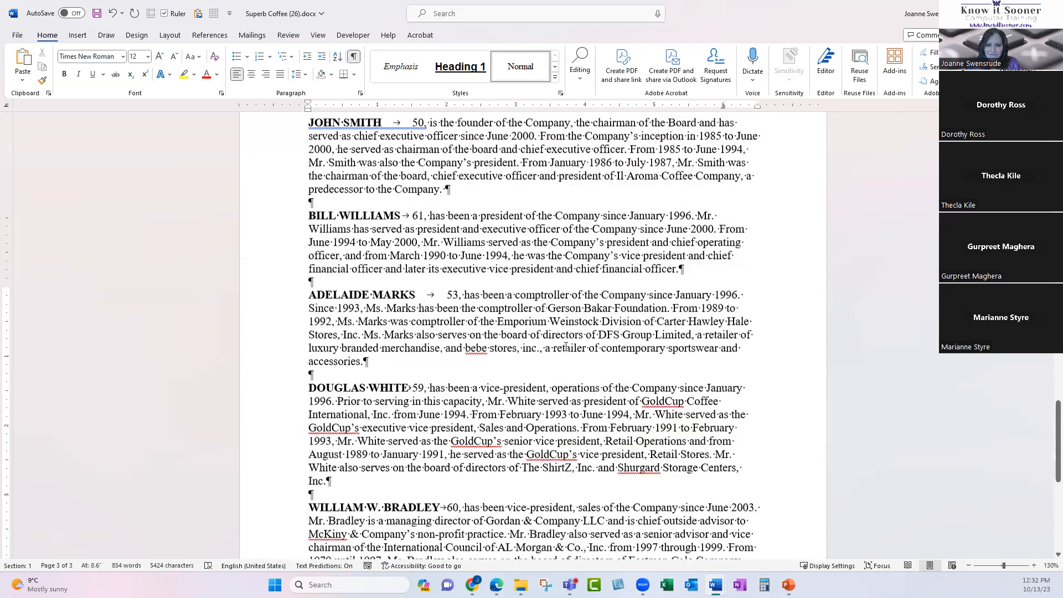
{"action": "scroll", "coordinate": [566, 347], "scroll_direction": "up", "scroll_amount": 3}
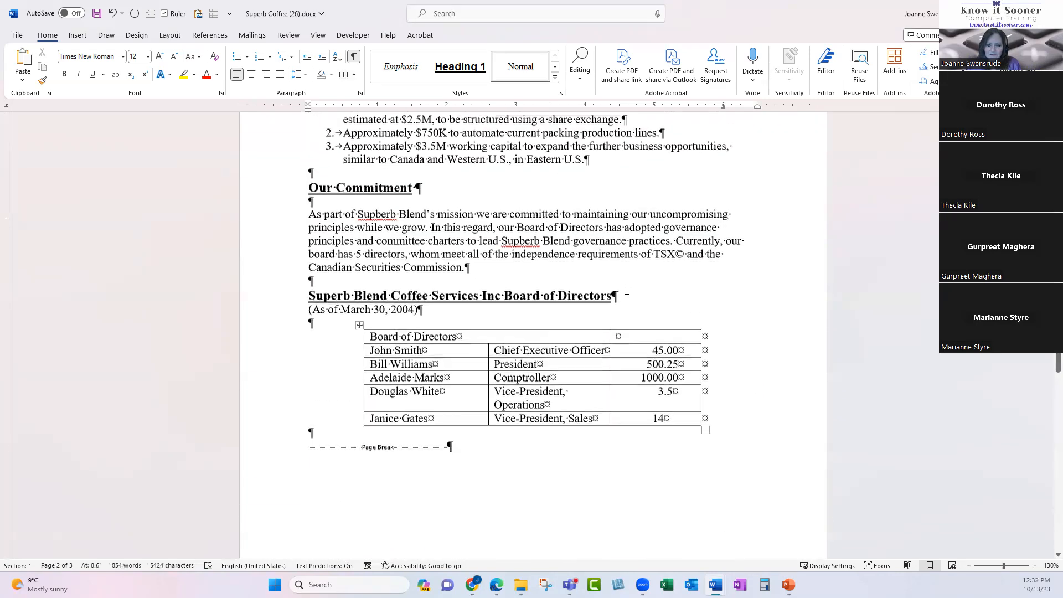
{"action": "left_click_drag", "start_coordinate": [645, 348], "coordinate": [662, 423]}
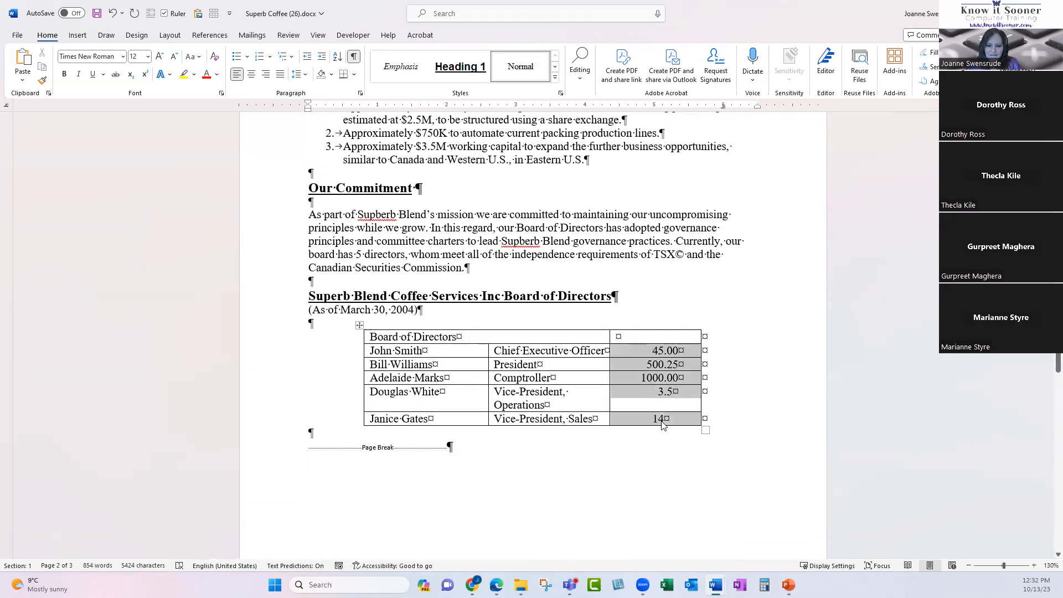
{"action": "double_click", "coordinate": [662, 105]}
{"action": "left_click_drag", "start_coordinate": [658, 138], "coordinate": [658, 140]}
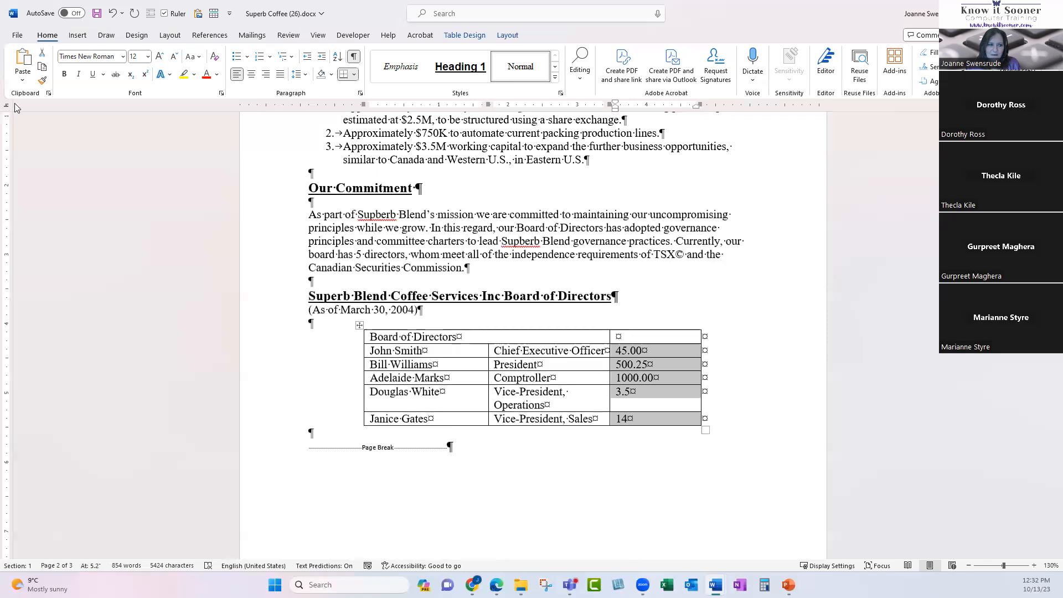
{"action": "left_click", "coordinate": [655, 110]}
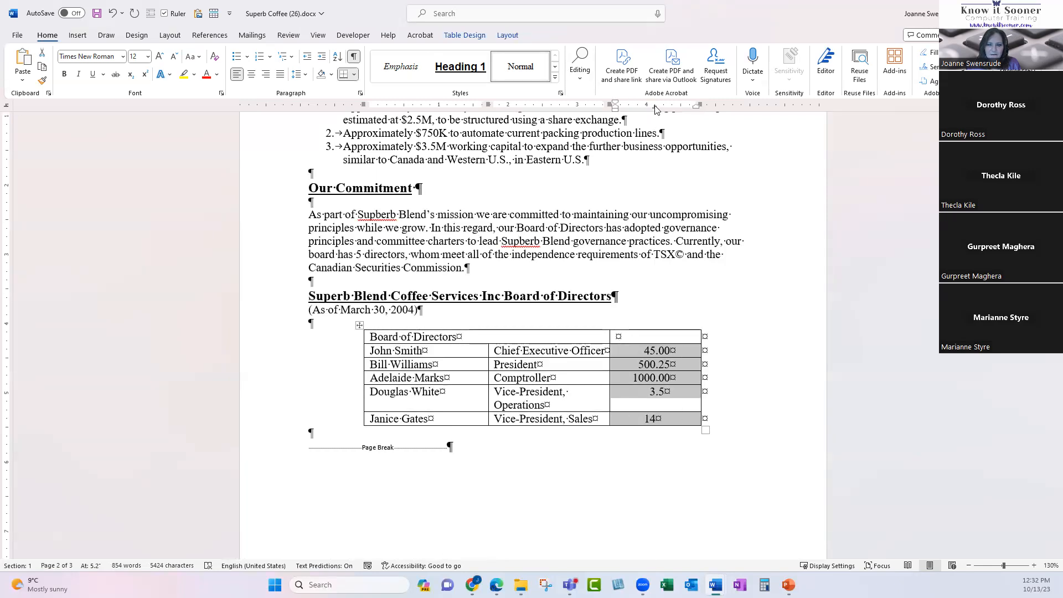
{"action": "mouse_move", "coordinate": [655, 109]}
{"action": "left_mouse_down"}
{"action": "mouse_move", "coordinate": [674, 107]}
{"action": "mouse_move", "coordinate": [640, 105]}
{"action": "mouse_move", "coordinate": [656, 105]}
{"action": "left_mouse_up"}
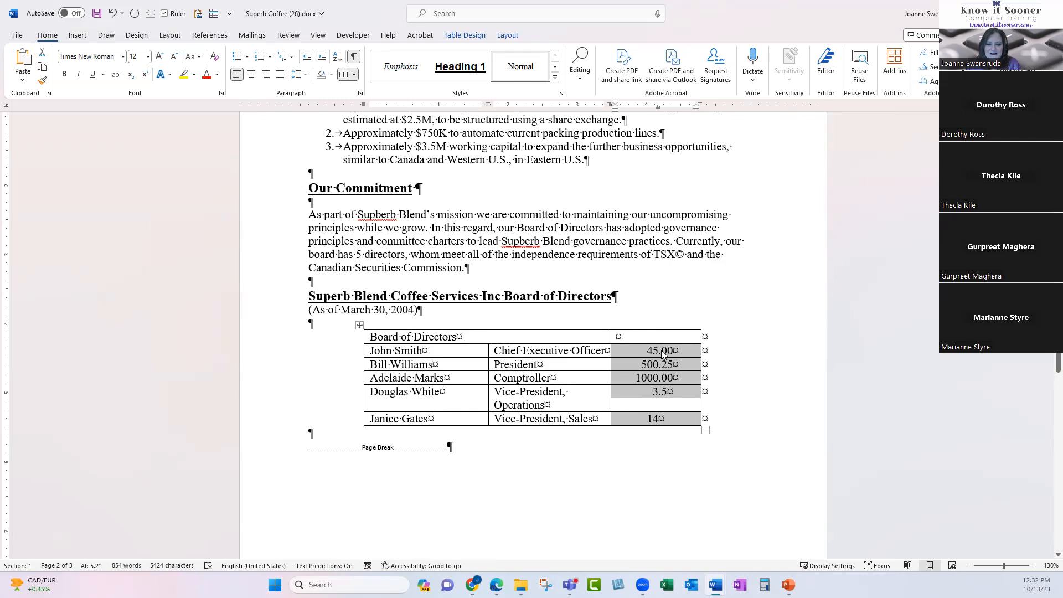
Hide formatting marks, scroll to the page-3 name list, and show the marks again.
{"action": "left_click", "coordinate": [353, 56]}
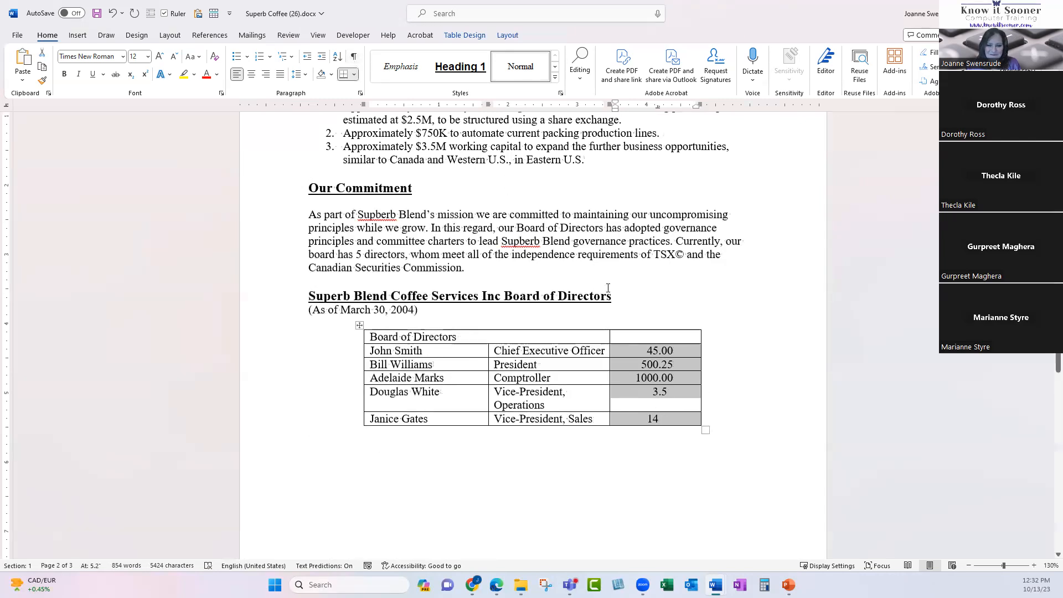
{"action": "scroll", "coordinate": [766, 441], "scroll_direction": "down", "scroll_amount": 5}
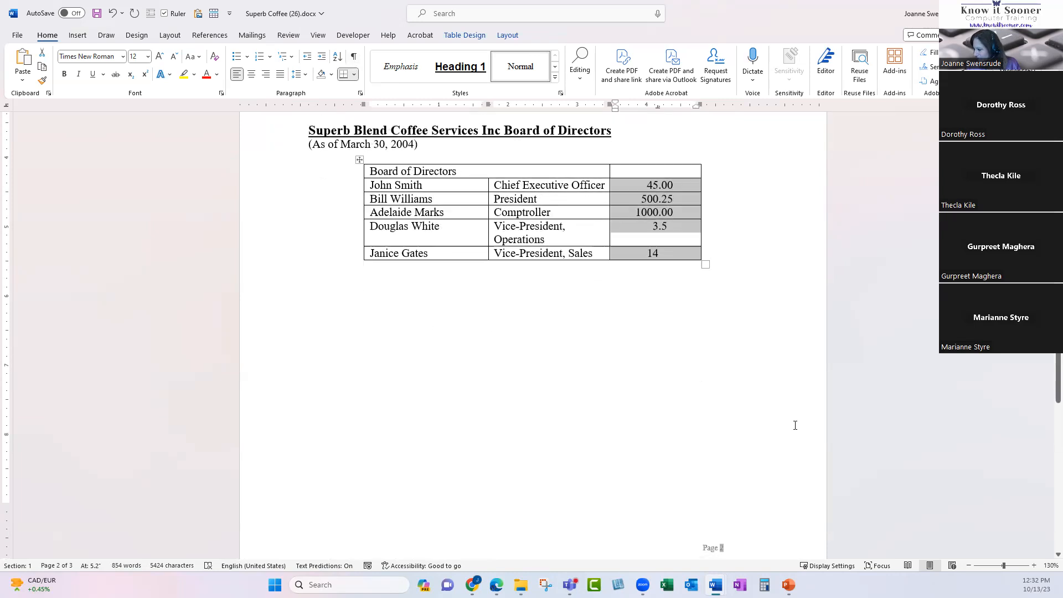
{"action": "scroll", "coordinate": [718, 418], "scroll_direction": "down", "scroll_amount": 1}
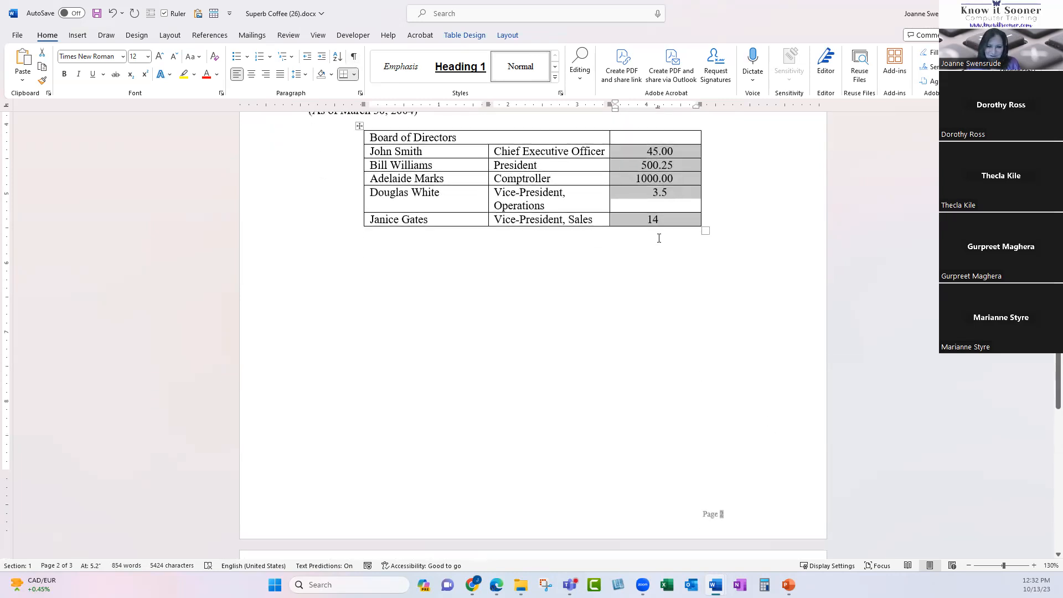
{"action": "left_click", "coordinate": [672, 220]}
{"action": "scroll", "coordinate": [633, 309], "scroll_direction": "down", "scroll_amount": 12}
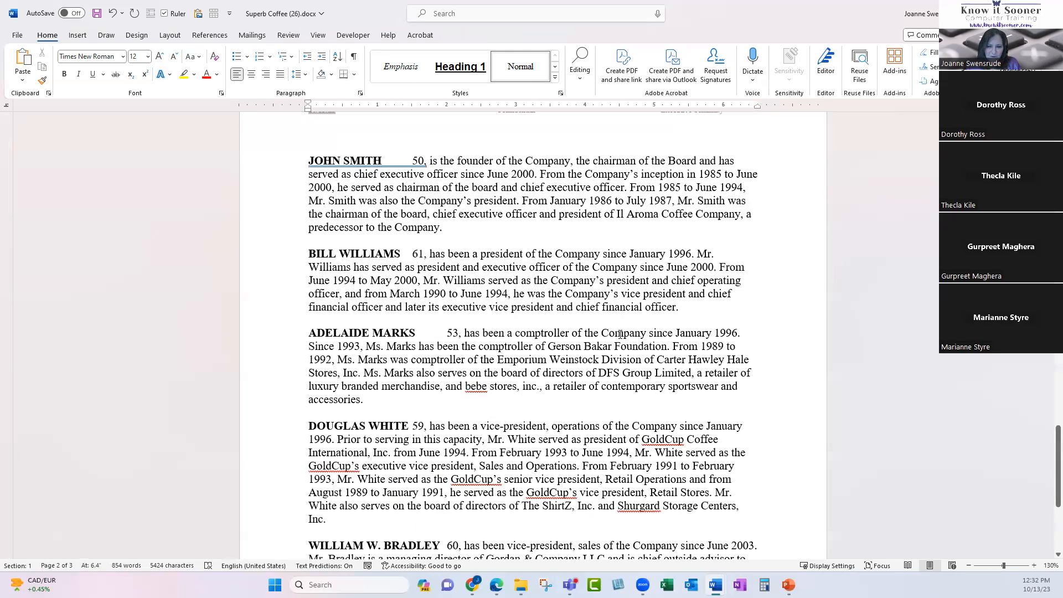
{"action": "scroll", "coordinate": [619, 333], "scroll_direction": "down", "scroll_amount": 8}
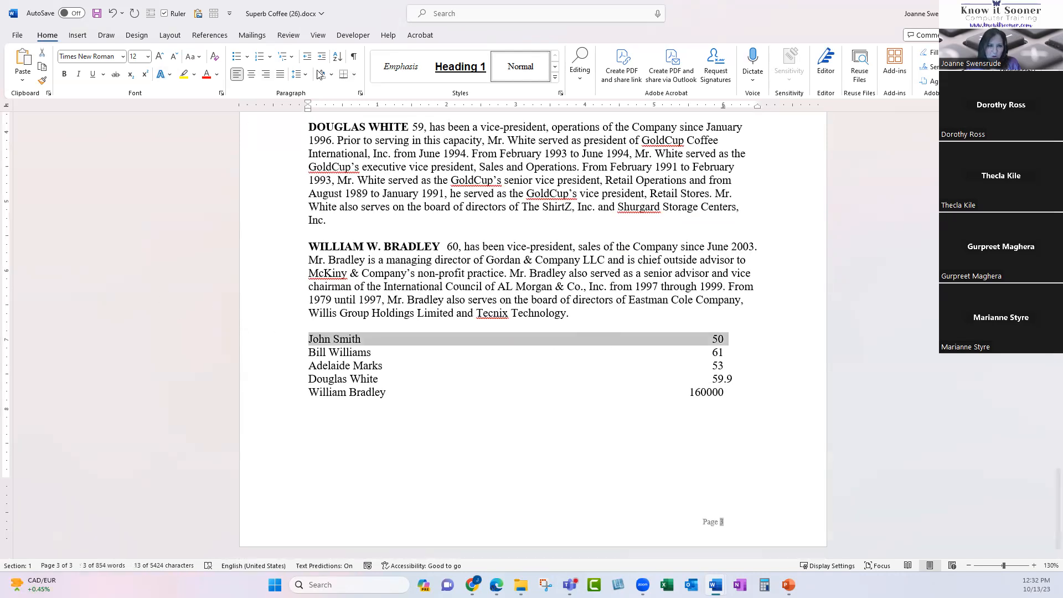
{"action": "left_click", "coordinate": [353, 56]}
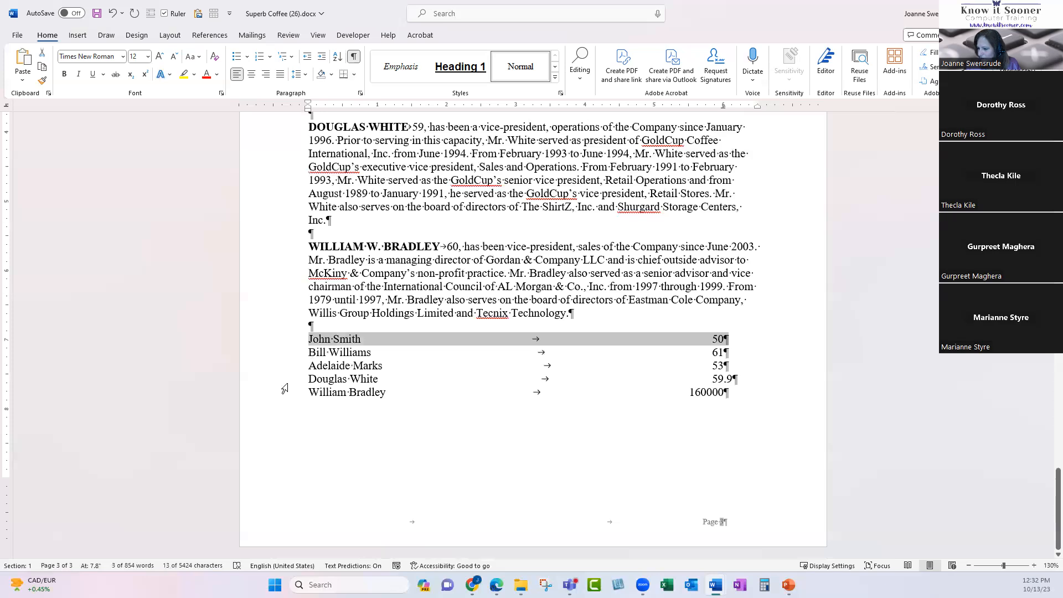
{"action": "left_click_drag", "start_coordinate": [268, 343], "coordinate": [278, 398]}
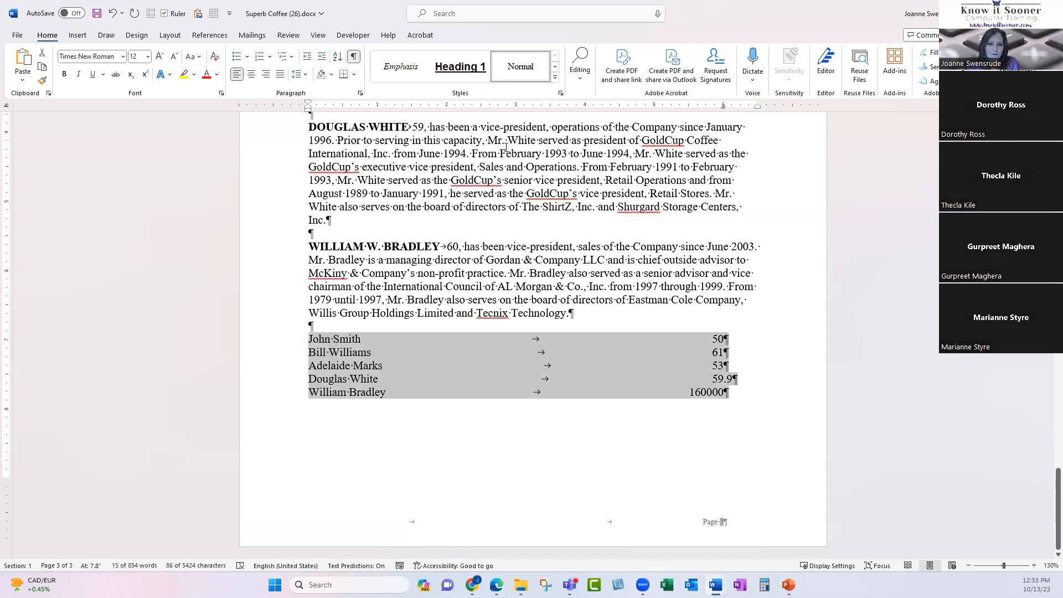
Give the 6" decimal tab stop a dotted leader (option 2) in the Tabs dialog.
{"action": "double_click", "coordinate": [723, 105]}
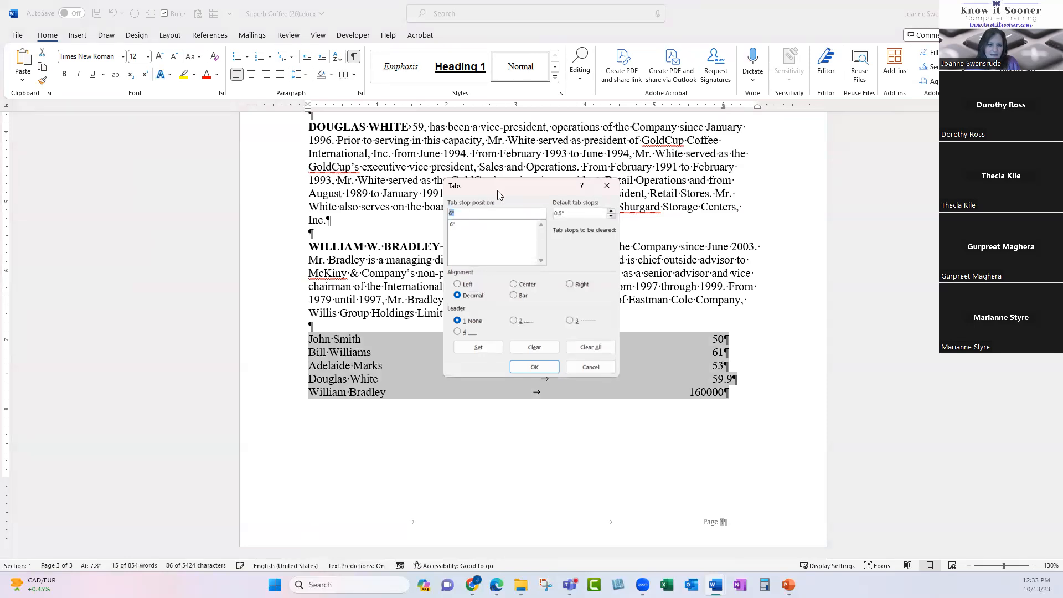
{"action": "left_click_drag", "start_coordinate": [499, 187], "coordinate": [465, 116]}
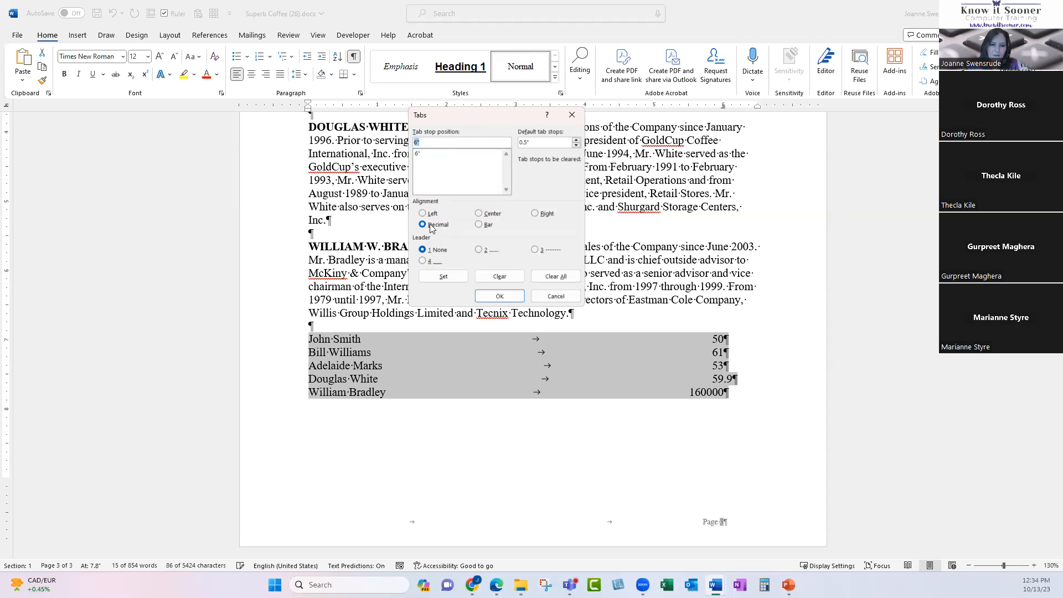
{"action": "left_click", "coordinate": [434, 155]}
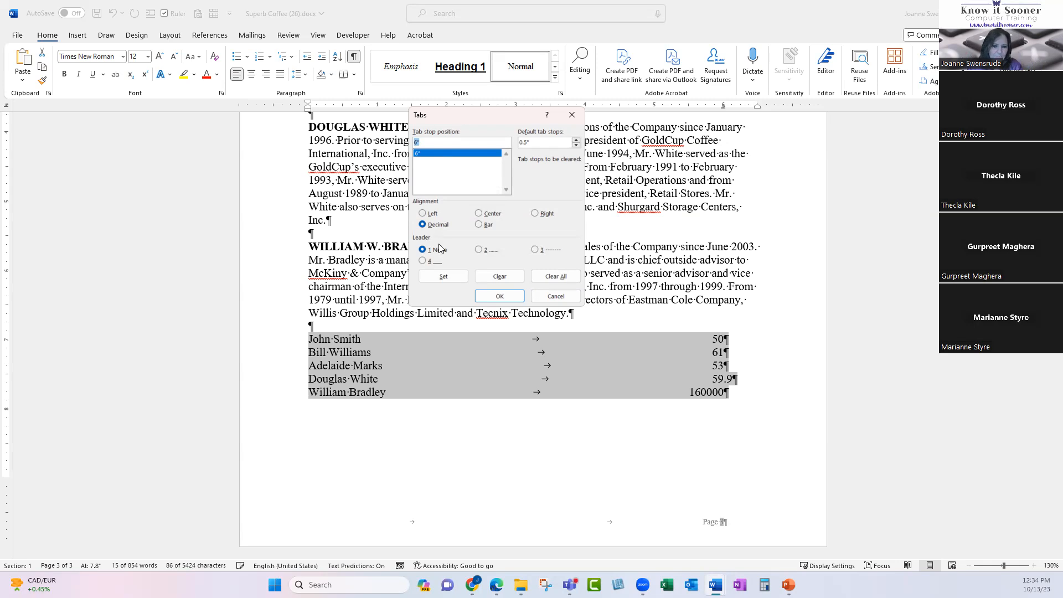
{"action": "left_click", "coordinate": [479, 250]}
{"action": "left_click", "coordinate": [534, 250]}
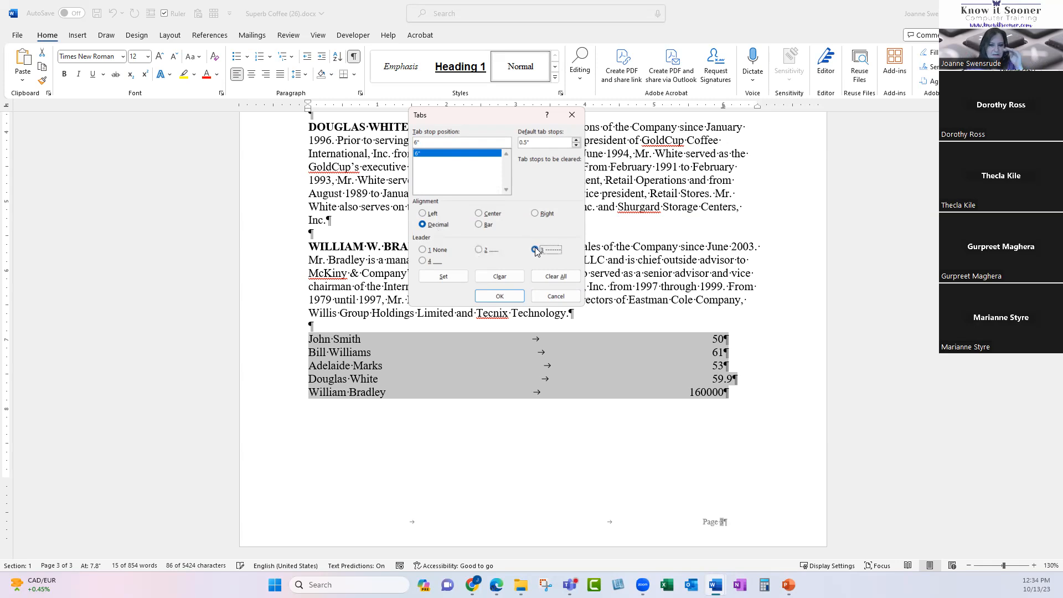
{"action": "left_click", "coordinate": [422, 261]}
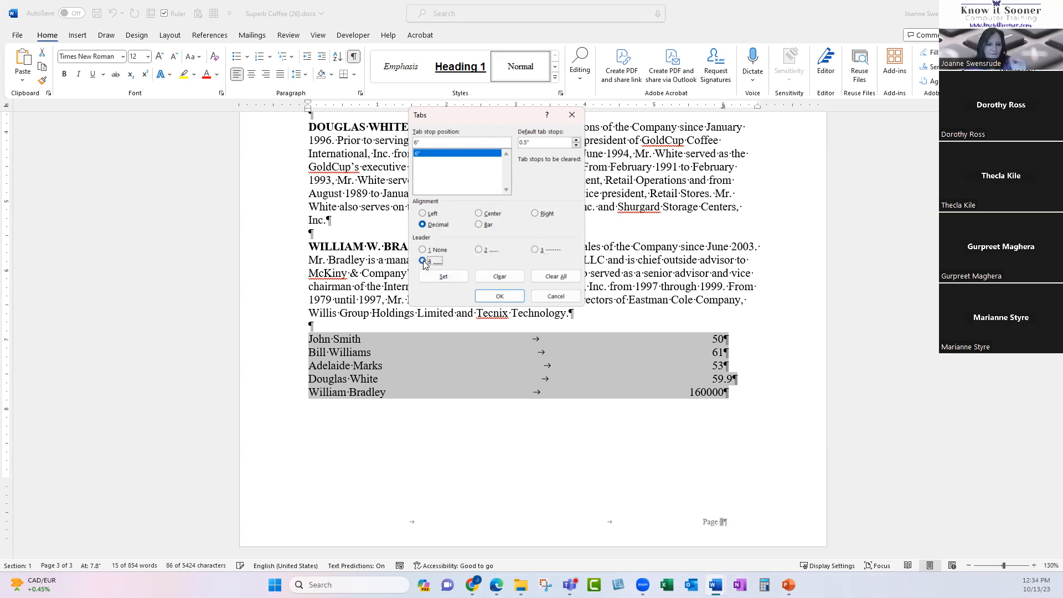
{"action": "left_click", "coordinate": [478, 250]}
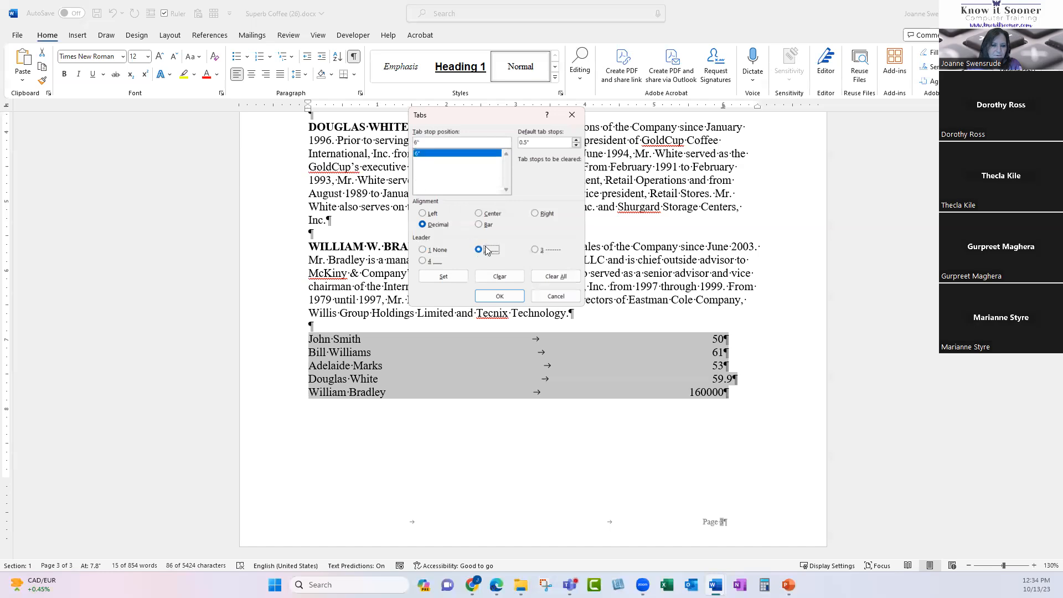
{"action": "left_click", "coordinate": [499, 296]}
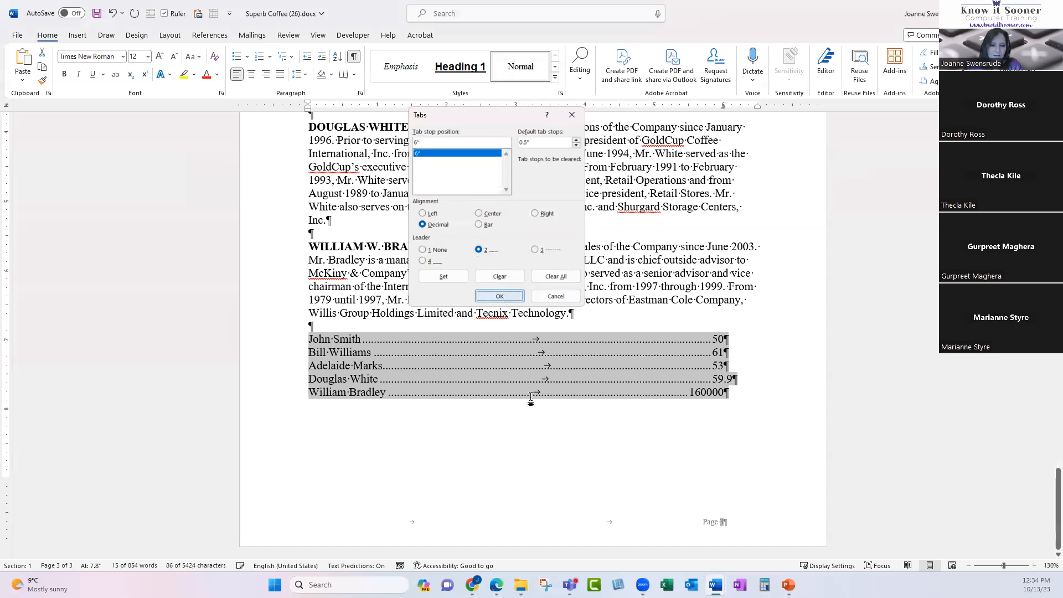
{"action": "left_click", "coordinate": [786, 510]}
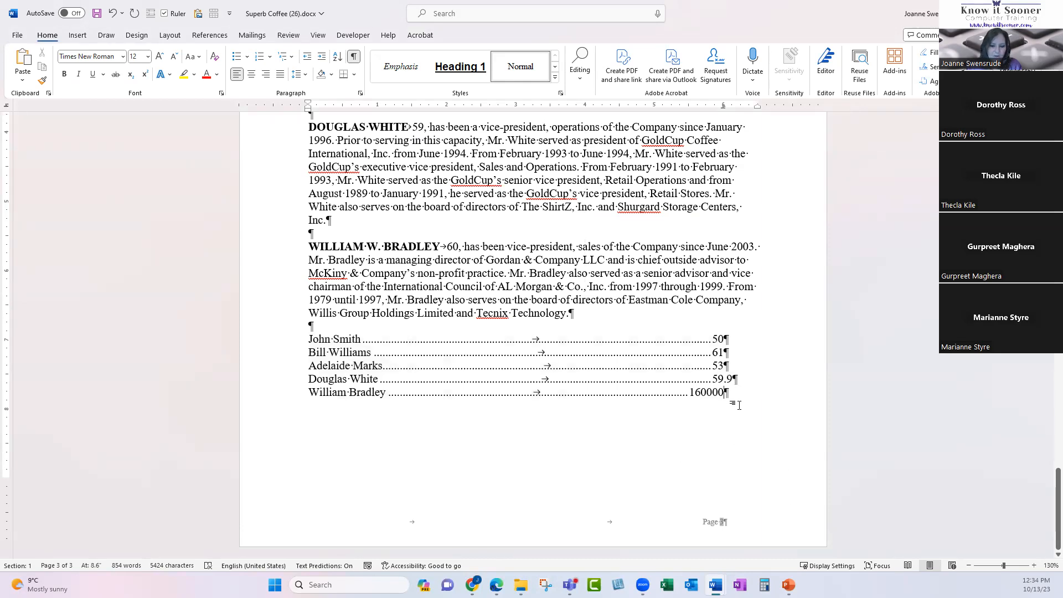
Add a new line for Joanne with the value 2.50 after a tab.
{"action": "key", "text": "Return"}
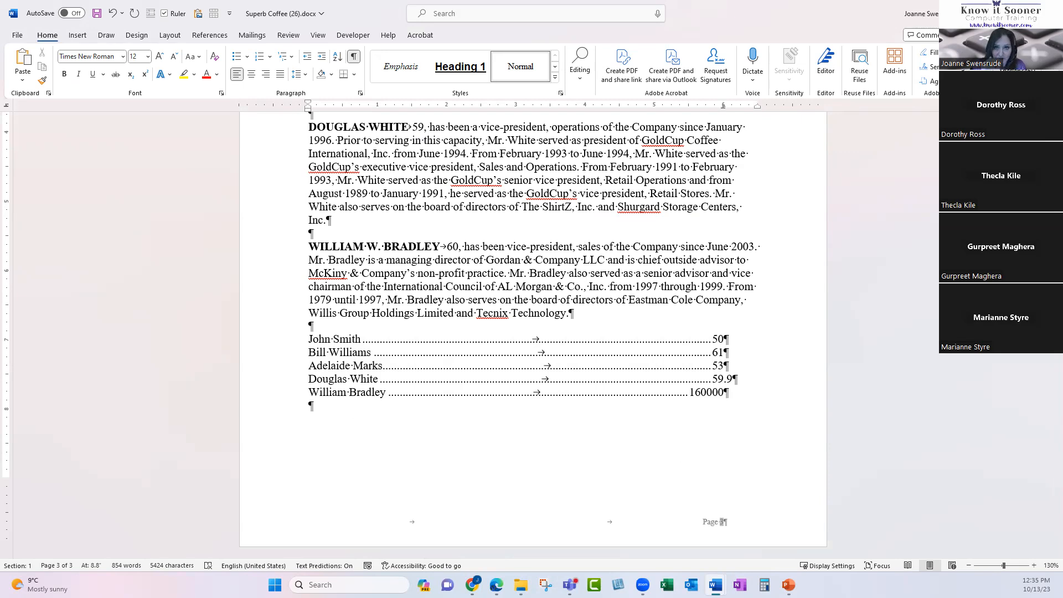
{"action": "type", "text": "Joanne"}
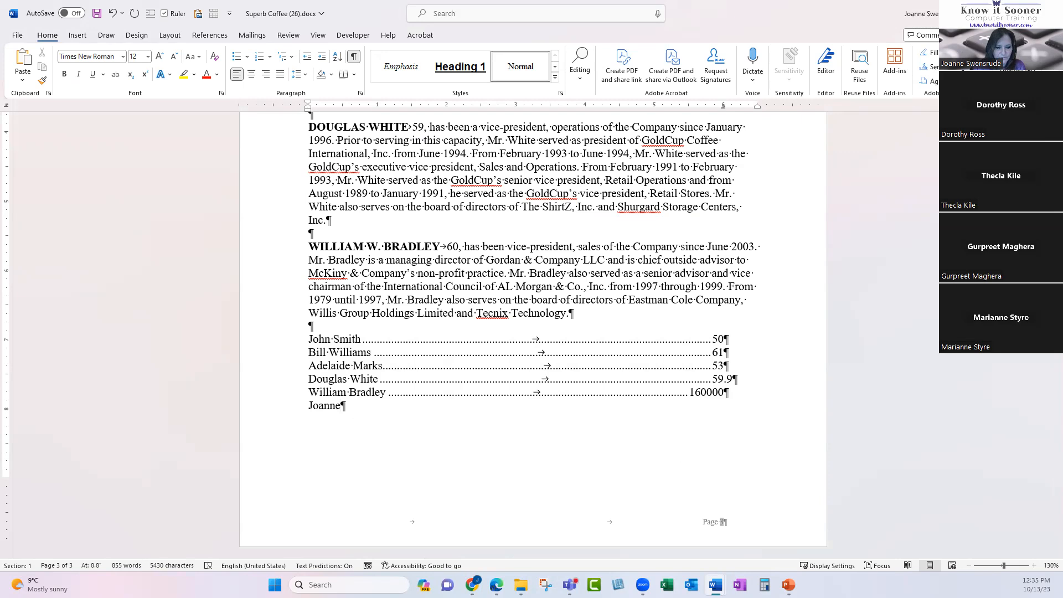
{"action": "key", "text": "Tab"}
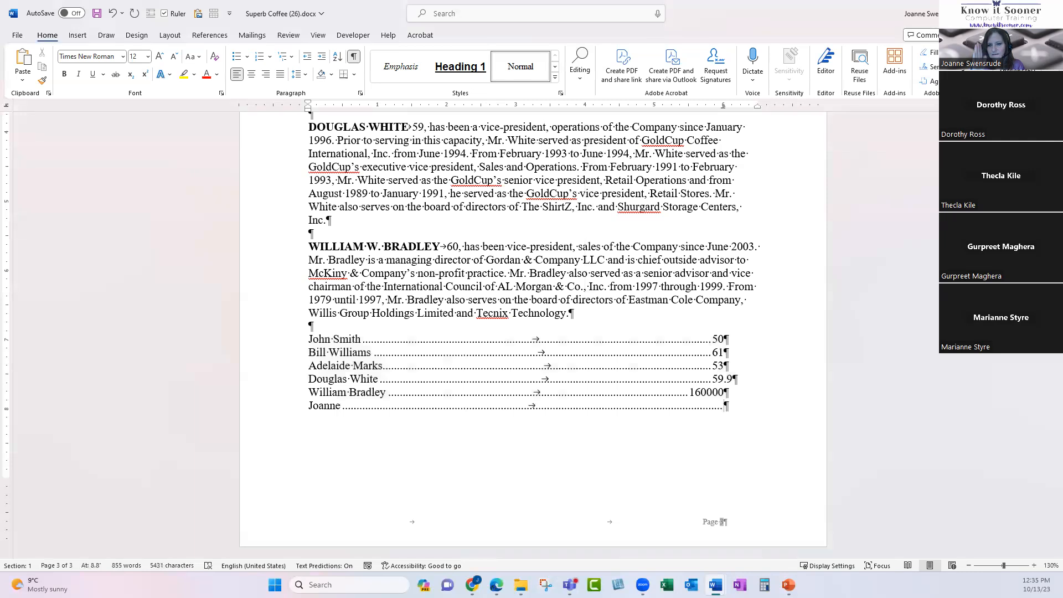
{"action": "type", "text": "2.5"}
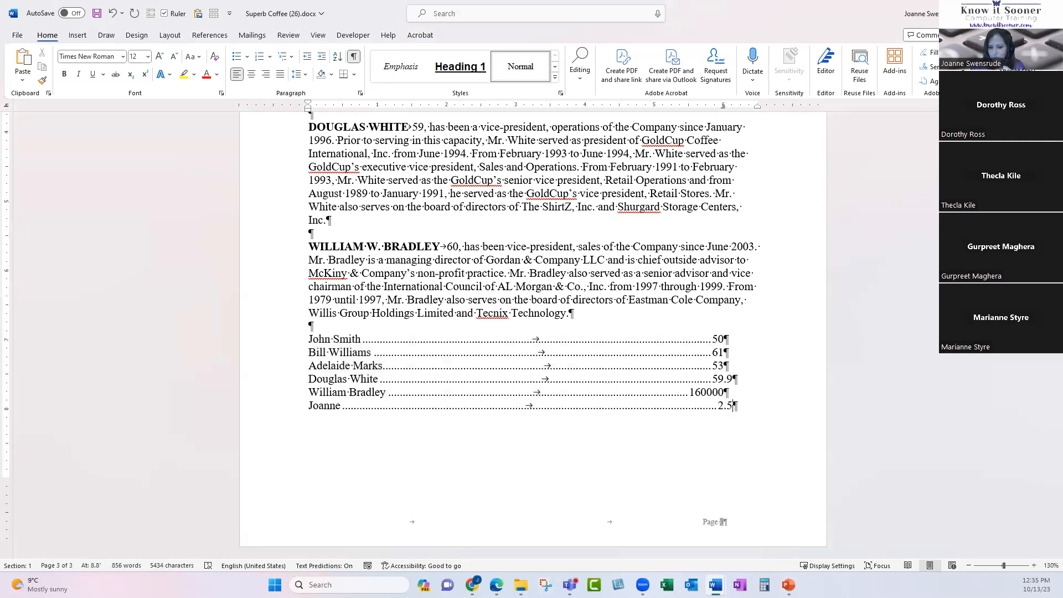
{"action": "type", "text": "0"}
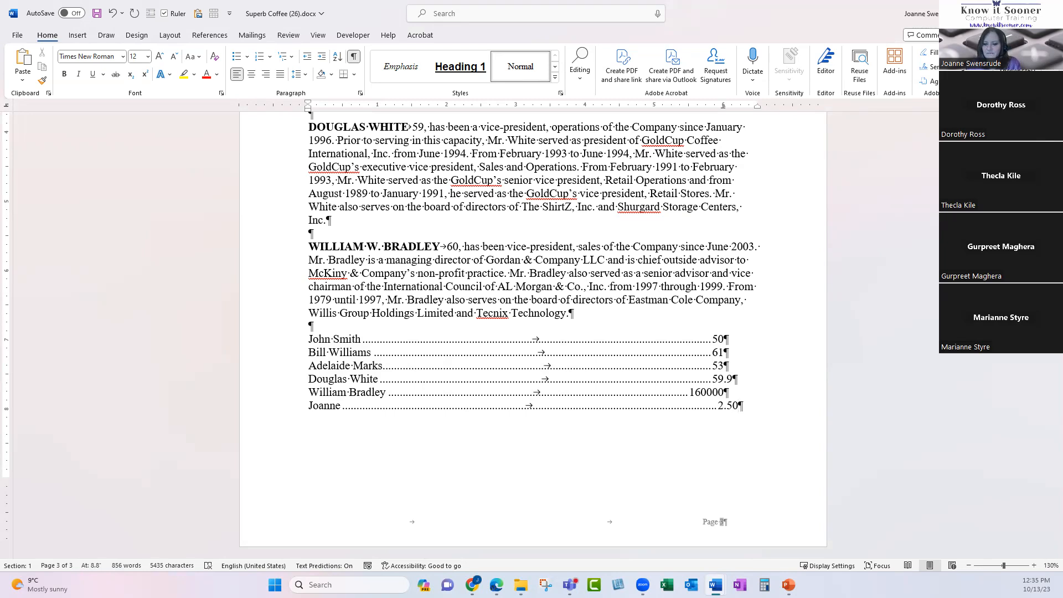
Add an Intro line with 9:00 AM on the dotted tab.
{"action": "left_click", "coordinate": [734, 339]}
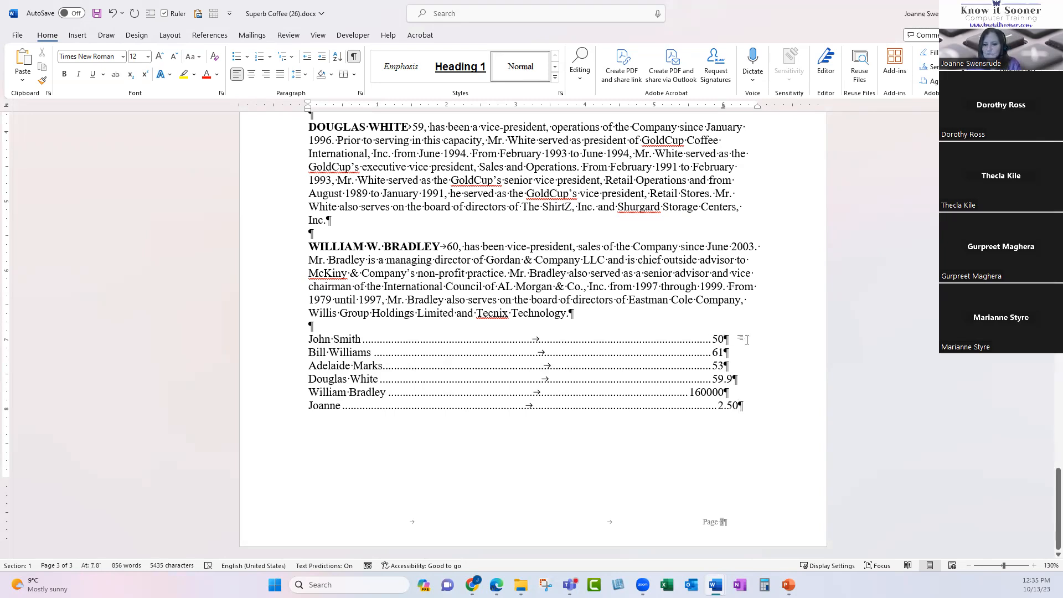
{"action": "left_click", "coordinate": [752, 406]}
{"action": "key", "text": "Return"}
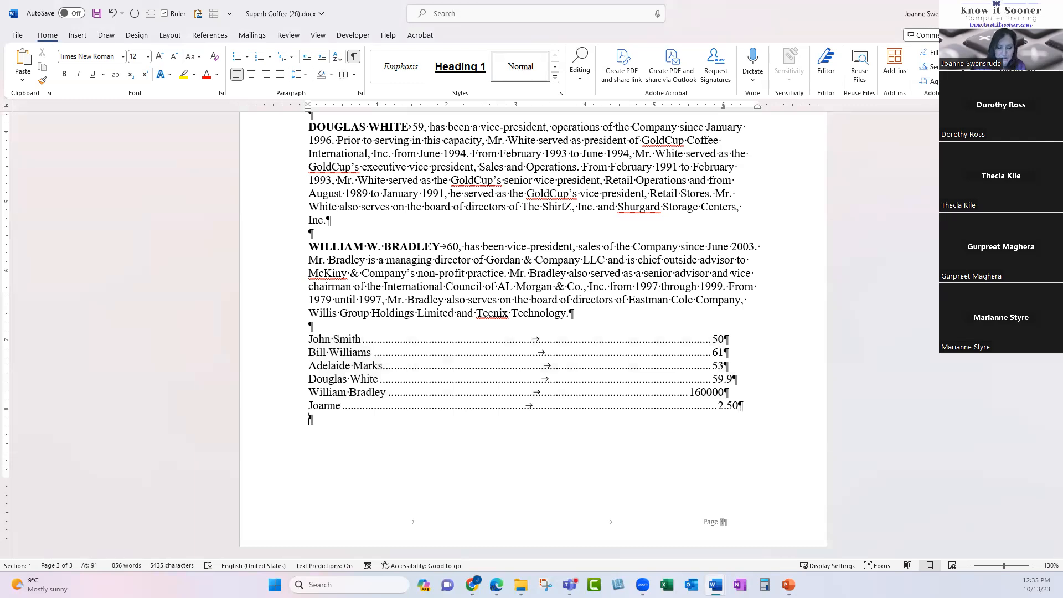
{"action": "type", "text": "intyro"}
{"action": "key", "text": "BackSpace"}
{"action": "key", "text": "BackSpace"}
{"action": "key", "text": "BackSpace"}
{"action": "key", "text": "BackSpace"}
{"action": "key", "text": "BackSpace"}
{"action": "key", "text": "BackSpace"}
{"action": "type", "text": "intro"}
{"action": "key", "text": "Tab"}
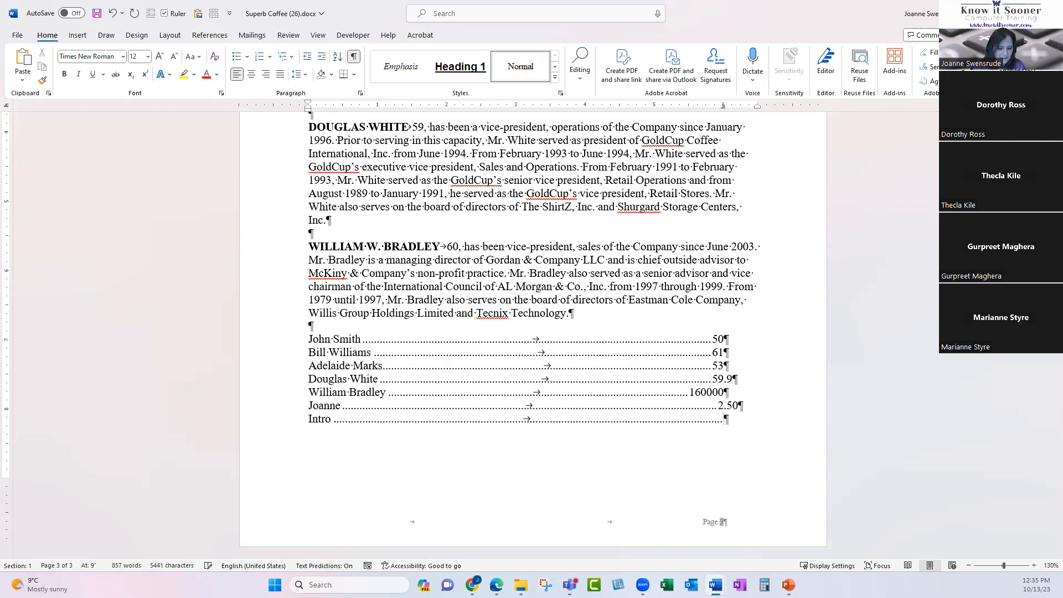
{"action": "type", "text": "9:0"}
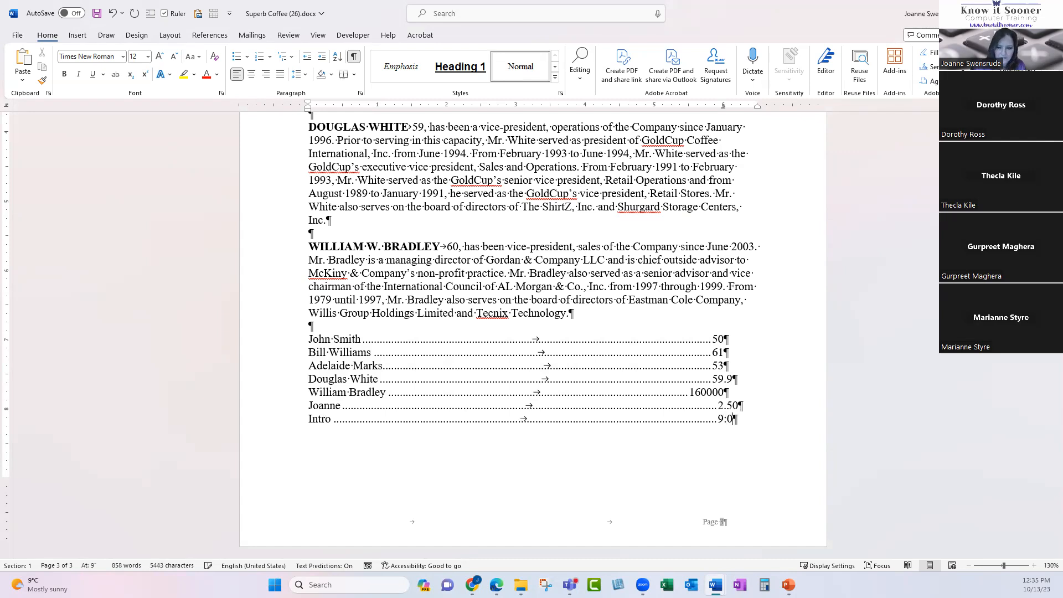
{"action": "type", "text": "0 AM"}
Add Coffee at 10:00 AM and Lunch at 1:00 PM as dotted-leader lines.
{"action": "key", "text": "Return"}
{"action": "type", "text": "Coffee"}
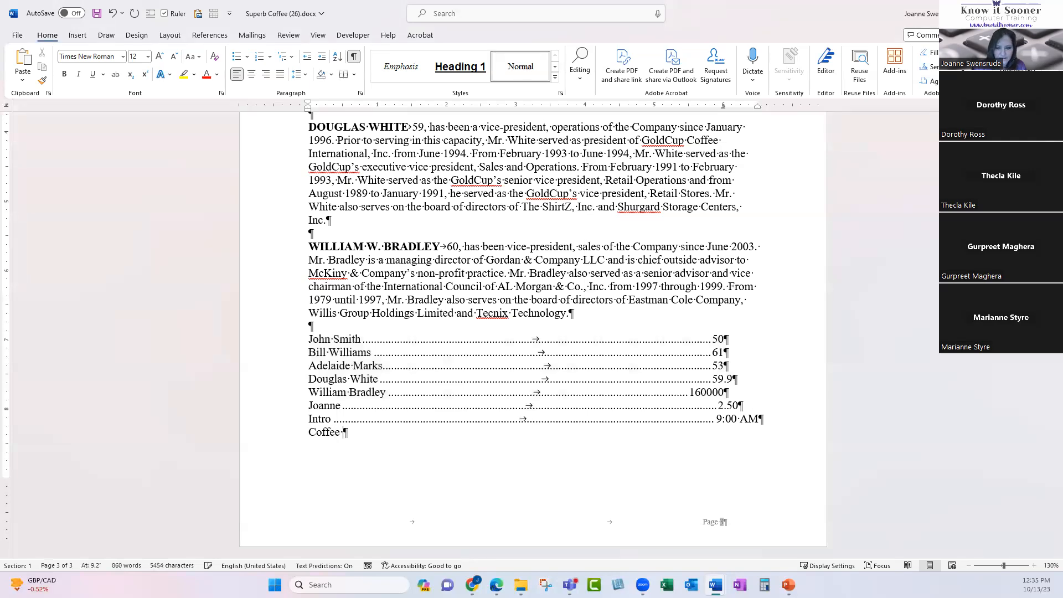
{"action": "key", "text": "Tab"}
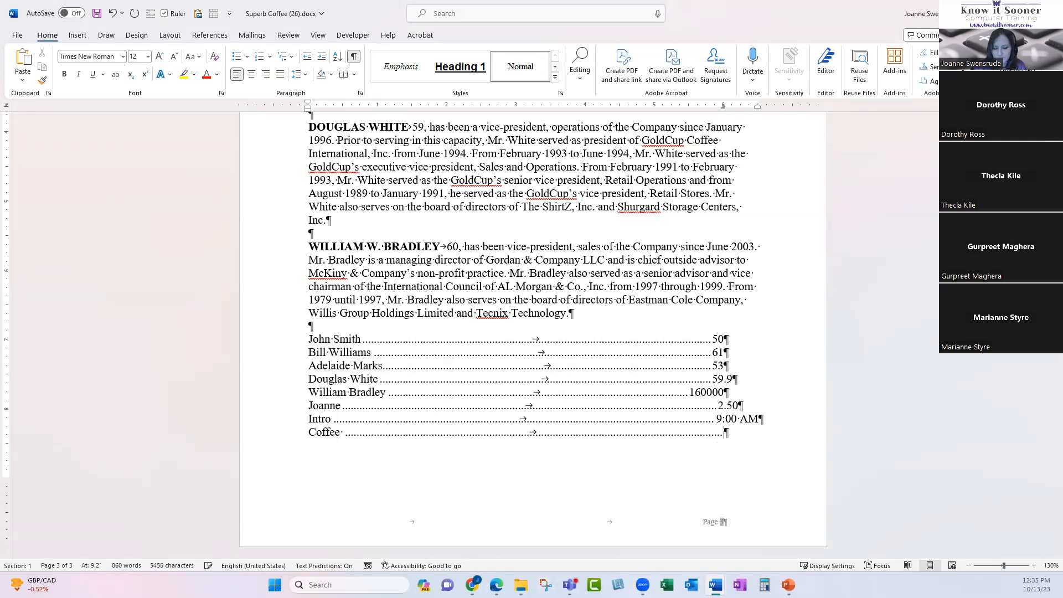
{"action": "type", "text": "10:00 a"}
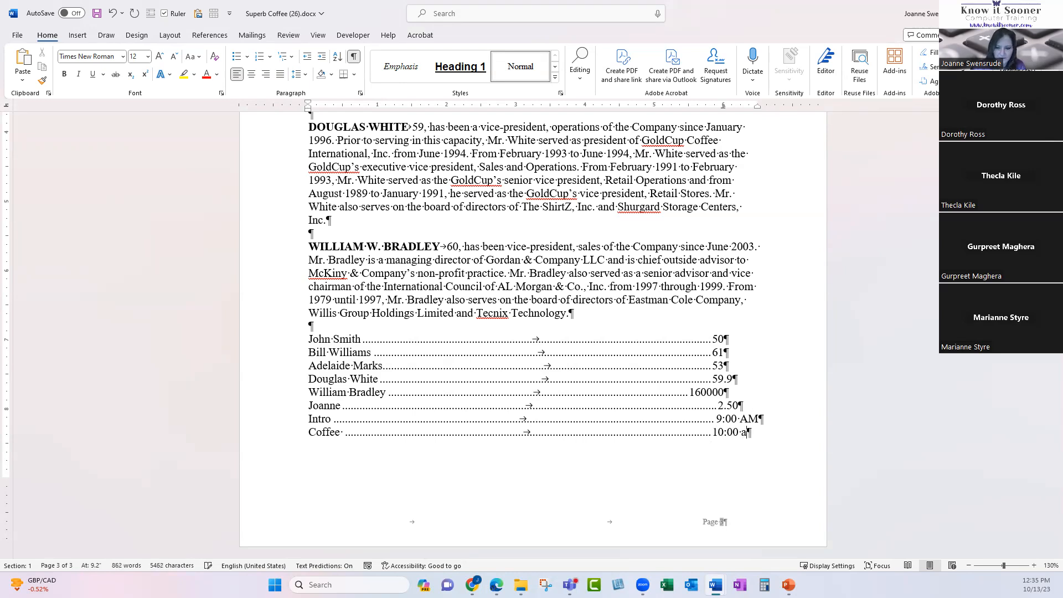
{"action": "key", "text": "BackSpace"}
{"action": "type", "text": "AM"}
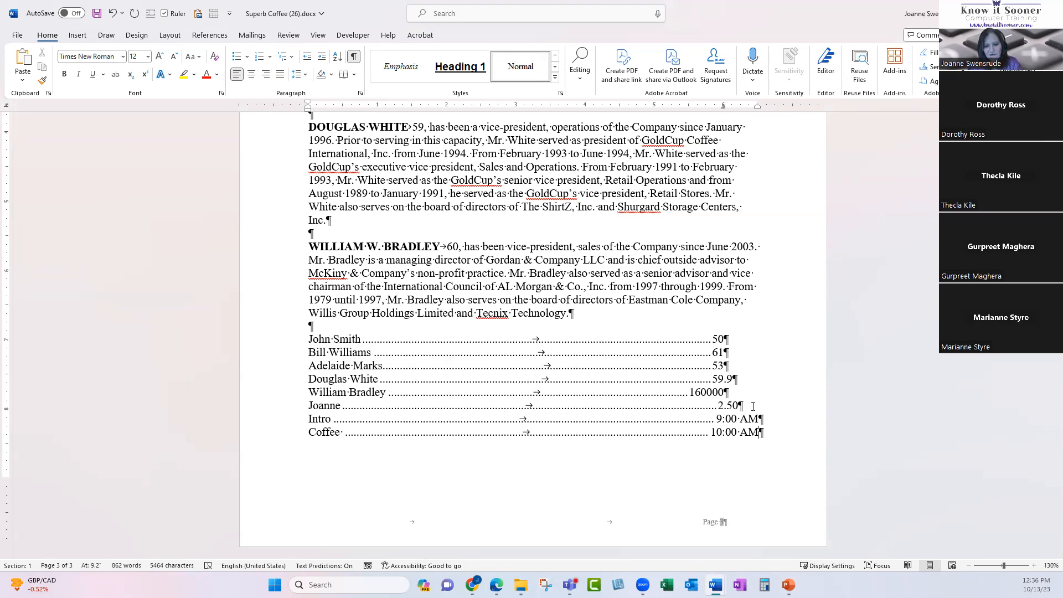
{"action": "key", "text": "Return"}
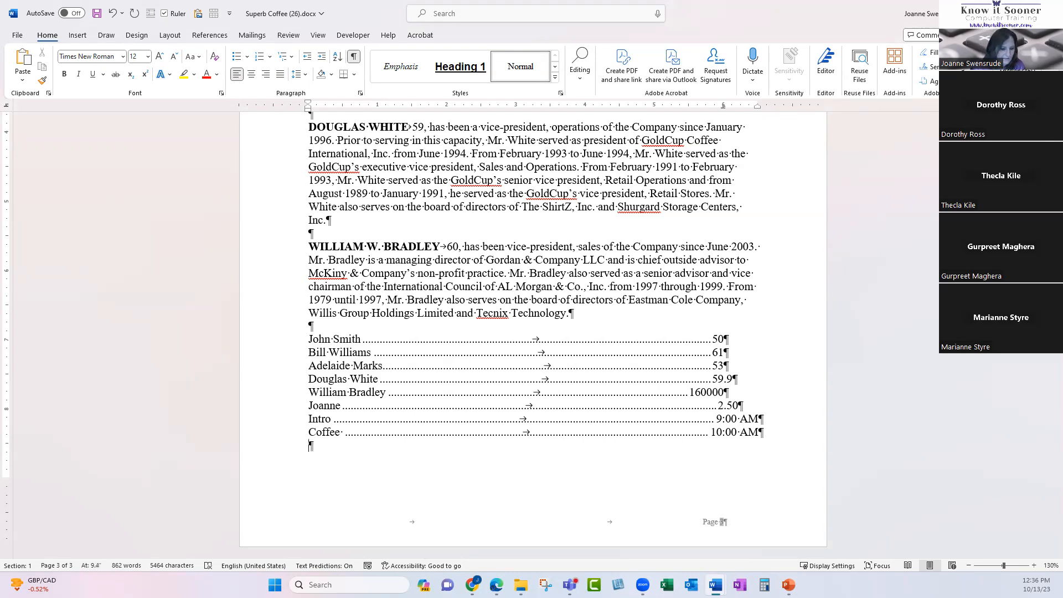
{"action": "type", "text": "Lunch"}
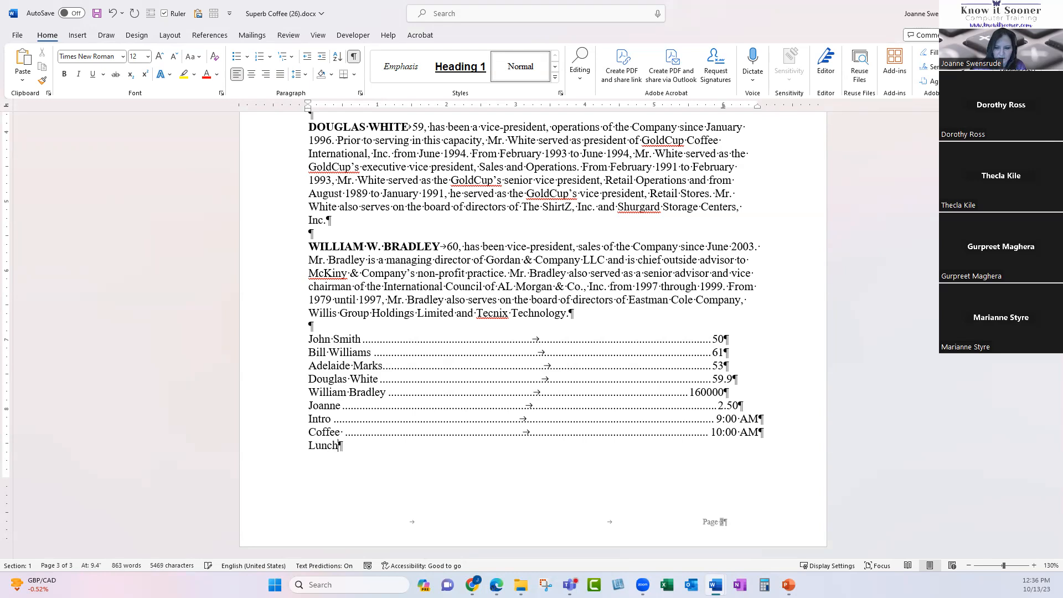
{"action": "key", "text": "Tab"}
{"action": "type", "text": "1:00 PM"}
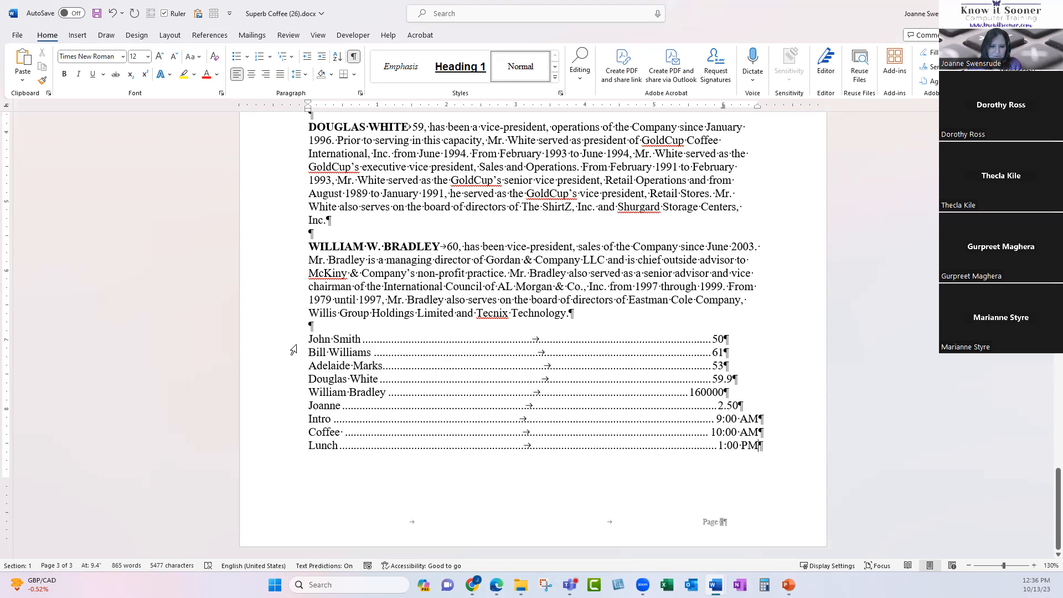
Move the nine list lines' right tab stop in to about 5 inches.
{"action": "left_click_drag", "start_coordinate": [291, 344], "coordinate": [268, 449]}
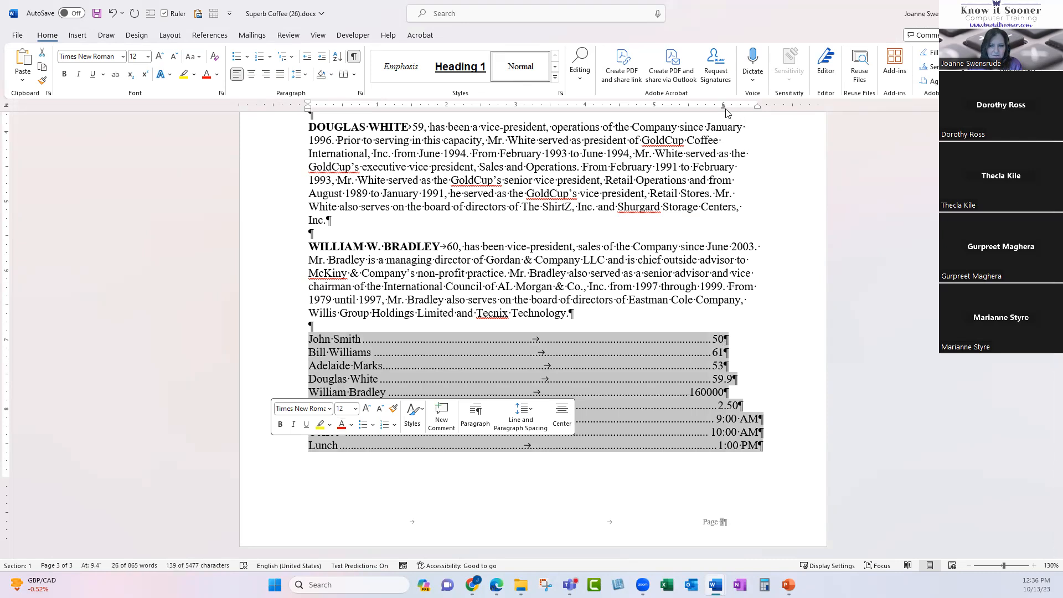
{"action": "left_click_drag", "start_coordinate": [723, 109], "coordinate": [620, 110]}
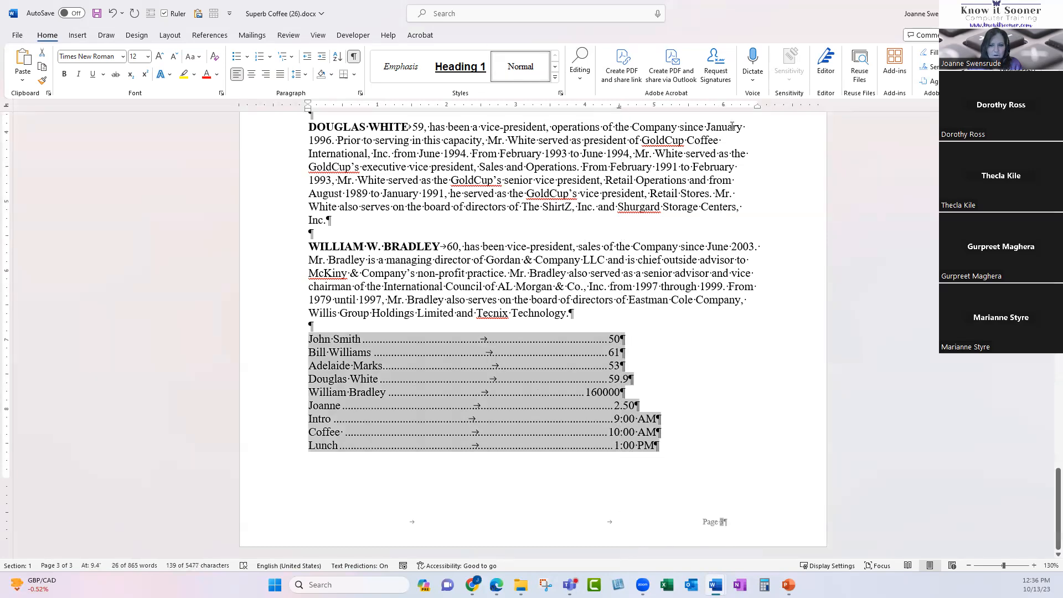
{"action": "left_click_drag", "start_coordinate": [619, 107], "coordinate": [550, 110]}
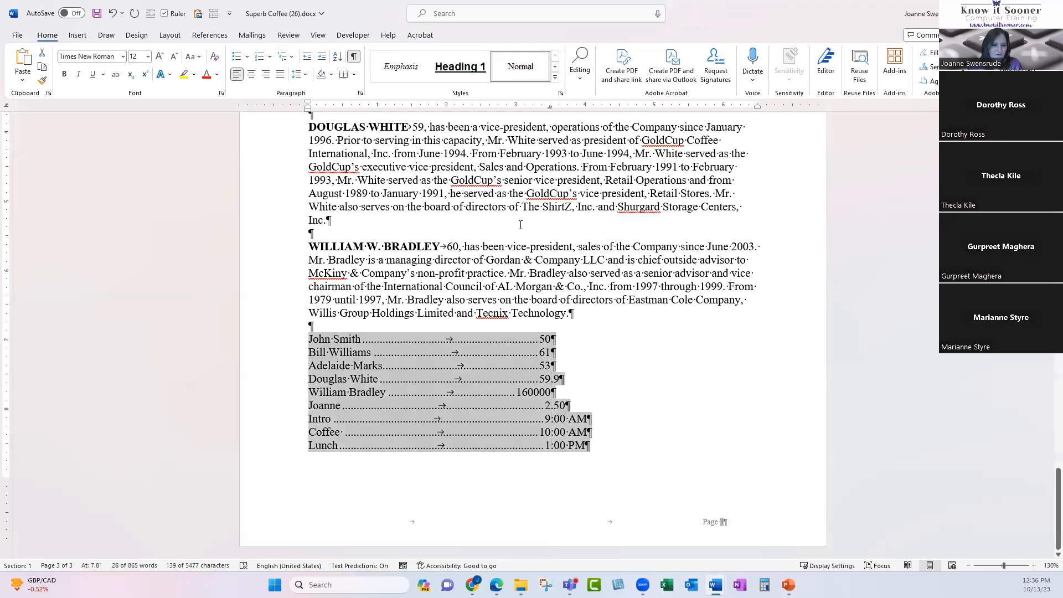
Add a left tab stop on the ruler for a notes column.
{"action": "left_click", "coordinate": [6, 108]}
{"action": "left_click", "coordinate": [7, 108]}
{"action": "left_click", "coordinate": [7, 108]}
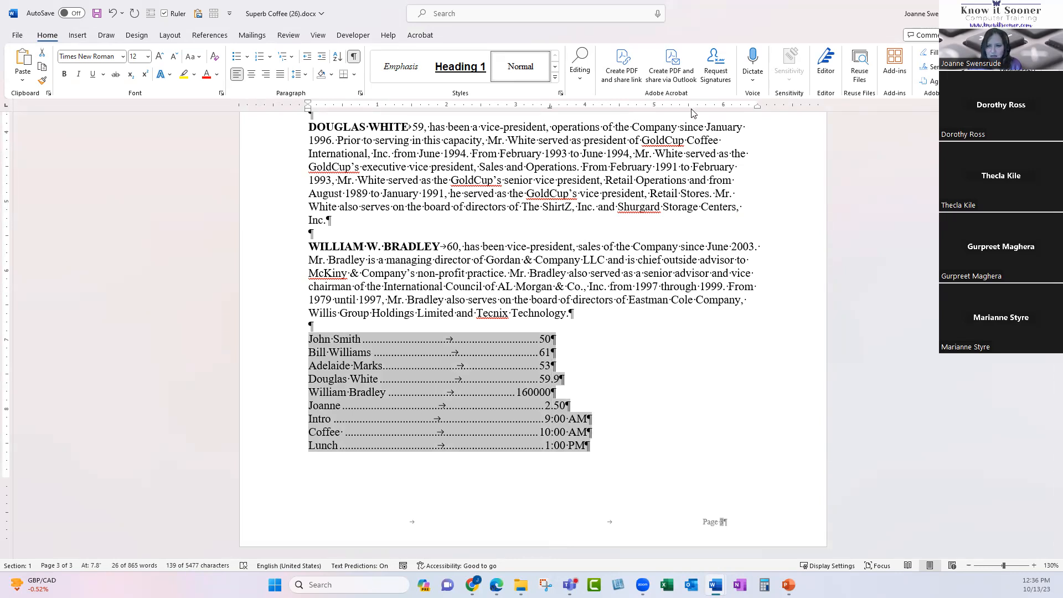
{"action": "left_click_drag", "start_coordinate": [689, 113], "coordinate": [689, 113]}
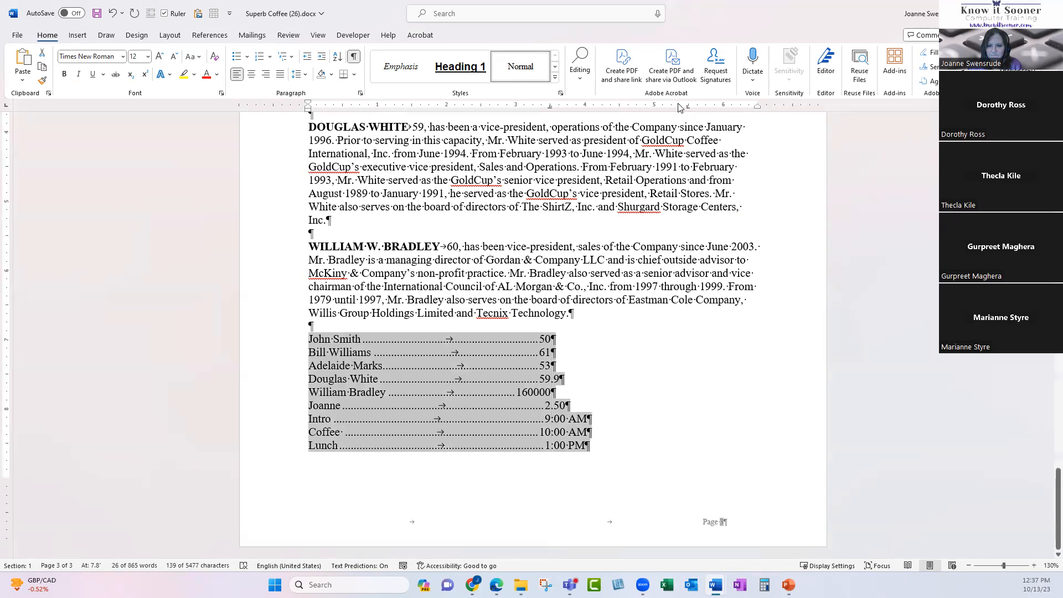
{"action": "left_click", "coordinate": [548, 330]}
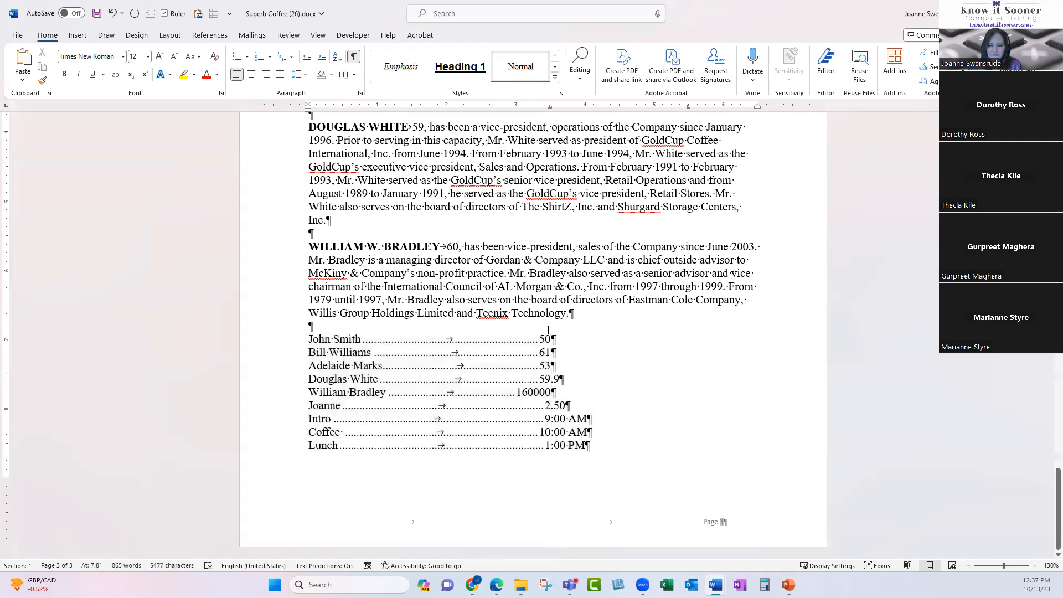
Add notes Paid, Not Paid, and 'Says she will pay next week' for the first three entries.
{"action": "key", "text": "Tab"}
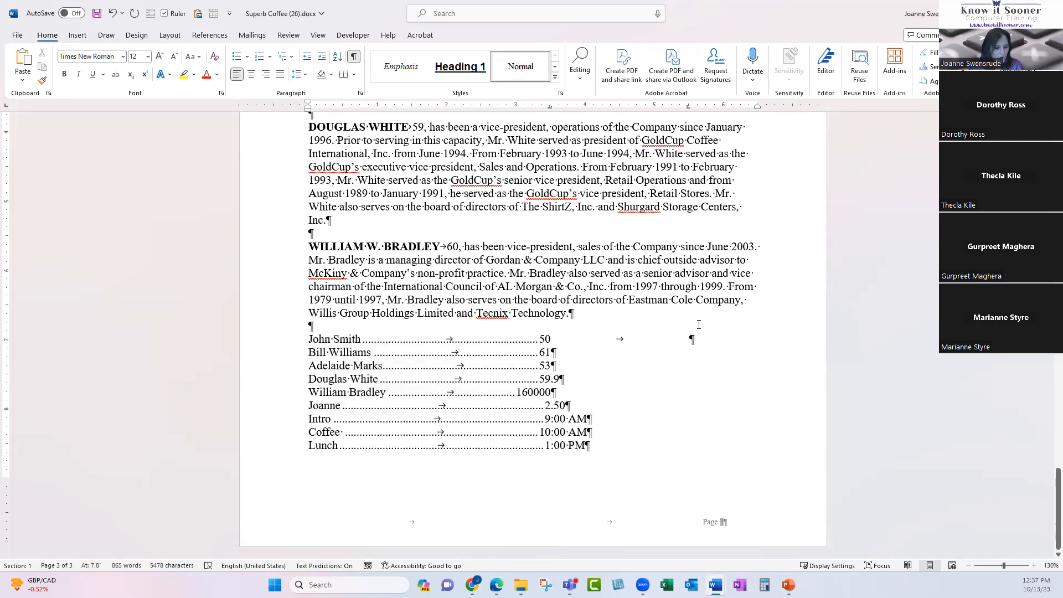
{"action": "type", "text": "Paid"}
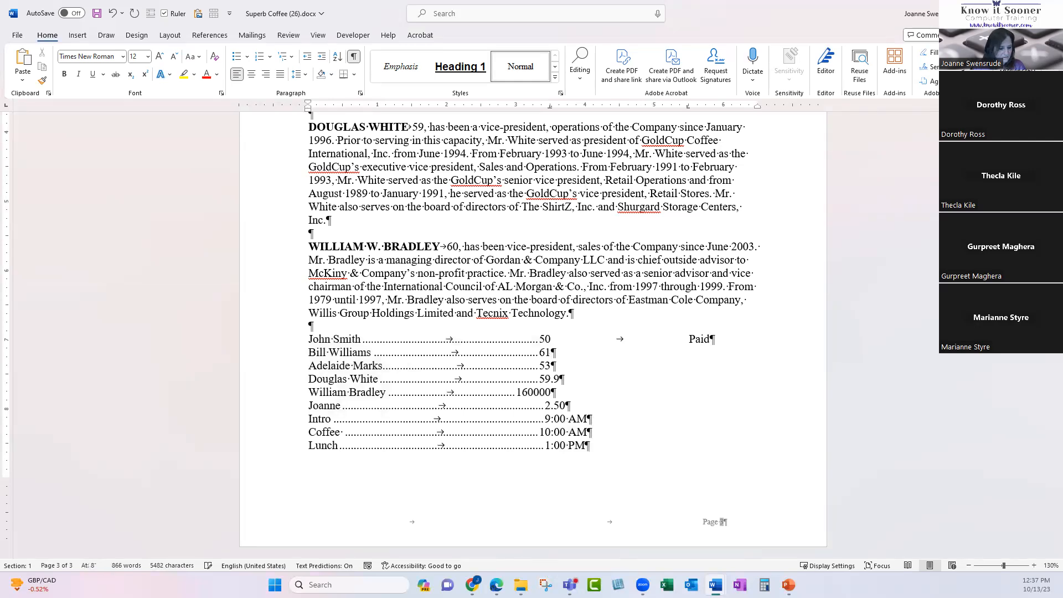
{"action": "key", "text": "Tab"}
{"action": "type", "text": "N"}
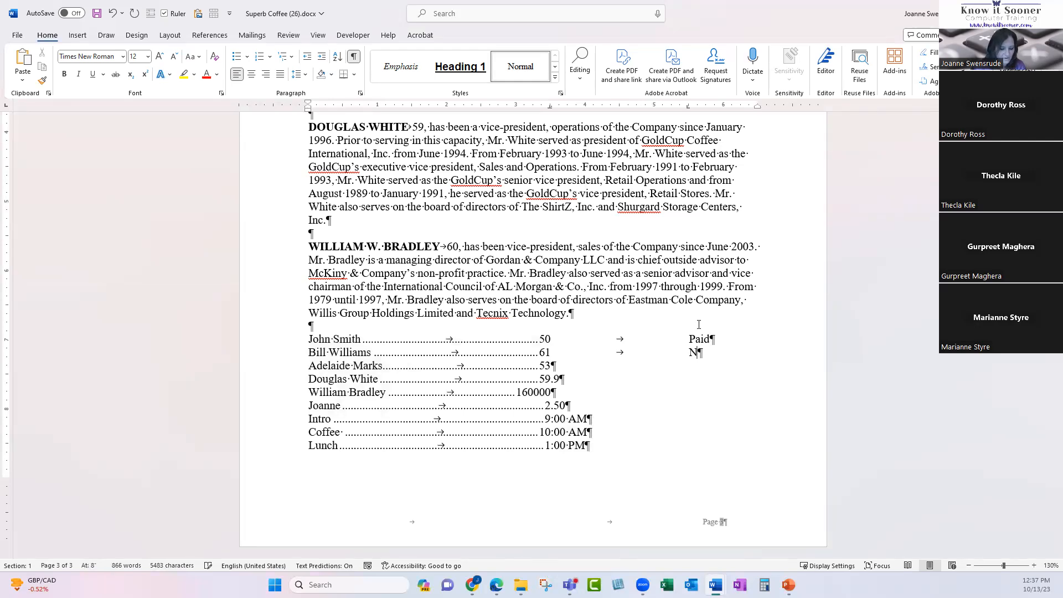
{"action": "type", "text": "ot Paid"}
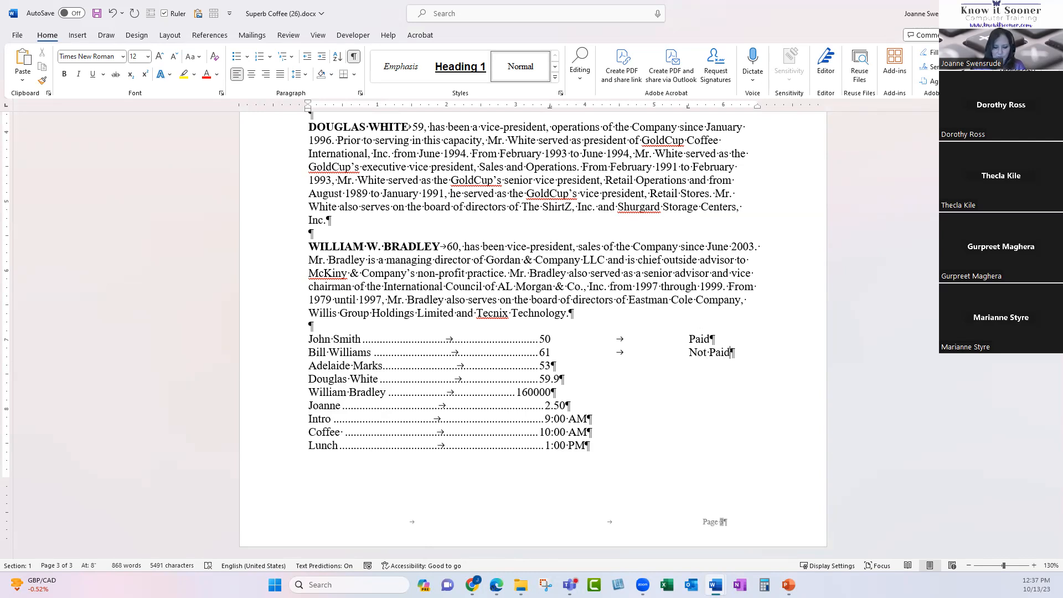
{"action": "key", "text": "Tab"}
{"action": "type", "text": "Says she will pay next week"}
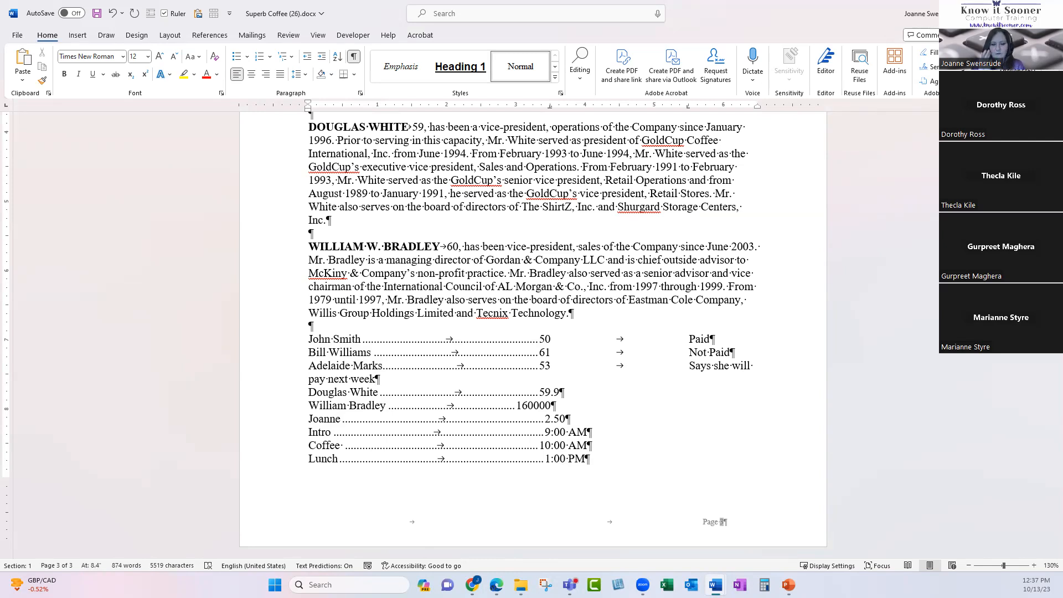
Replace the list's 5.5" left tab with a right tab at the right margin.
{"action": "left_click_drag", "start_coordinate": [296, 337], "coordinate": [305, 460]}
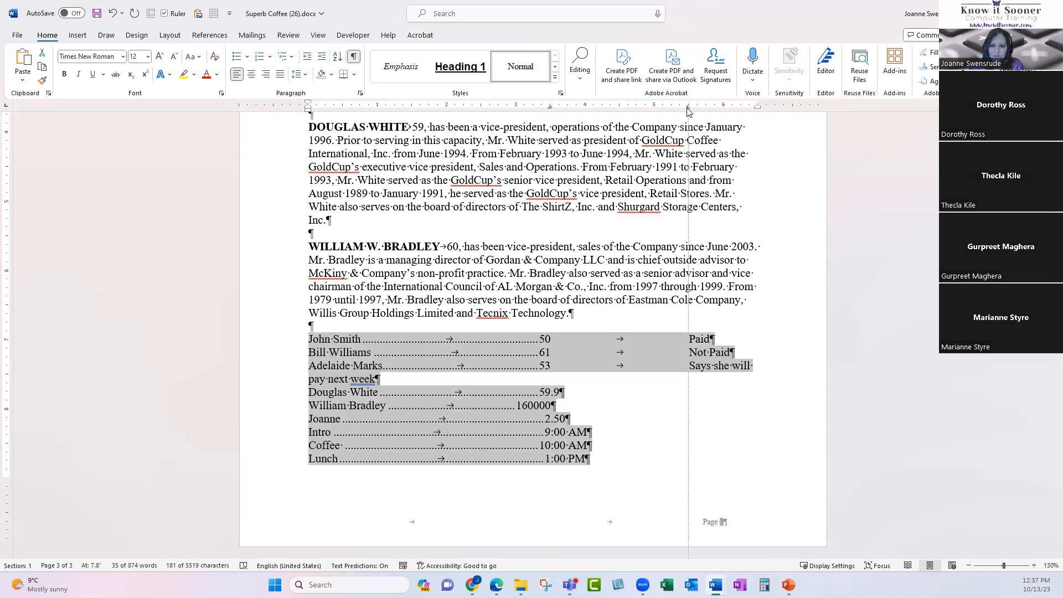
{"action": "left_click_drag", "start_coordinate": [681, 171], "coordinate": [677, 171]}
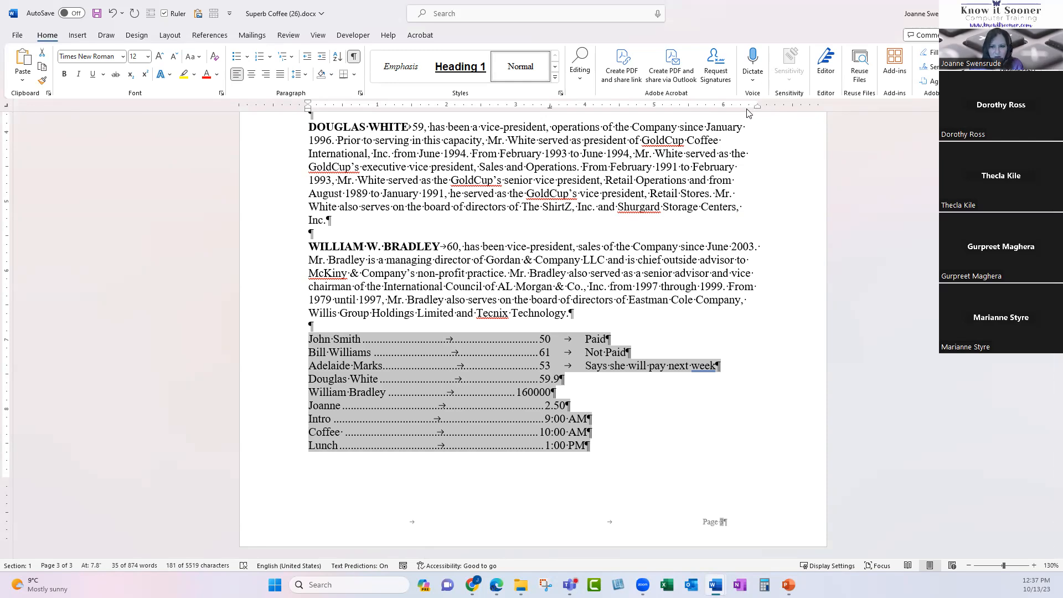
{"action": "left_click_drag", "start_coordinate": [746, 110], "coordinate": [749, 111]}
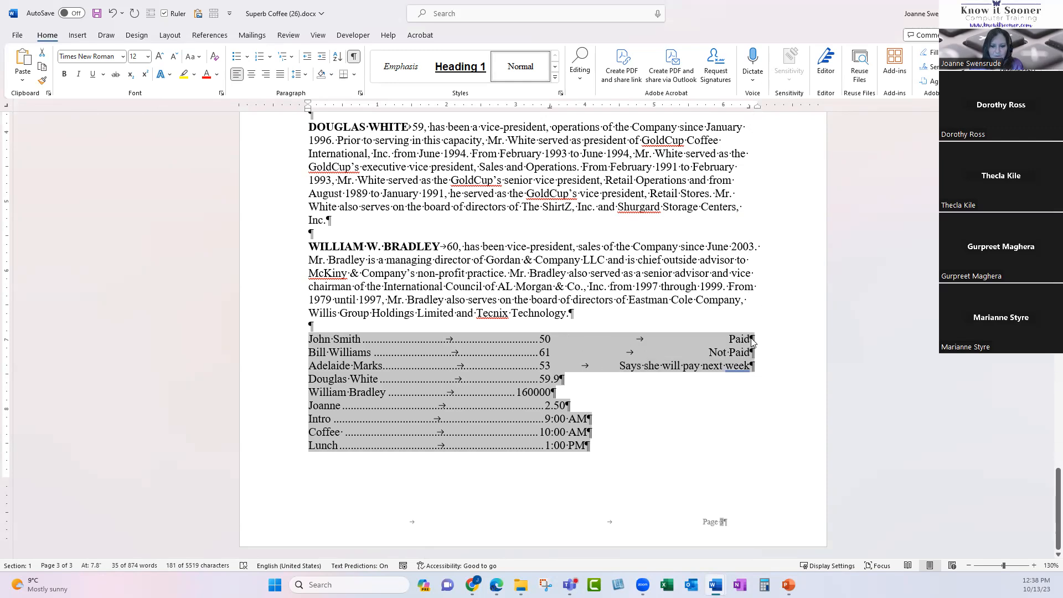
{"action": "left_click", "coordinate": [747, 388]}
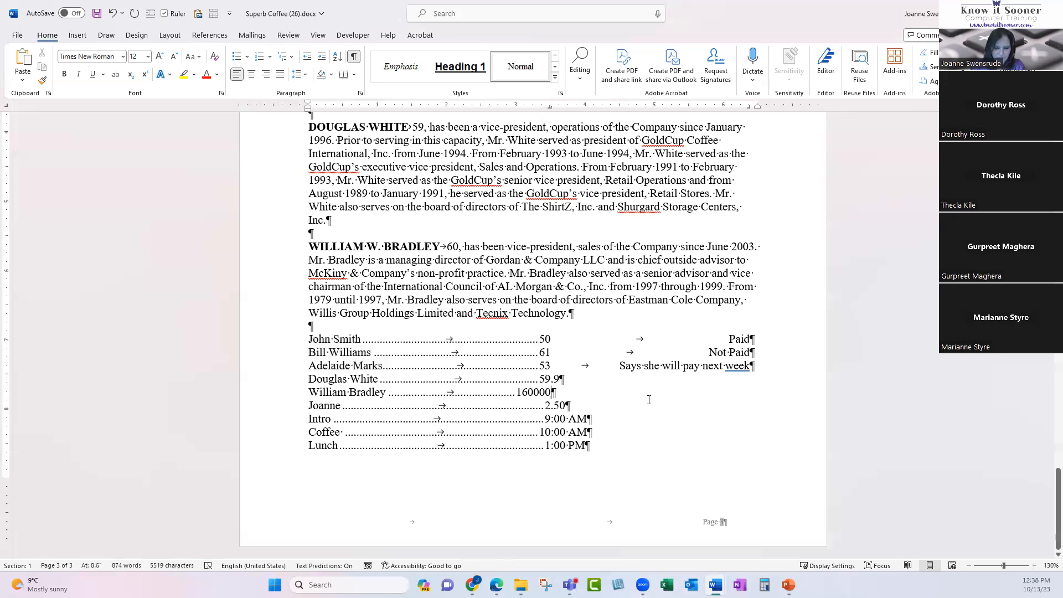
{"action": "key", "text": "Tab"}
{"action": "key", "text": "Tab"}
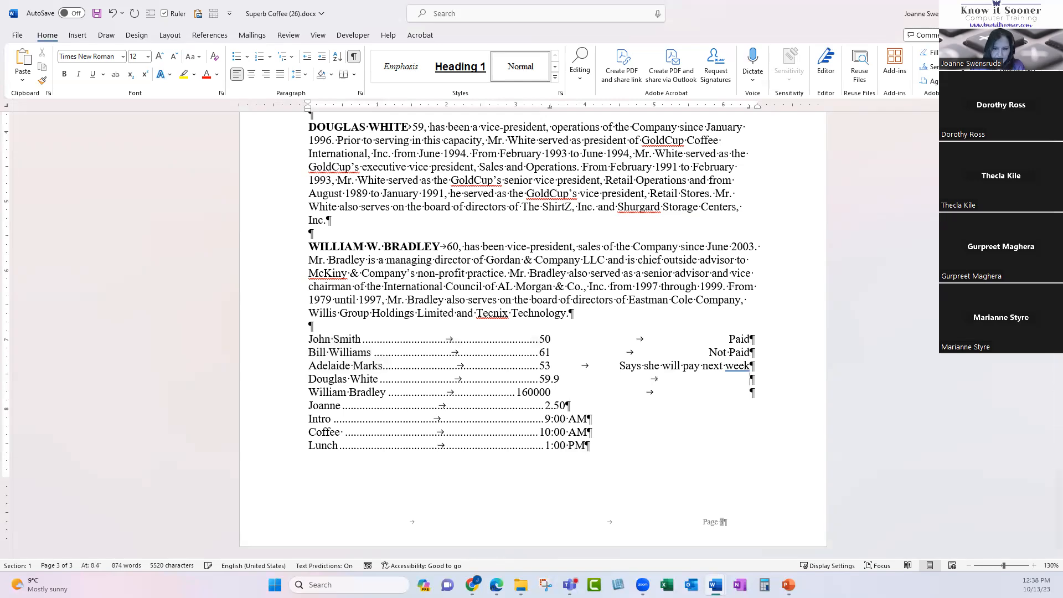
{"action": "type", "text": "will"}
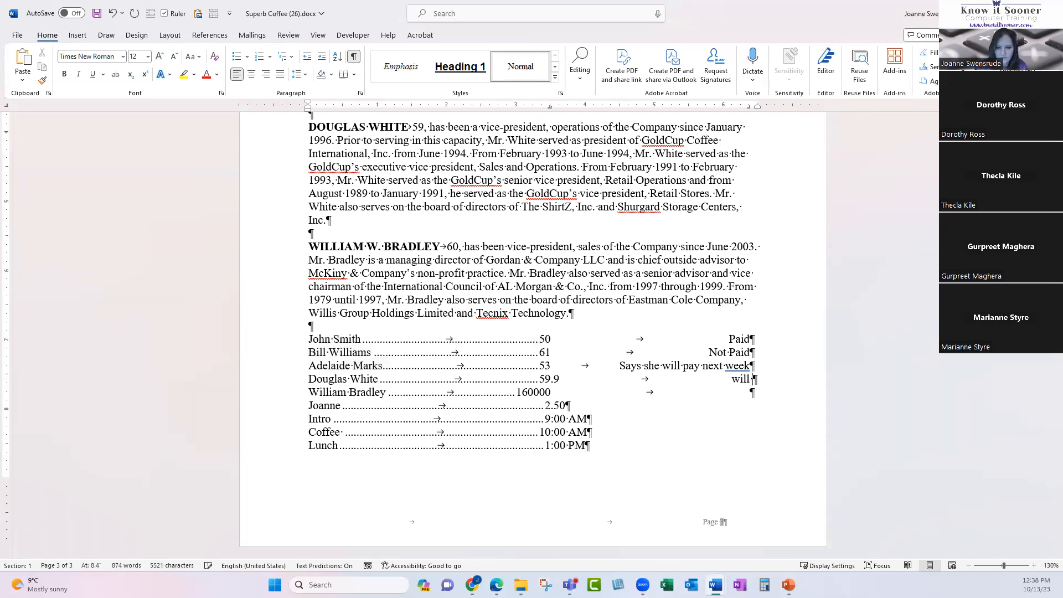
{"action": "type", "text": " pay asap"}
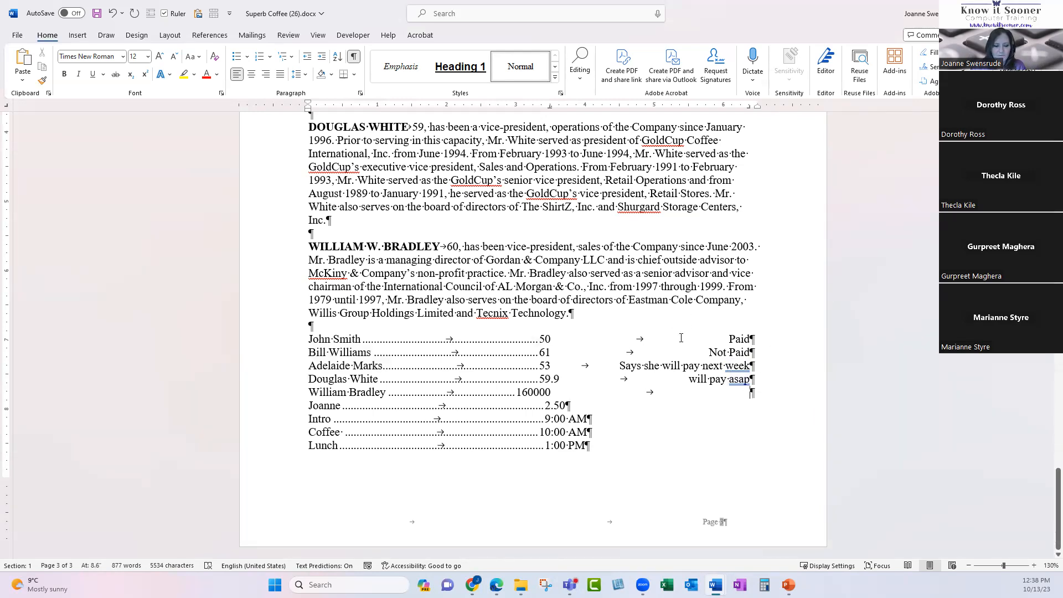
Add a tab and 'For 2023' after the Our Commitment heading.
{"action": "scroll", "coordinate": [680, 338], "scroll_direction": "up", "scroll_amount": 10}
{"action": "scroll", "coordinate": [628, 330], "scroll_direction": "up", "scroll_amount": 8}
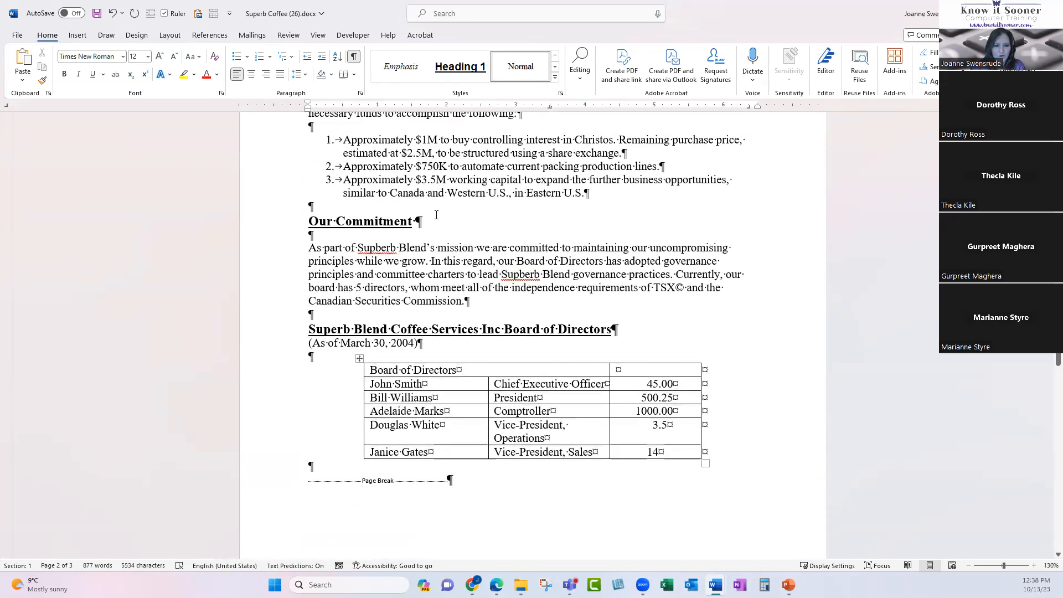
{"action": "left_click", "coordinate": [436, 215]}
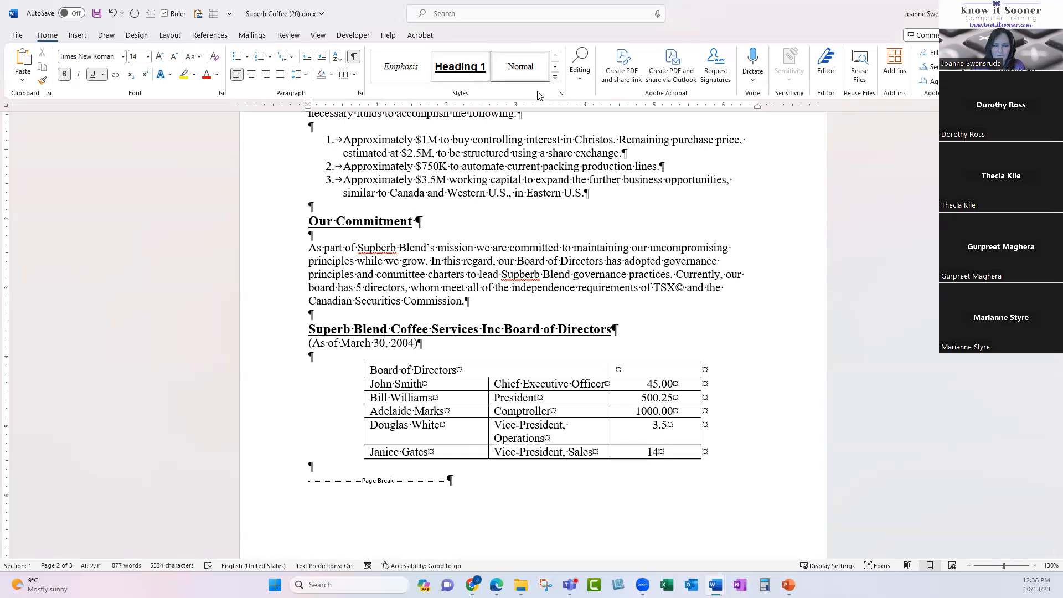
{"action": "left_click", "coordinate": [457, 216]}
{"action": "key", "text": "Tab"}
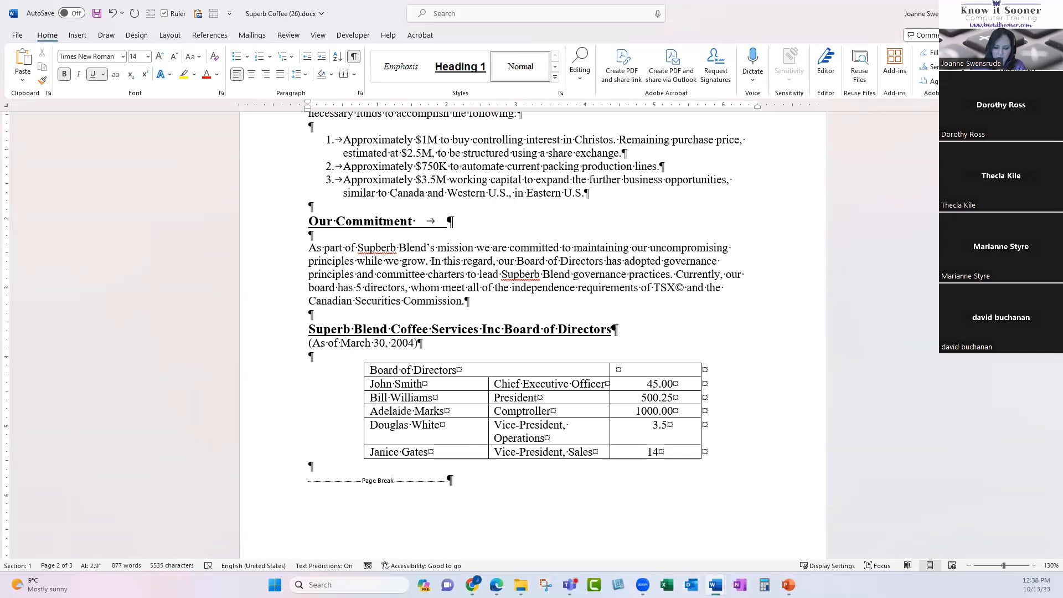
{"action": "type", "text": "For 2023"}
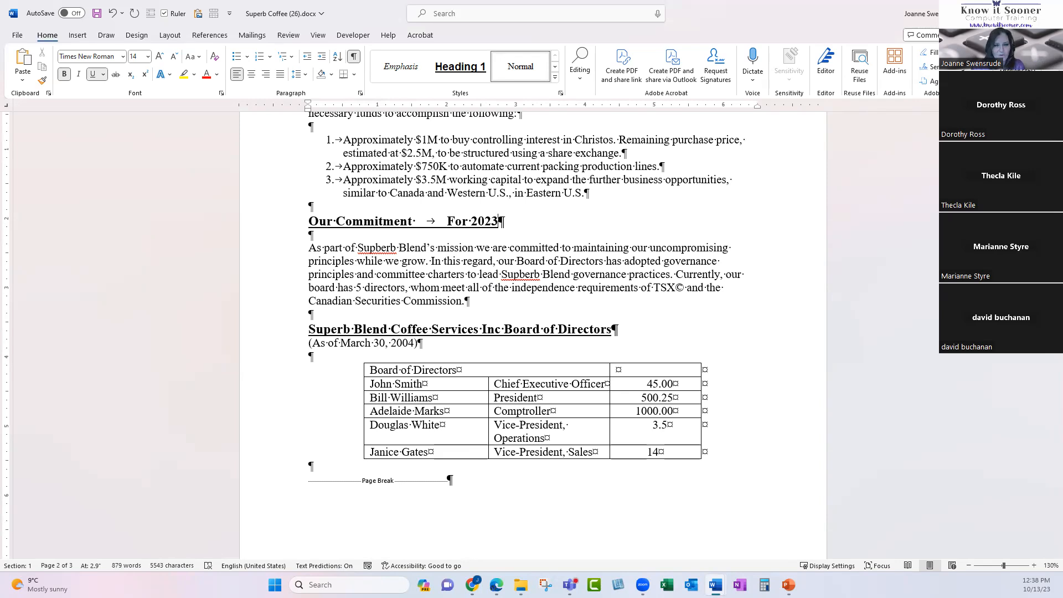
Move the heading's tab stop to the right margin and extend the year to 2023-2024.
{"action": "left_click", "coordinate": [299, 221]}
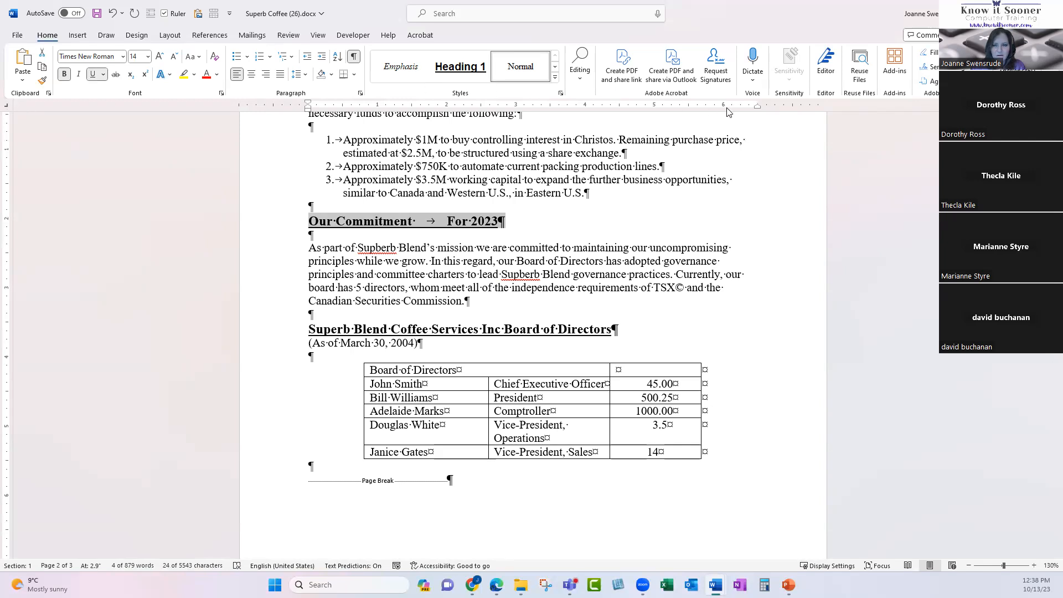
{"action": "left_click_drag", "start_coordinate": [750, 108], "coordinate": [750, 111]}
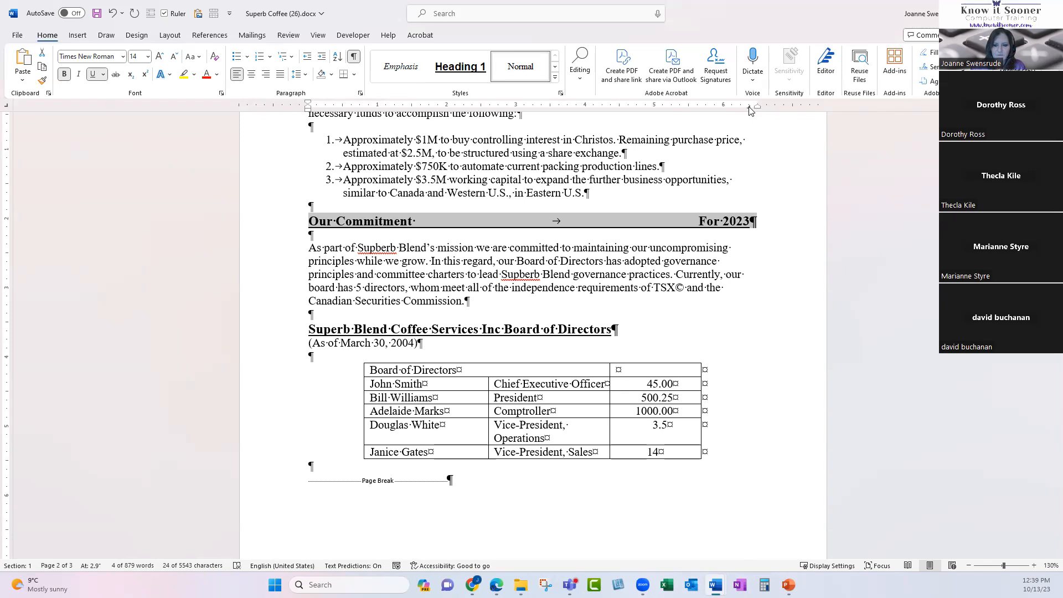
{"action": "left_click", "coordinate": [723, 224]}
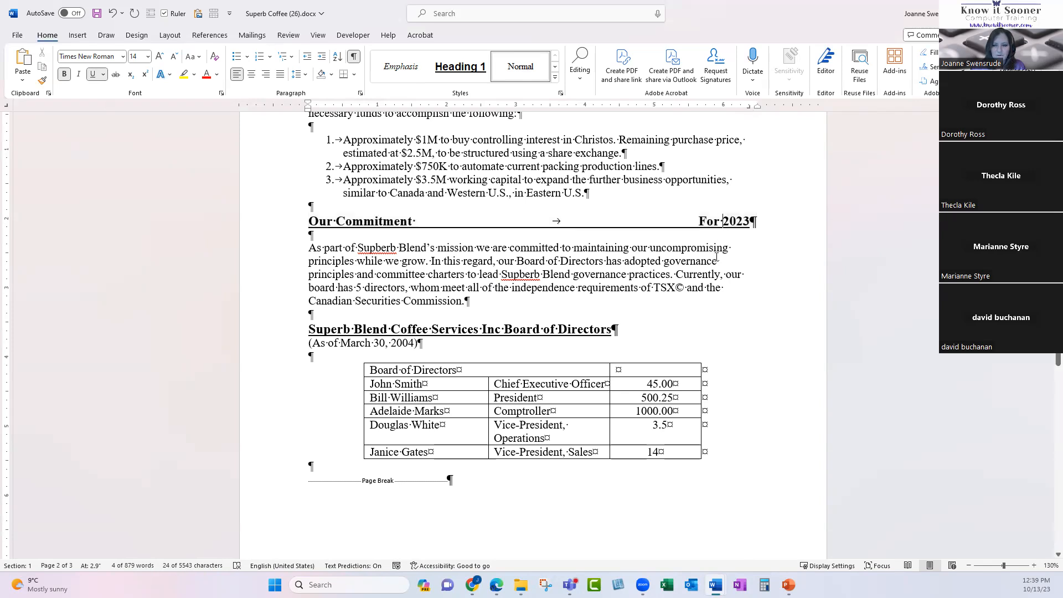
{"action": "left_click", "coordinate": [747, 224]}
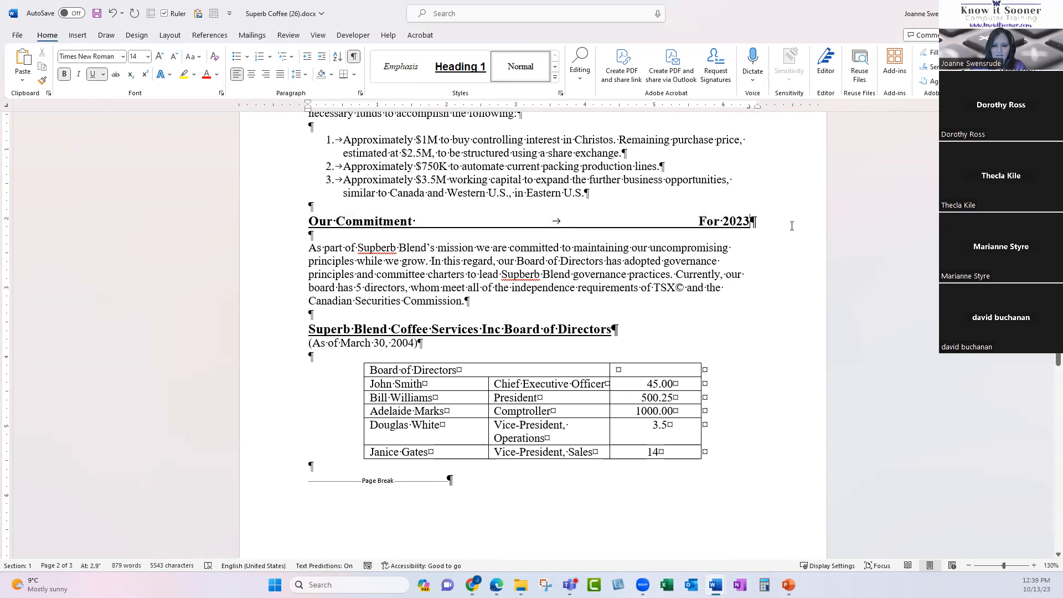
{"action": "type", "text": "-2024"}
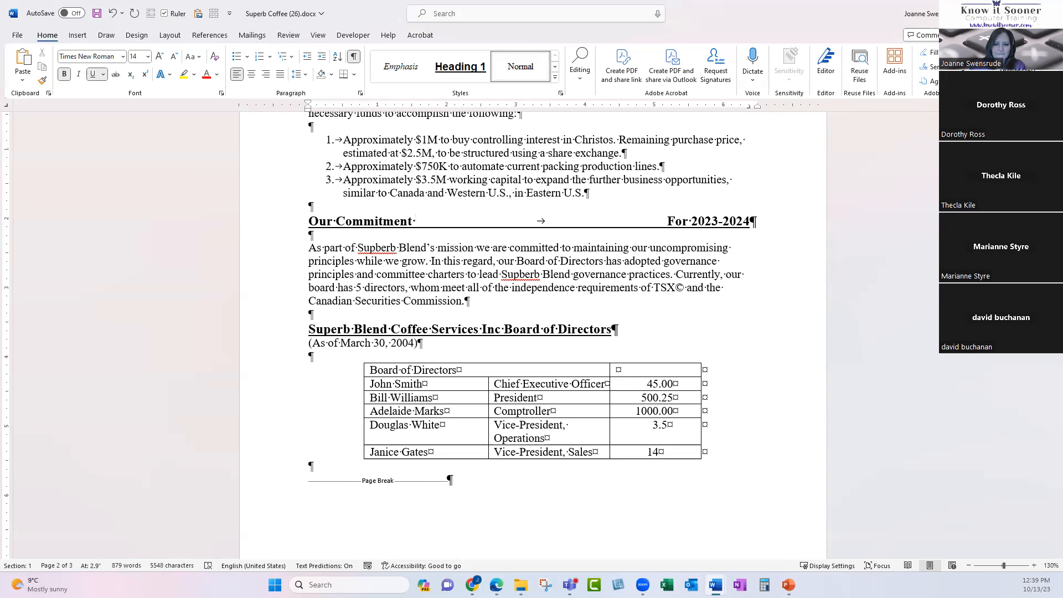
{"action": "scroll", "coordinate": [675, 258], "scroll_direction": "up", "scroll_amount": 4}
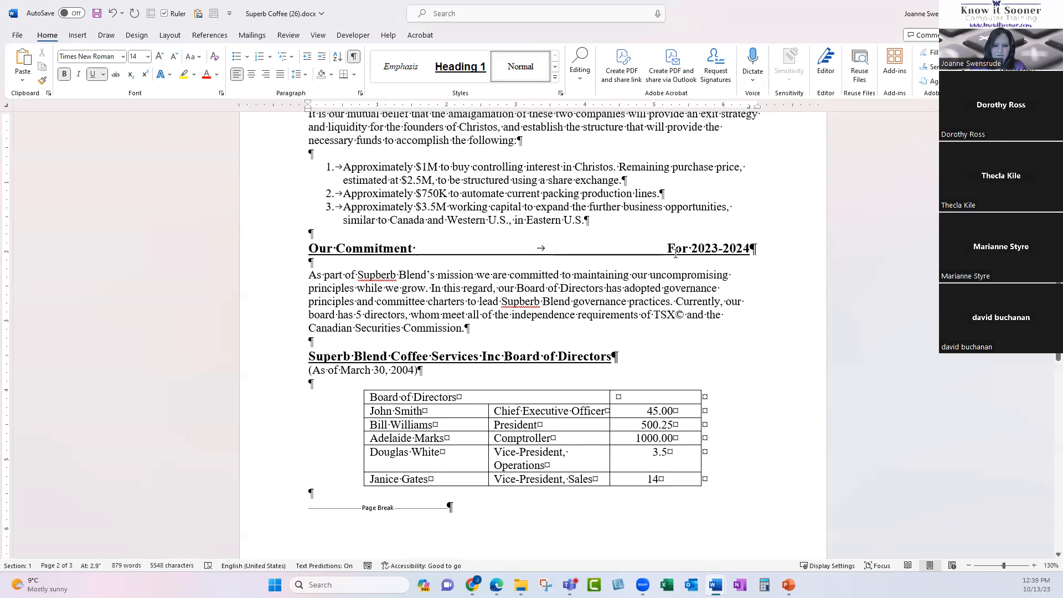
Add tabs and 'Is this enough room' after Funding Requirement, then remove one tab.
{"action": "scroll", "coordinate": [674, 258], "scroll_direction": "up", "scroll_amount": 12}
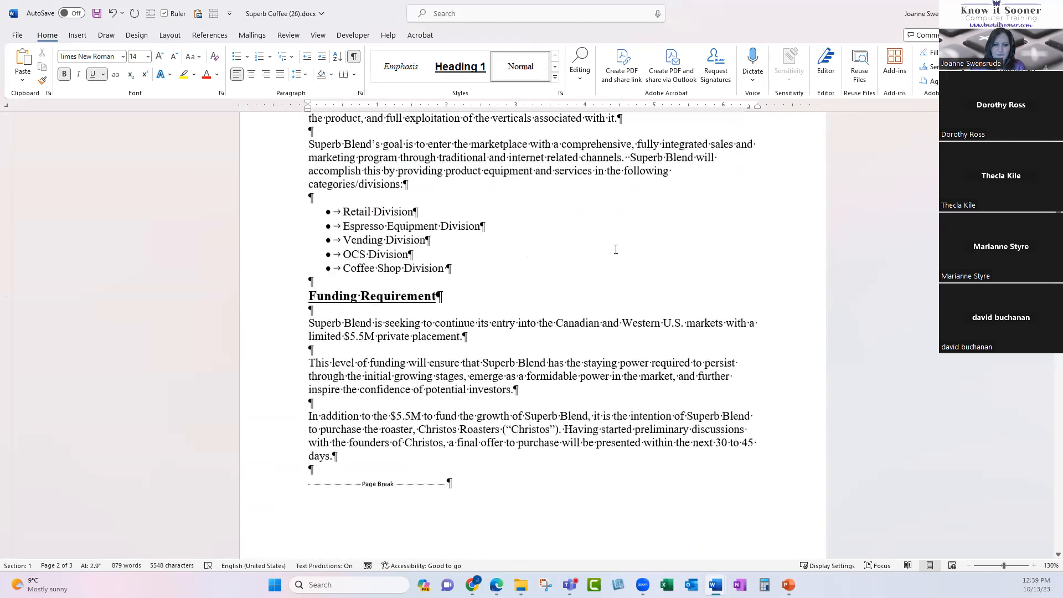
{"action": "left_click", "coordinate": [481, 297]}
{"action": "key", "text": "Tab"}
{"action": "key", "text": "Tab"}
{"action": "key", "text": "Tab"}
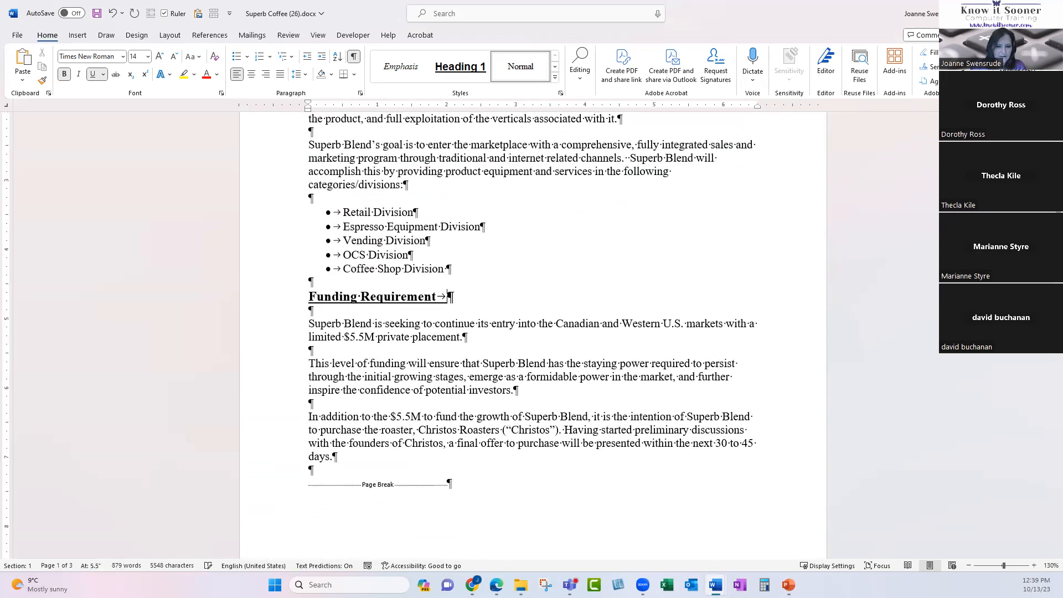
{"action": "key", "text": "Tab"}
{"action": "key", "text": "Tab"}
{"action": "key", "text": "Tab"}
{"action": "key", "text": "Tab"}
{"action": "key", "text": "Tab"}
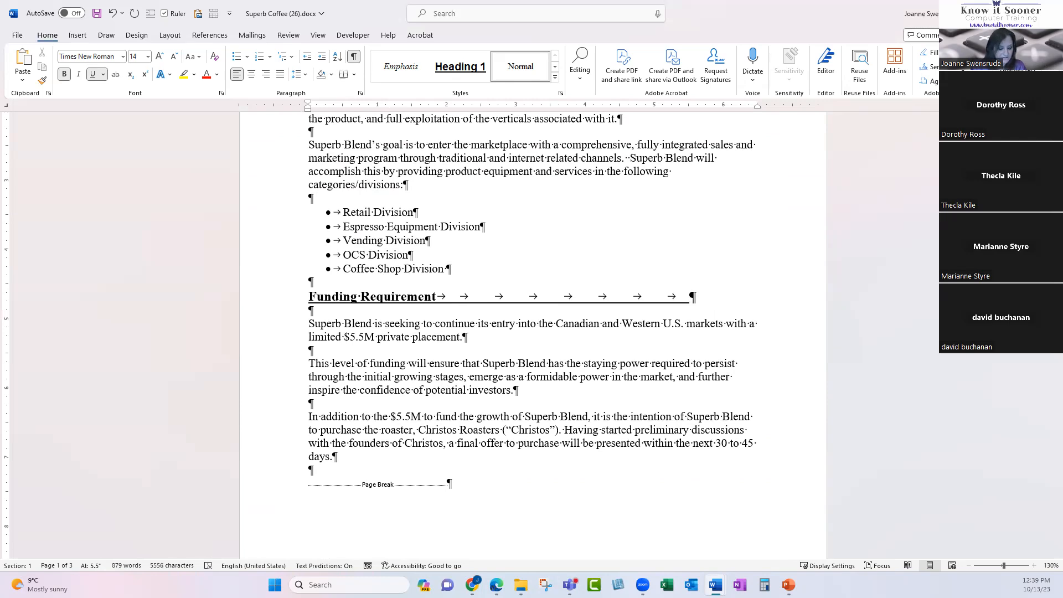
{"action": "type", "text": "Is this enough room"}
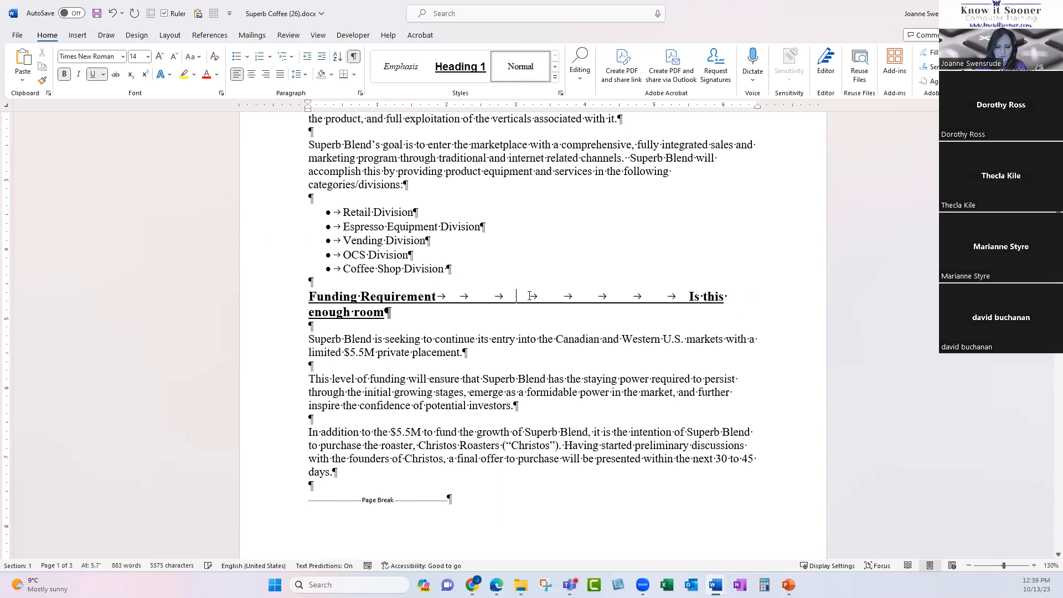
{"action": "key", "text": "Delete"}
{"action": "key", "text": "Delete"}
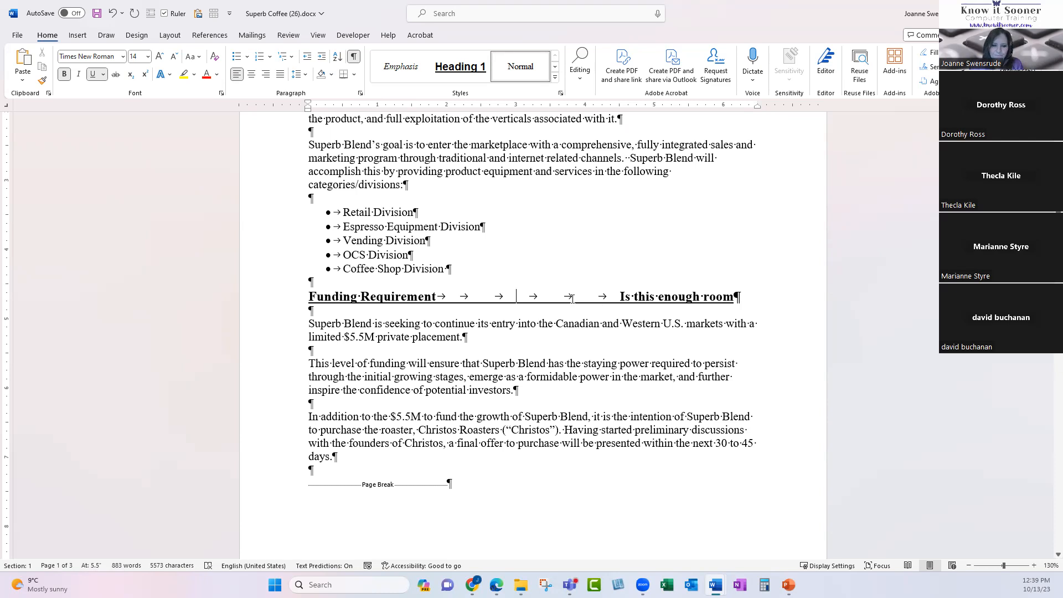
{"action": "scroll", "coordinate": [572, 298], "scroll_direction": "down", "scroll_amount": 6}
{"action": "scroll", "coordinate": [567, 303], "scroll_direction": "down", "scroll_amount": 5}
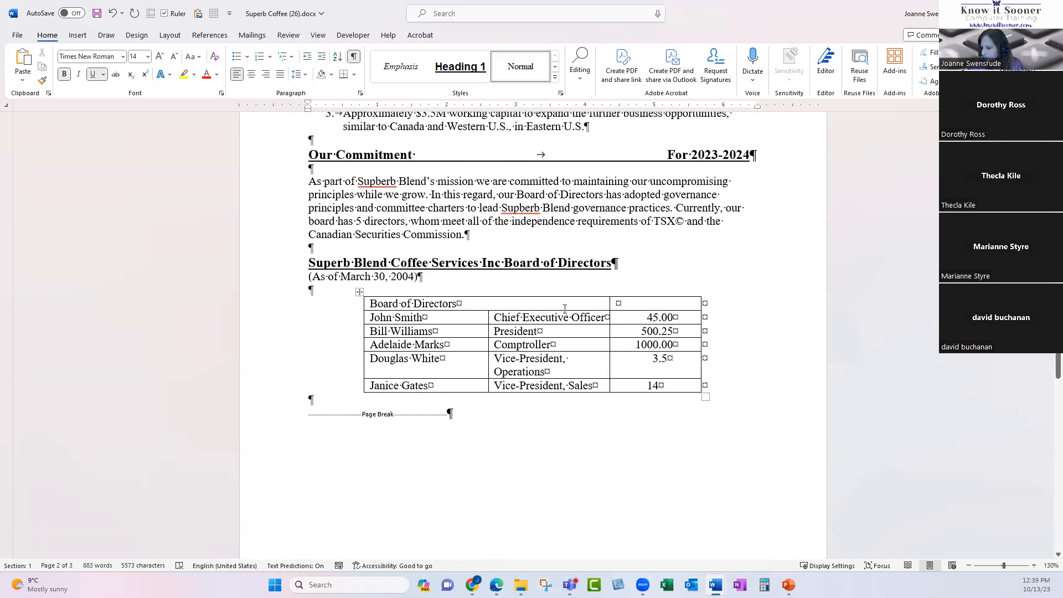
Remove the right-aligned tab stop from the John Smith to Lunch list lines.
{"action": "scroll", "coordinate": [564, 309], "scroll_direction": "down", "scroll_amount": 1}
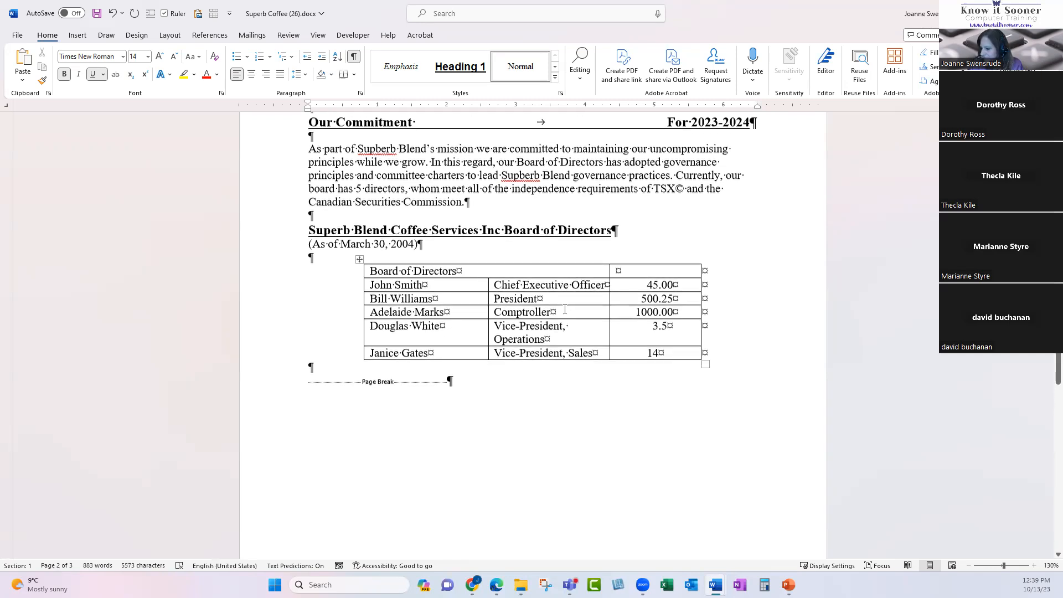
{"action": "scroll", "coordinate": [556, 318], "scroll_direction": "down", "scroll_amount": 1}
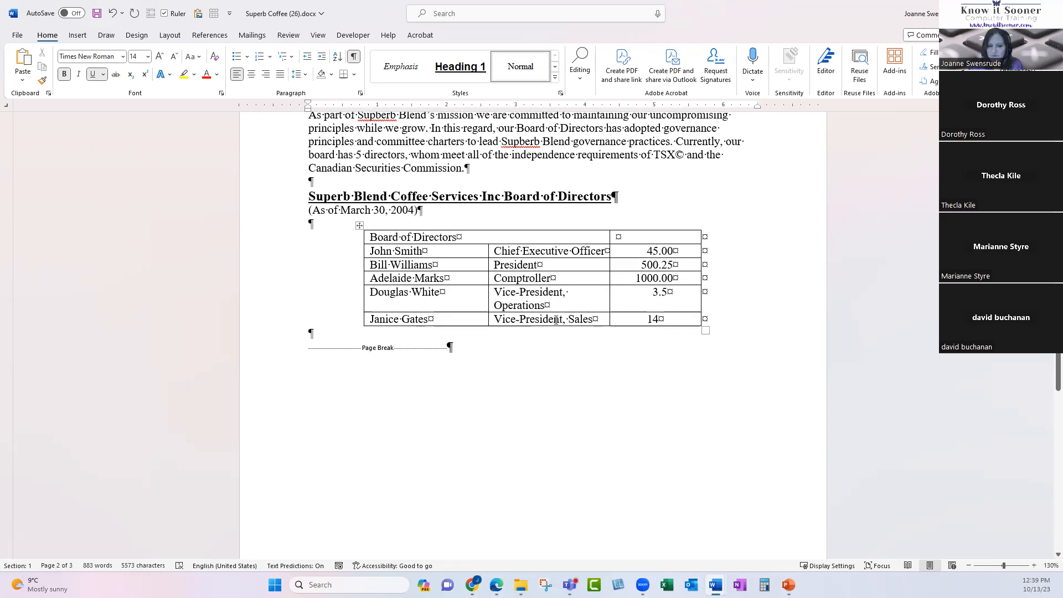
{"action": "scroll", "coordinate": [557, 318], "scroll_direction": "up", "scroll_amount": 2}
{"action": "scroll", "coordinate": [556, 321], "scroll_direction": "down", "scroll_amount": 8}
{"action": "scroll", "coordinate": [555, 325], "scroll_direction": "down", "scroll_amount": 15}
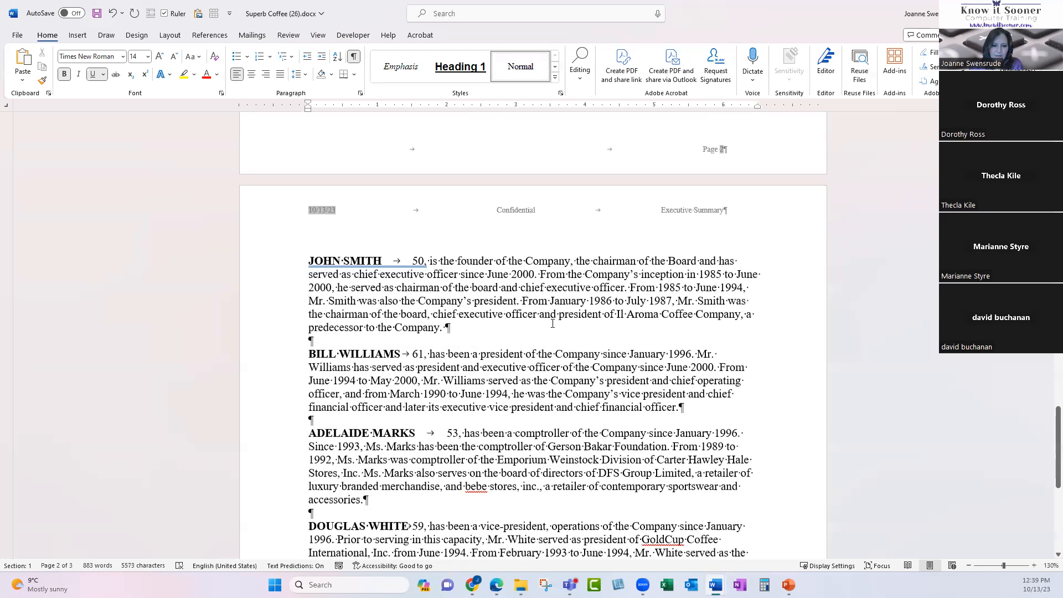
{"action": "left_click_drag", "start_coordinate": [284, 341], "coordinate": [305, 450]}
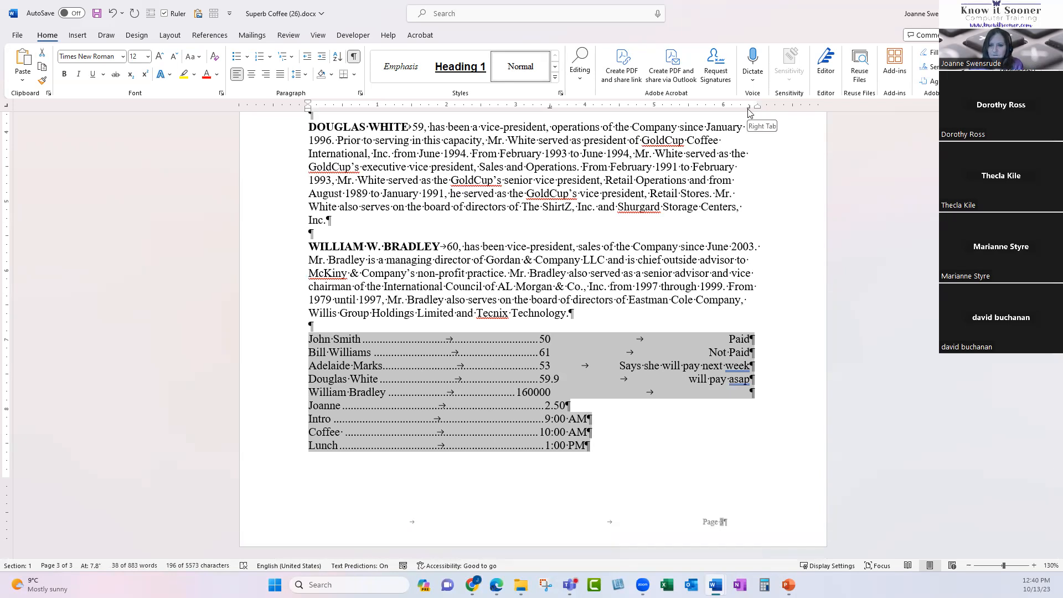
{"action": "left_click_drag", "start_coordinate": [747, 109], "coordinate": [755, 167]}
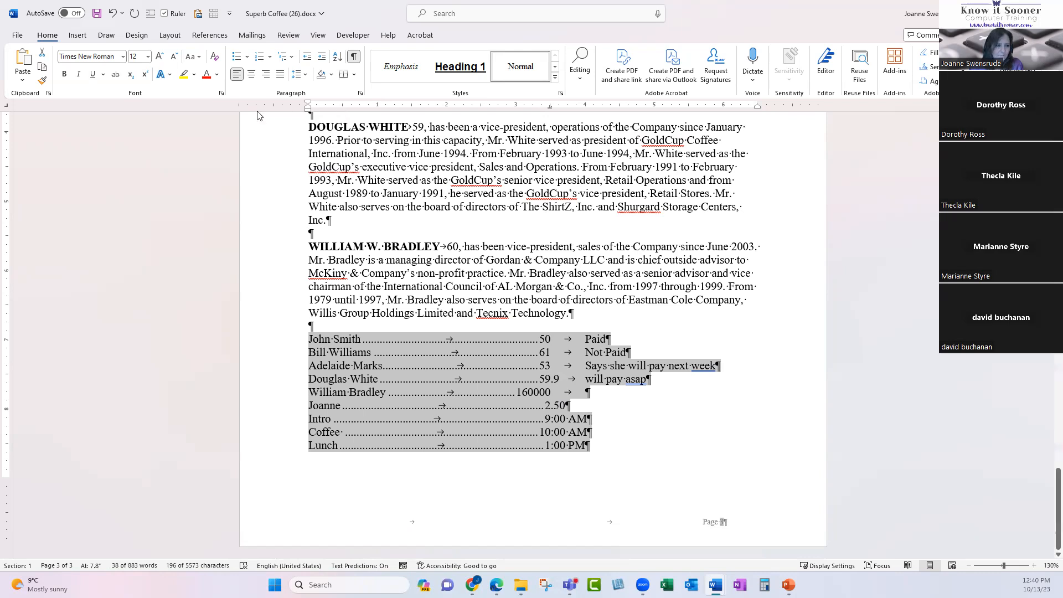
Switch to Left Tab and place eight left tab stops across the ruler, replacing the dot-leader tabs for the selected list.
{"action": "left_click", "coordinate": [5, 105]}
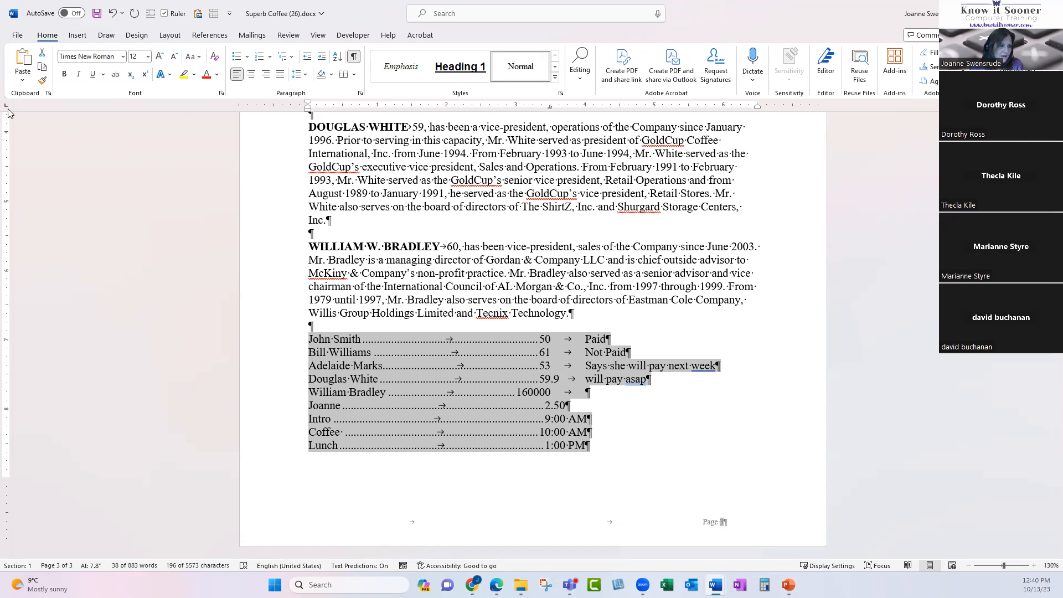
{"action": "left_click", "coordinate": [342, 105]}
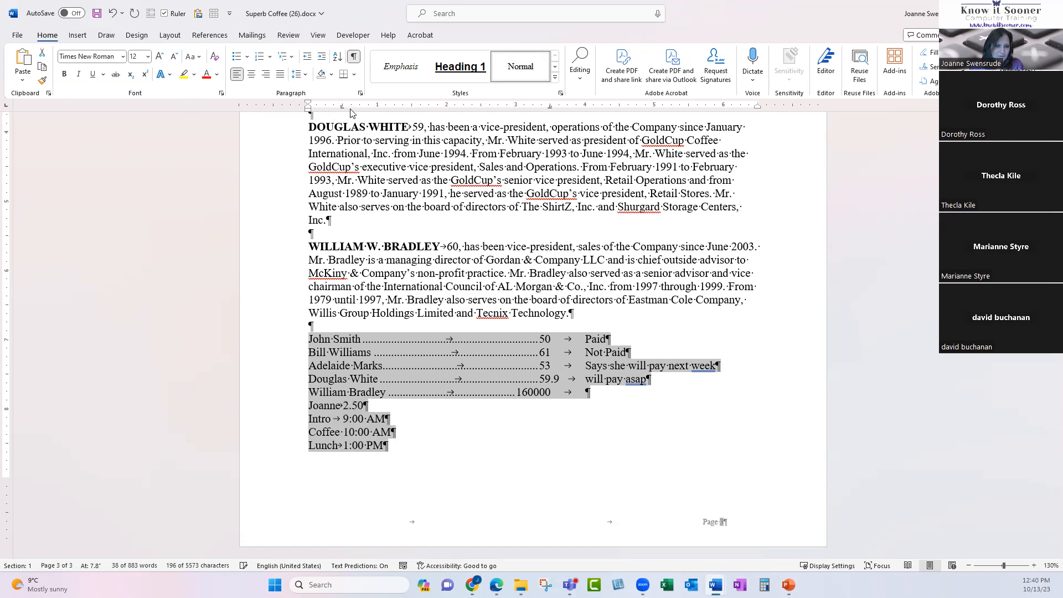
{"action": "left_click", "coordinate": [377, 105]}
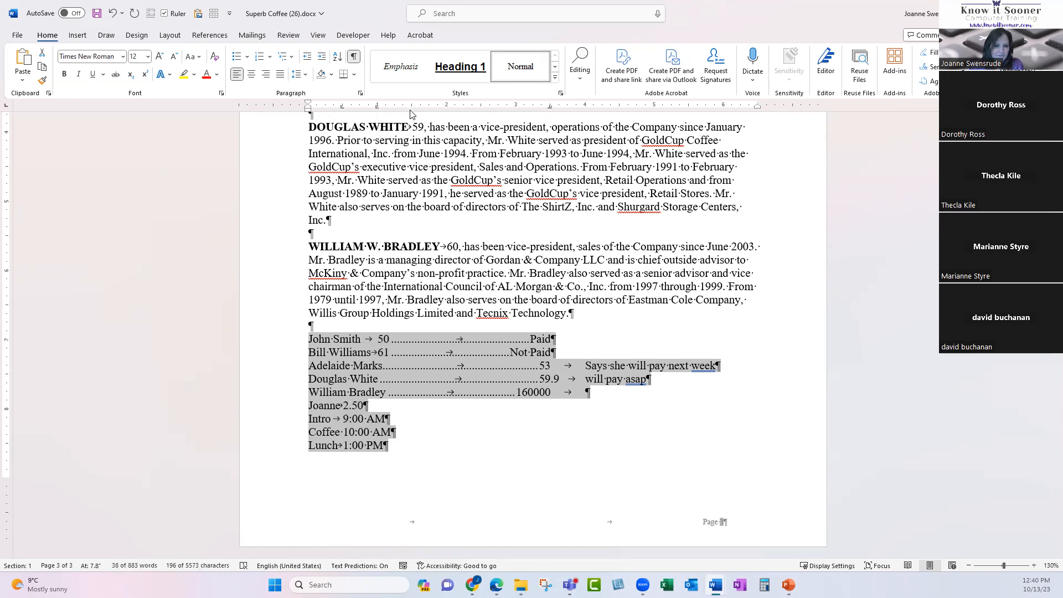
{"action": "left_click", "coordinate": [411, 106]}
{"action": "left_click", "coordinate": [446, 106]}
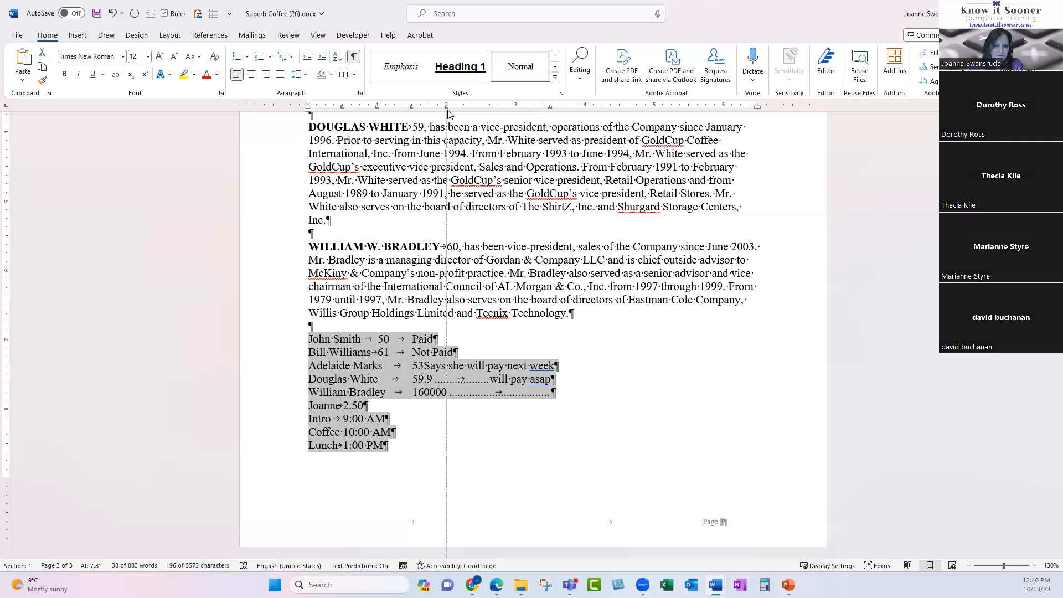
{"action": "left_click", "coordinate": [480, 106]}
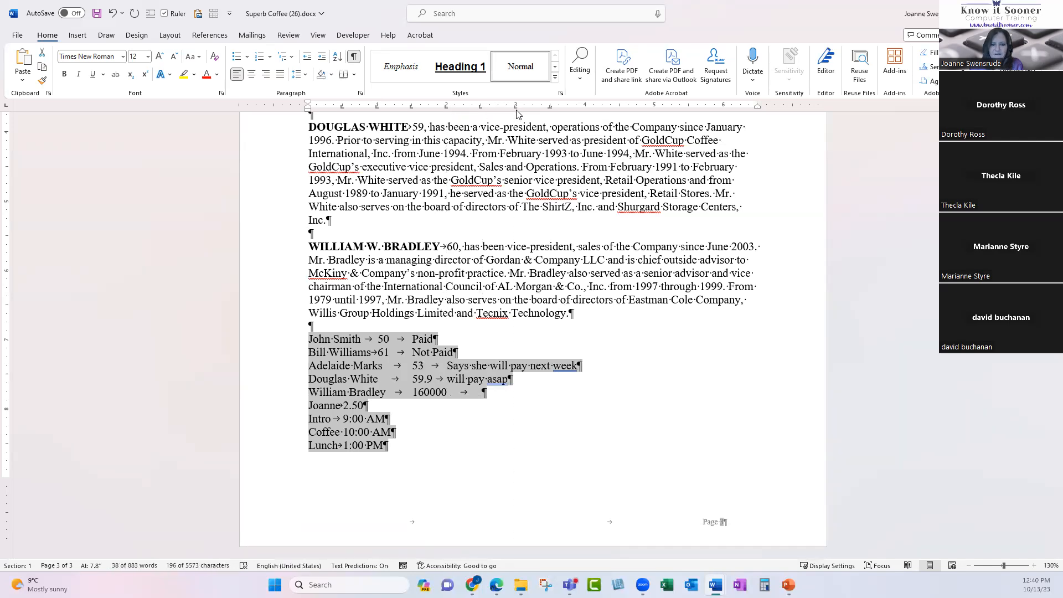
{"action": "left_click", "coordinate": [585, 106]}
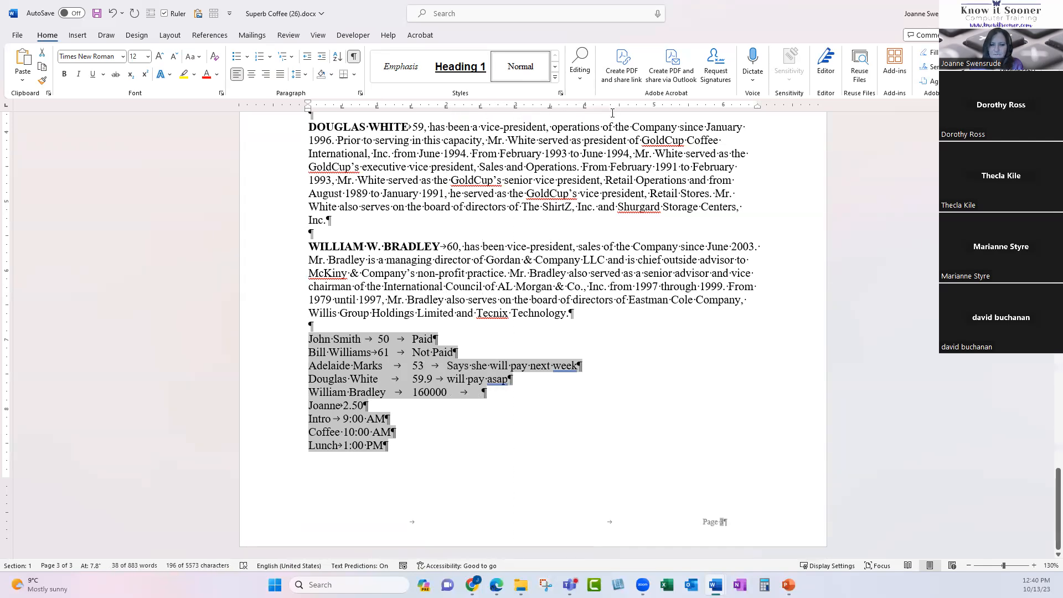
{"action": "left_click", "coordinate": [619, 106]}
{"action": "left_click", "coordinate": [687, 106]}
{"action": "double_click", "coordinate": [377, 106]}
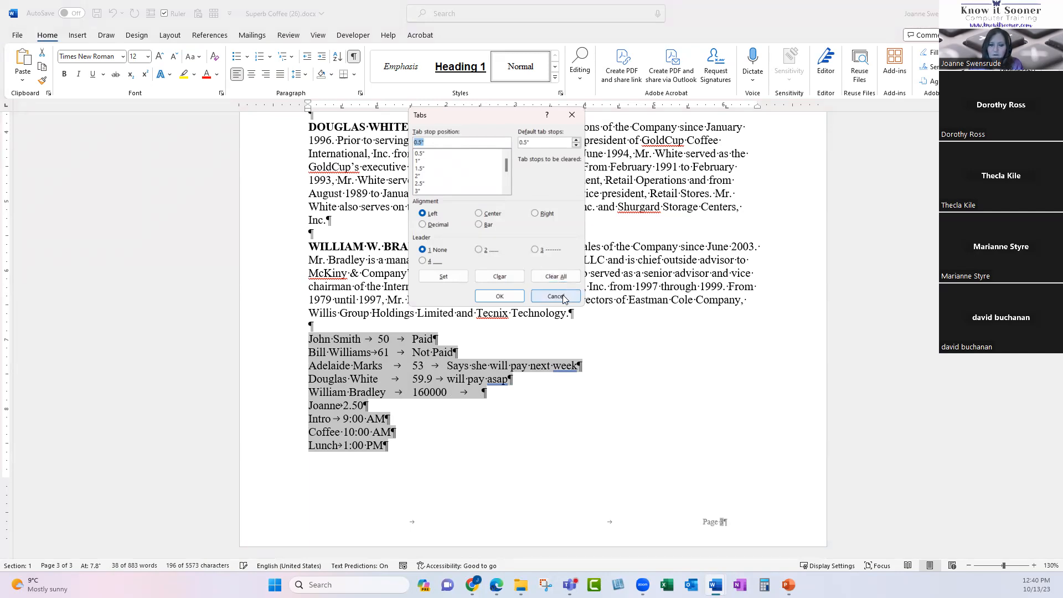
{"action": "left_click", "coordinate": [562, 294]}
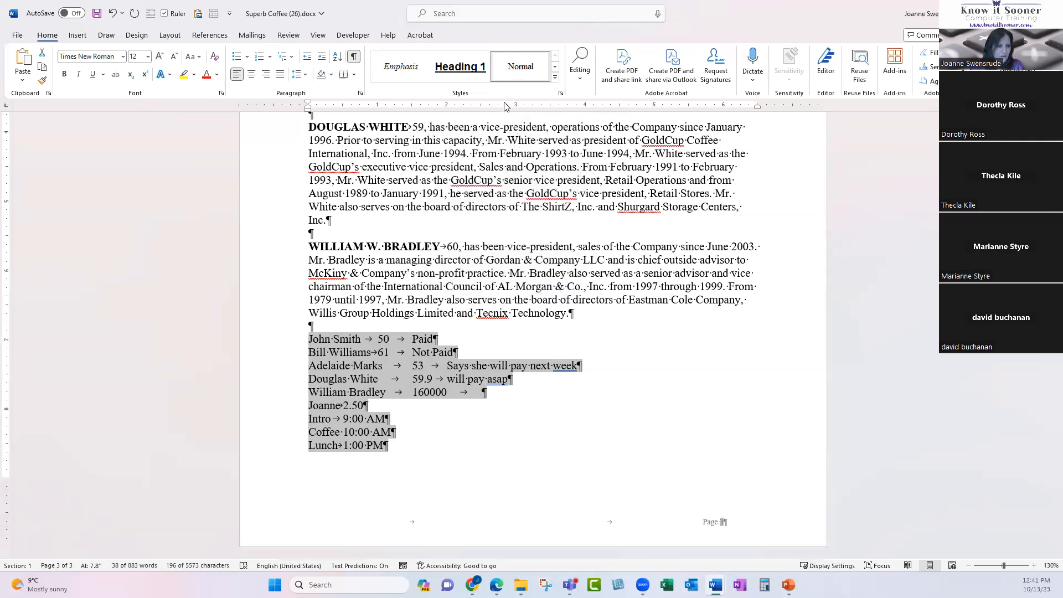
Try three wider left tab stops, then clear all custom tab stops from the list with Ctrl+Q.
{"action": "left_click", "coordinate": [523, 105]}
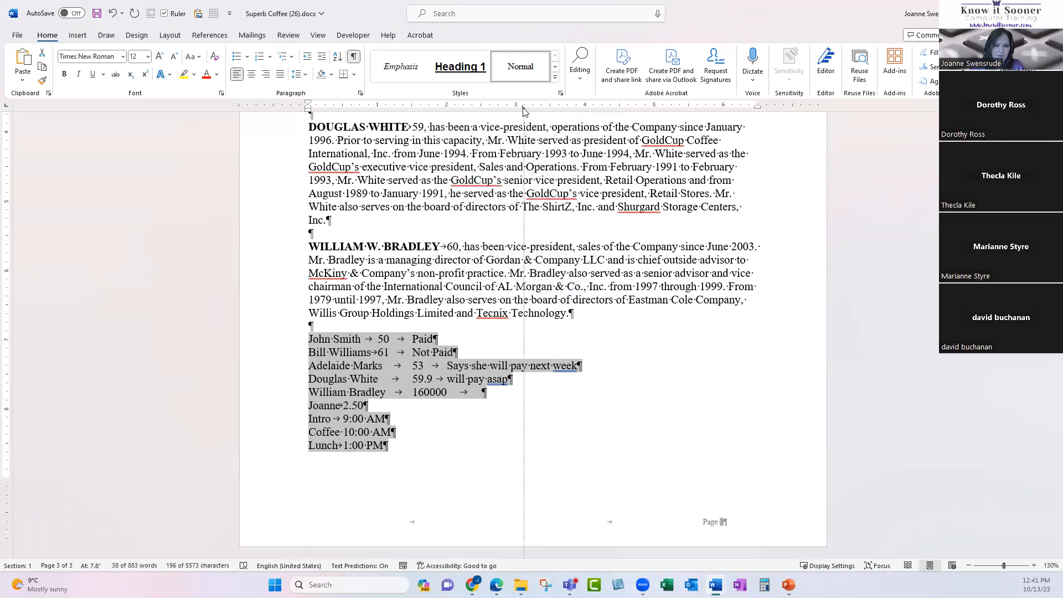
{"action": "left_click", "coordinate": [567, 105]}
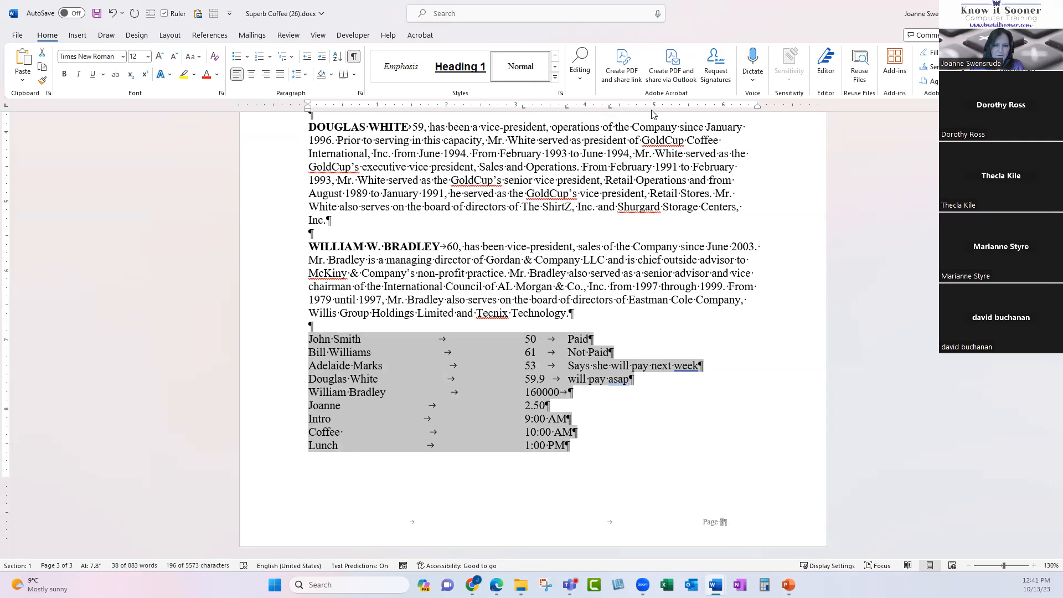
{"action": "left_click", "coordinate": [704, 105]}
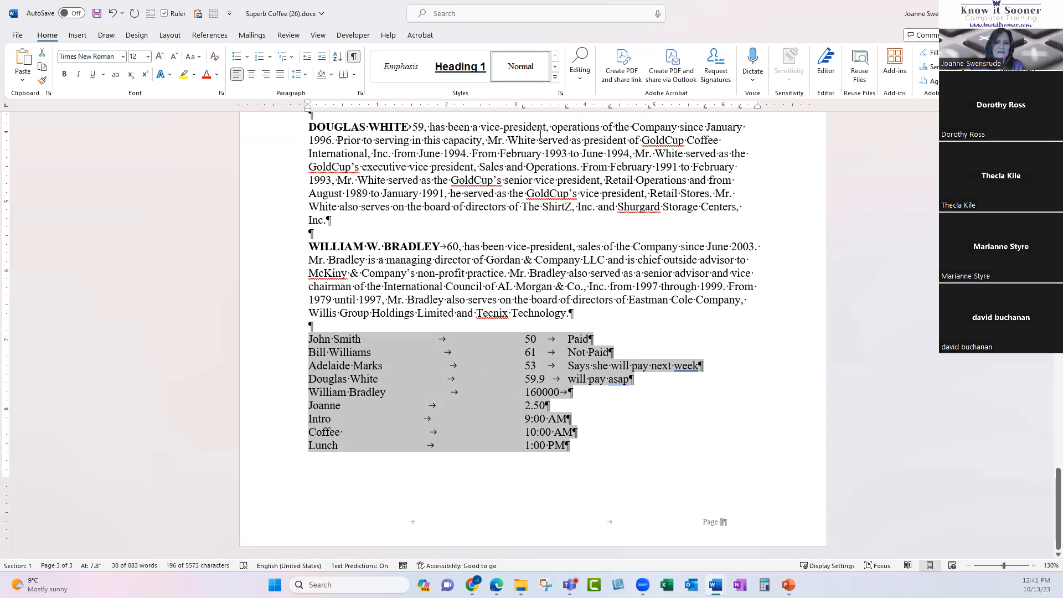
{"action": "key", "text": "ctrl+q"}
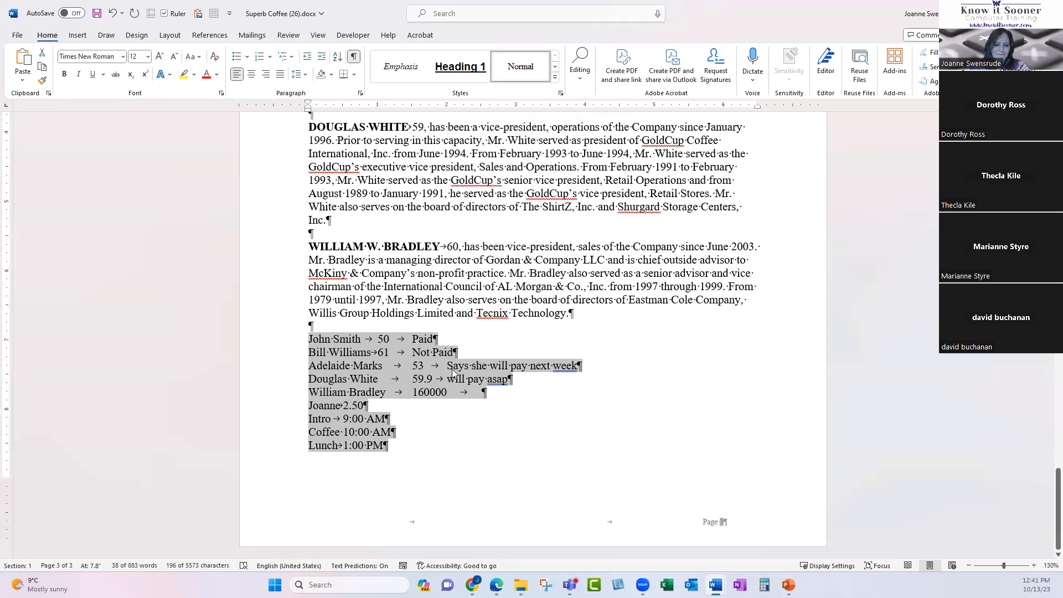
Make 'Not Paid' bold and colour 59.9 light blue-grey.
{"action": "left_click_drag", "start_coordinate": [414, 353], "coordinate": [457, 353]}
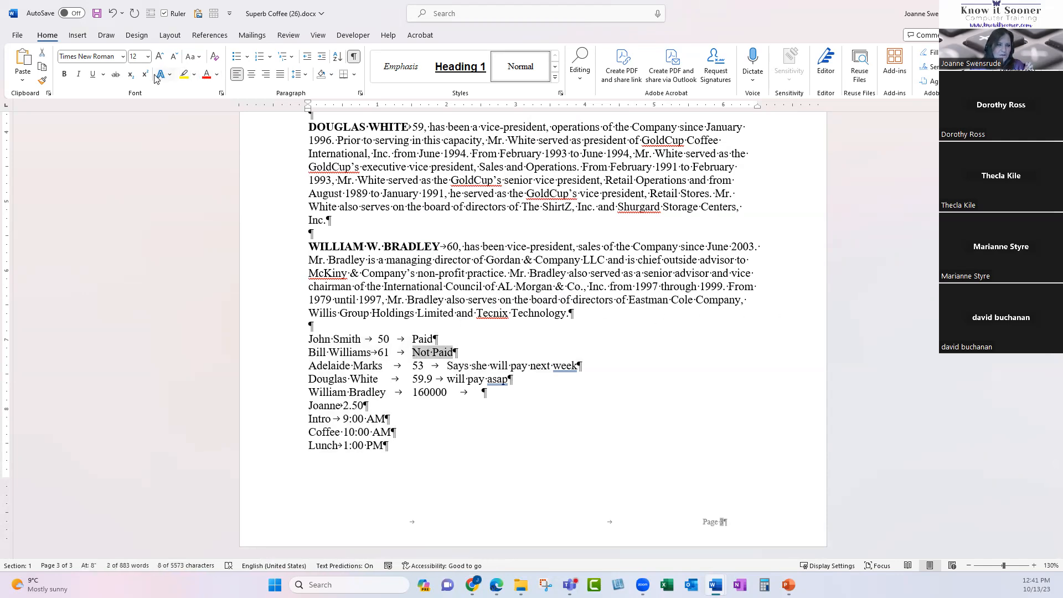
{"action": "left_click", "coordinate": [64, 74]}
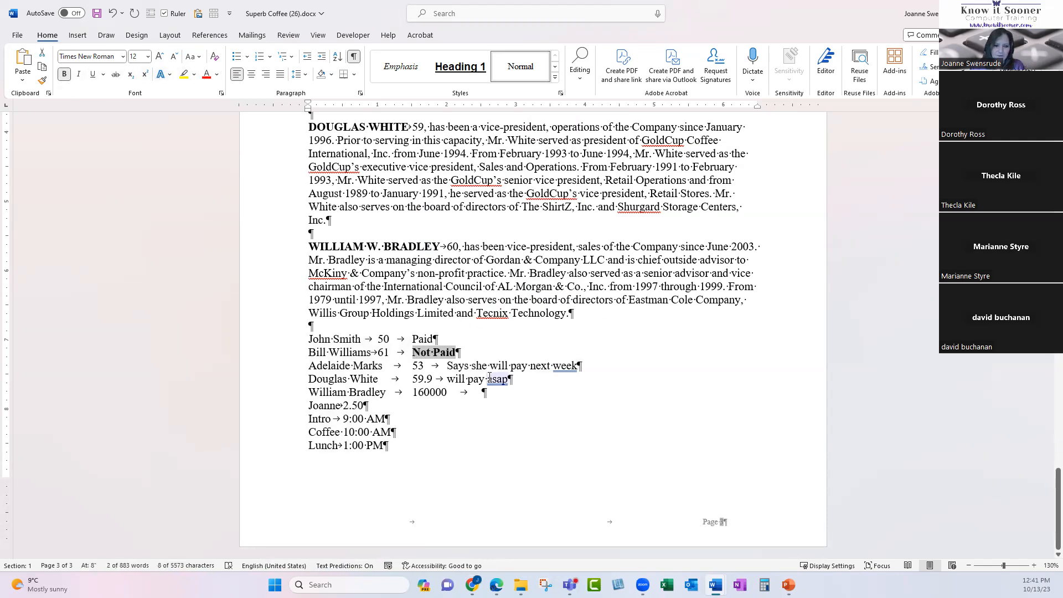
{"action": "left_click_drag", "start_coordinate": [413, 379], "coordinate": [434, 379]}
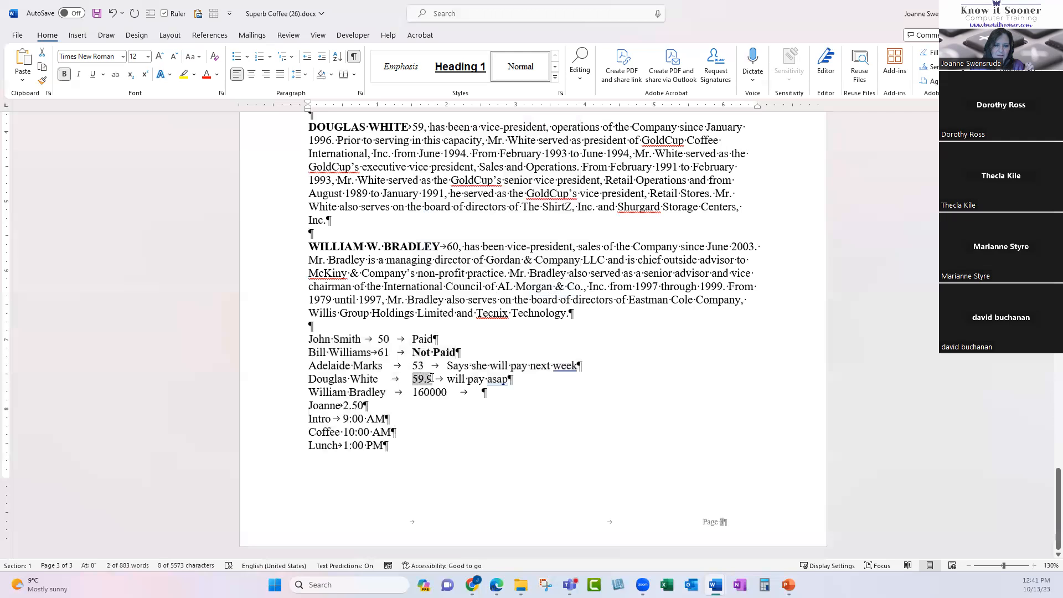
{"action": "left_click", "coordinate": [216, 75]}
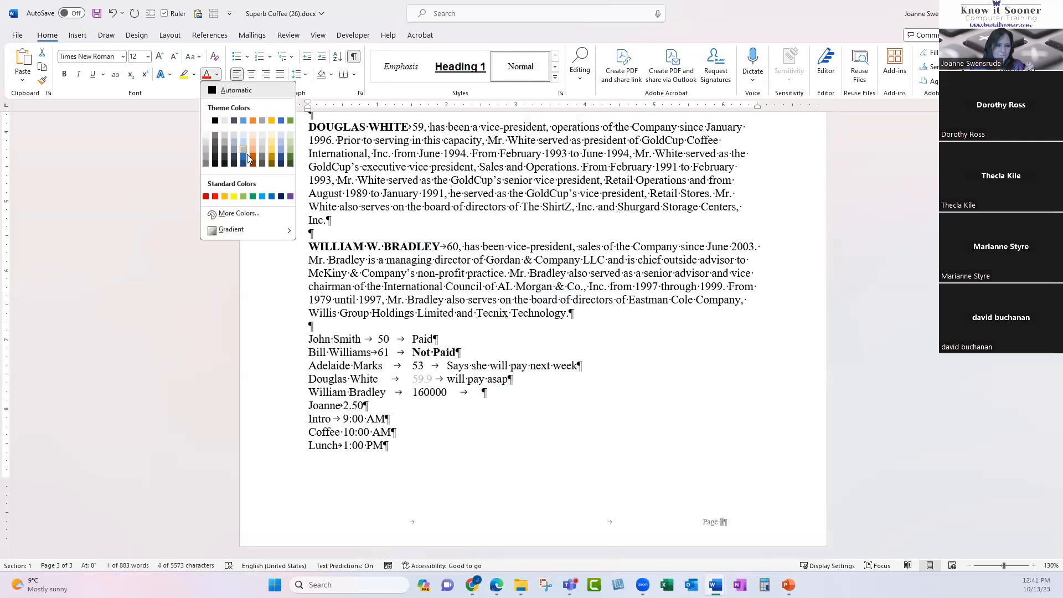
{"action": "left_click", "coordinate": [282, 146]}
{"action": "left_click", "coordinate": [353, 392]}
Italicise 'Bradley', then select the list lines from John Smith to Lunch.
{"action": "left_click_drag", "start_coordinate": [349, 392], "coordinate": [386, 392]}
{"action": "left_click", "coordinate": [81, 74]}
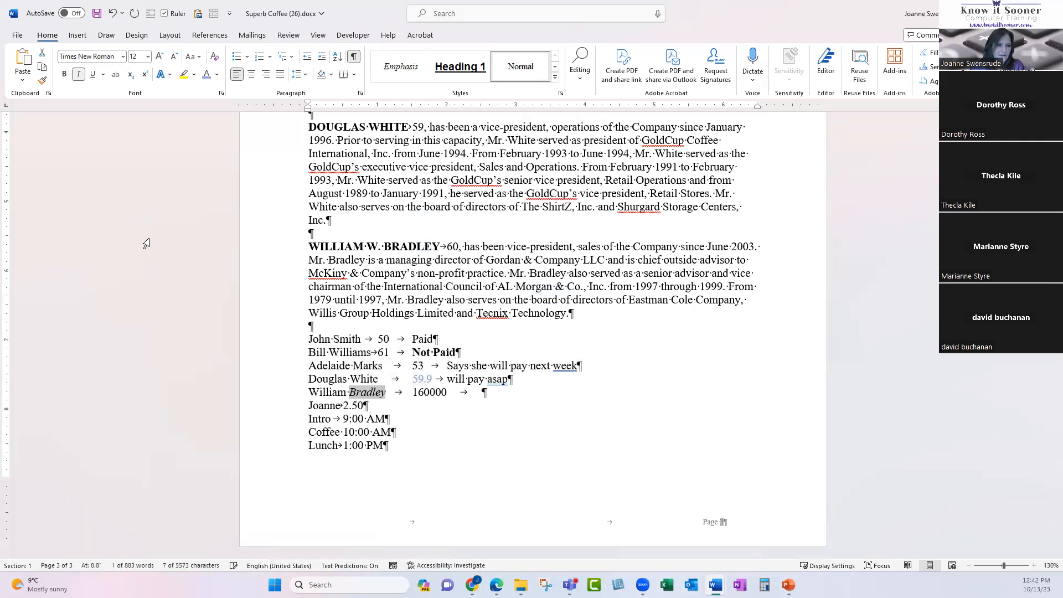
{"action": "left_click_drag", "start_coordinate": [288, 339], "coordinate": [308, 447]}
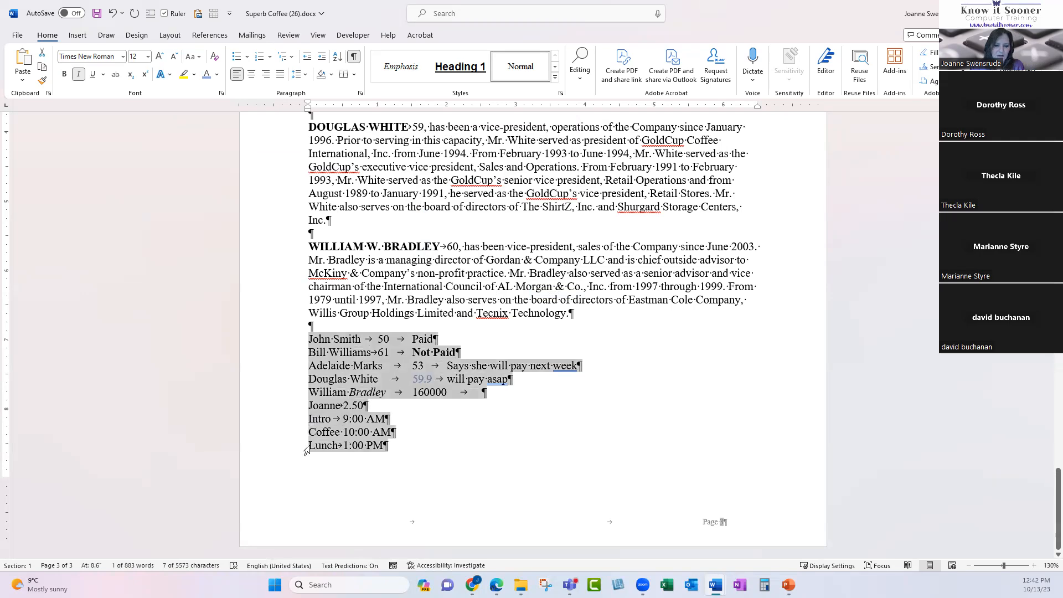
{"action": "left_click", "coordinate": [399, 105]}
{"action": "left_click", "coordinate": [446, 105]}
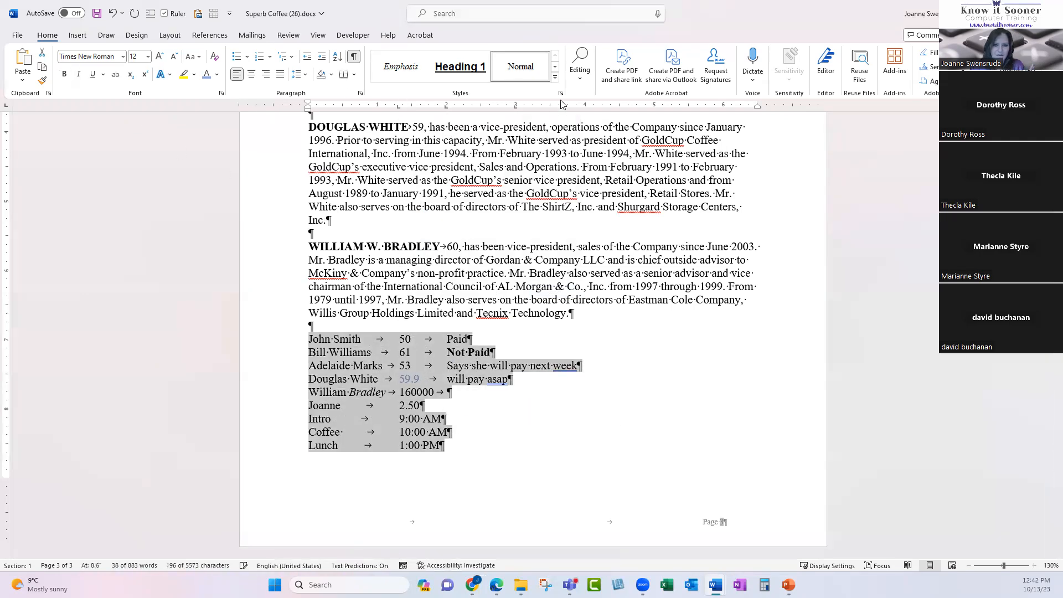
{"action": "left_click", "coordinate": [599, 114]}
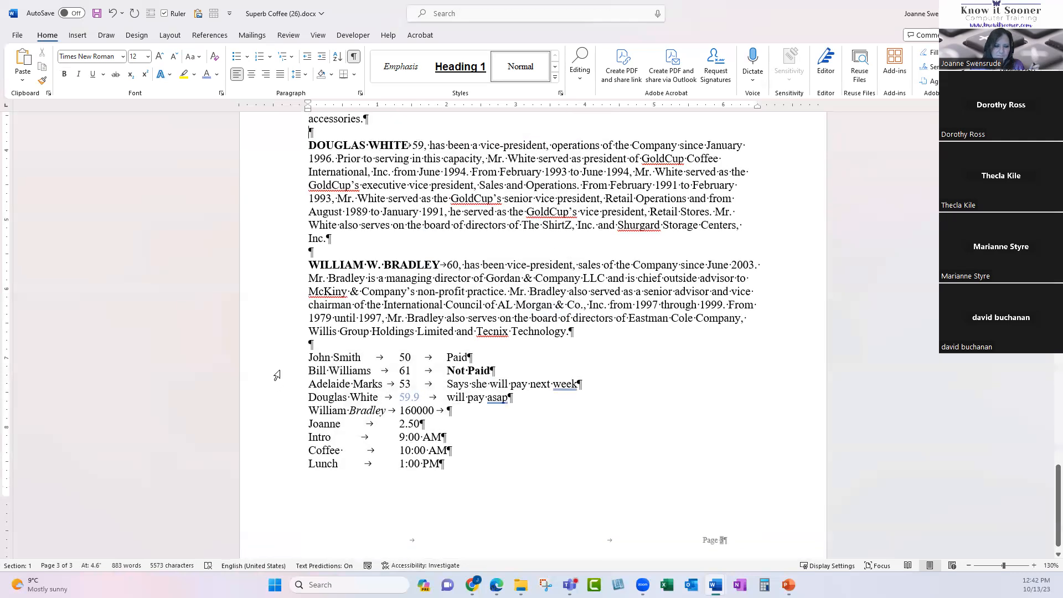
{"action": "left_click_drag", "start_coordinate": [286, 357], "coordinate": [280, 470]}
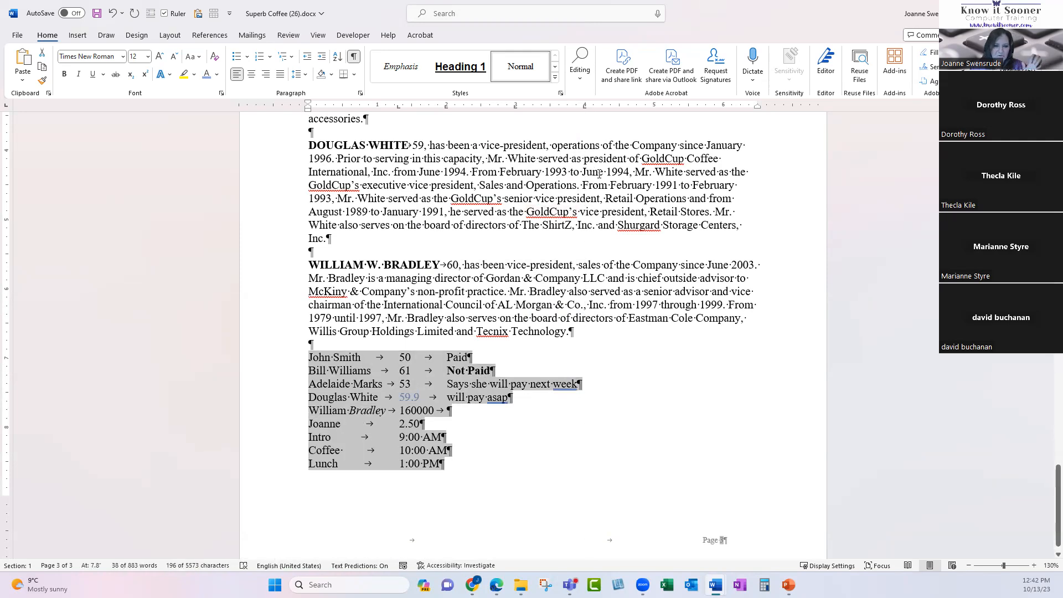
{"action": "key", "text": "ctrl+q"}
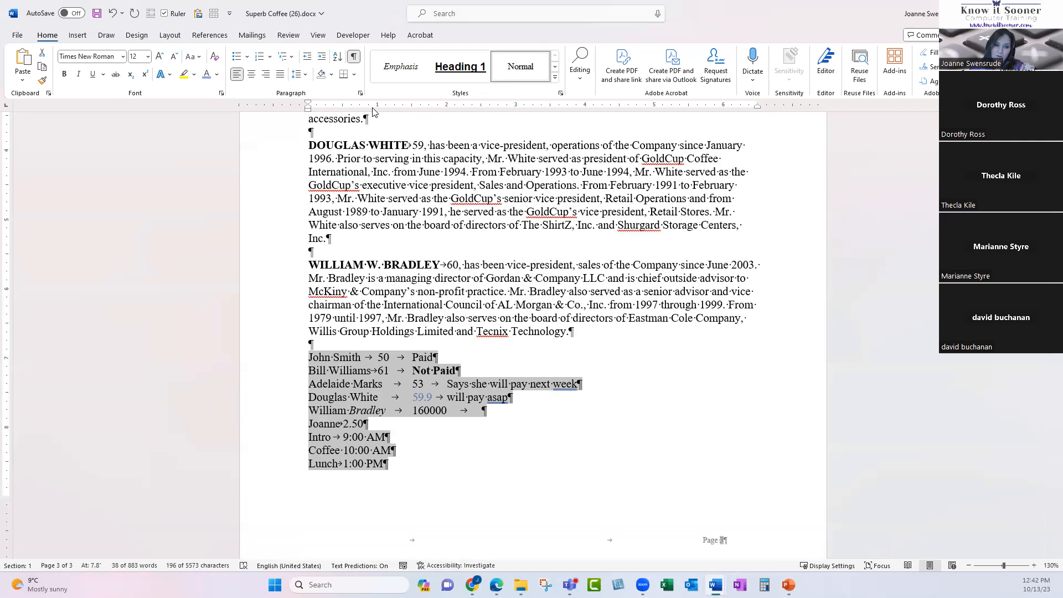
Turn on Keep lines together for the selected list paragraphs.
{"action": "left_click", "coordinate": [359, 94]}
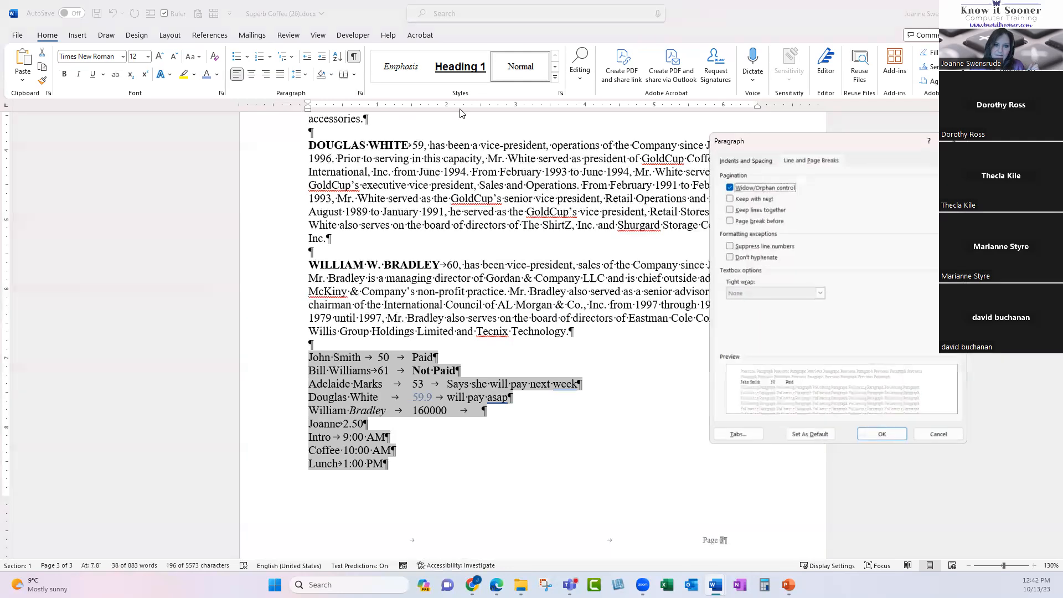
{"action": "left_click", "coordinate": [732, 212]}
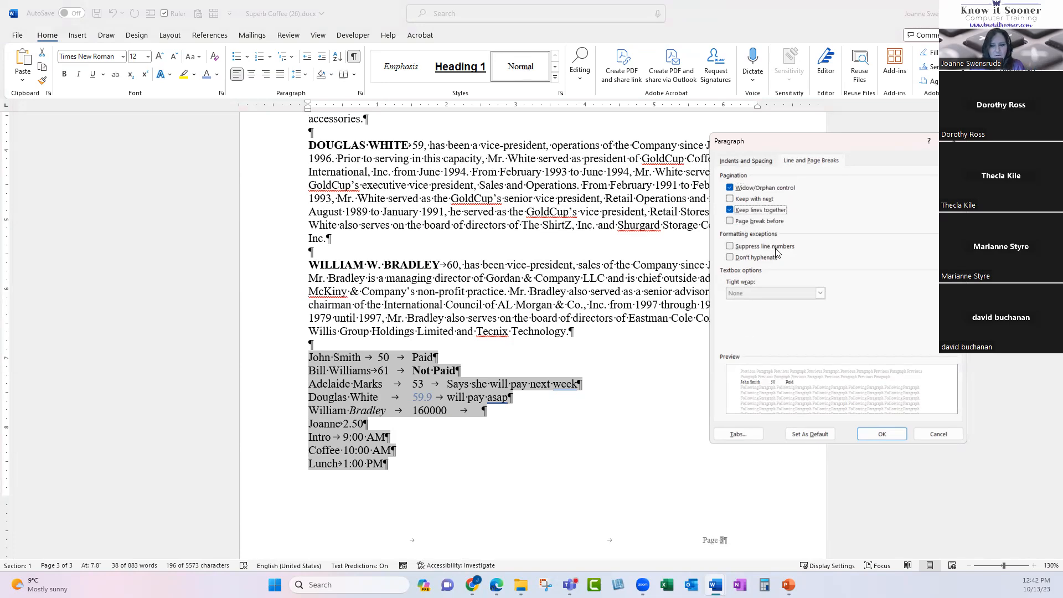
{"action": "left_click", "coordinate": [882, 434]}
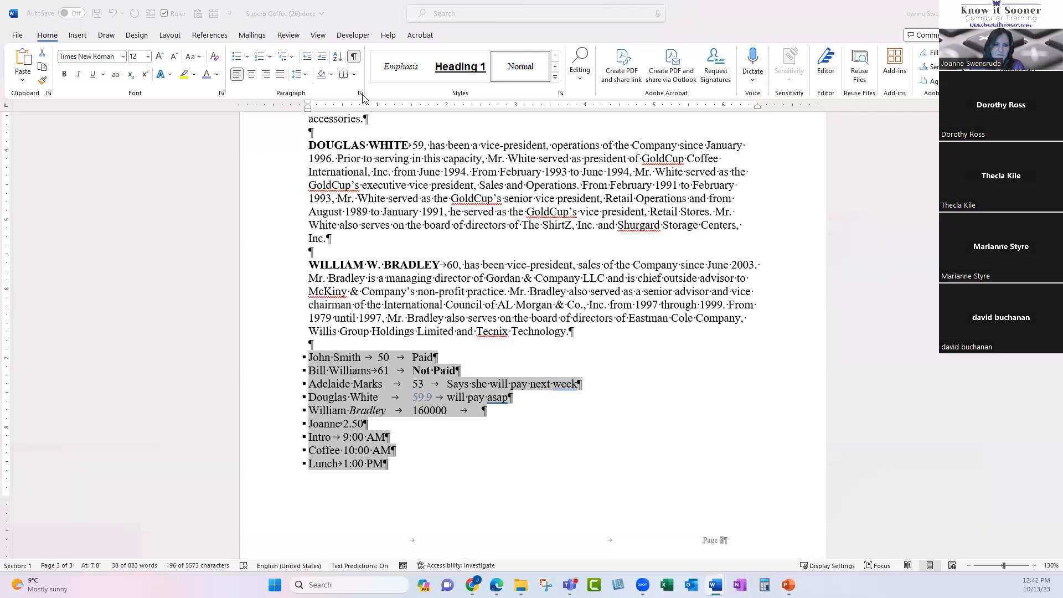
Check the indents and spacing settings without changes, then apply the Normal style to the list.
{"action": "left_click", "coordinate": [361, 94]}
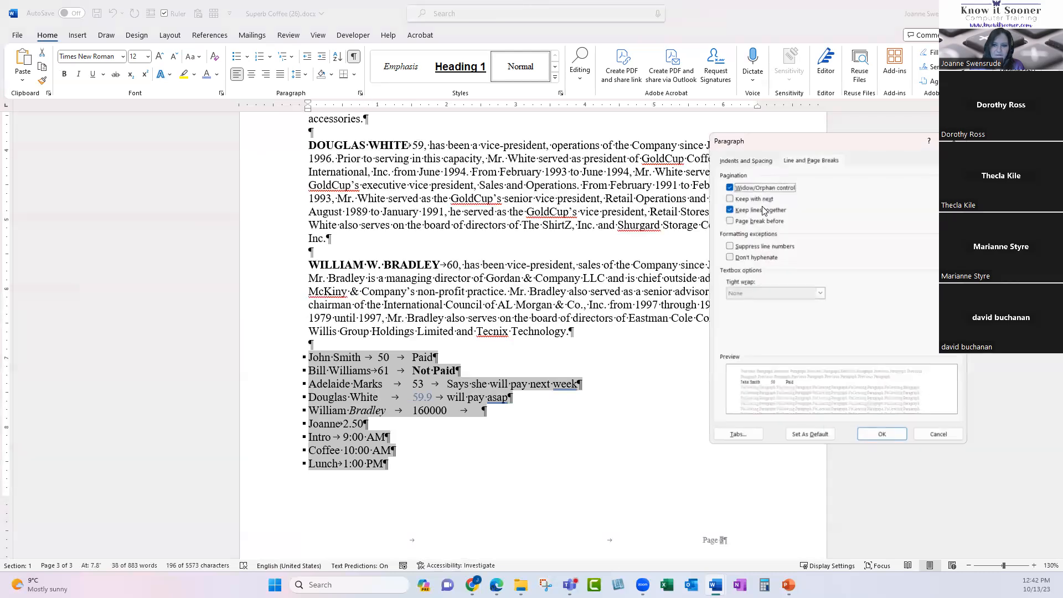
{"action": "left_click", "coordinate": [743, 160]}
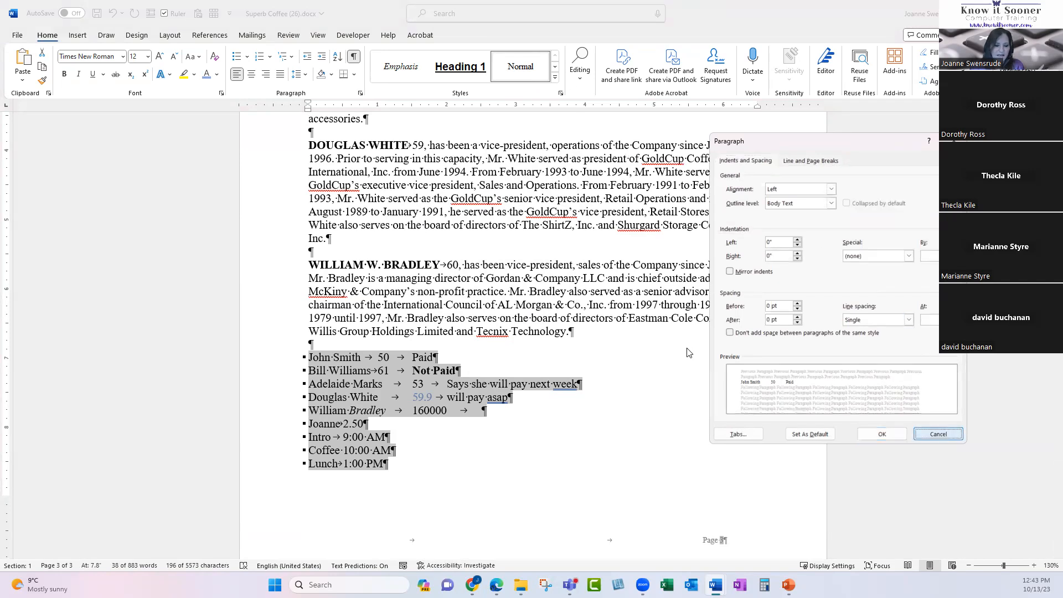
{"action": "left_click", "coordinate": [939, 433]}
{"action": "left_click", "coordinate": [515, 74]}
{"action": "left_click", "coordinate": [398, 462]}
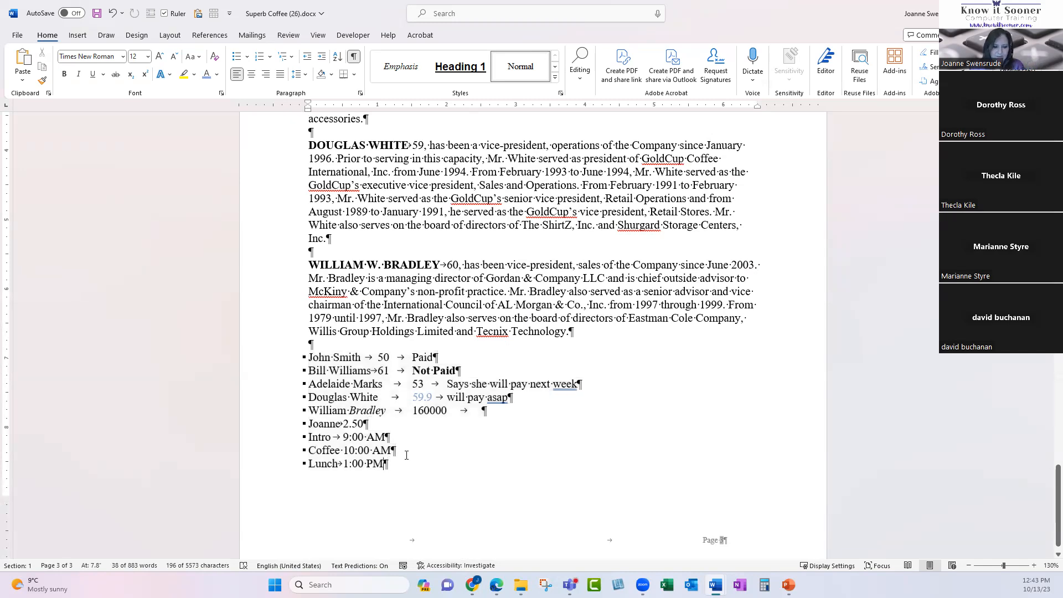
Scroll up to page 1 and select the 'This level of funding' paragraph under Funding Requirement.
{"action": "scroll", "coordinate": [456, 406], "scroll_direction": "down", "scroll_amount": 1}
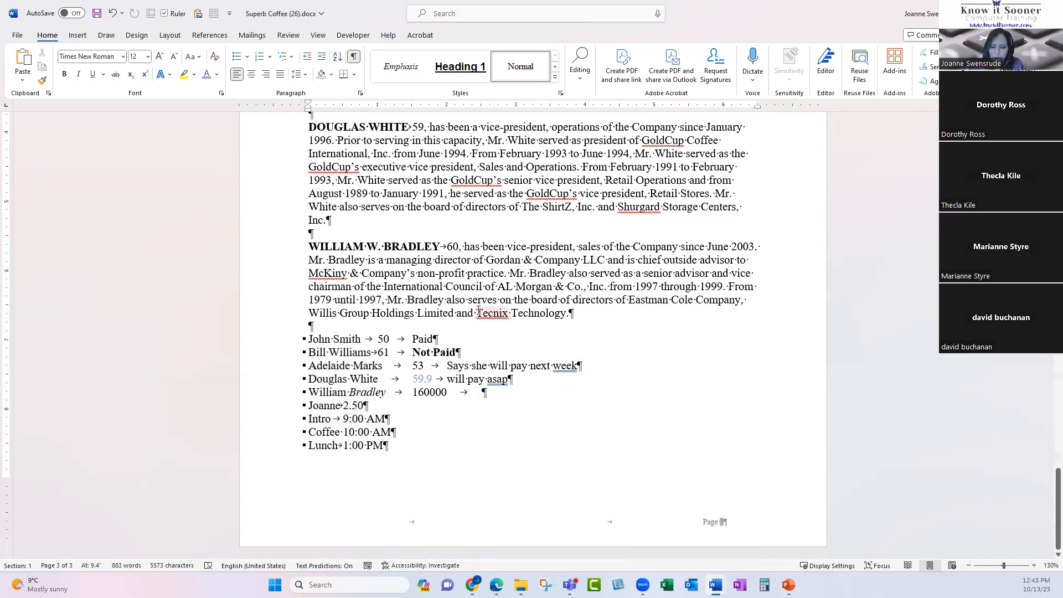
{"action": "scroll", "coordinate": [584, 406], "scroll_direction": "up", "scroll_amount": 1}
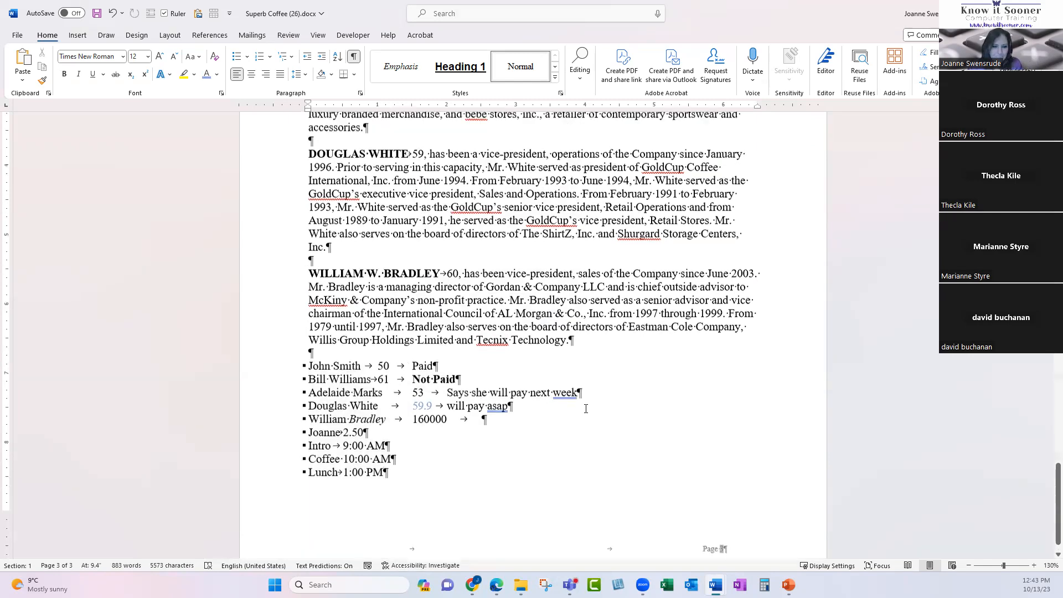
{"action": "double_click", "coordinate": [573, 398]}
{"action": "scroll", "coordinate": [523, 390], "scroll_direction": "up", "scroll_amount": 10}
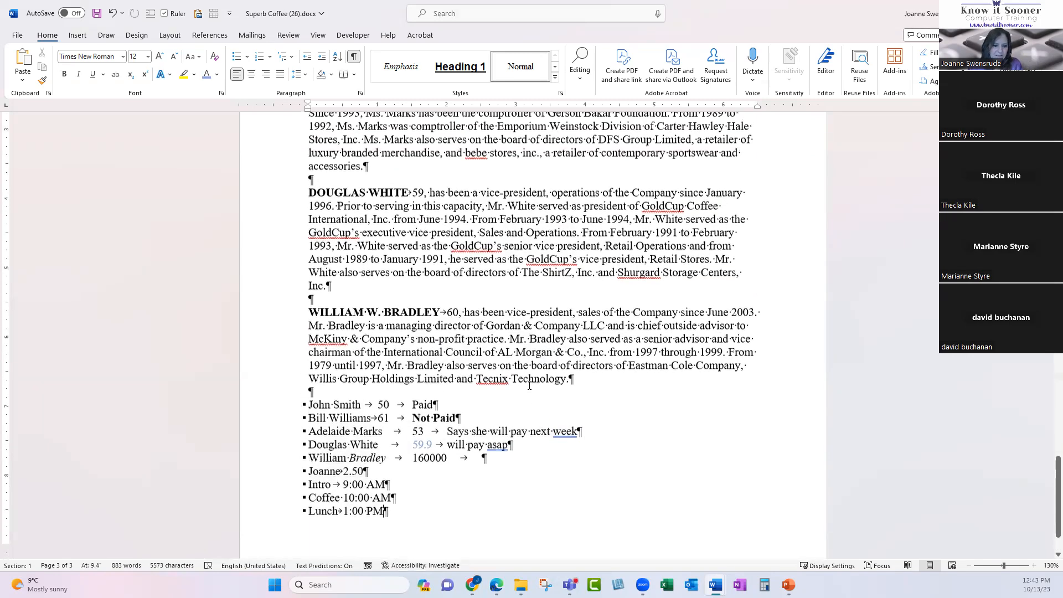
{"action": "scroll", "coordinate": [521, 391], "scroll_direction": "up", "scroll_amount": 10}
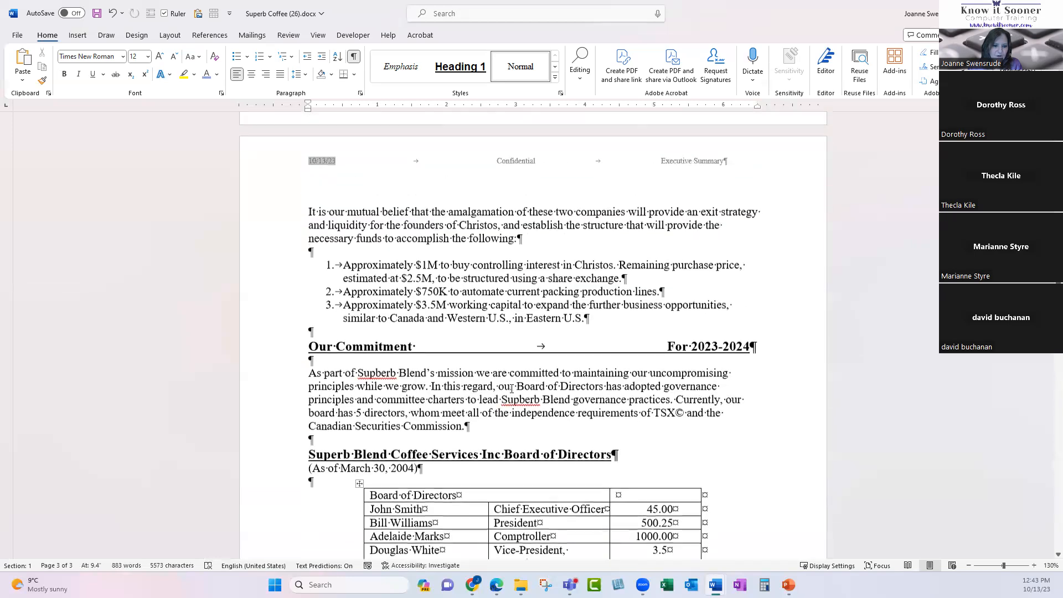
{"action": "scroll", "coordinate": [511, 389], "scroll_direction": "up", "scroll_amount": 10}
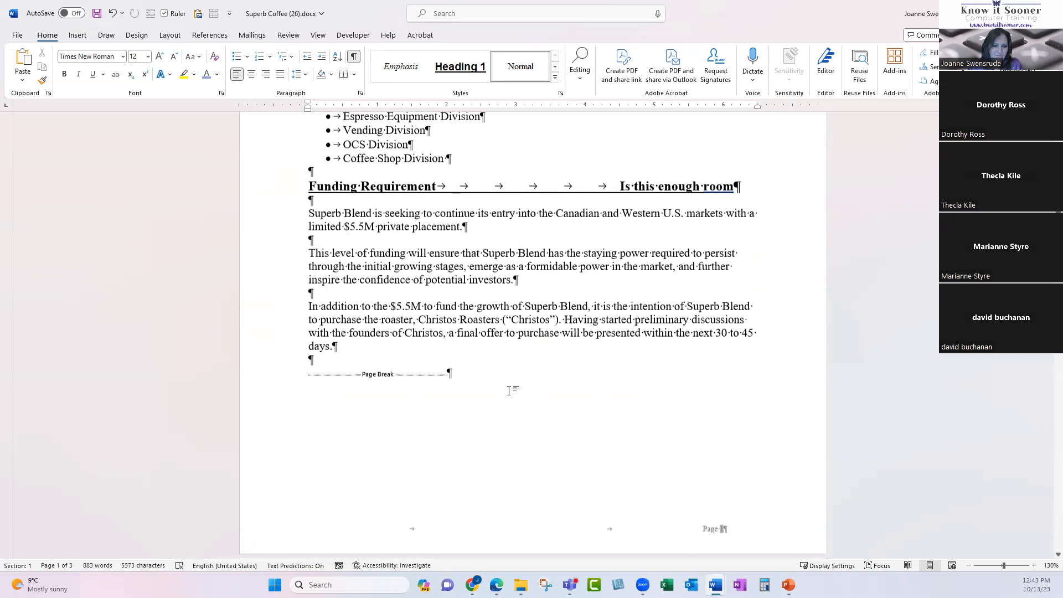
{"action": "left_click", "coordinate": [313, 197]}
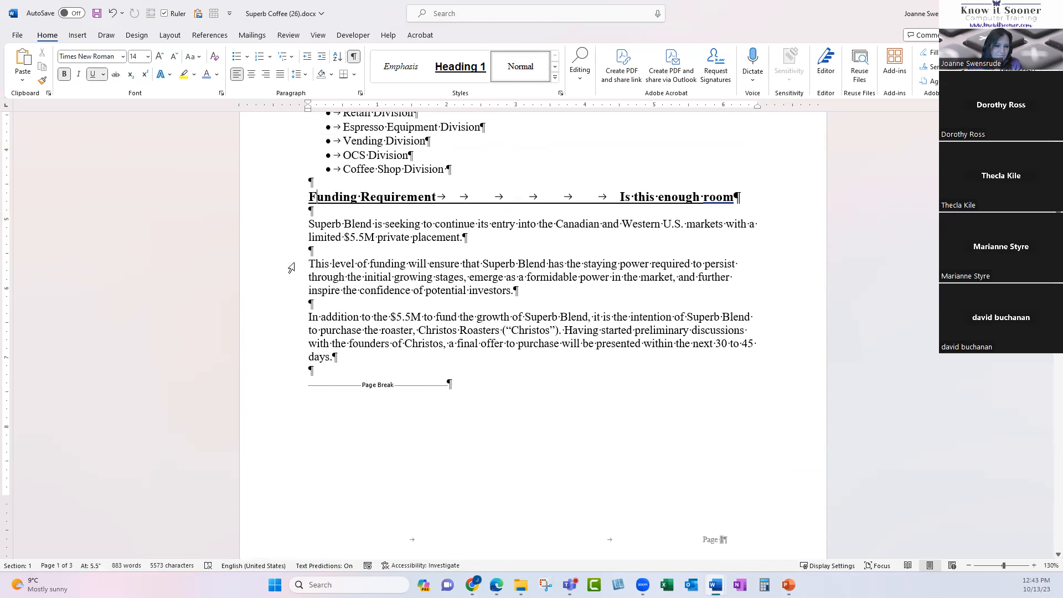
{"action": "left_click_drag", "start_coordinate": [292, 267], "coordinate": [299, 298]}
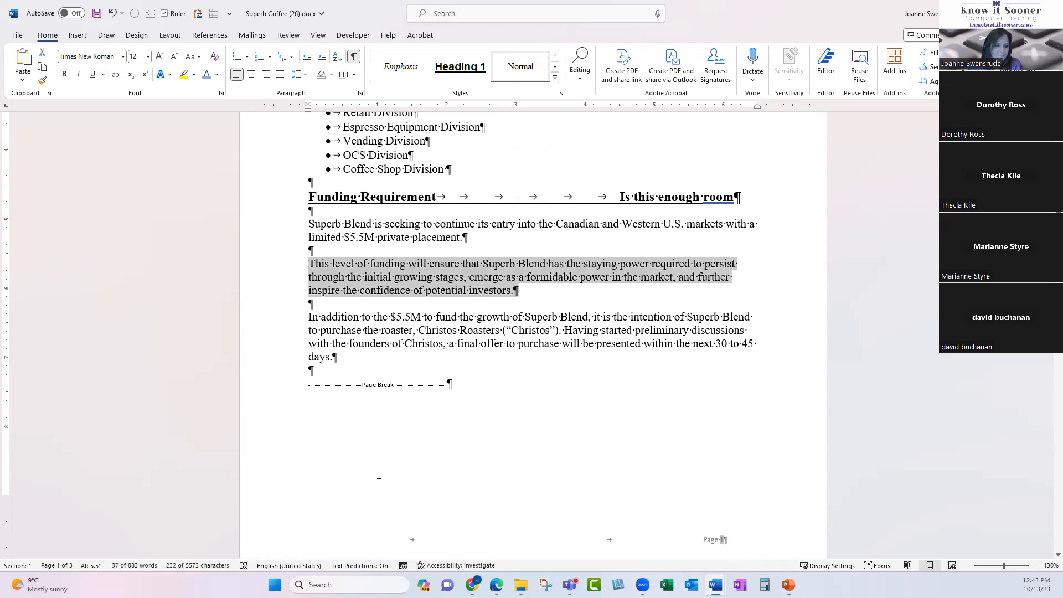
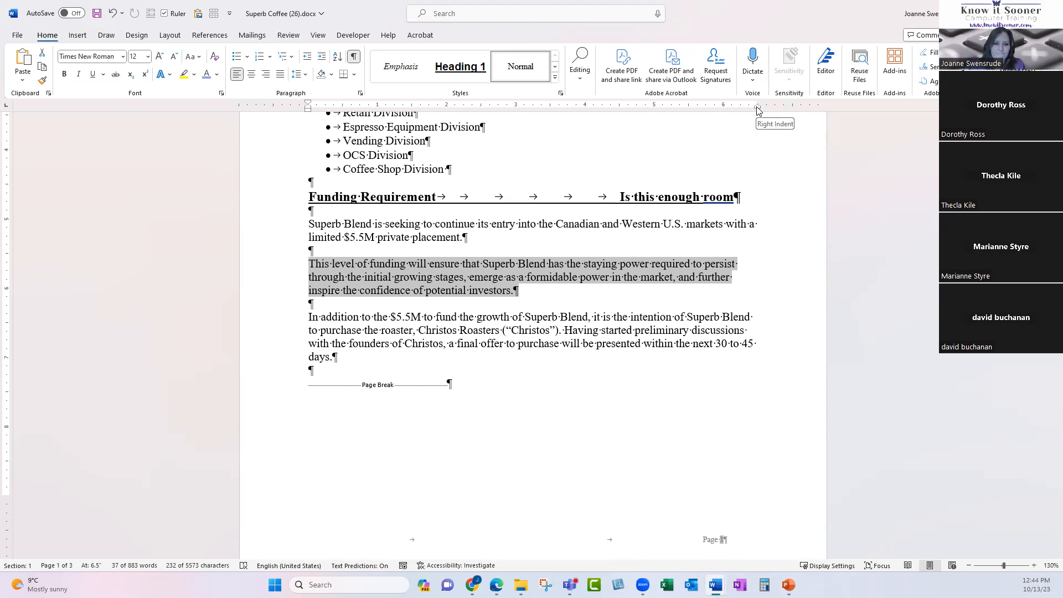
Try dragging the funding paragraph's right indent inward, then reset it with Ctrl+Q.
{"action": "left_click_drag", "start_coordinate": [757, 110], "coordinate": [656, 113]}
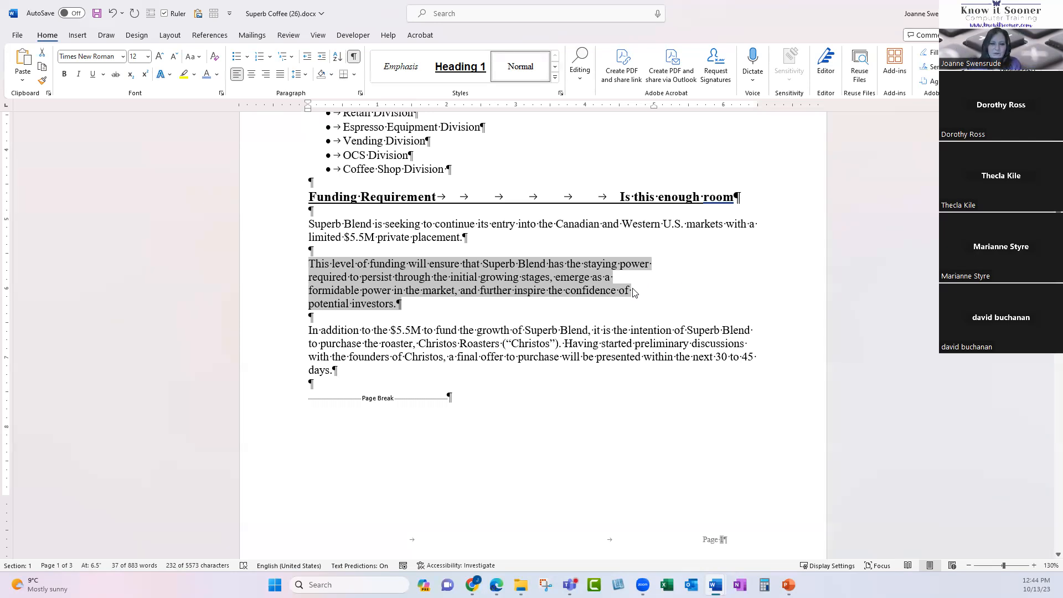
{"action": "mouse_move", "coordinate": [654, 107]}
{"action": "left_mouse_down"}
{"action": "mouse_move", "coordinate": [754, 111]}
{"action": "mouse_move", "coordinate": [513, 143]}
{"action": "mouse_move", "coordinate": [756, 138]}
{"action": "mouse_move", "coordinate": [636, 166]}
{"action": "left_mouse_up"}
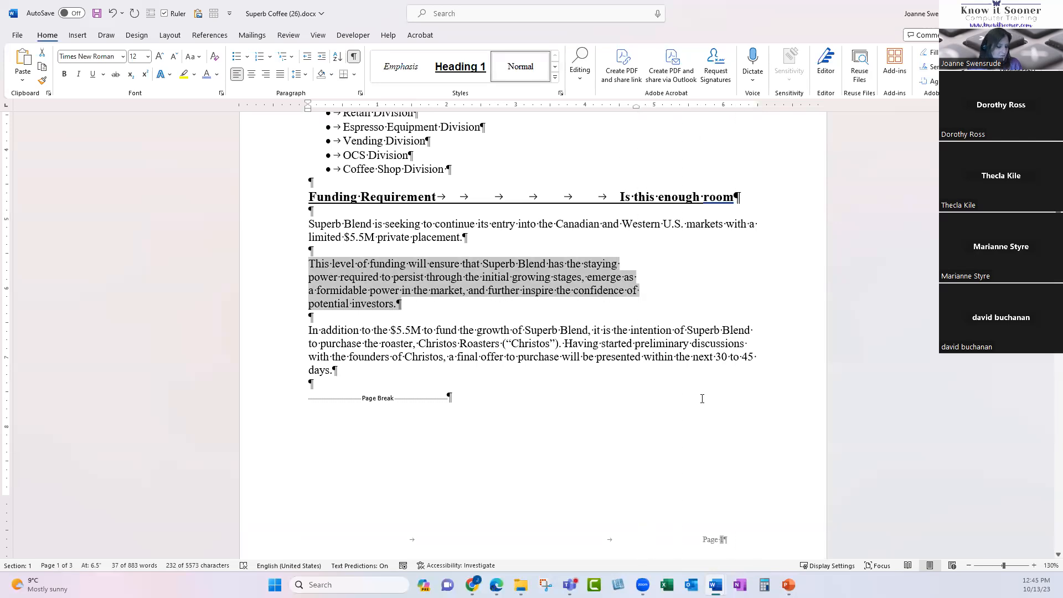
{"action": "key", "text": "ctrl+q"}
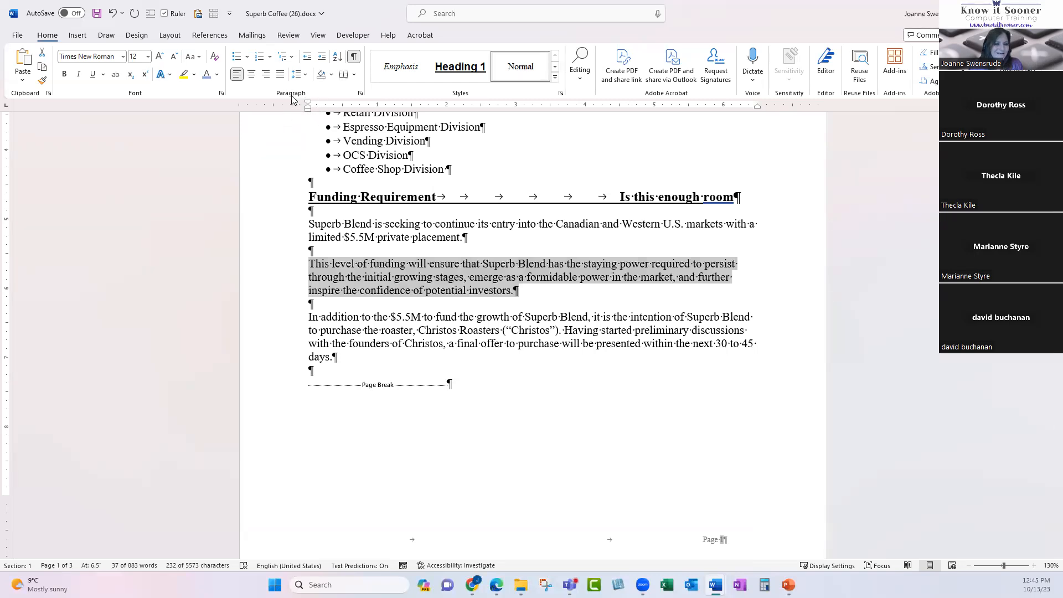
Increase the 'This level of funding' paragraph's indent five times, to 2.5 inches.
{"action": "left_click", "coordinate": [321, 57]}
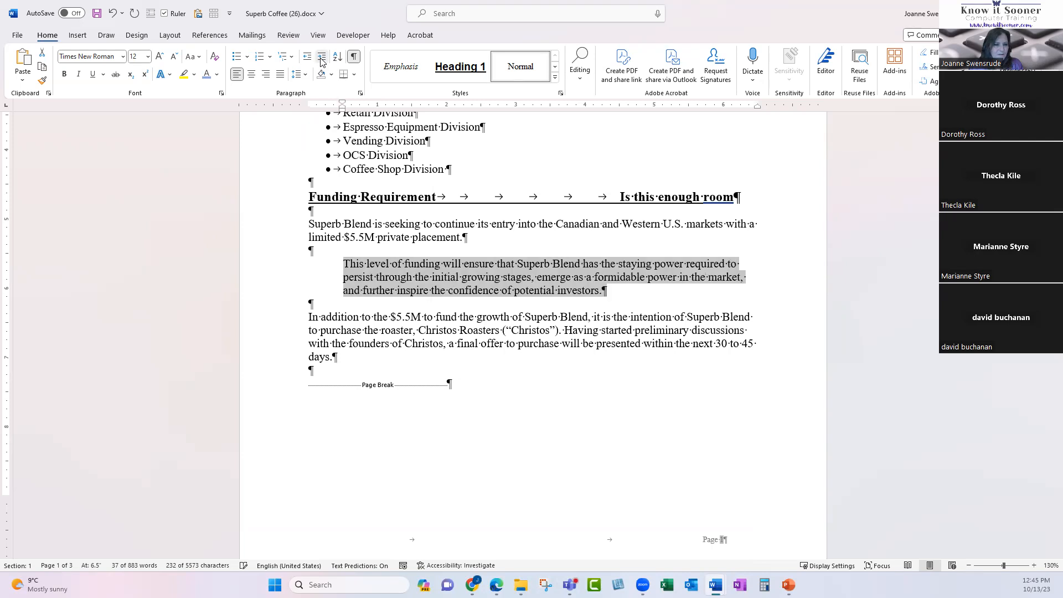
{"action": "left_click", "coordinate": [321, 57]}
{"action": "left_click", "coordinate": [321, 58]}
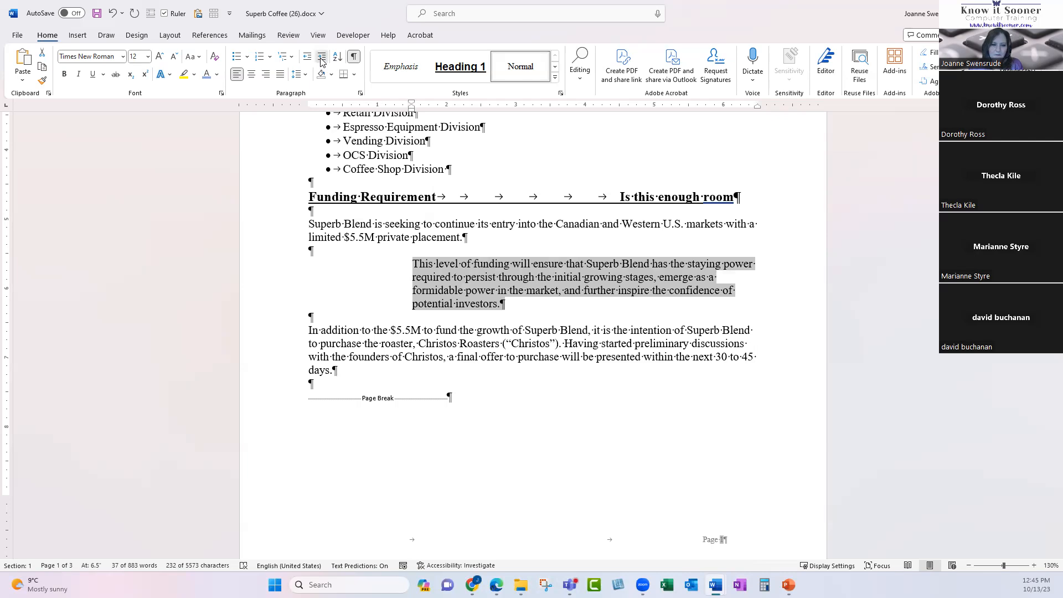
{"action": "left_click", "coordinate": [321, 58]}
{"action": "left_click", "coordinate": [321, 57]}
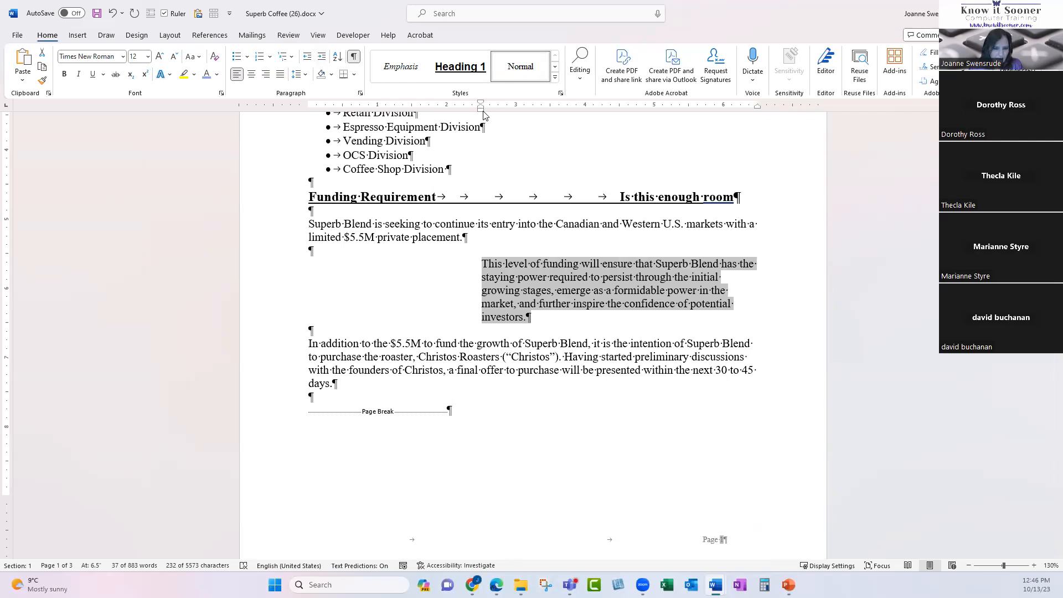
Drag the funding paragraph's left indent to the margin, out again, then back to zero.
{"action": "left_click_drag", "start_coordinate": [481, 108], "coordinate": [307, 108]}
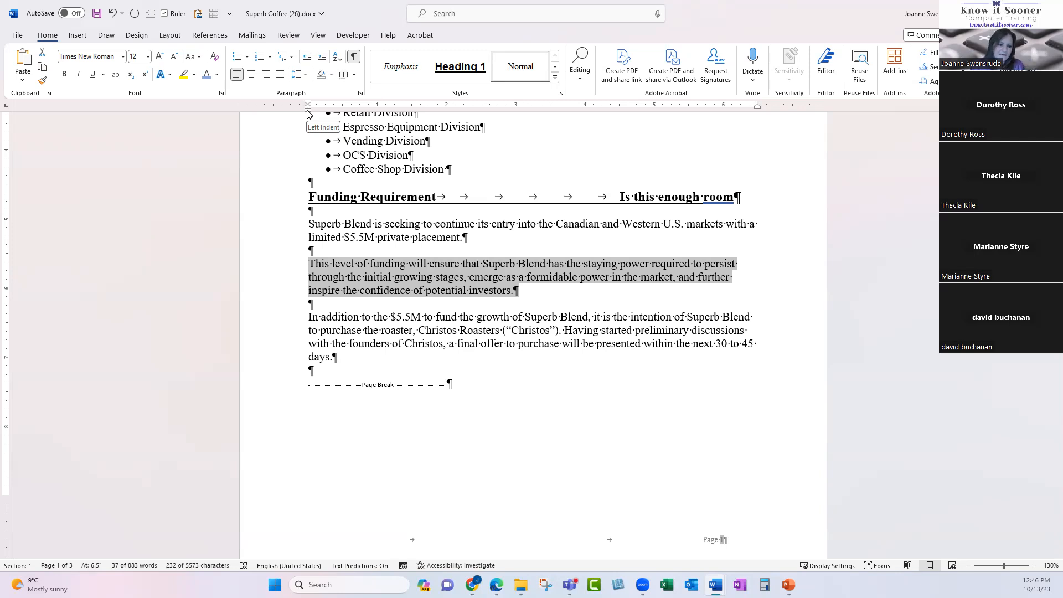
{"action": "left_click_drag", "start_coordinate": [308, 113], "coordinate": [456, 112]}
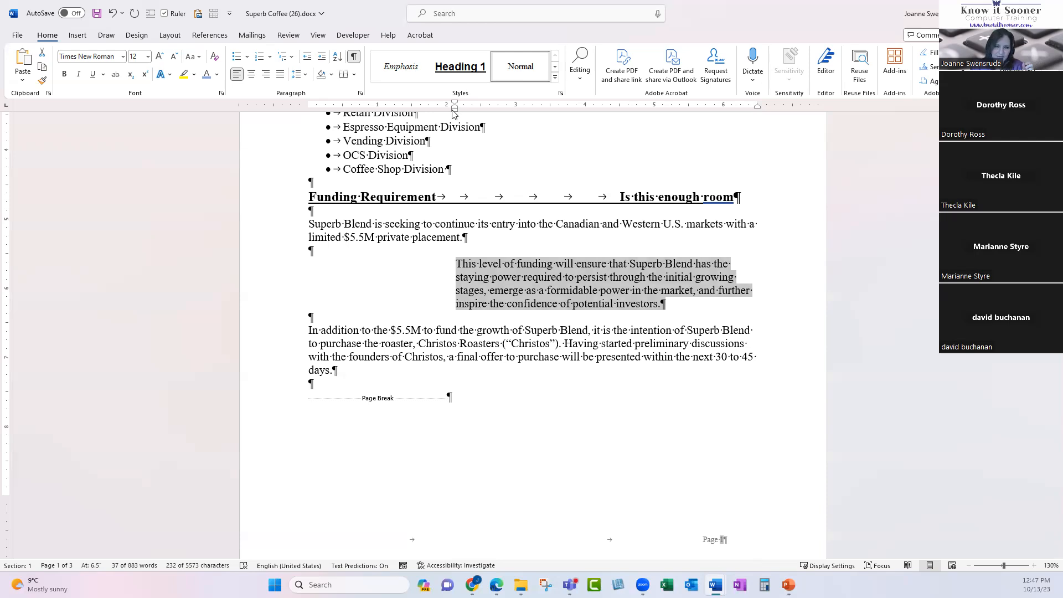
{"action": "left_click_drag", "start_coordinate": [454, 113], "coordinate": [308, 116]}
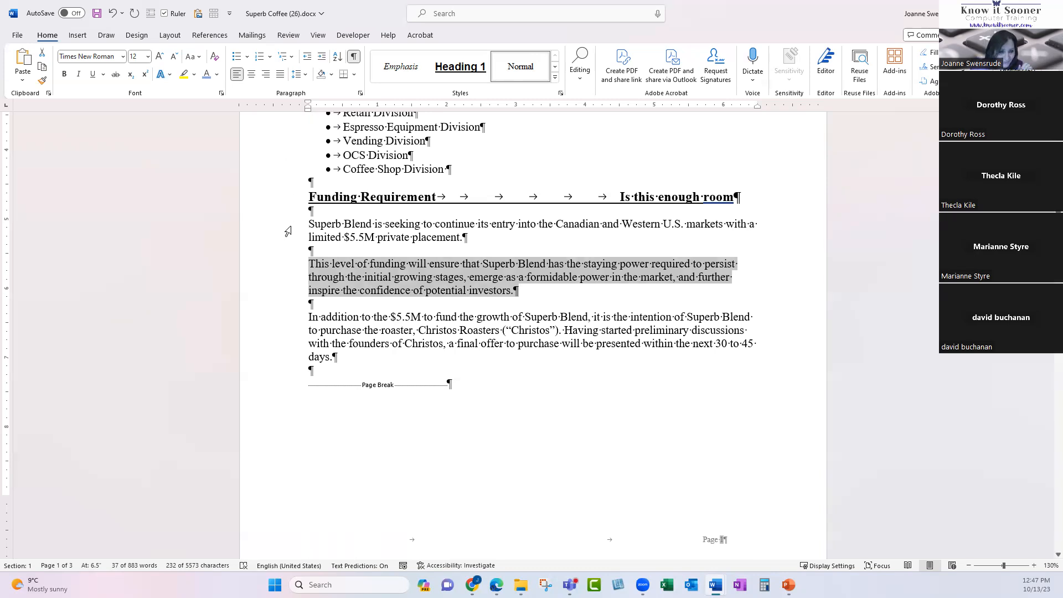
Select all three Funding Requirement paragraphs from the left margin.
{"action": "left_click_drag", "start_coordinate": [298, 227], "coordinate": [290, 356]}
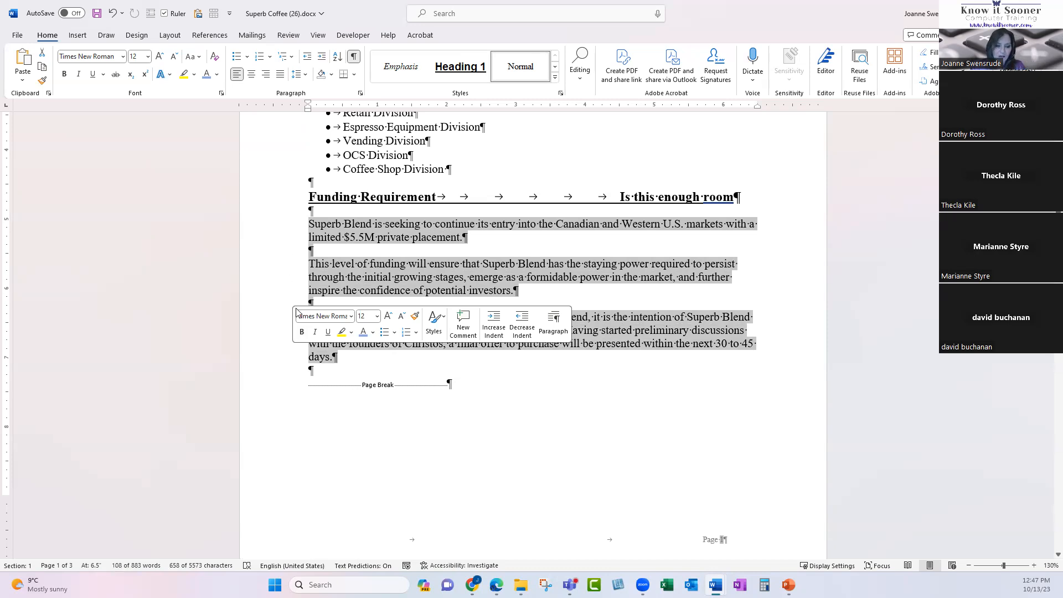
{"action": "left_click", "coordinate": [573, 277]}
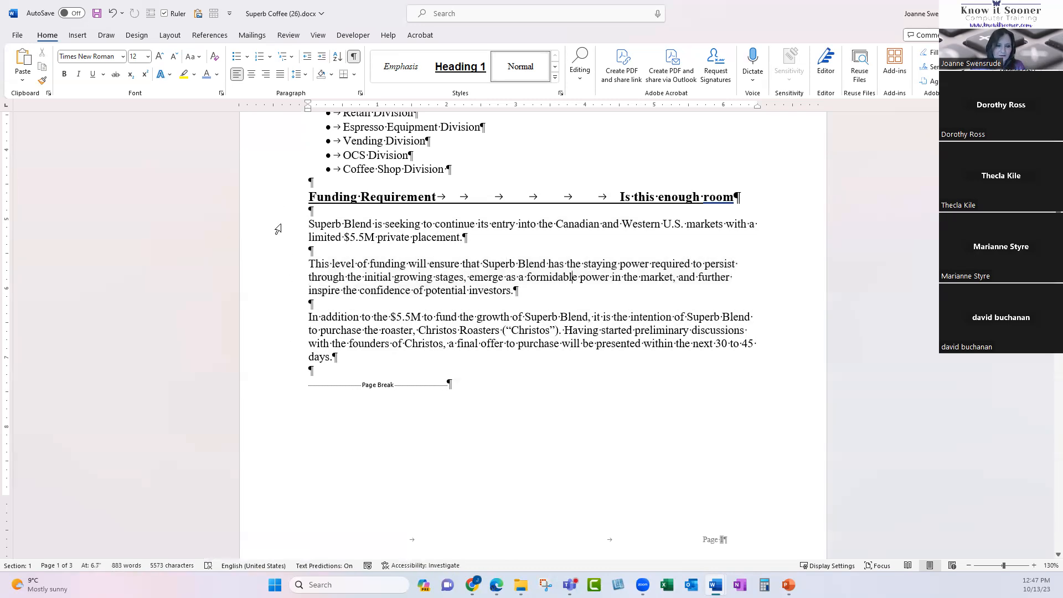
{"action": "left_click_drag", "start_coordinate": [278, 229], "coordinate": [282, 362]}
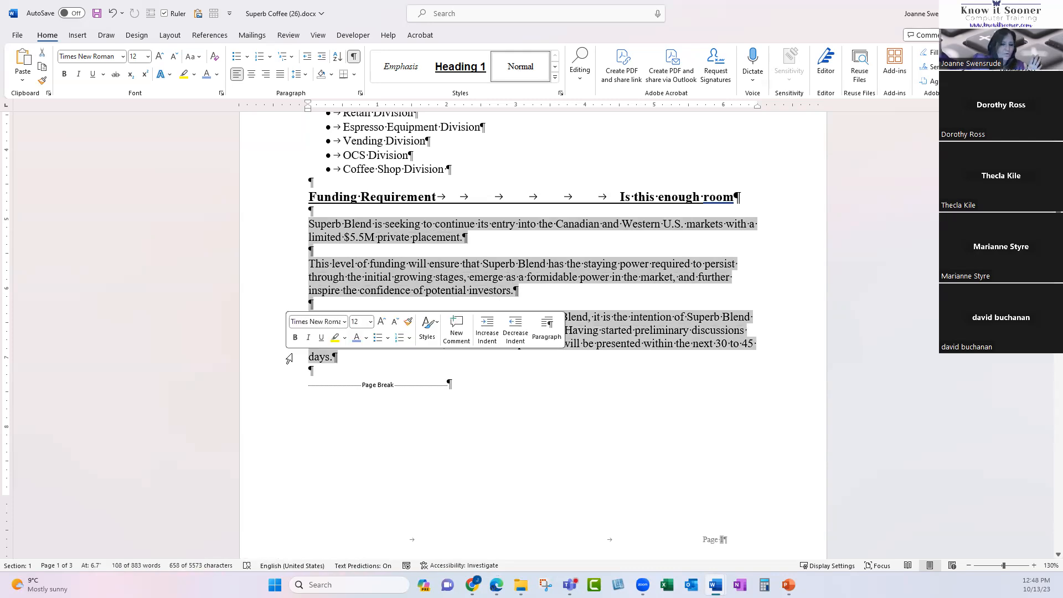
{"action": "left_click", "coordinate": [486, 242]}
{"action": "left_click_drag", "start_coordinate": [311, 227], "coordinate": [550, 364]}
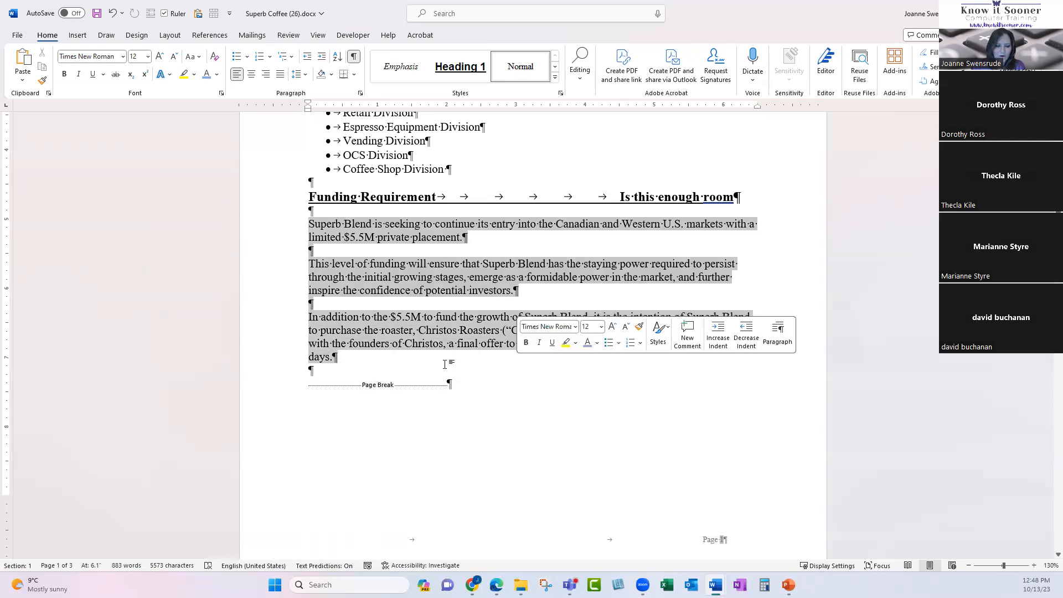
{"action": "left_click_drag", "start_coordinate": [378, 367], "coordinate": [209, 223]}
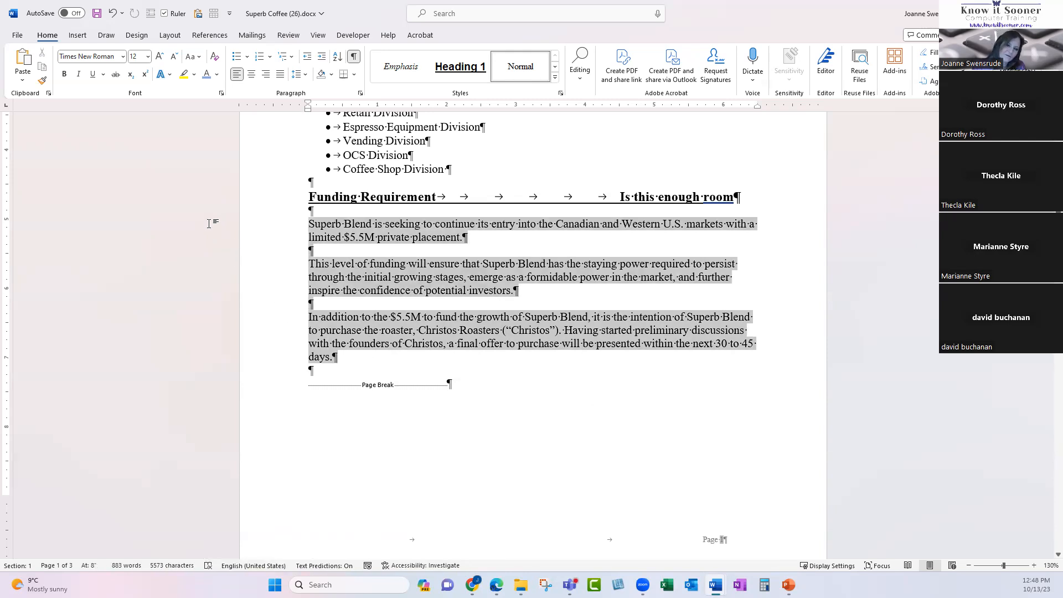
{"action": "left_click", "coordinate": [341, 227]}
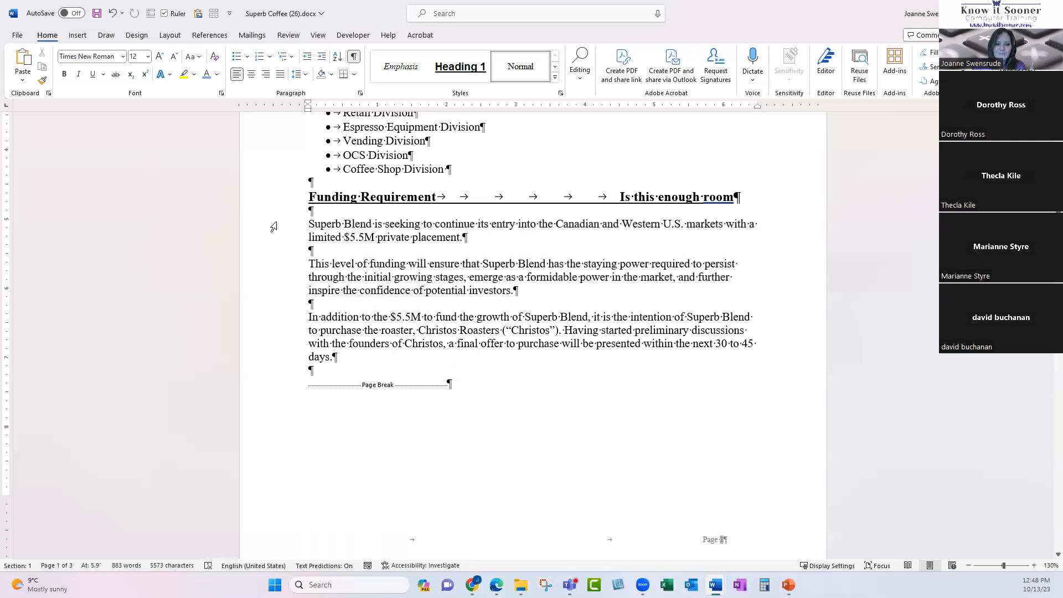
{"action": "left_click_drag", "start_coordinate": [272, 227], "coordinate": [277, 357]}
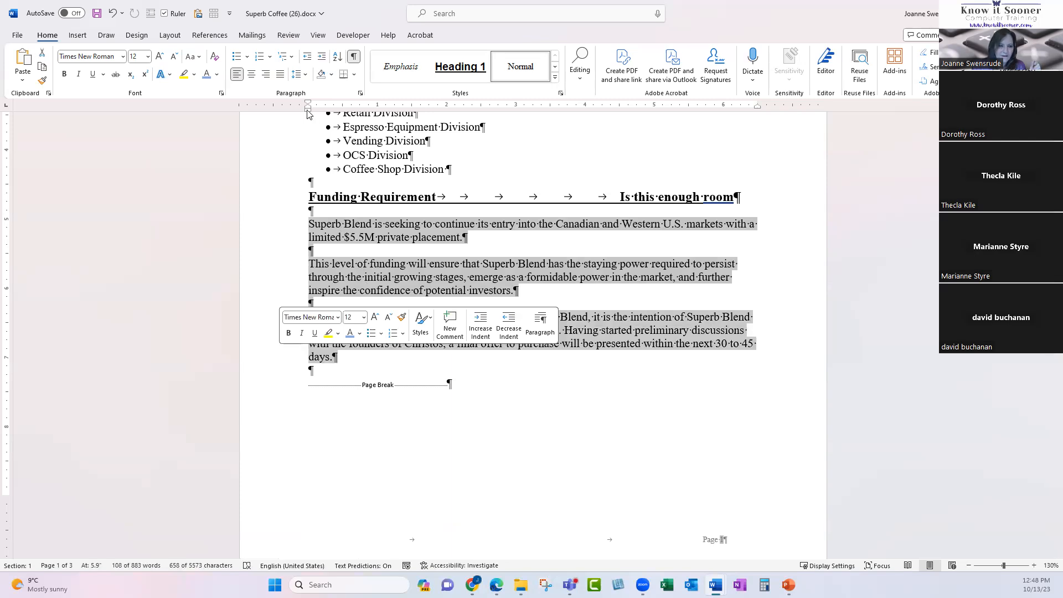
Give the selected paragraphs a first-line indent of about 0.5 inch.
{"action": "mouse_move", "coordinate": [307, 112]}
{"action": "left_mouse_down"}
{"action": "mouse_move", "coordinate": [377, 119]}
{"action": "mouse_move", "coordinate": [309, 112]}
{"action": "left_mouse_up"}
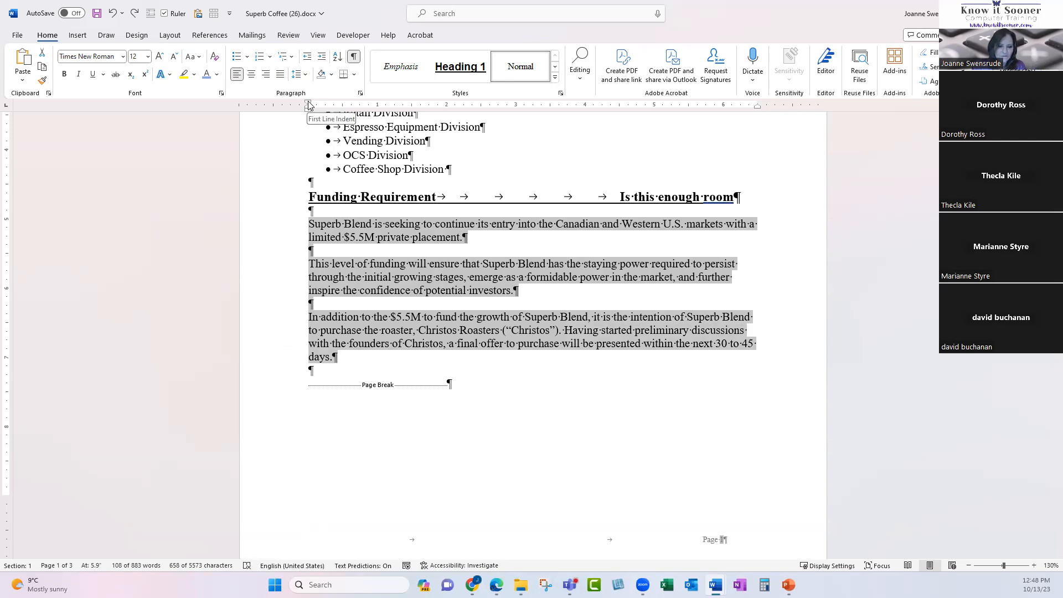
{"action": "left_click_drag", "start_coordinate": [309, 105], "coordinate": [342, 103]}
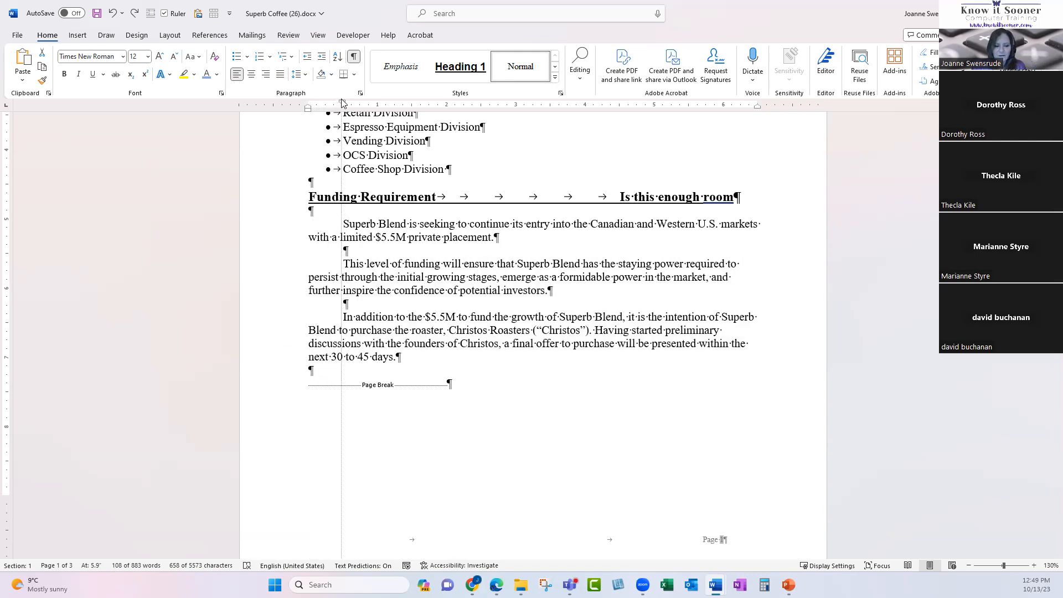
{"action": "left_click_drag", "start_coordinate": [342, 103], "coordinate": [342, 103]}
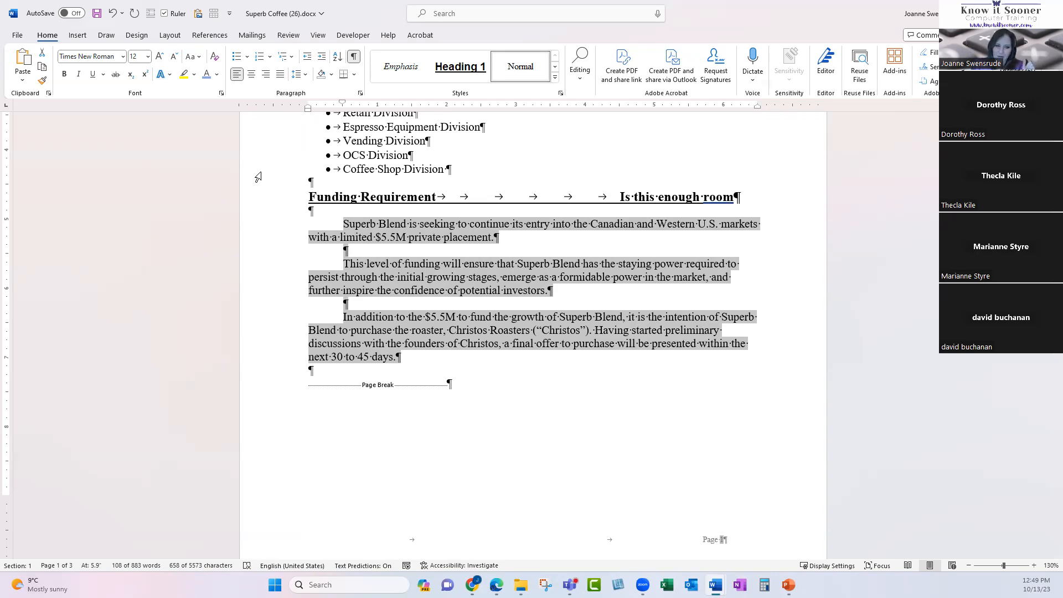
Add two blank paragraphs after '45 days.' with no tabs, then reselect the three Funding paragraphs.
{"action": "left_click", "coordinate": [388, 374]}
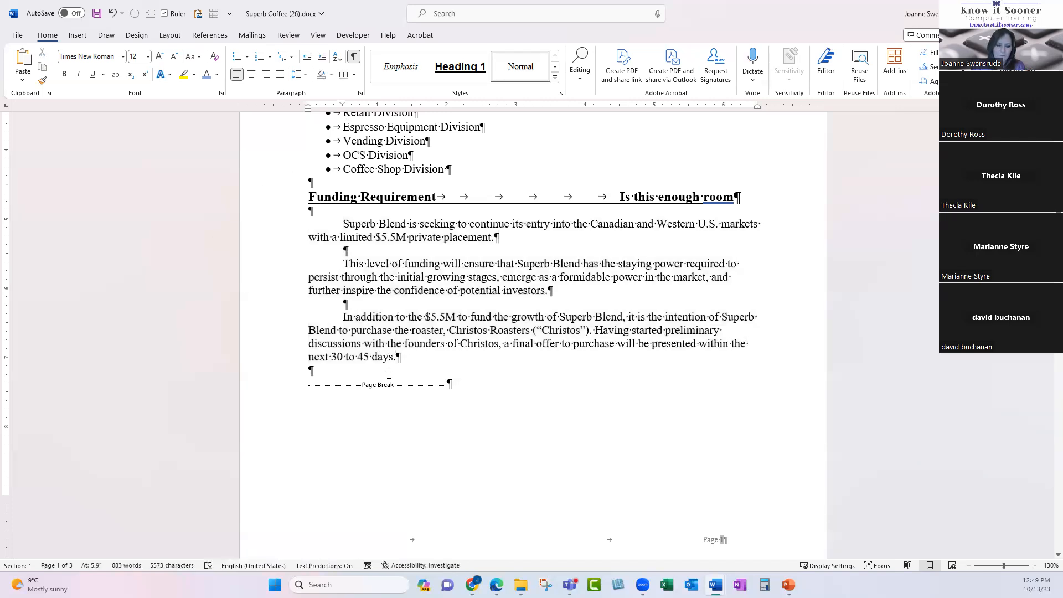
{"action": "key", "text": "Return"}
{"action": "key", "text": "Return"}
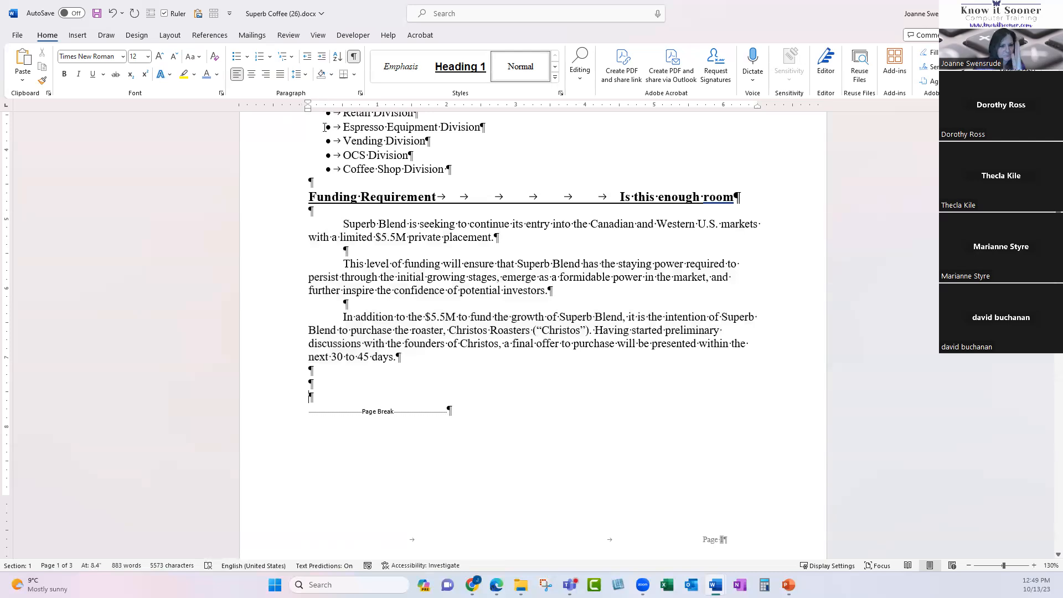
{"action": "key", "text": "Tab"}
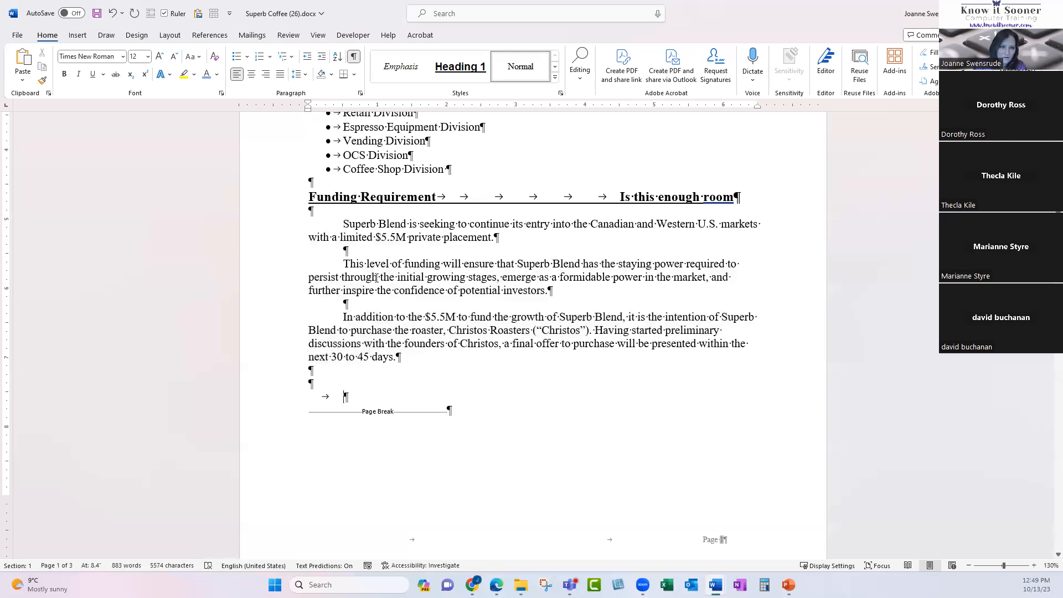
{"action": "key", "text": "BackSpace"}
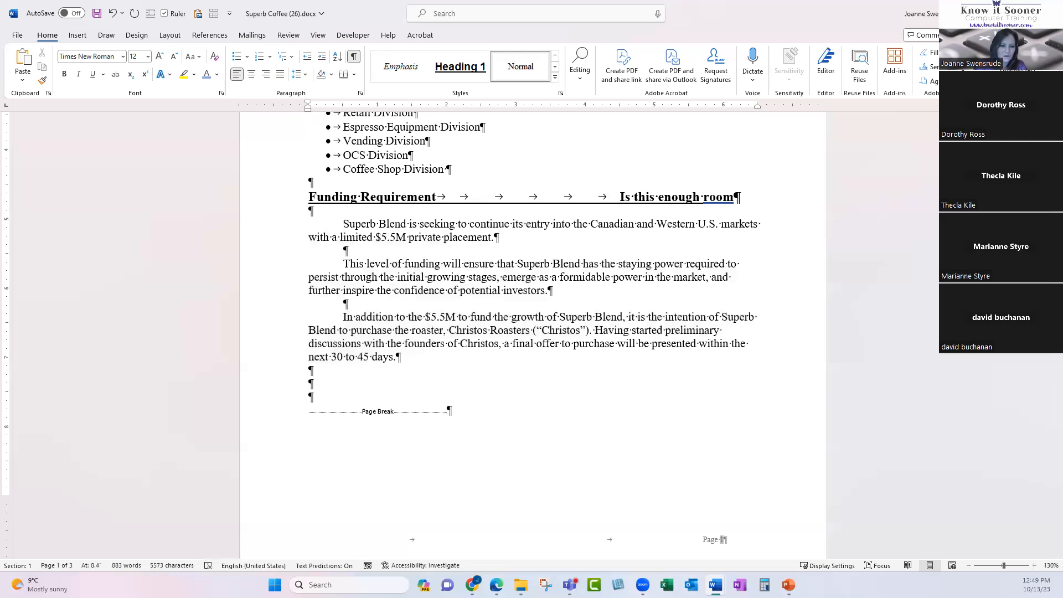
{"action": "key", "text": "Tab"}
{"action": "key", "text": "BackSpace"}
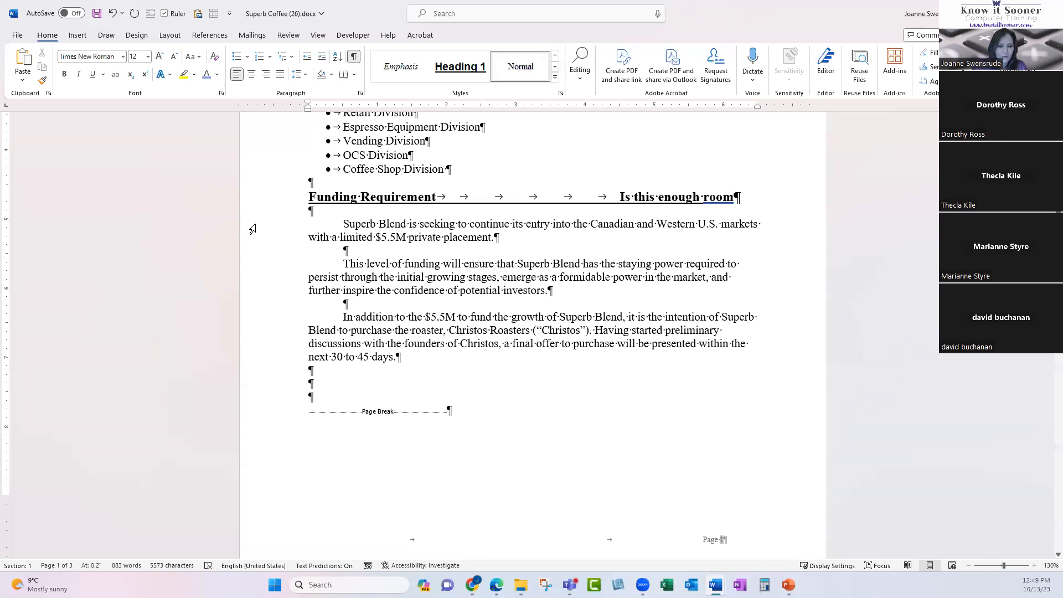
{"action": "left_click_drag", "start_coordinate": [273, 229], "coordinate": [281, 357]}
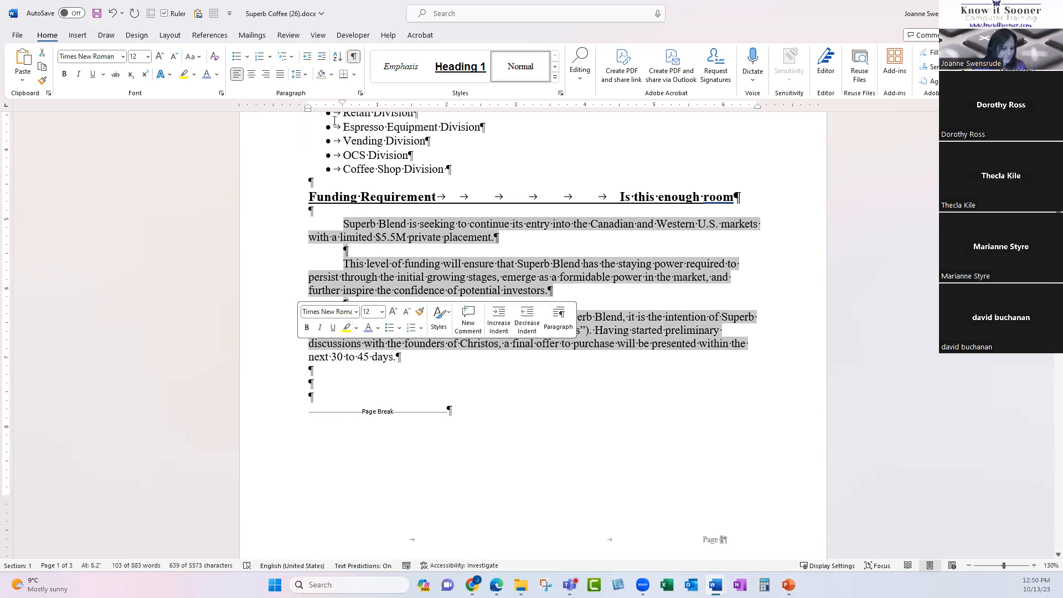
Remove the first-line and left indents so the three Funding paragraphs sit flush left.
{"action": "key", "text": "ctrl+q"}
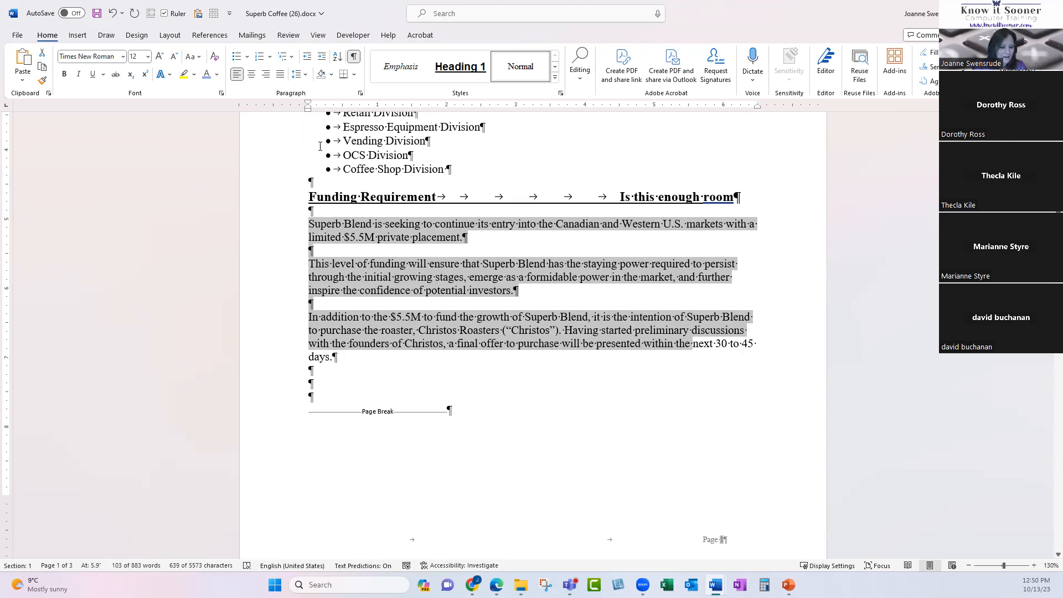
{"action": "key", "text": "ctrl+m"}
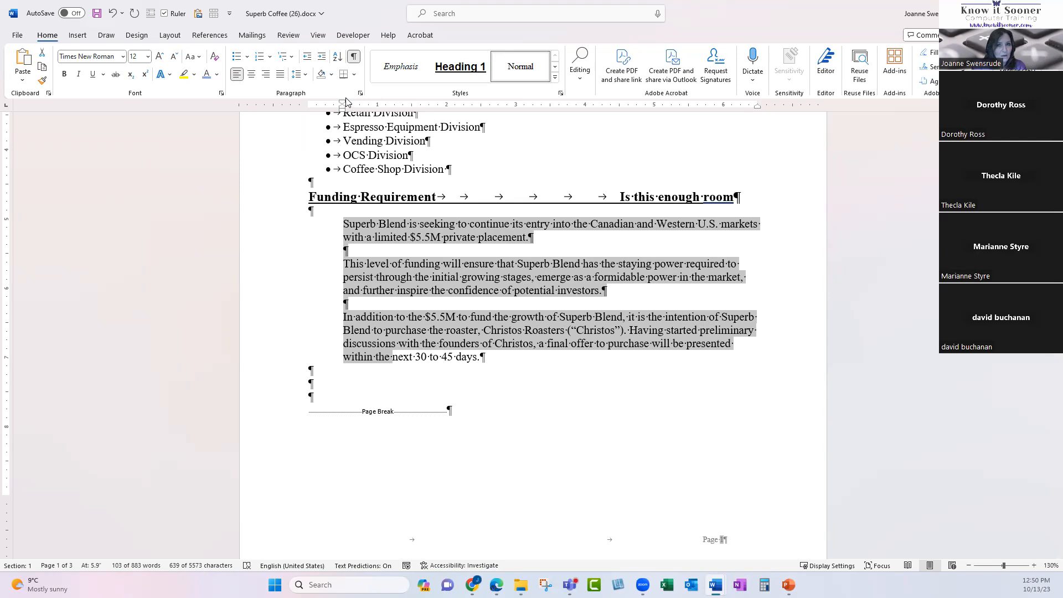
{"action": "key", "text": "ctrl+shift+m"}
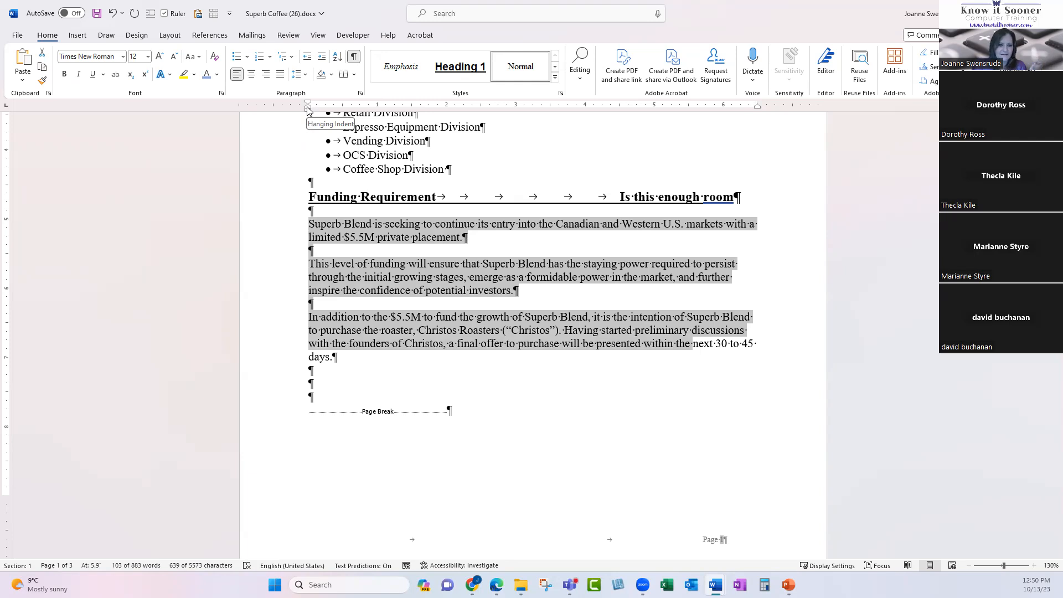
{"action": "left_click_drag", "start_coordinate": [309, 109], "coordinate": [380, 111]}
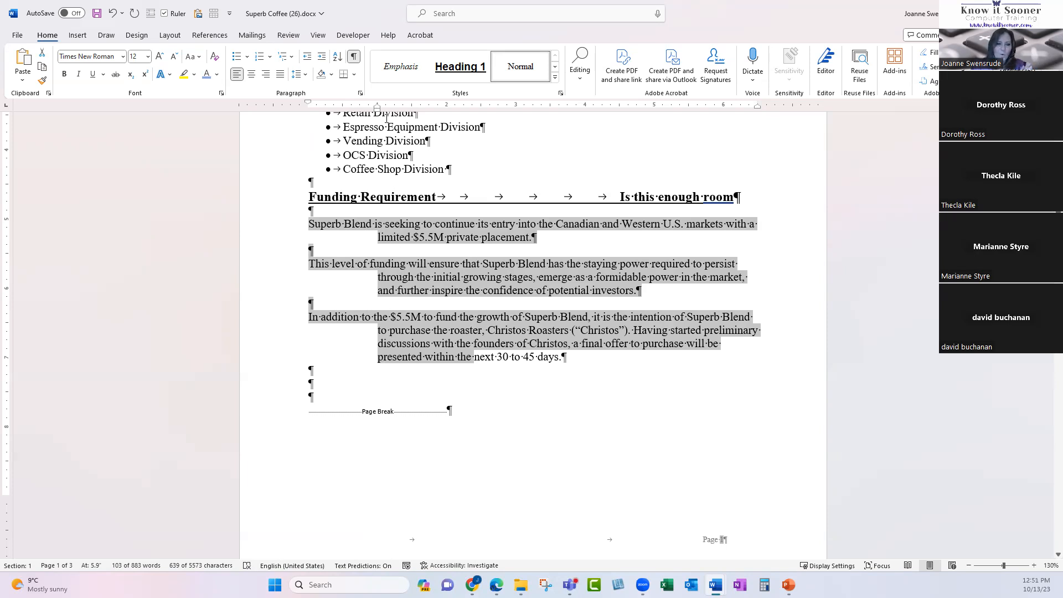
{"action": "left_click_drag", "start_coordinate": [377, 108], "coordinate": [308, 108]}
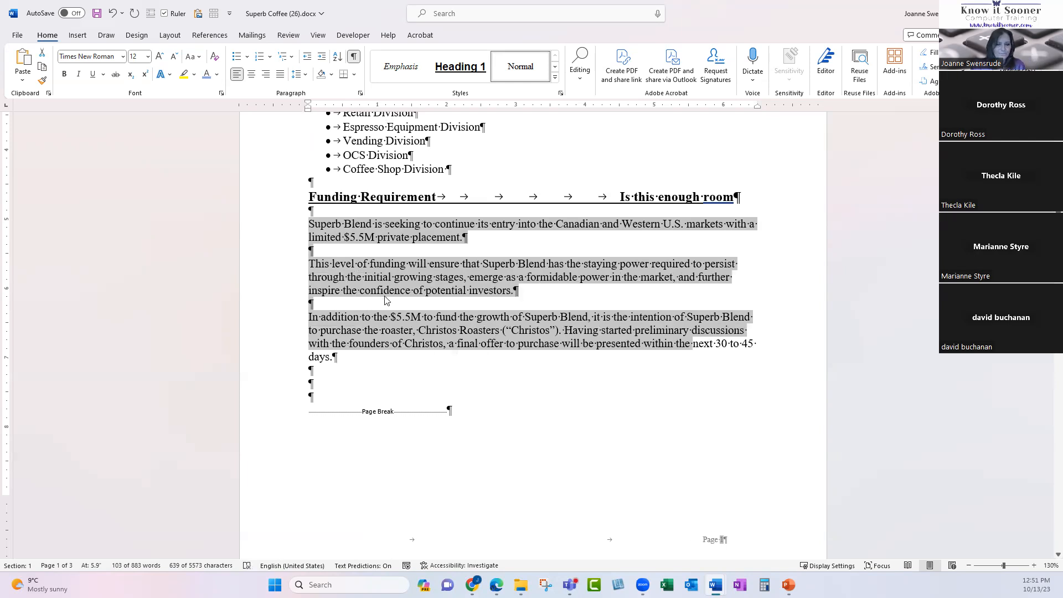
{"action": "scroll", "coordinate": [388, 302], "scroll_direction": "up", "scroll_amount": 3}
{"action": "left_click_drag", "start_coordinate": [279, 219], "coordinate": [275, 270]}
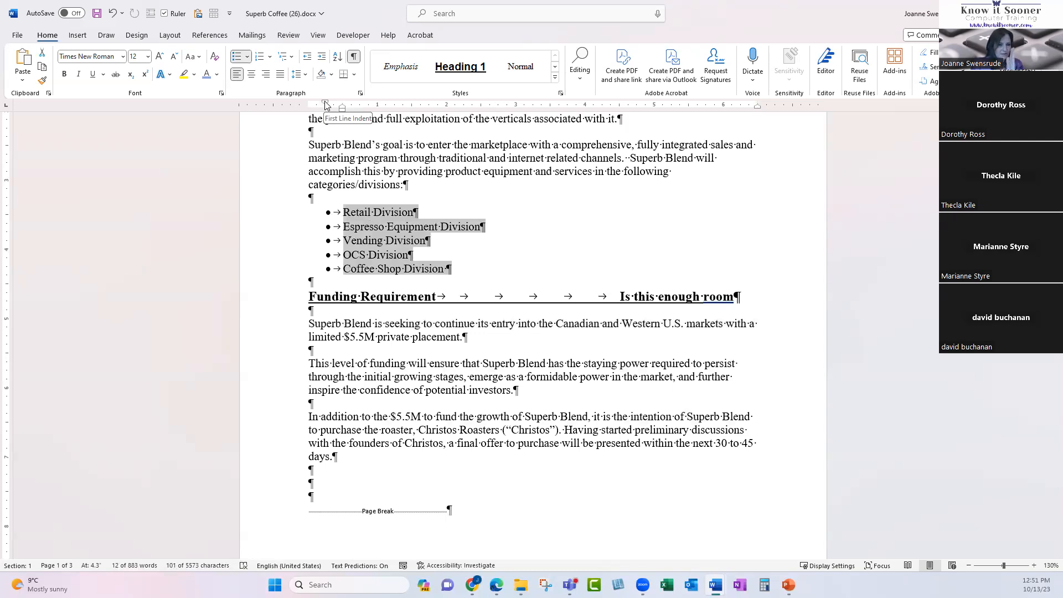
Move the five division bullets to the left margin and narrow the gap before each name.
{"action": "mouse_move", "coordinate": [325, 105]}
{"action": "left_mouse_down"}
{"action": "mouse_move", "coordinate": [314, 106]}
{"action": "mouse_move", "coordinate": [324, 111]}
{"action": "mouse_move", "coordinate": [316, 120]}
{"action": "mouse_move", "coordinate": [325, 115]}
{"action": "mouse_move", "coordinate": [309, 111]}
{"action": "left_mouse_up"}
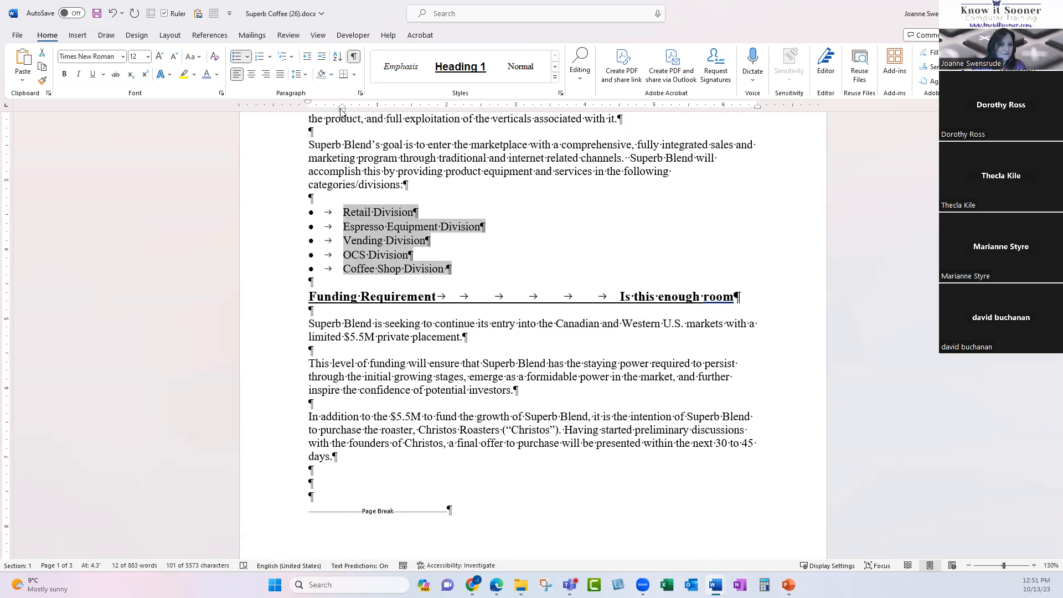
{"action": "left_click_drag", "start_coordinate": [340, 109], "coordinate": [342, 108]}
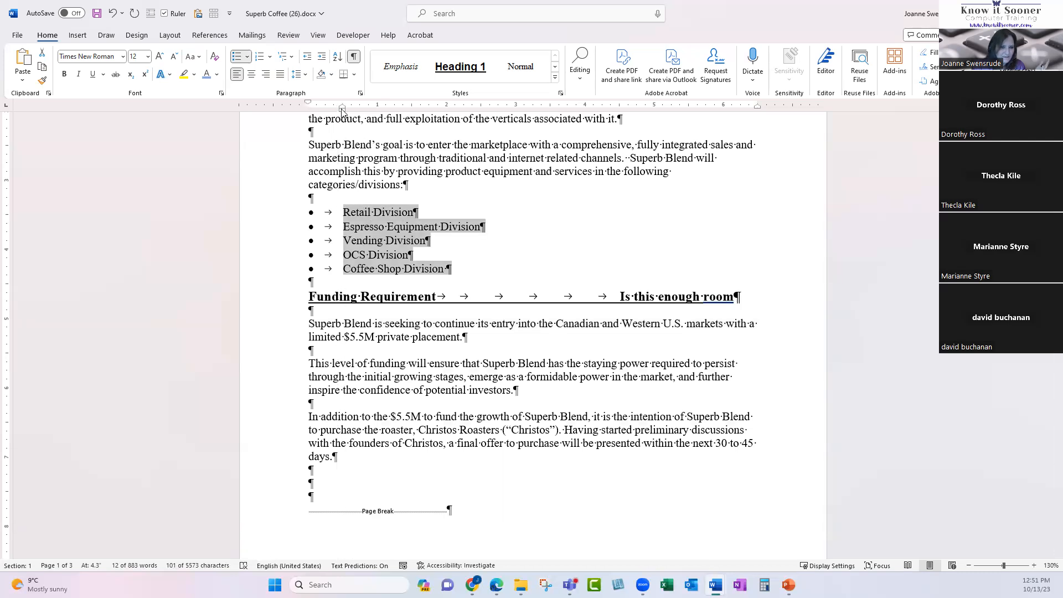
{"action": "mouse_move", "coordinate": [342, 109]}
{"action": "left_mouse_down"}
{"action": "mouse_move", "coordinate": [476, 111]}
{"action": "mouse_move", "coordinate": [552, 126]}
{"action": "mouse_move", "coordinate": [342, 118]}
{"action": "left_mouse_up"}
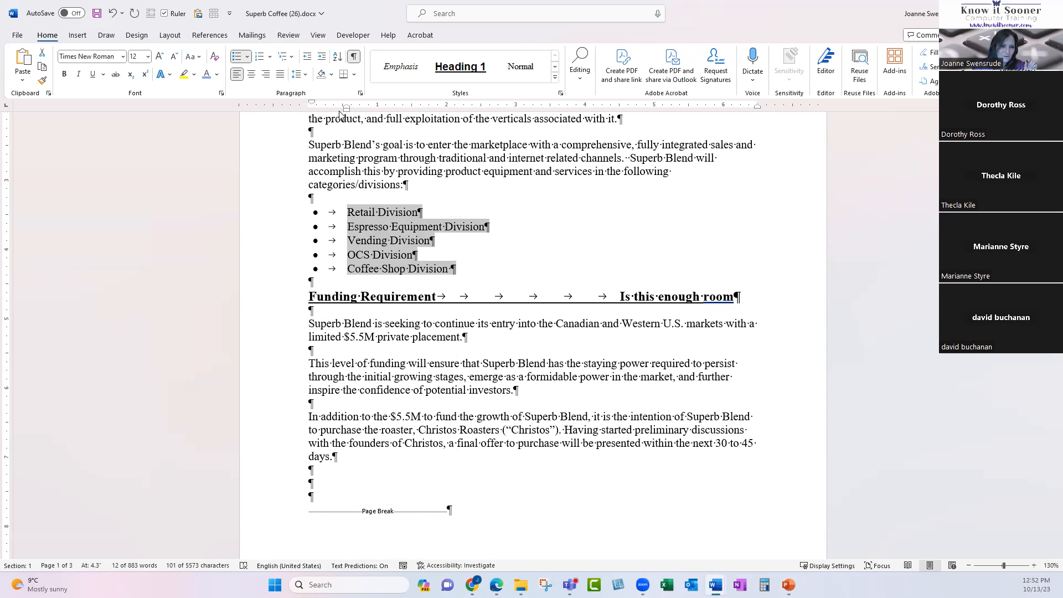
{"action": "left_click_drag", "start_coordinate": [346, 108], "coordinate": [342, 110]}
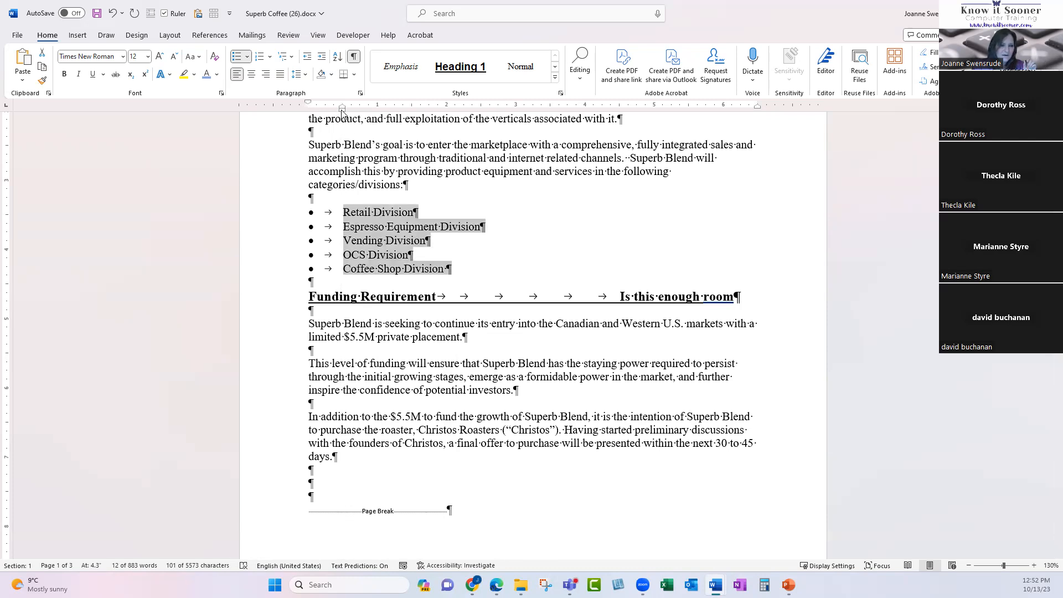
{"action": "mouse_move", "coordinate": [341, 110]}
{"action": "left_mouse_down"}
{"action": "mouse_move", "coordinate": [443, 113]}
{"action": "mouse_move", "coordinate": [331, 112]}
{"action": "left_mouse_up"}
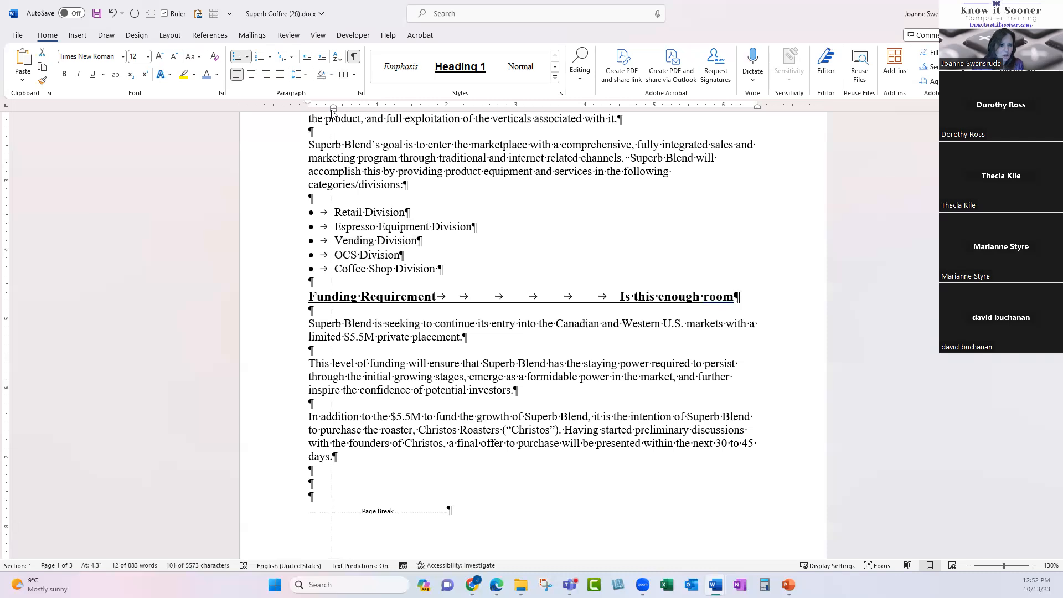
{"action": "left_click_drag", "start_coordinate": [331, 112], "coordinate": [334, 112]}
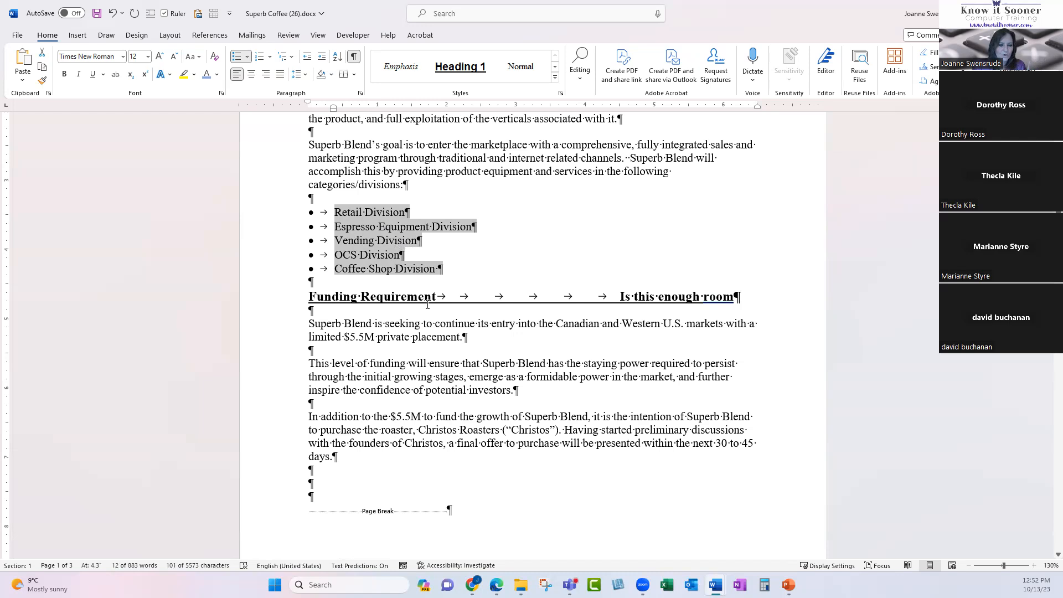
Select the three numbered funding items on page 2 and drag their left indent toward the margin.
{"action": "scroll", "coordinate": [427, 305], "scroll_direction": "down", "scroll_amount": 1}
{"action": "scroll", "coordinate": [423, 304], "scroll_direction": "up", "scroll_amount": 5}
{"action": "scroll", "coordinate": [420, 305], "scroll_direction": "down", "scroll_amount": 2}
{"action": "scroll", "coordinate": [420, 304], "scroll_direction": "down", "scroll_amount": 12}
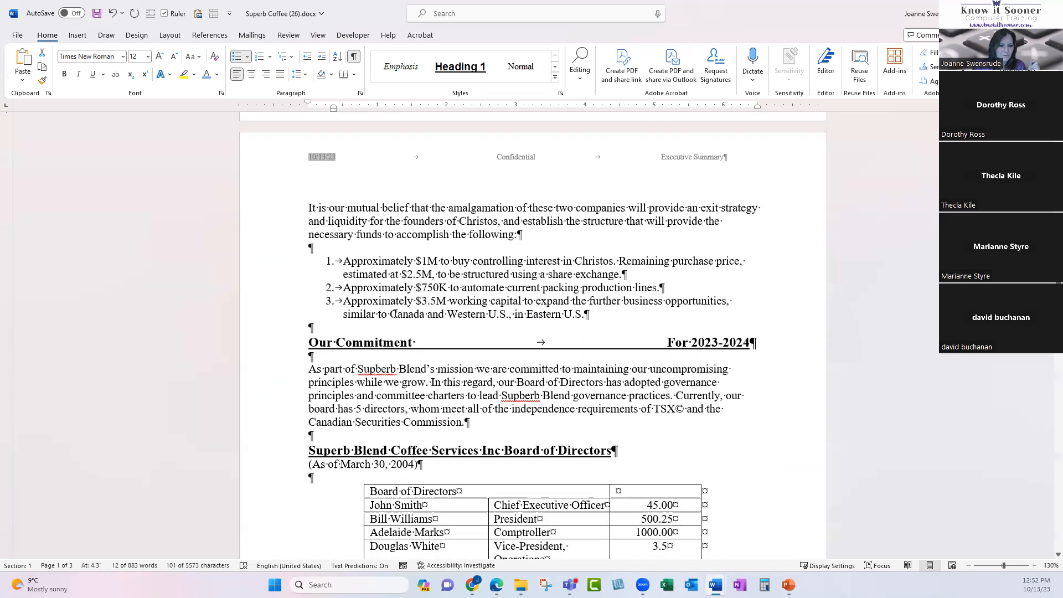
{"action": "left_click_drag", "start_coordinate": [278, 275], "coordinate": [267, 315]}
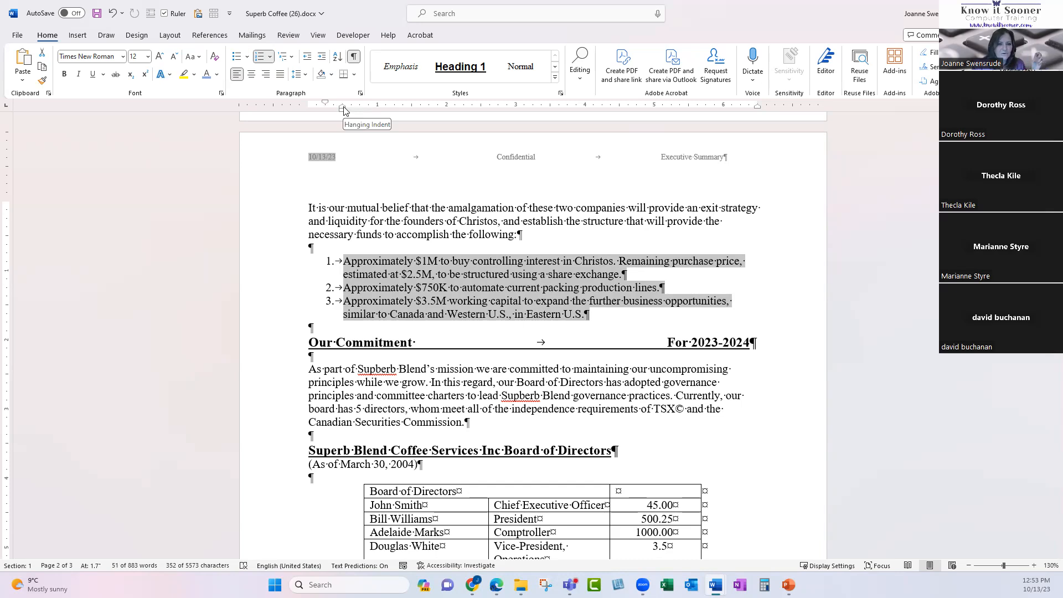
{"action": "left_click_drag", "start_coordinate": [341, 113], "coordinate": [325, 114]}
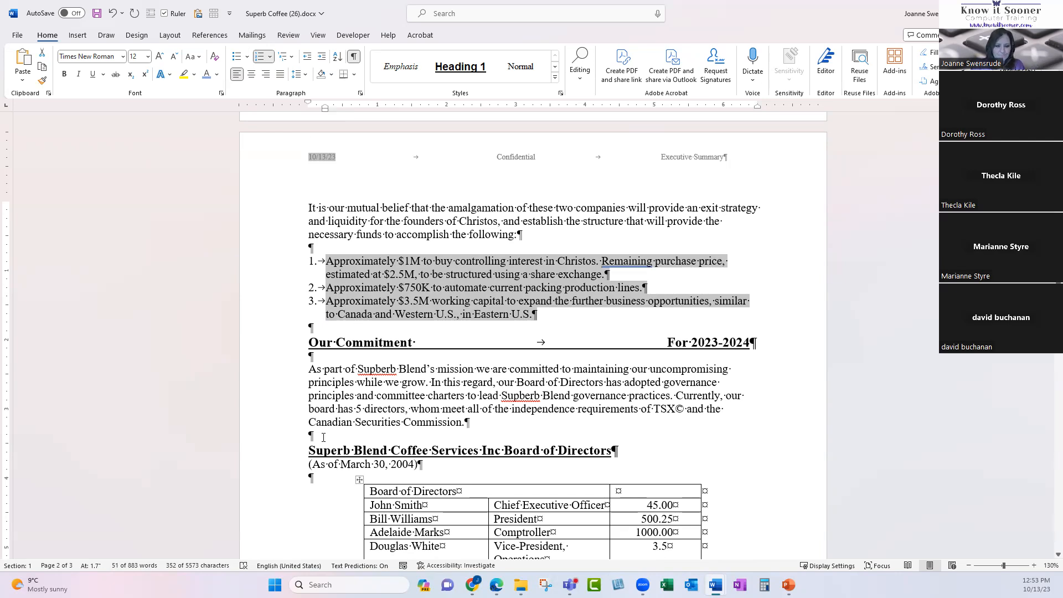
On page 3, apply a Ctrl+T hanging indent to the first director's biography, then undo it.
{"action": "scroll", "coordinate": [323, 437], "scroll_direction": "down", "scroll_amount": 5}
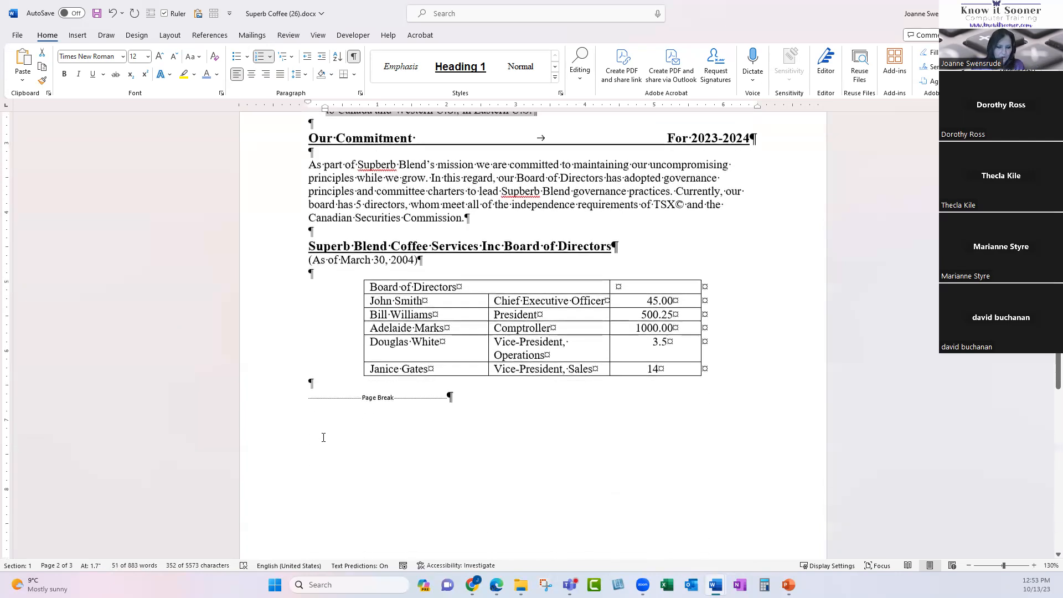
{"action": "scroll", "coordinate": [323, 437], "scroll_direction": "down", "scroll_amount": 5}
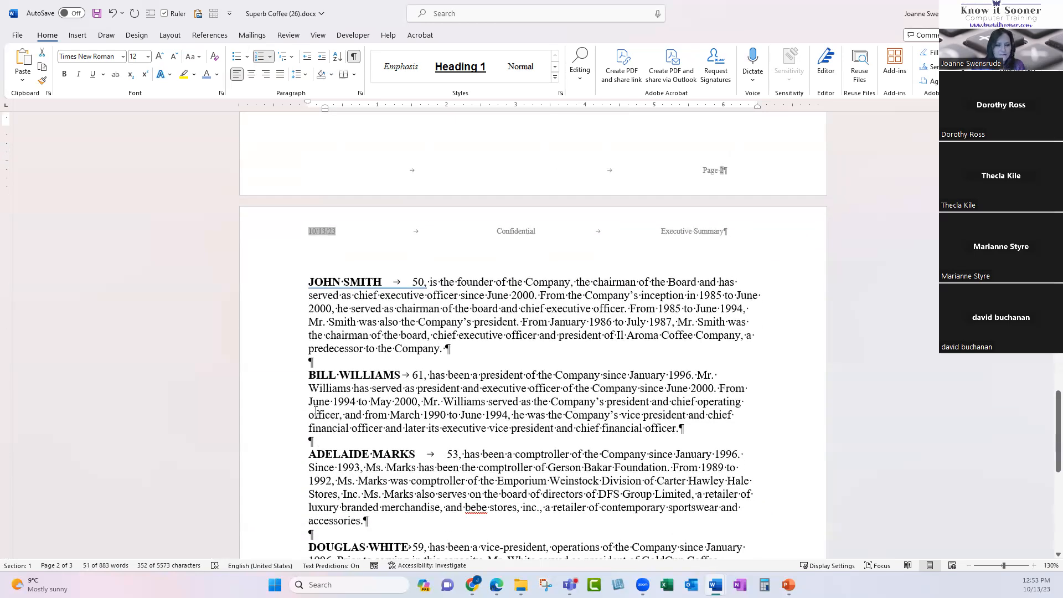
{"action": "scroll", "coordinate": [315, 410], "scroll_direction": "down", "scroll_amount": 1}
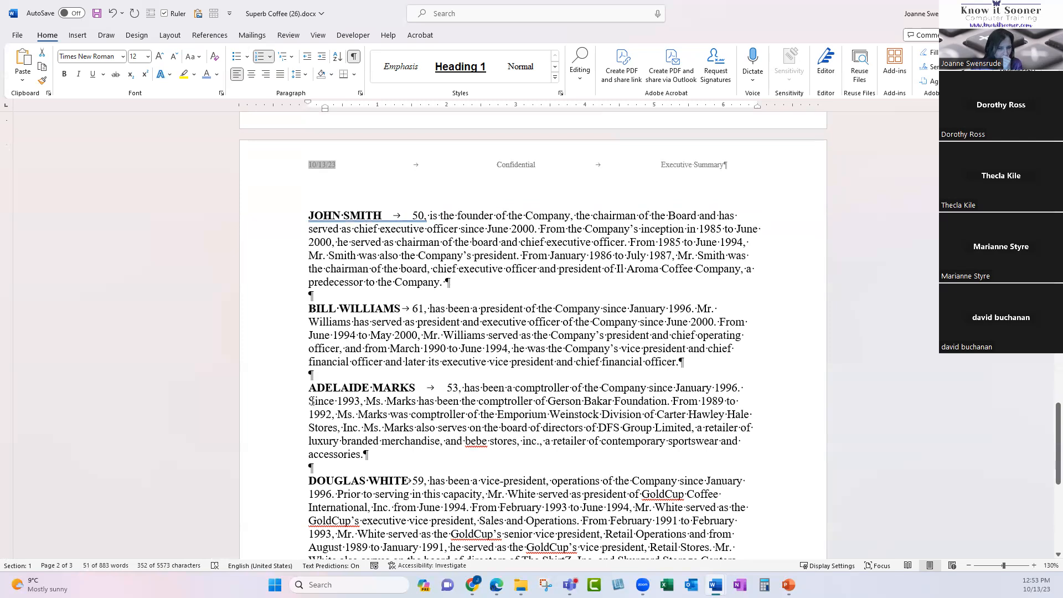
{"action": "double_click", "coordinate": [292, 221]}
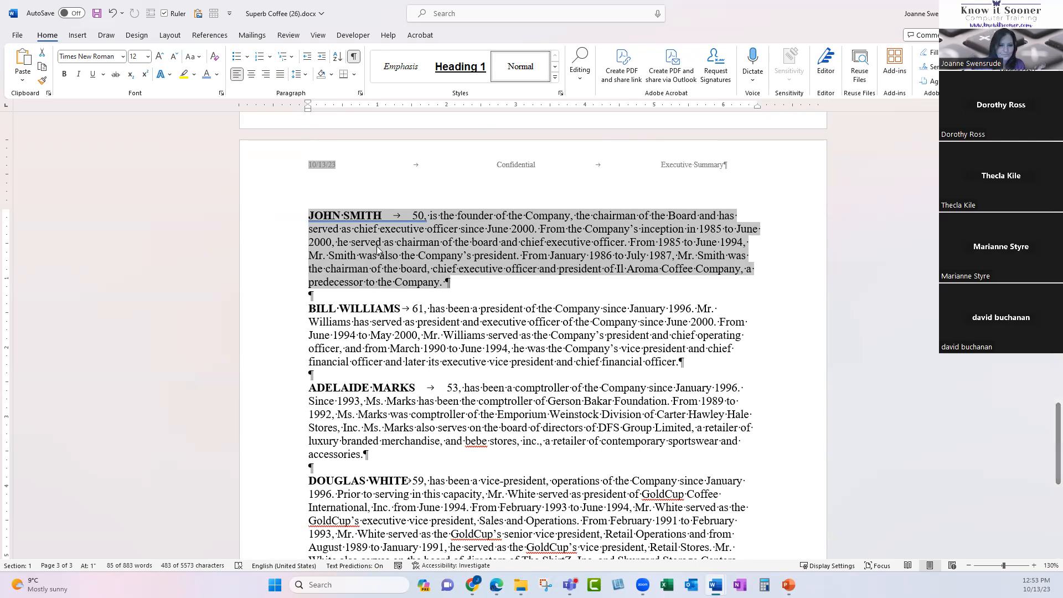
{"action": "key", "text": "ctrl+t"}
{"action": "key", "text": "ctrl+t"}
{"action": "key", "text": "ctrl+t"}
{"action": "key", "text": "ctrl+t"}
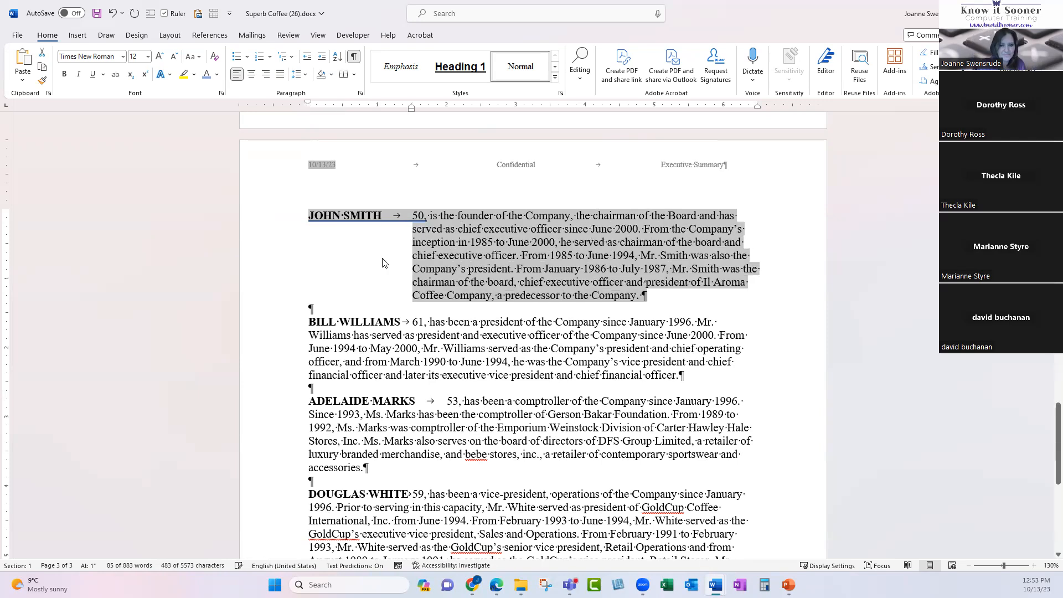
{"action": "left_click", "coordinate": [492, 387]}
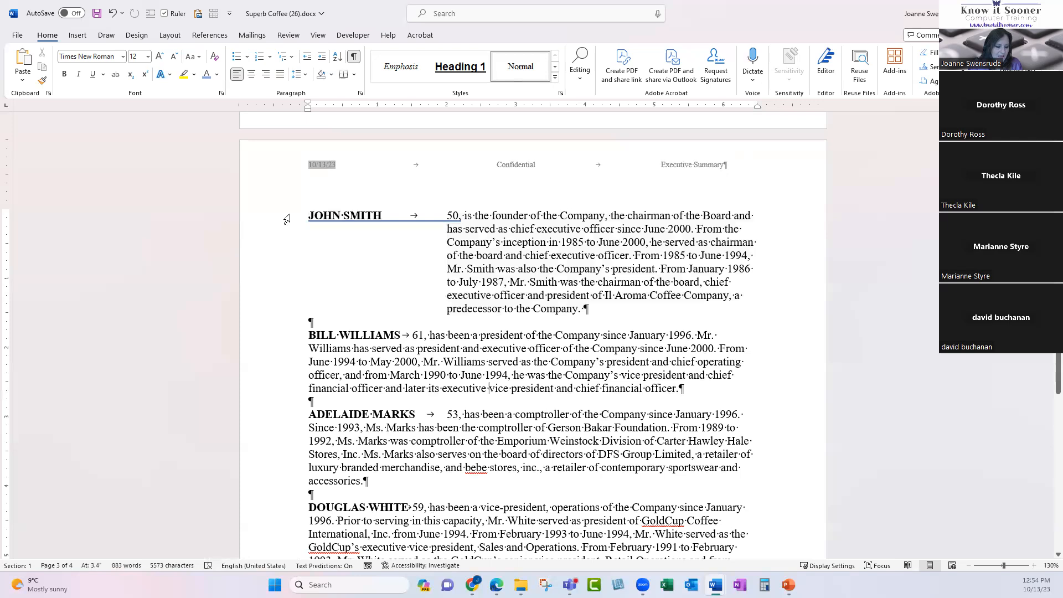
{"action": "double_click", "coordinate": [257, 226]}
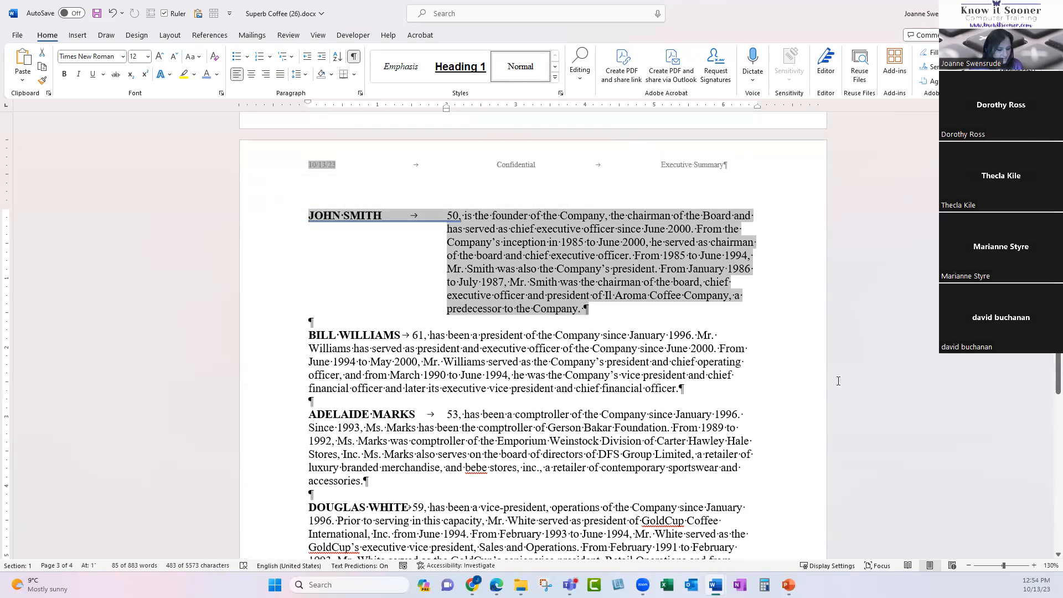
{"action": "key", "text": "ctrl+z"}
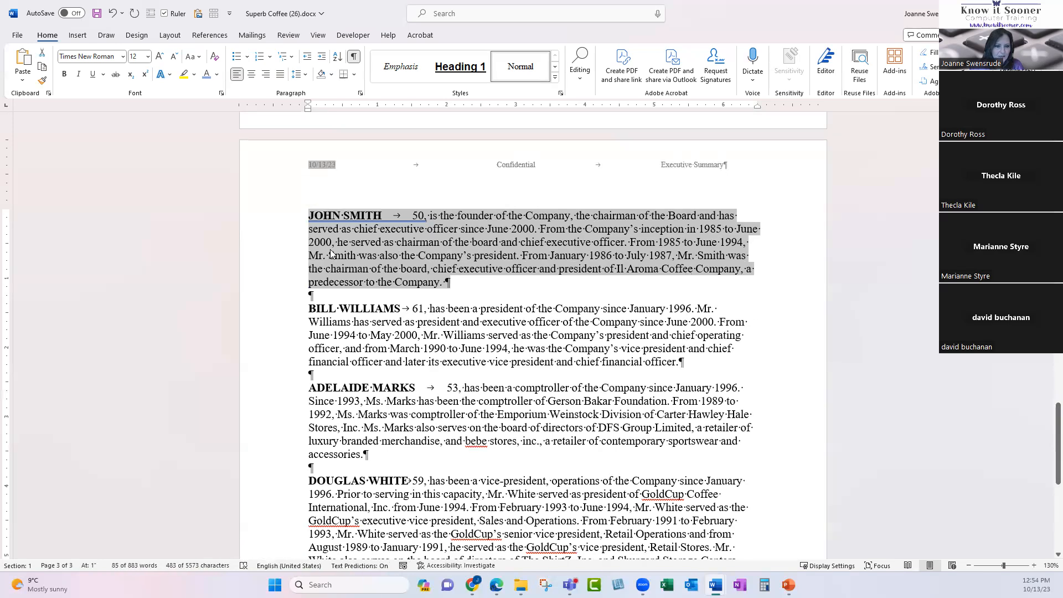
{"action": "scroll", "coordinate": [299, 265], "scroll_direction": "down", "scroll_amount": 2}
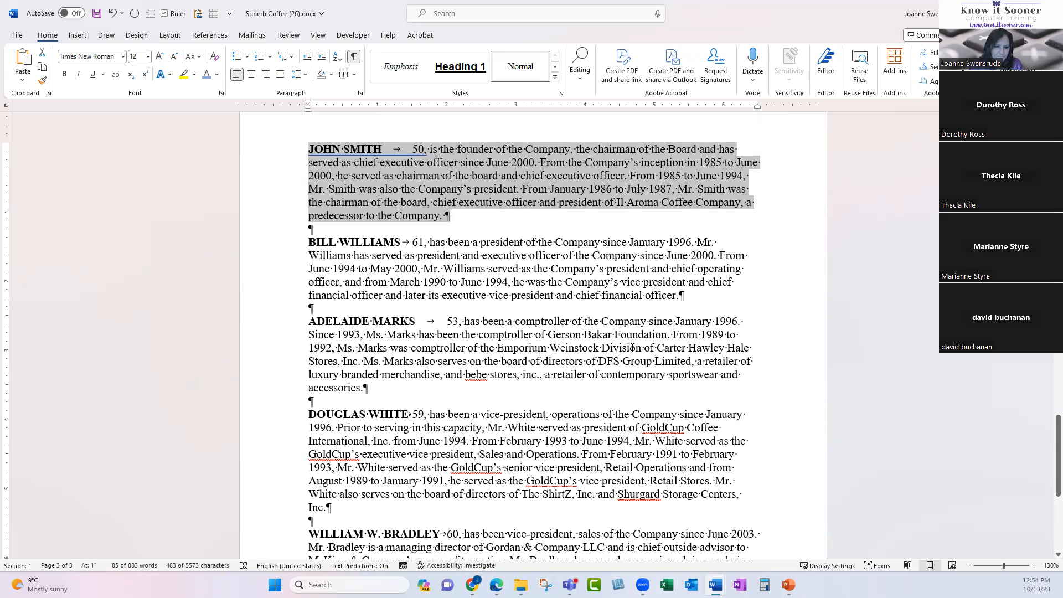
{"action": "scroll", "coordinate": [417, 324], "scroll_direction": "down", "scroll_amount": 4}
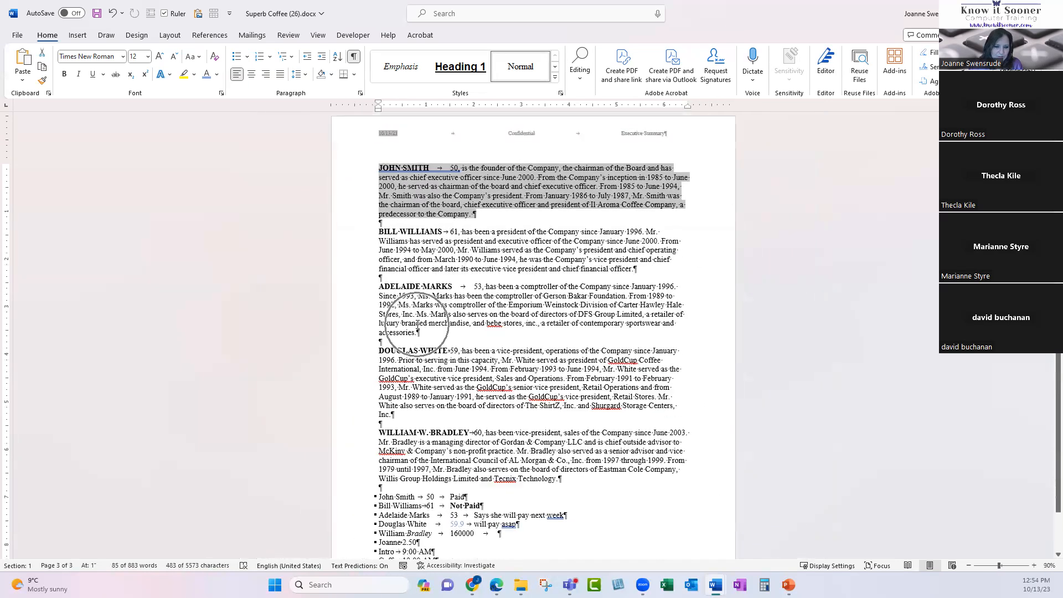
{"action": "left_click_drag", "start_coordinate": [365, 172], "coordinate": [370, 486]}
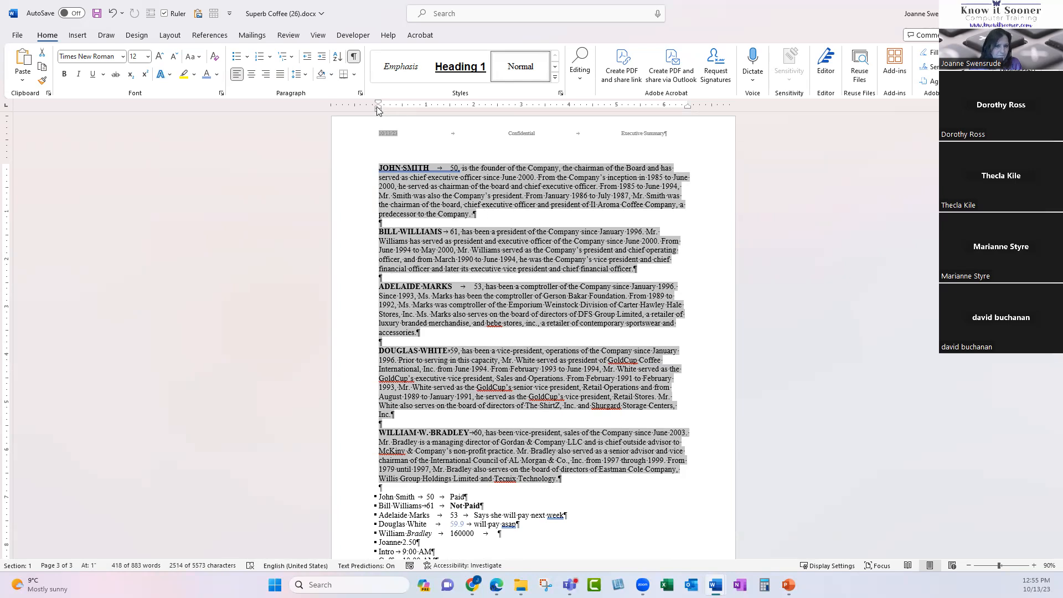
Select all five director biographies and drag their hanging indent right so the text forms a column.
{"action": "left_click_drag", "start_coordinate": [377, 109], "coordinate": [449, 109]}
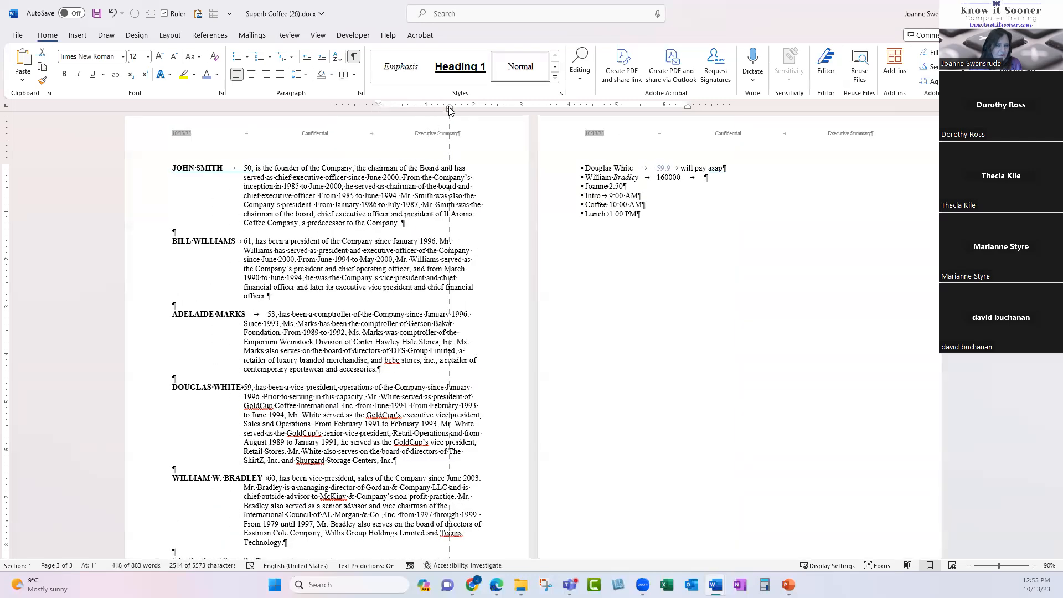
{"action": "left_click_drag", "start_coordinate": [450, 110], "coordinate": [450, 109]}
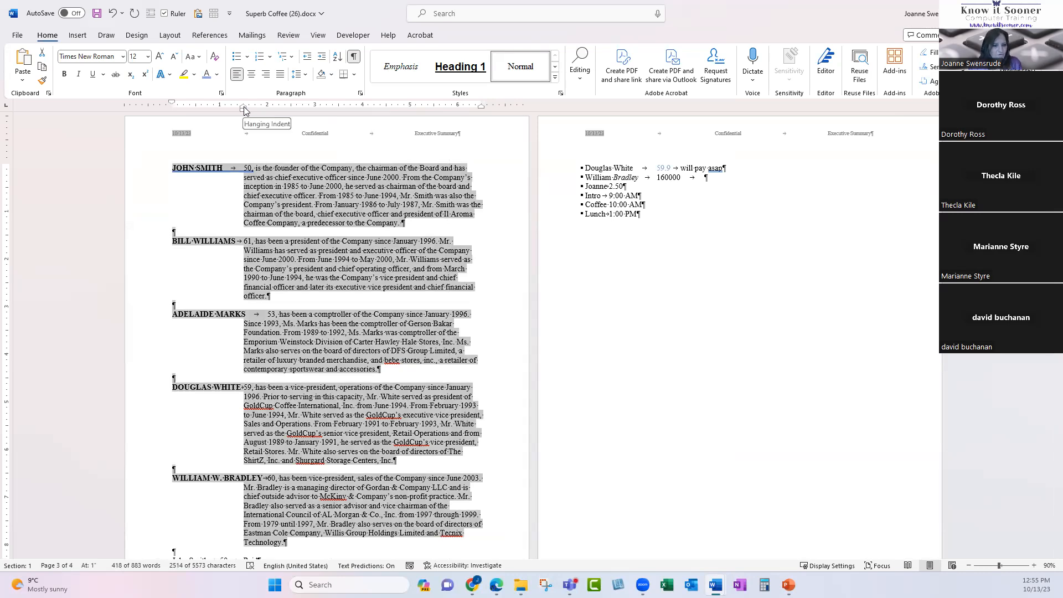
{"action": "left_click_drag", "start_coordinate": [243, 178], "coordinate": [403, 224]}
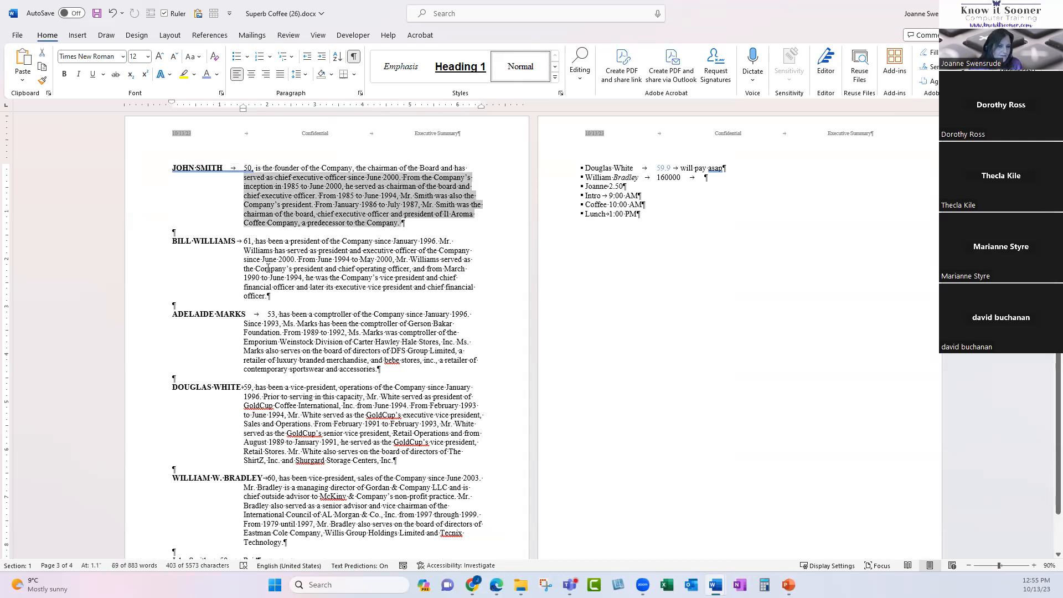
{"action": "left_click", "coordinate": [246, 168]}
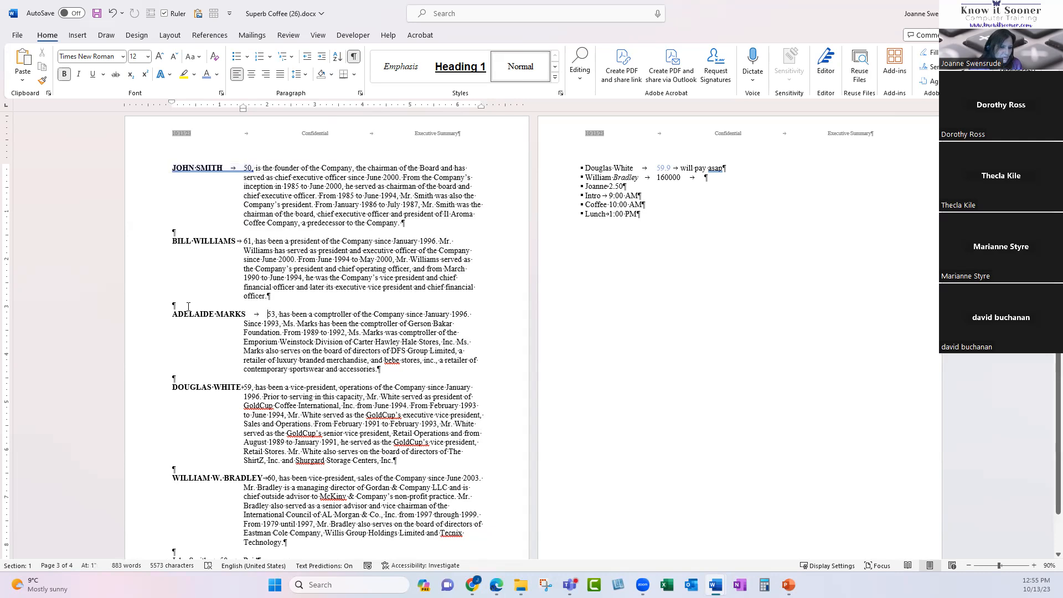
{"action": "left_click_drag", "start_coordinate": [156, 176], "coordinate": [171, 546]}
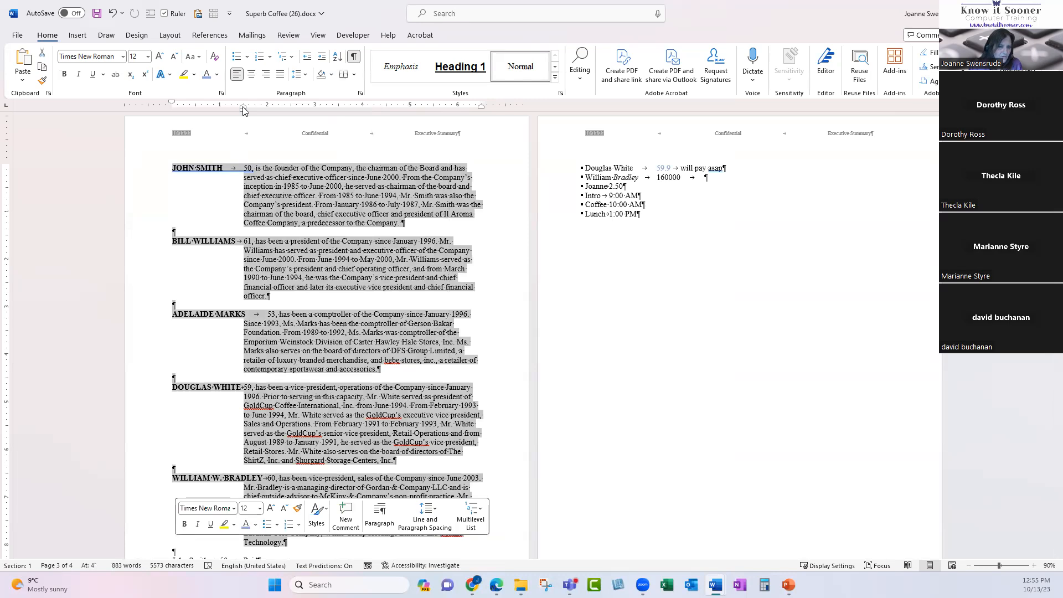
{"action": "left_click_drag", "start_coordinate": [242, 111], "coordinate": [291, 112]}
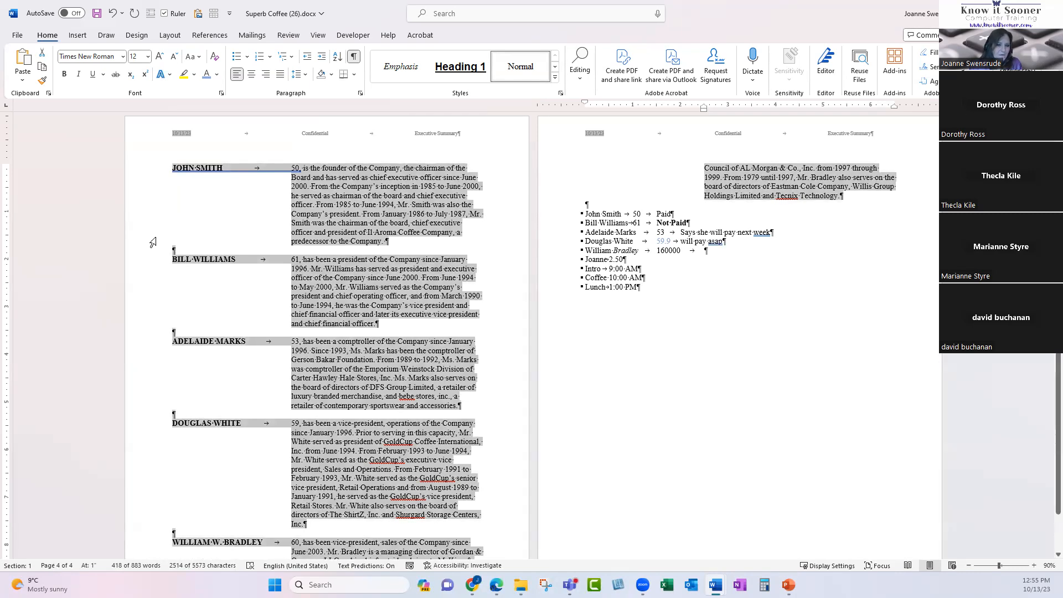
Select the first biography's text, then undo and redo the wider hanging indent.
{"action": "left_click", "coordinate": [292, 177]}
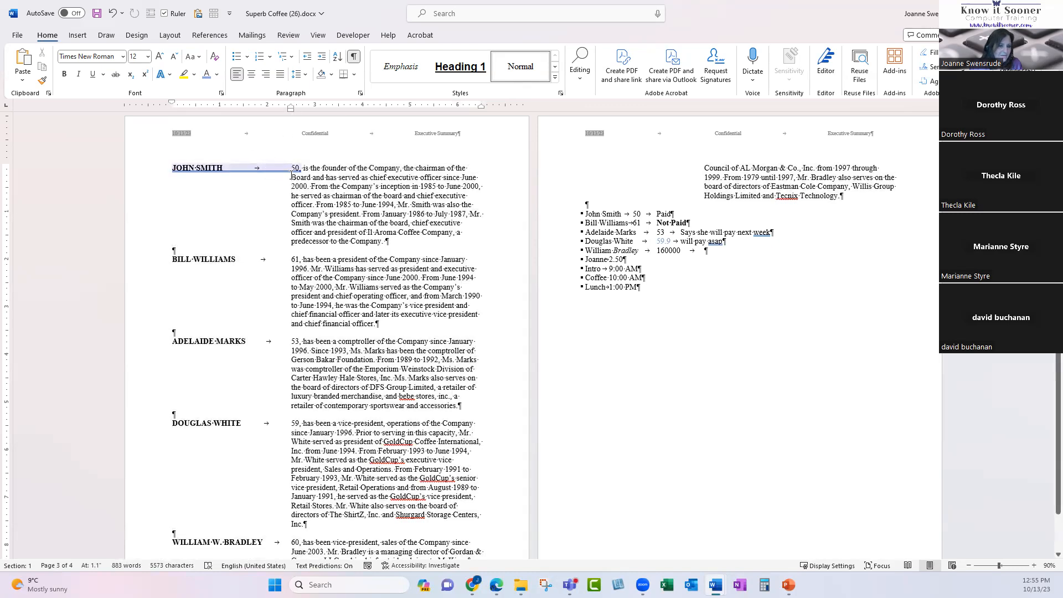
{"action": "key", "text": "shift+Down"}
{"action": "key", "text": "shift+Down"}
{"action": "key", "text": "shift+Down"}
{"action": "key", "text": "shift+Down"}
{"action": "key", "text": "shift+Down"}
{"action": "key", "text": "shift+Down"}
{"action": "key", "text": "shift+Down"}
{"action": "key", "text": "shift+Down"}
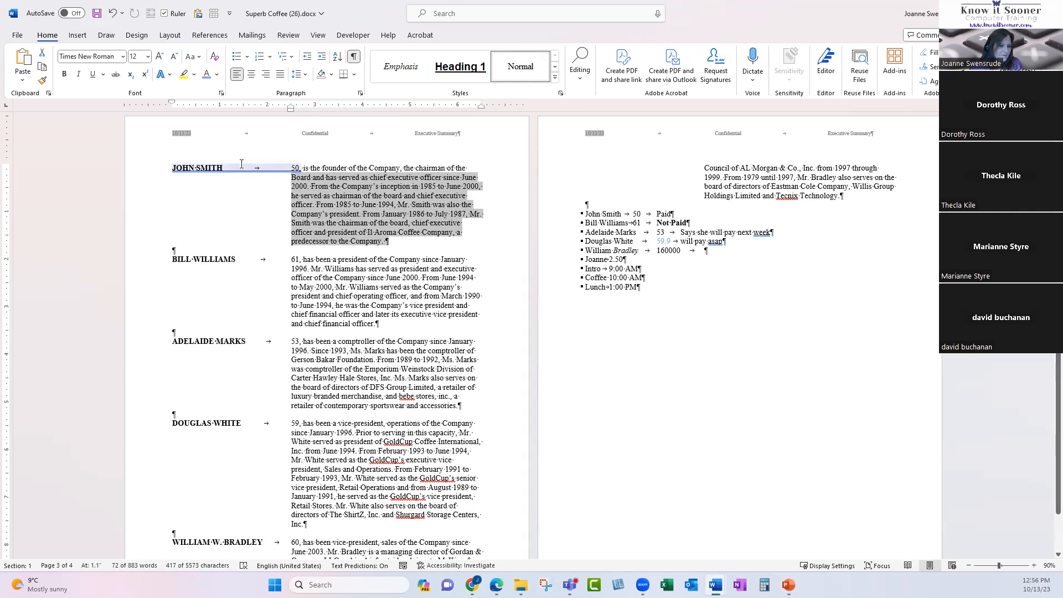
{"action": "double_click", "coordinate": [263, 172]}
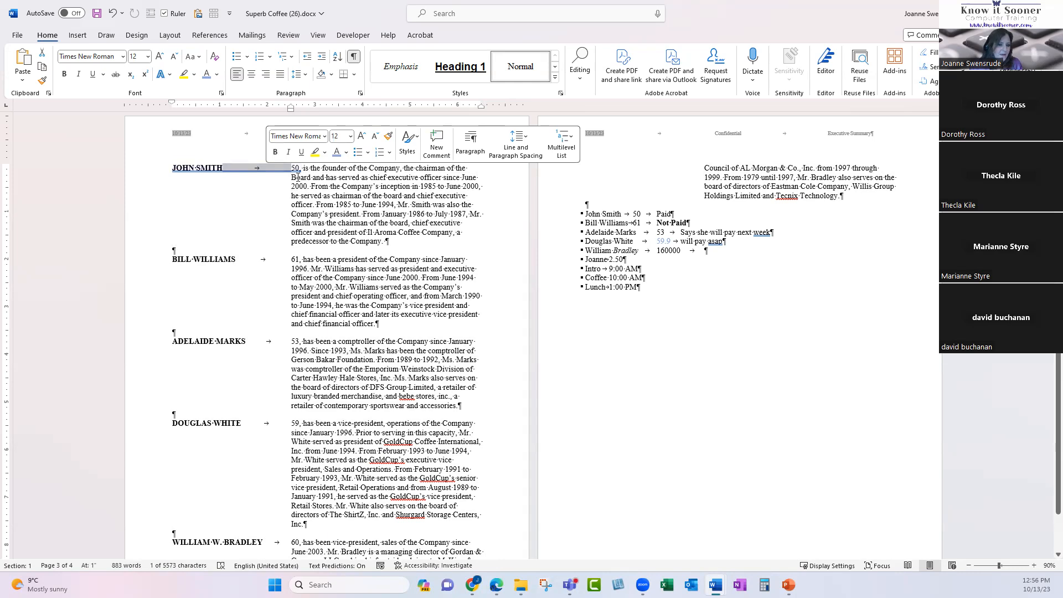
{"action": "left_click_drag", "start_coordinate": [297, 176], "coordinate": [397, 241]}
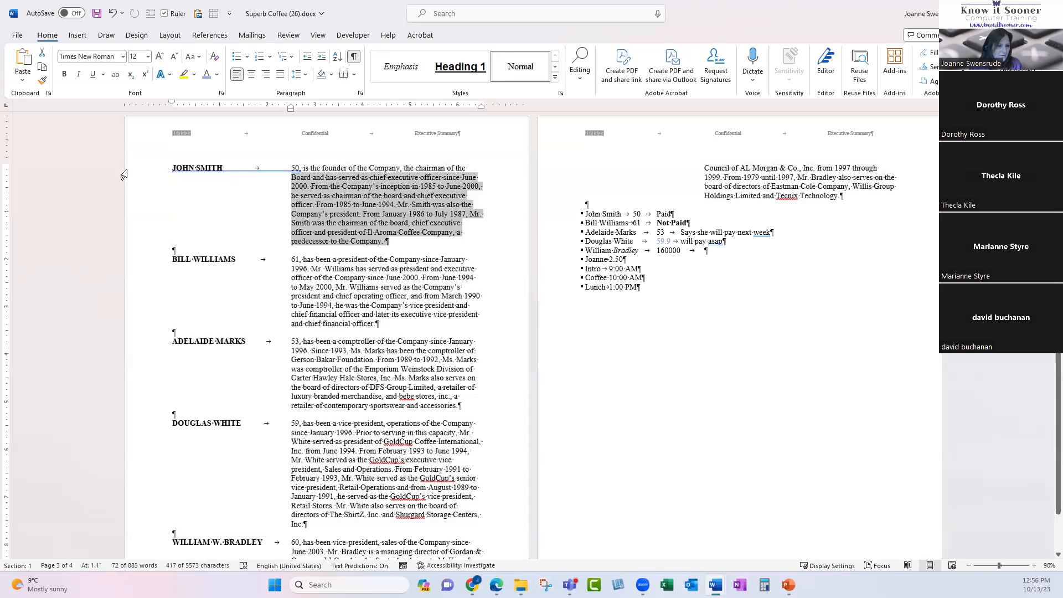
{"action": "key", "text": "ctrl+z"}
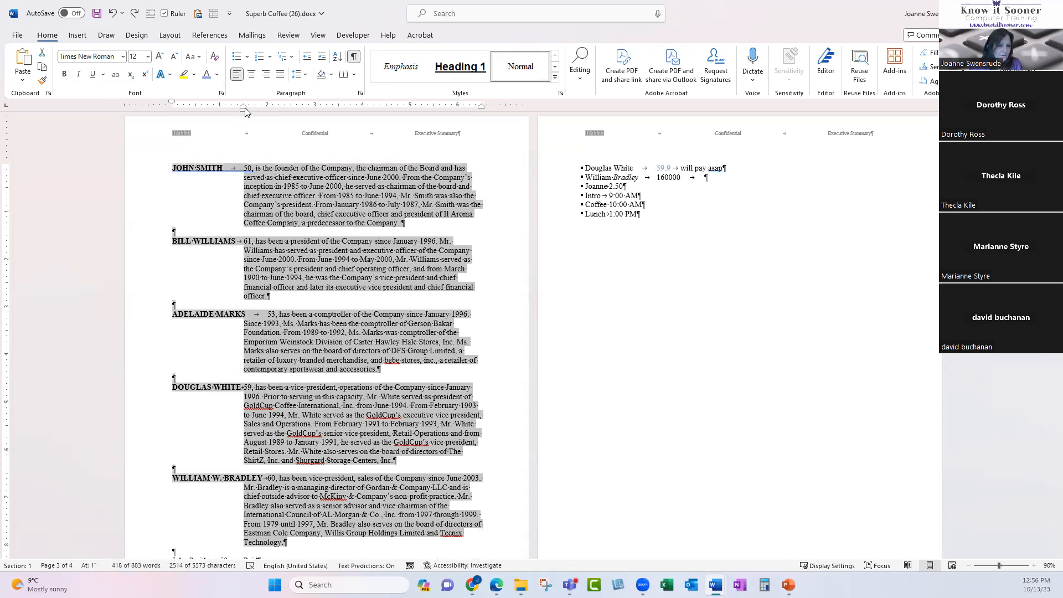
{"action": "key", "text": "ctrl+y"}
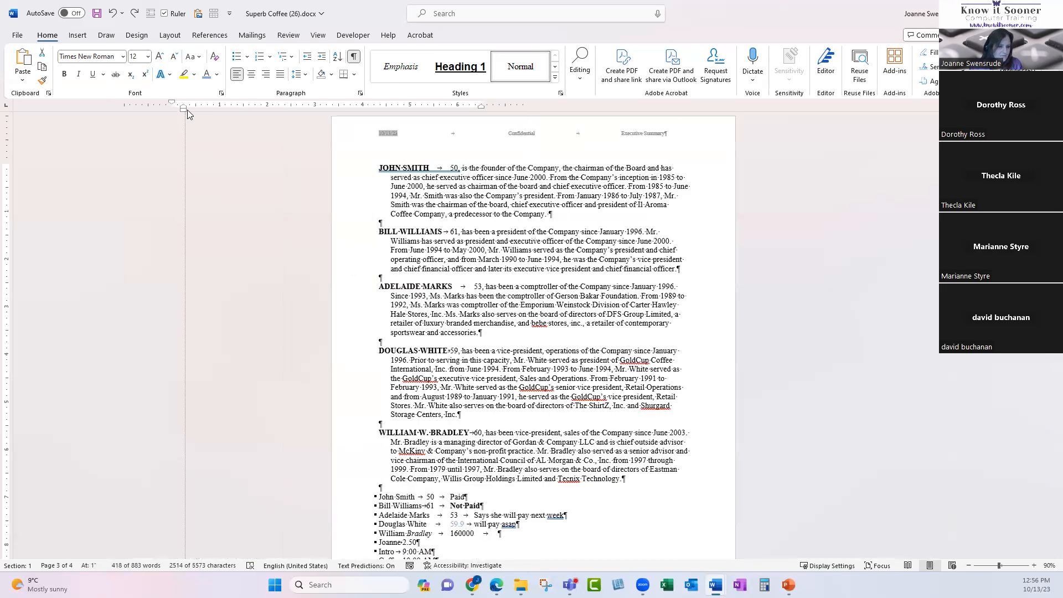
Reset the bios' indent, then drag the hanging indent out to about 2.5 inches.
{"action": "key", "text": "ctrl+q"}
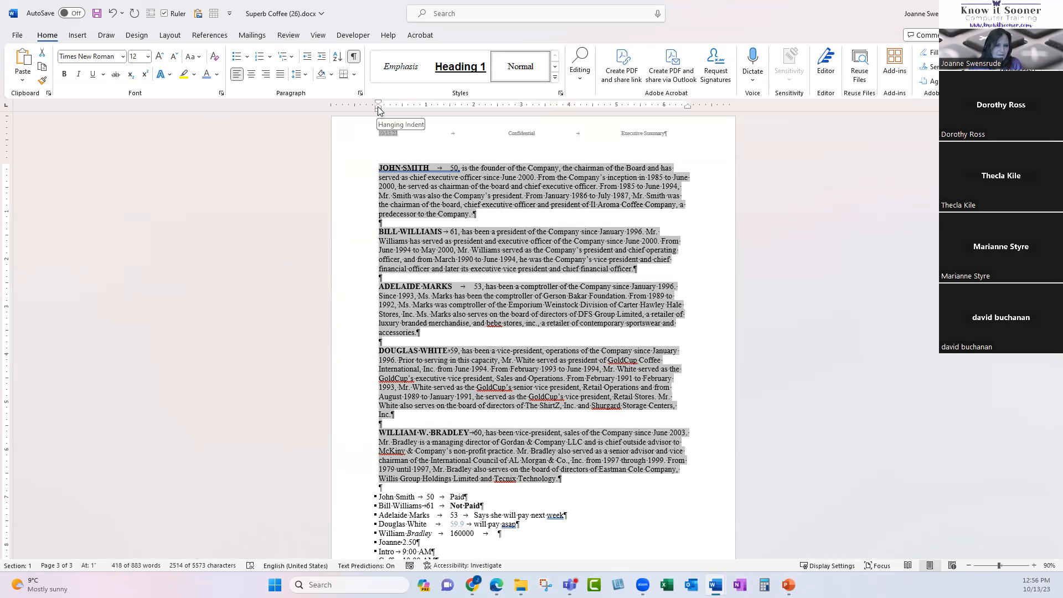
{"action": "mouse_move", "coordinate": [378, 109]}
{"action": "left_mouse_down"}
{"action": "mouse_move", "coordinate": [467, 109]}
{"action": "mouse_move", "coordinate": [474, 119]}
{"action": "left_mouse_up"}
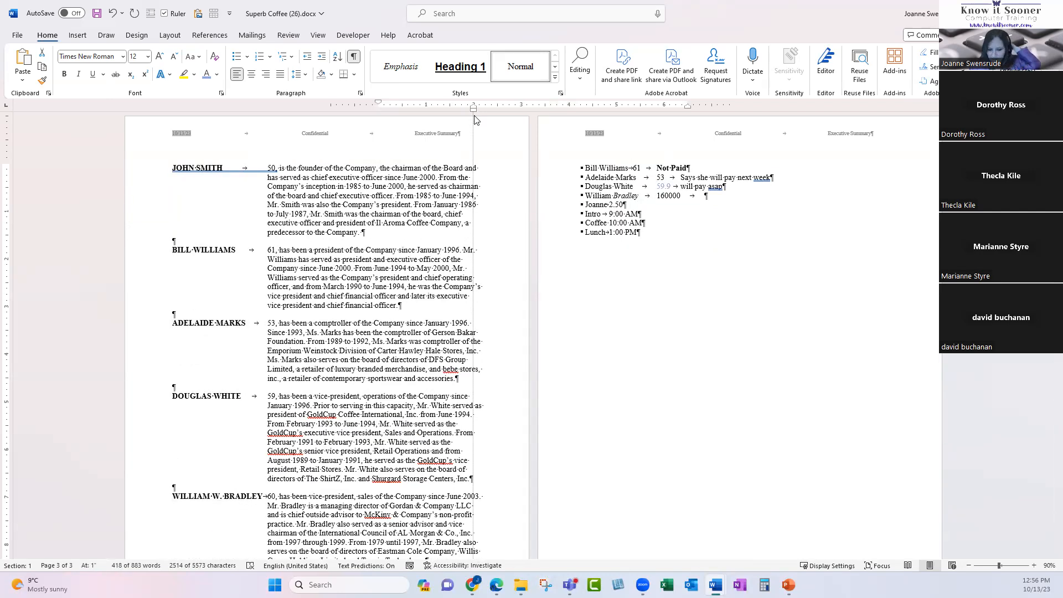
{"action": "left_click_drag", "start_coordinate": [475, 119], "coordinate": [449, 117]}
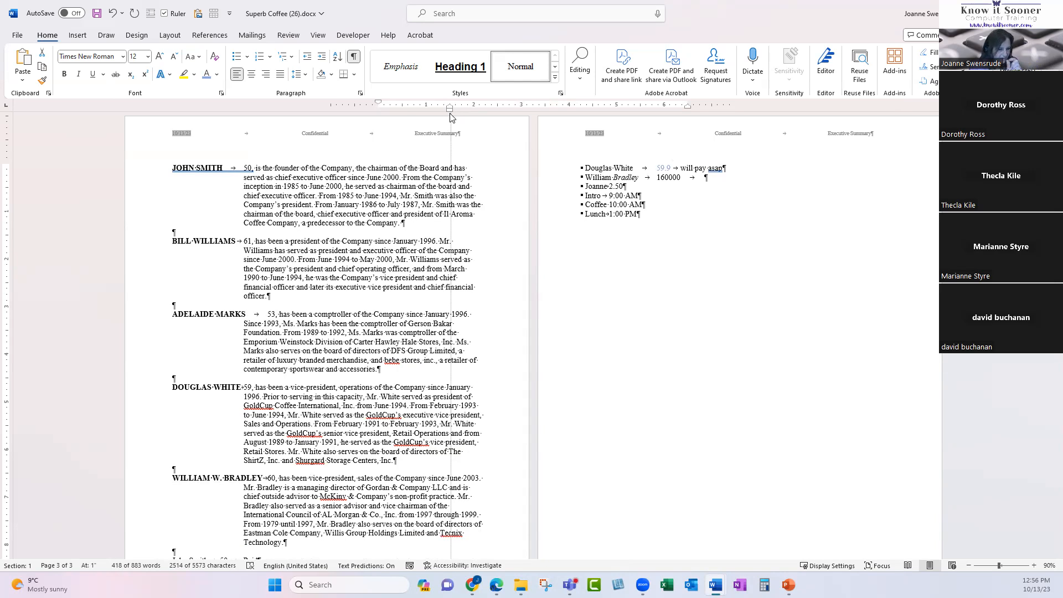
{"action": "left_click_drag", "start_coordinate": [450, 117], "coordinate": [497, 117]}
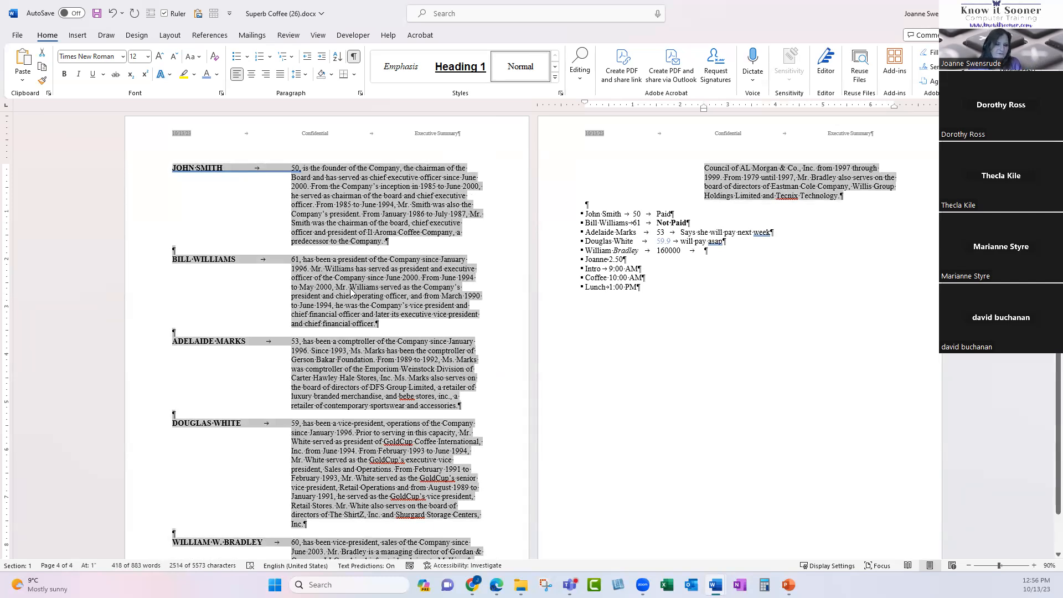
{"action": "scroll", "coordinate": [336, 364], "scroll_direction": "down", "scroll_amount": 3}
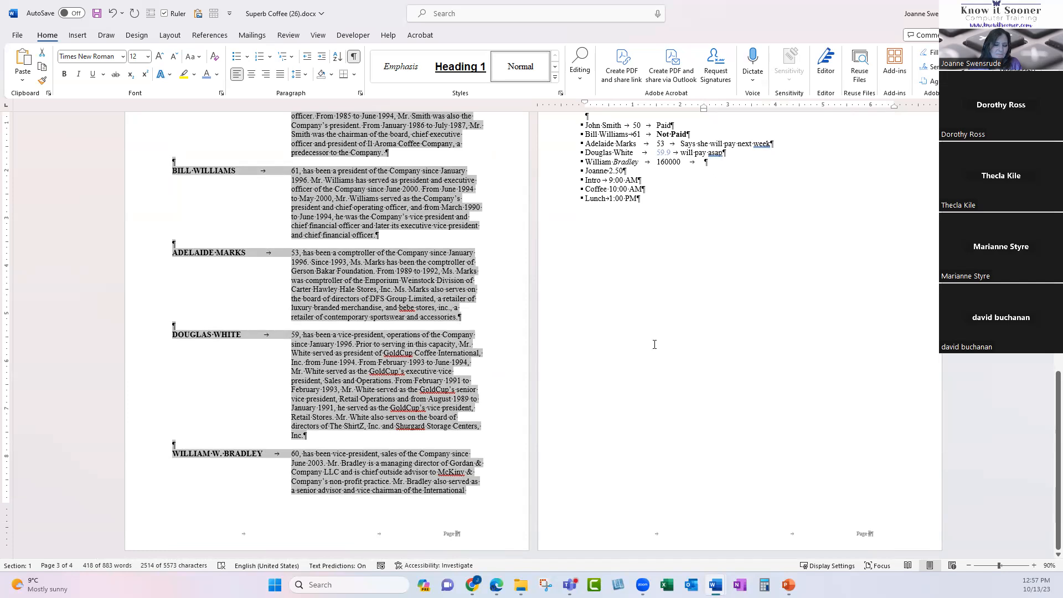
{"action": "scroll", "coordinate": [654, 344], "scroll_direction": "up", "scroll_amount": 4}
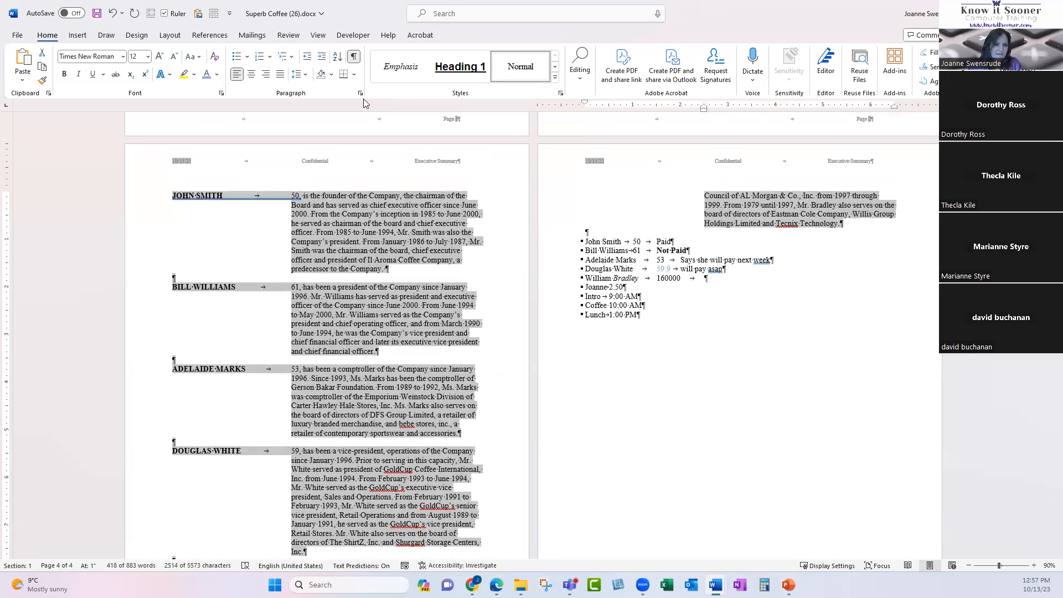
{"action": "left_click", "coordinate": [360, 94]}
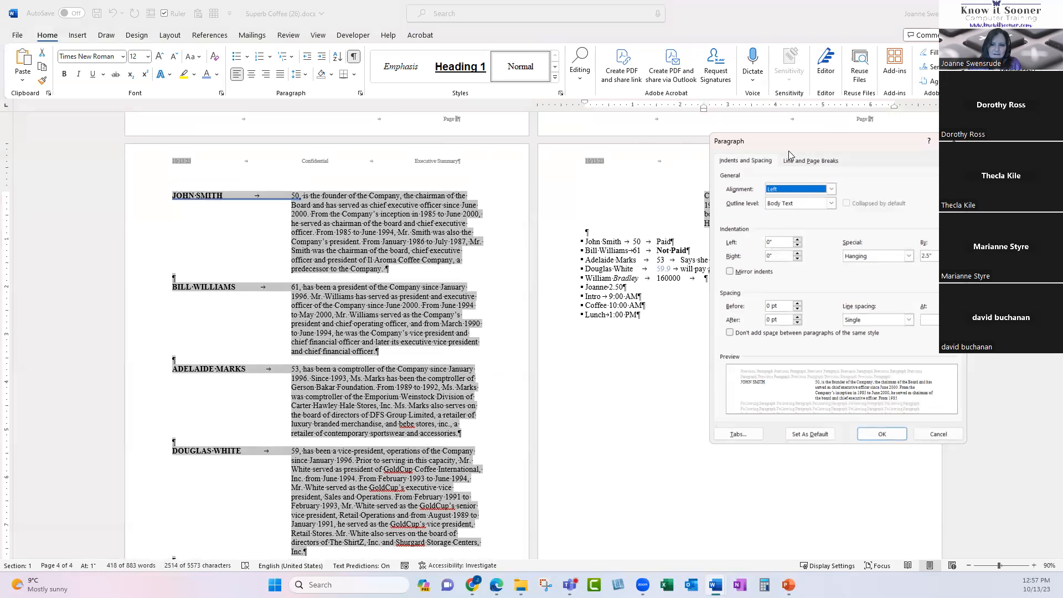
Turn on Keep lines together for the bios so no bio splits across pages.
{"action": "left_click", "coordinate": [799, 159]}
{"action": "left_click", "coordinate": [733, 213]}
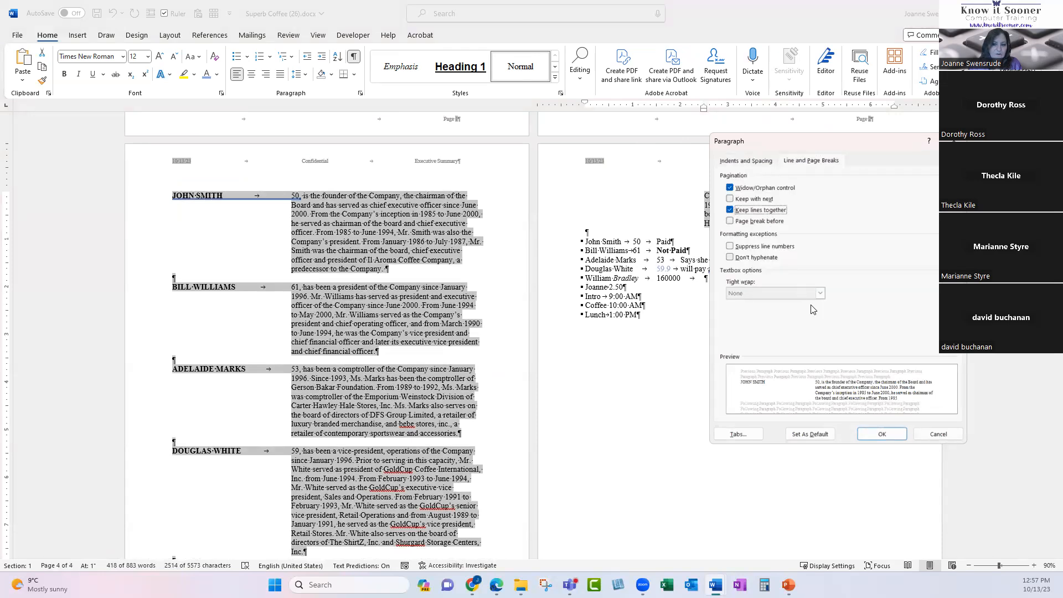
{"action": "left_click", "coordinate": [865, 437]}
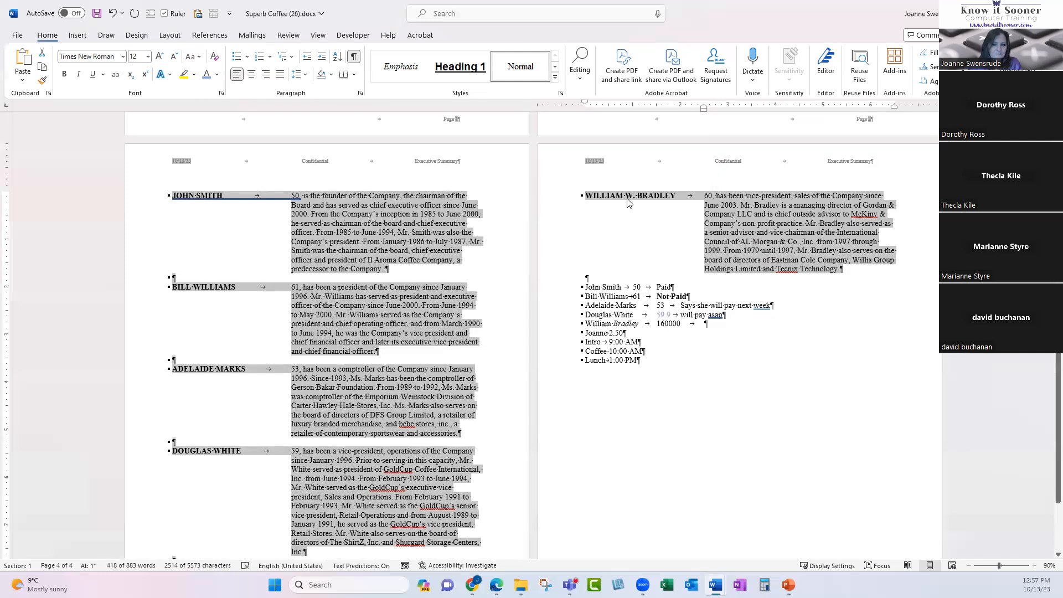
{"action": "scroll", "coordinate": [453, 394], "scroll_direction": "down", "scroll_amount": 4}
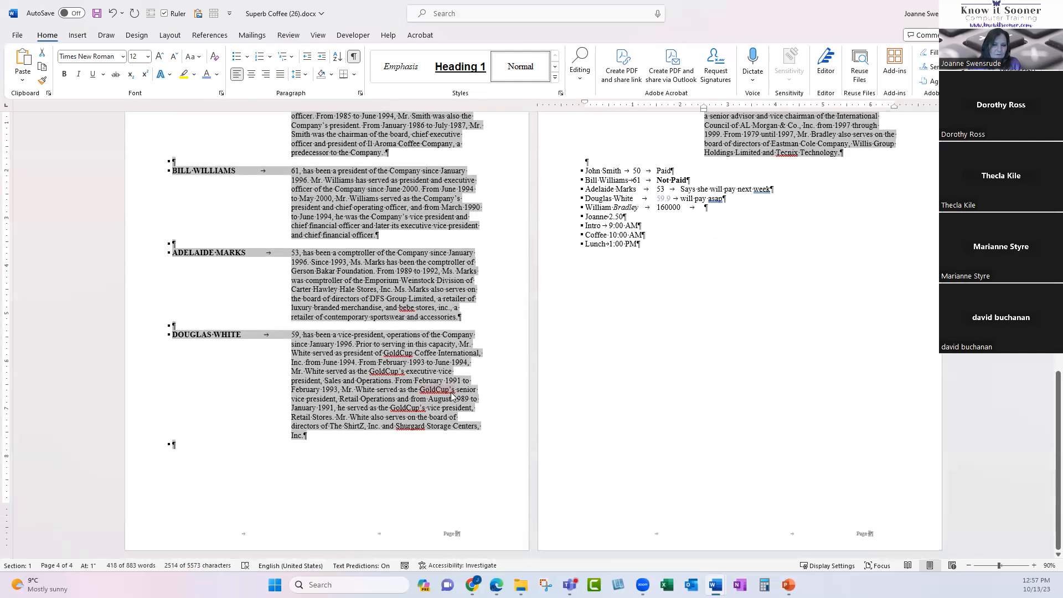
{"action": "scroll", "coordinate": [453, 394], "scroll_direction": "up", "scroll_amount": 4}
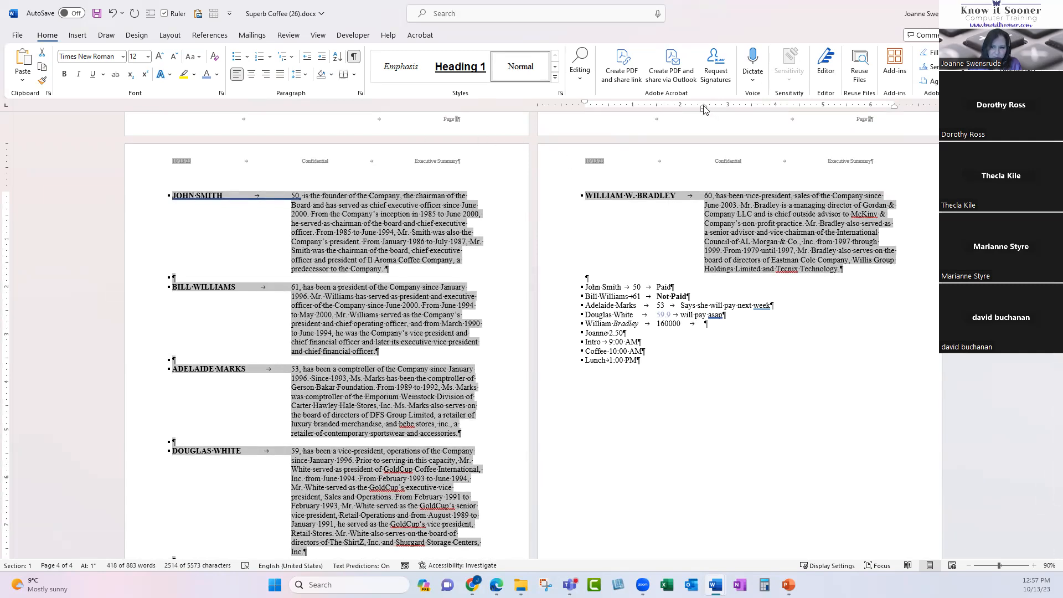
Fine-tune the bios' hanging indent on the ruler to sit at 2 inches.
{"action": "left_click_drag", "start_coordinate": [703, 110], "coordinate": [684, 109]}
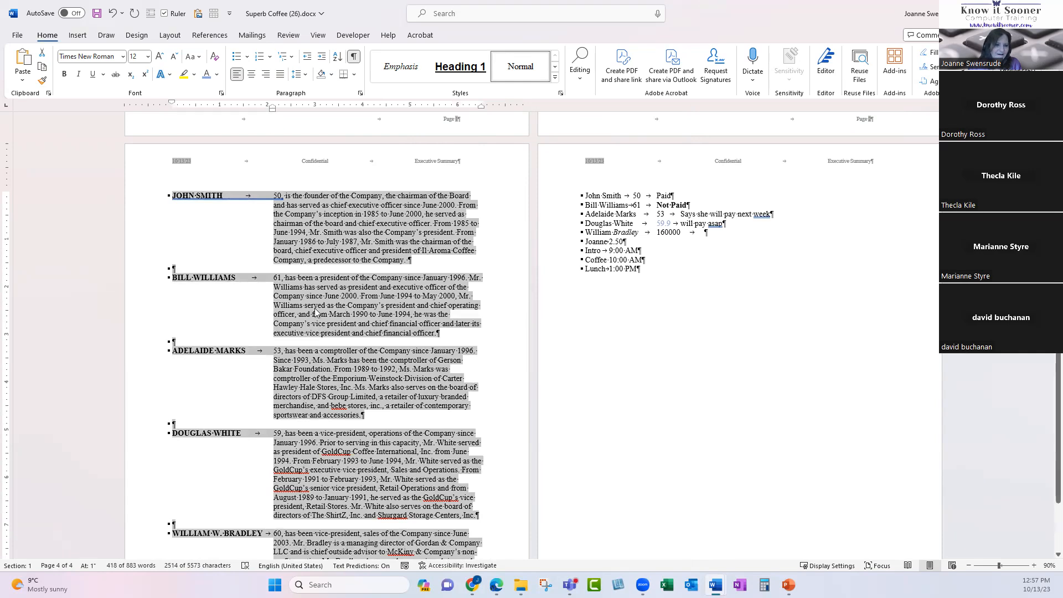
{"action": "scroll", "coordinate": [319, 341], "scroll_direction": "down", "scroll_amount": 4}
{"action": "scroll", "coordinate": [318, 343], "scroll_direction": "up", "scroll_amount": 6}
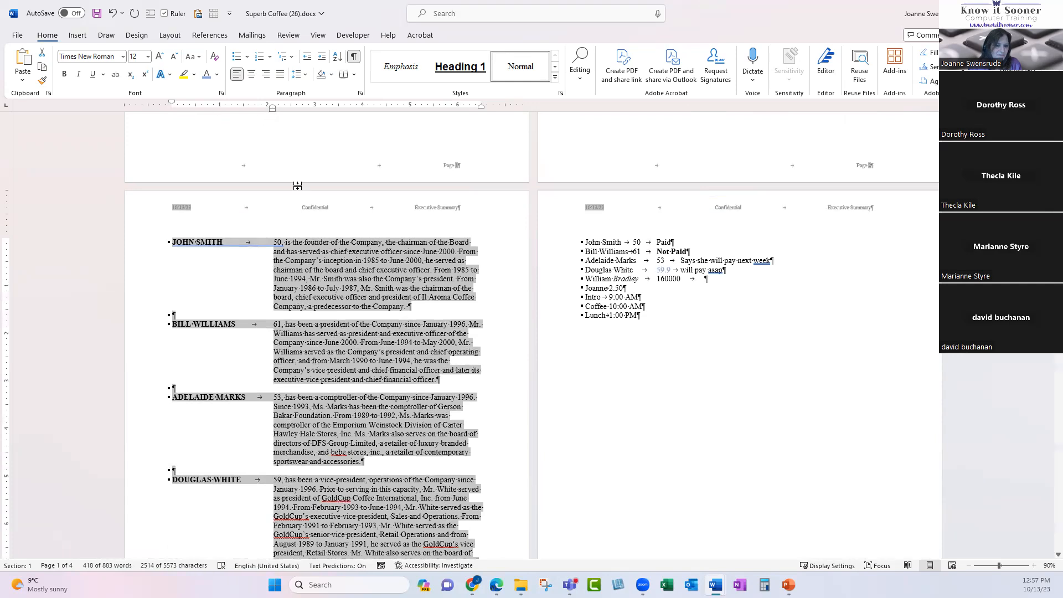
{"action": "scroll", "coordinate": [322, 415], "scroll_direction": "down", "scroll_amount": 3}
{"action": "scroll", "coordinate": [321, 415], "scroll_direction": "down", "scroll_amount": 1}
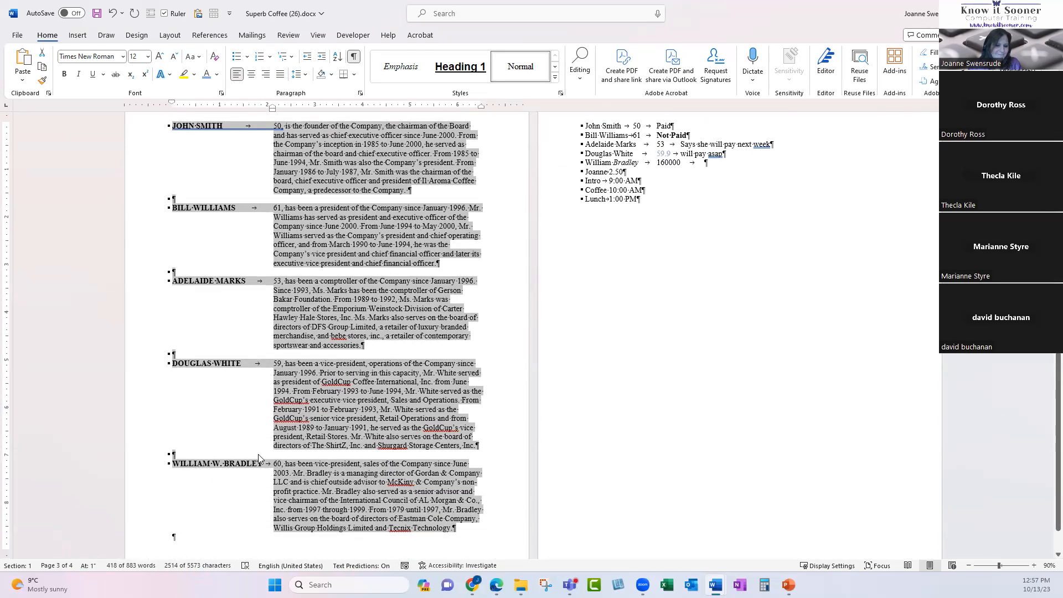
{"action": "left_click_drag", "start_coordinate": [272, 109], "coordinate": [267, 110]}
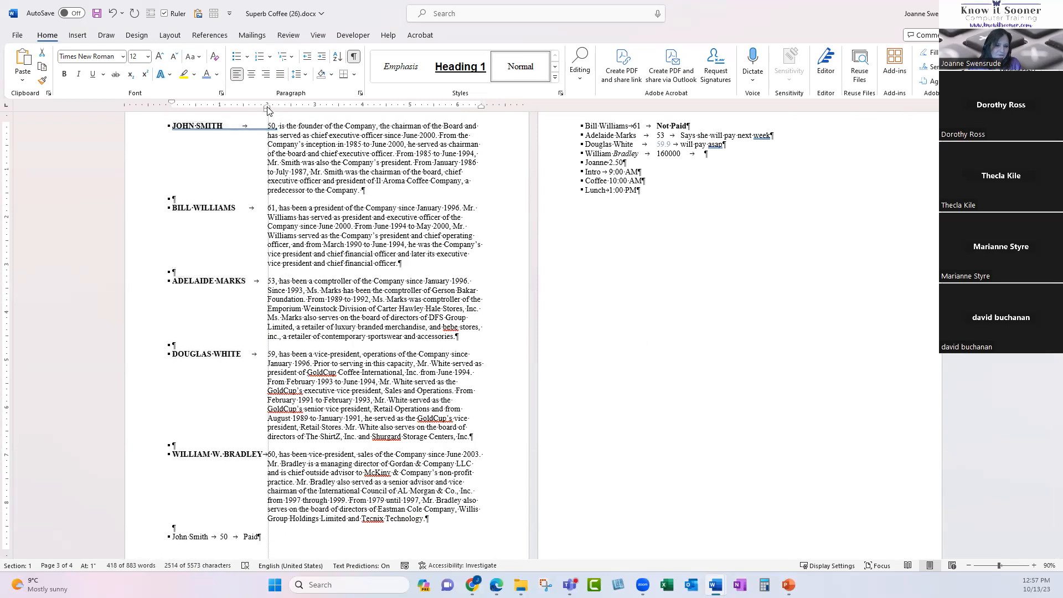
{"action": "left_click_drag", "start_coordinate": [267, 108], "coordinate": [267, 107]}
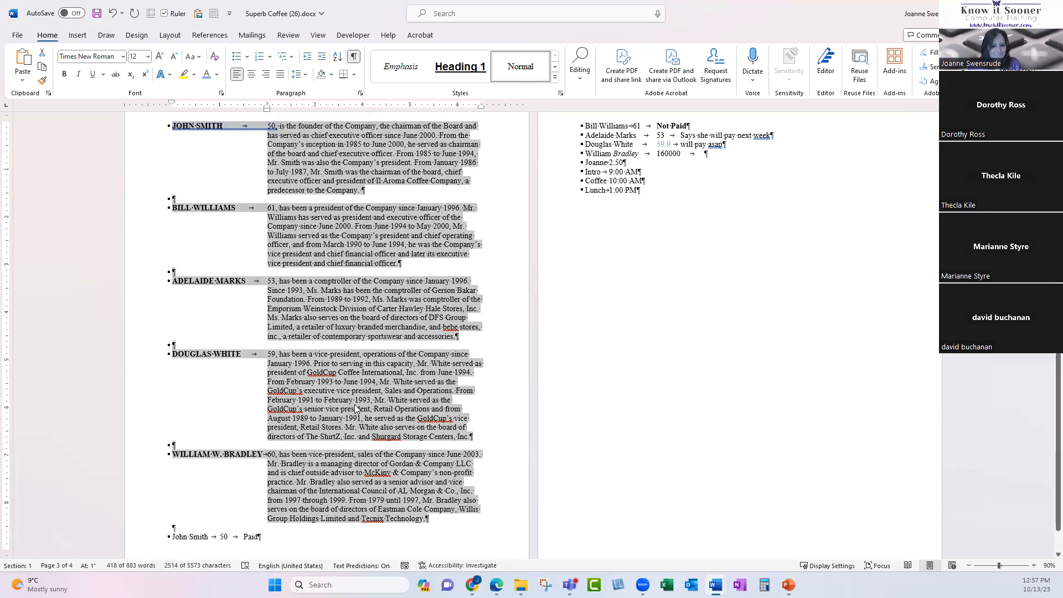
{"action": "scroll", "coordinate": [354, 413], "scroll_direction": "up", "scroll_amount": 3}
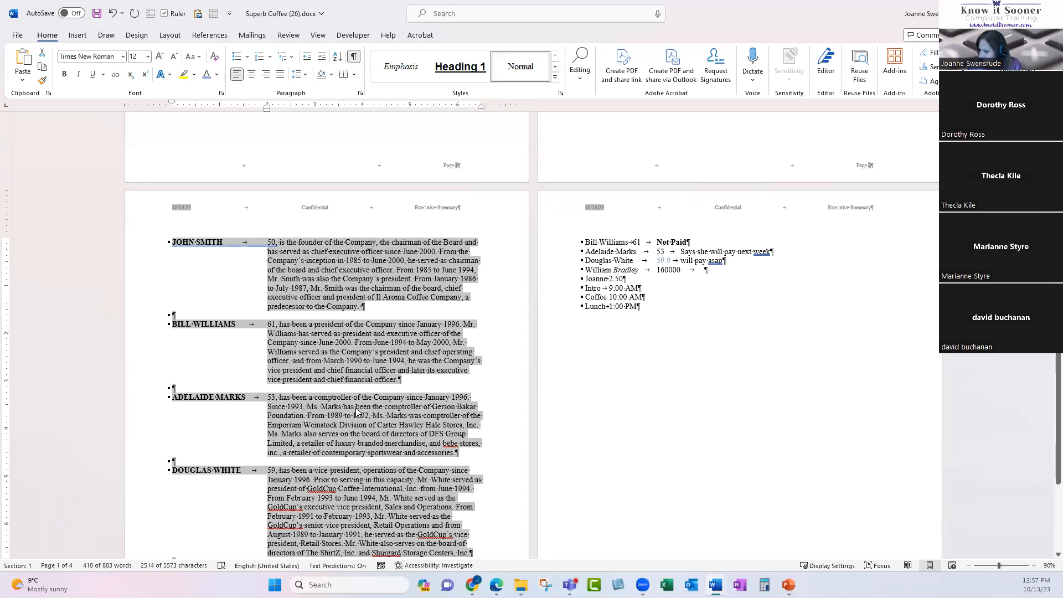
{"action": "scroll", "coordinate": [357, 411], "scroll_direction": "down", "scroll_amount": 2}
{"action": "scroll", "coordinate": [357, 410], "scroll_direction": "down", "scroll_amount": 1}
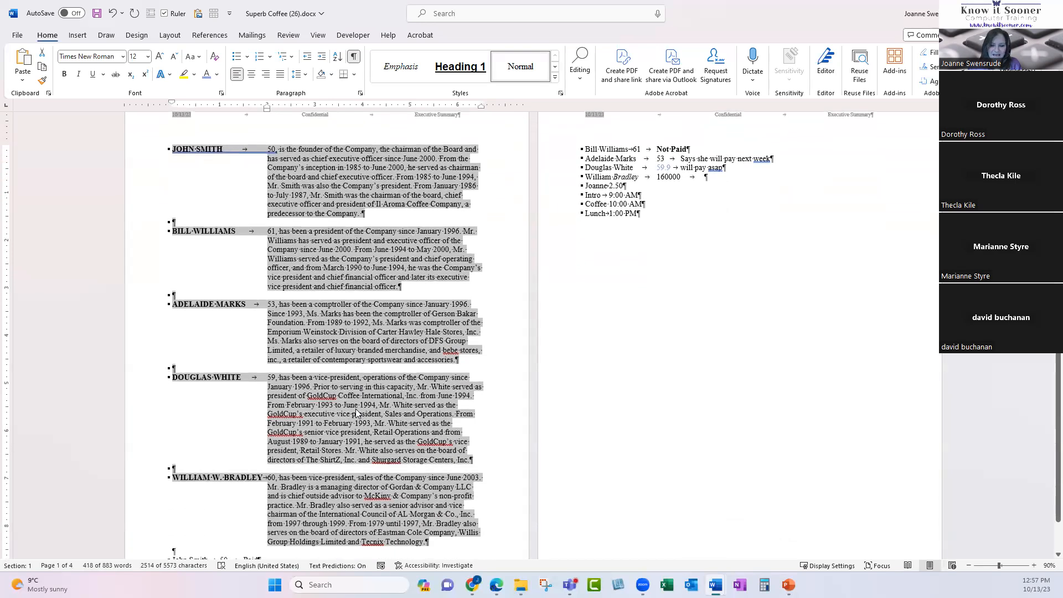
Deselect the text and switch to the Know it Sooner tab in Edge.
{"action": "left_click", "coordinate": [341, 430]}
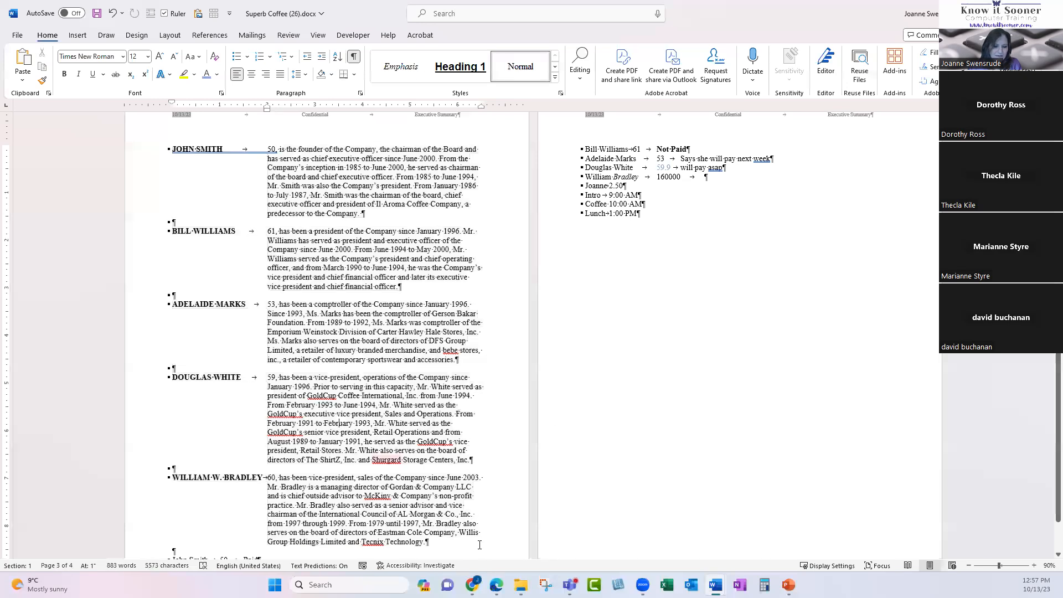
{"action": "mouse_move", "coordinate": [520, 584]}
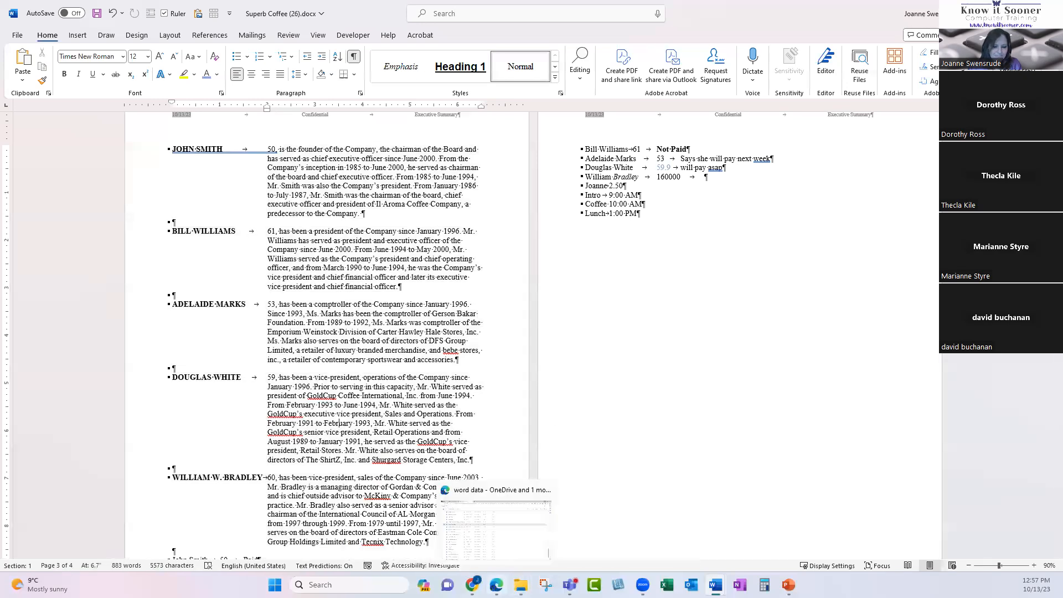
{"action": "left_click", "coordinate": [496, 584]}
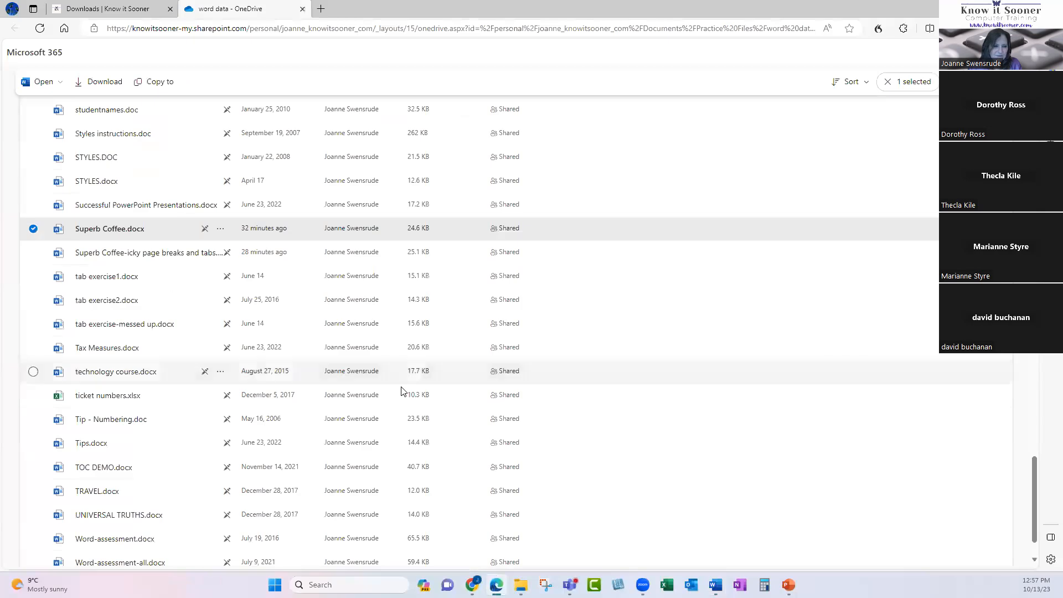
{"action": "left_click", "coordinate": [110, 10]}
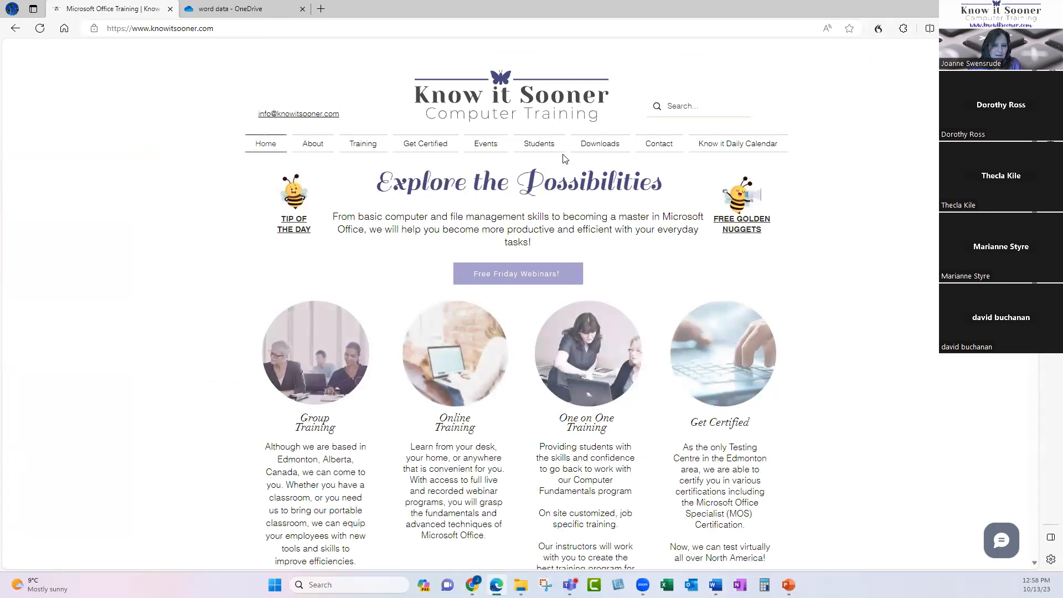
Go to the Online Training page and open the recorded courses in a new tab.
{"action": "mouse_move", "coordinate": [541, 147]}
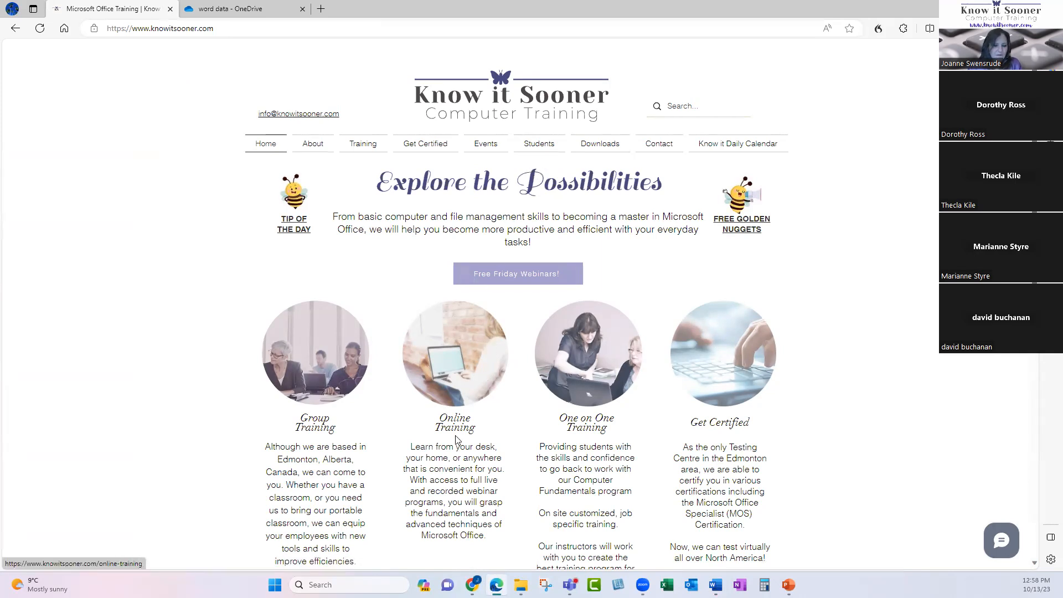
{"action": "left_click", "coordinate": [458, 380]}
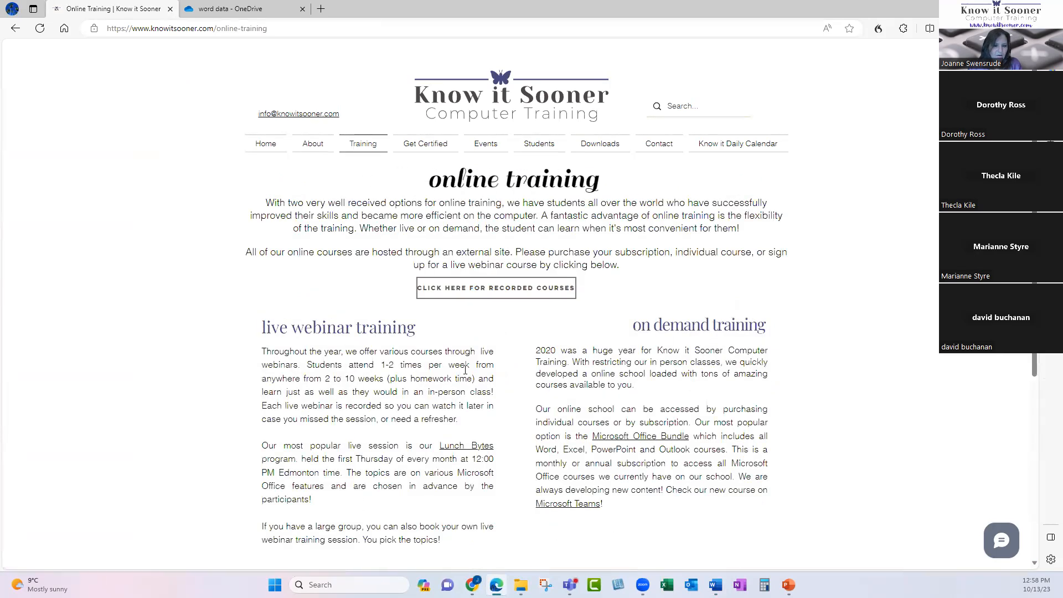
{"action": "left_click", "coordinate": [497, 293]}
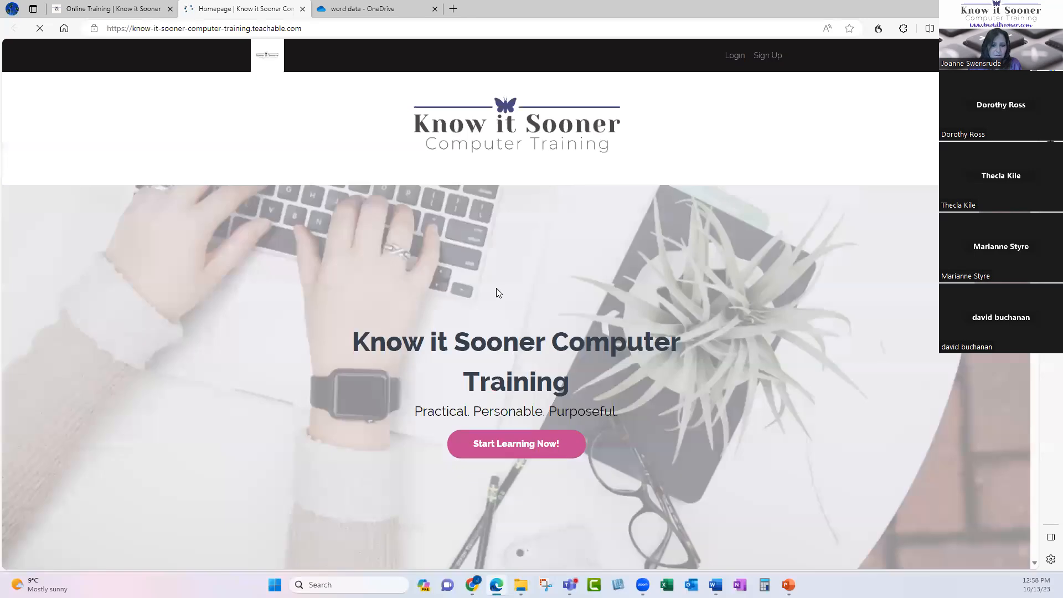
Scroll to Featured Courses and open the Weekly Nuggets! - On Demand (Recorded) course.
{"action": "scroll", "coordinate": [311, 309], "scroll_direction": "down", "scroll_amount": 4}
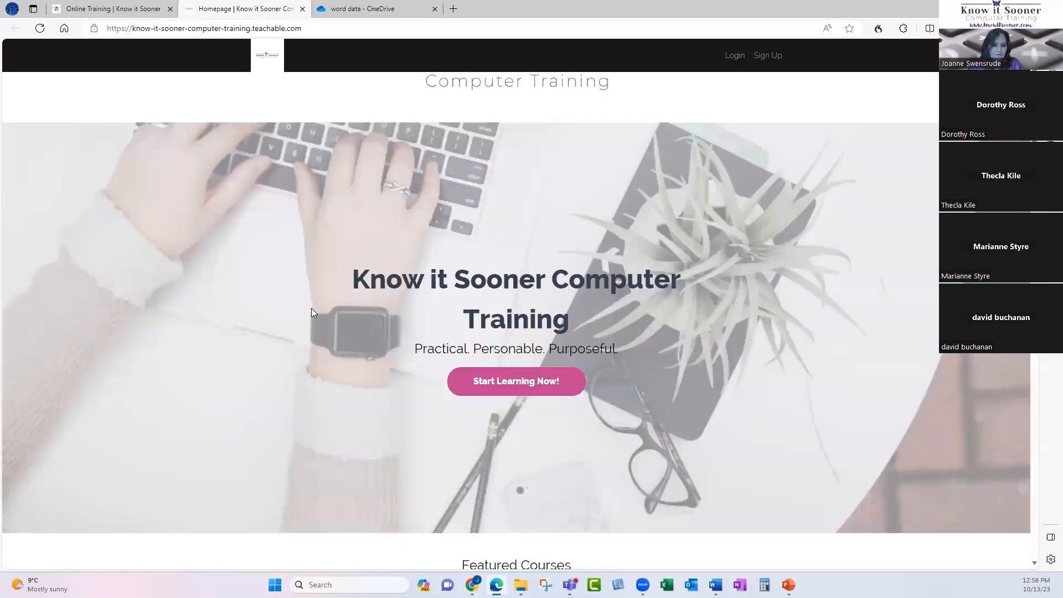
{"action": "scroll", "coordinate": [311, 308], "scroll_direction": "down", "scroll_amount": 4}
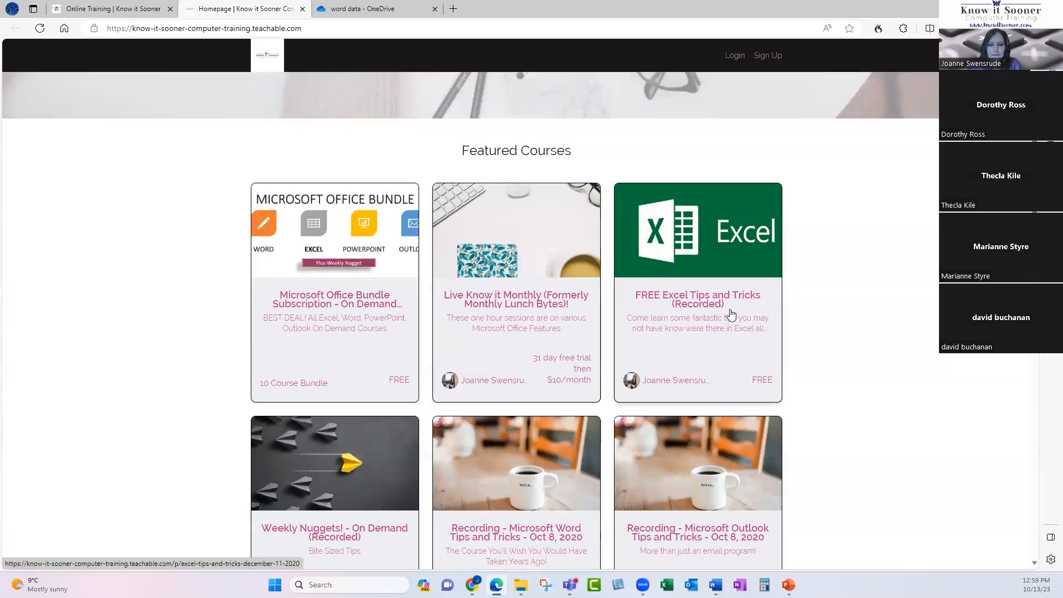
{"action": "scroll", "coordinate": [686, 361], "scroll_direction": "down", "scroll_amount": 4}
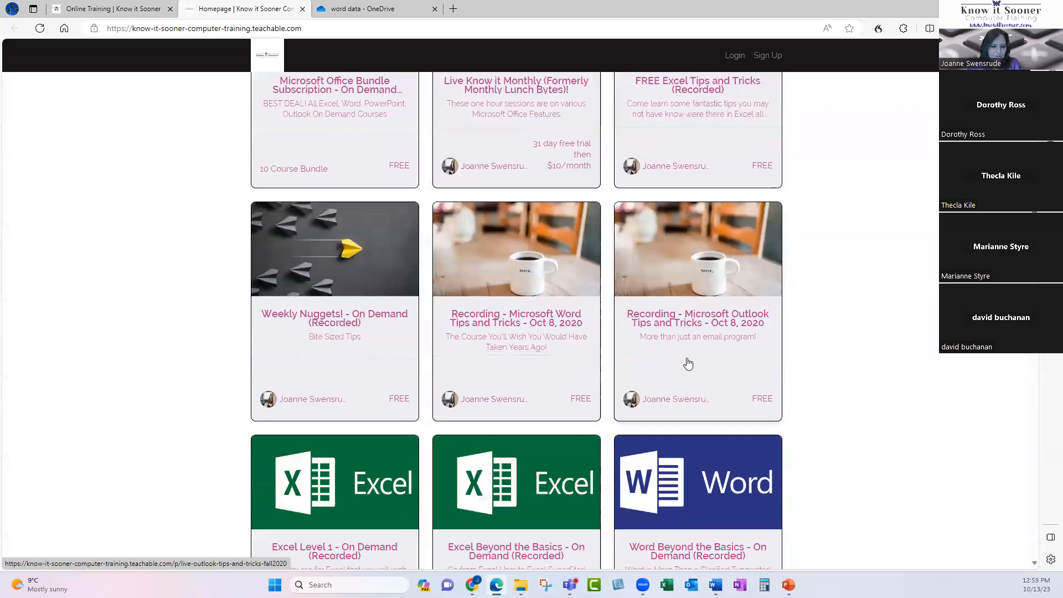
{"action": "left_click", "coordinate": [333, 295]}
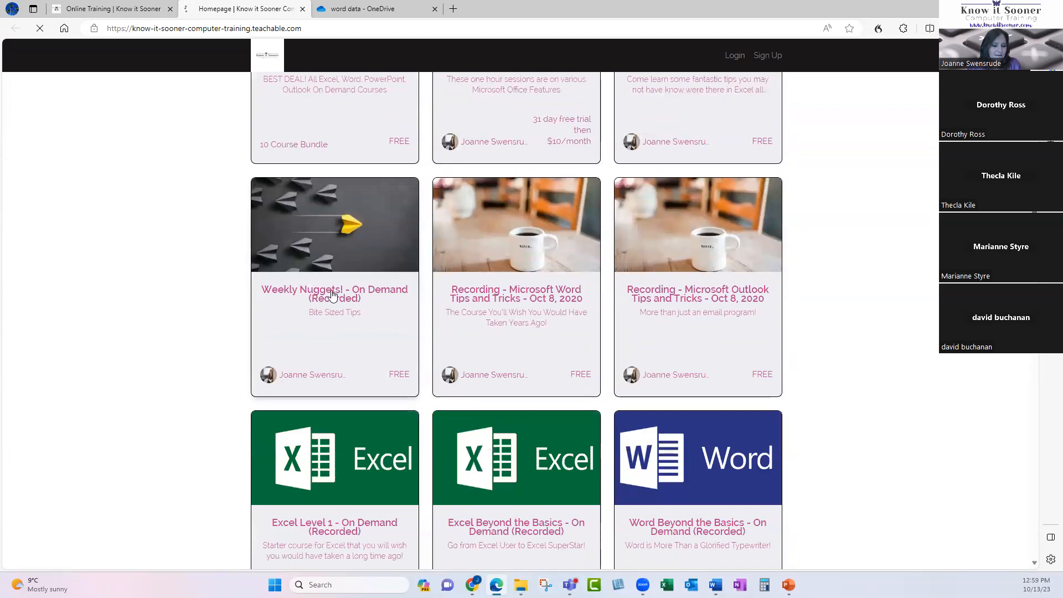
{"action": "scroll", "coordinate": [380, 331], "scroll_direction": "down", "scroll_amount": 5}
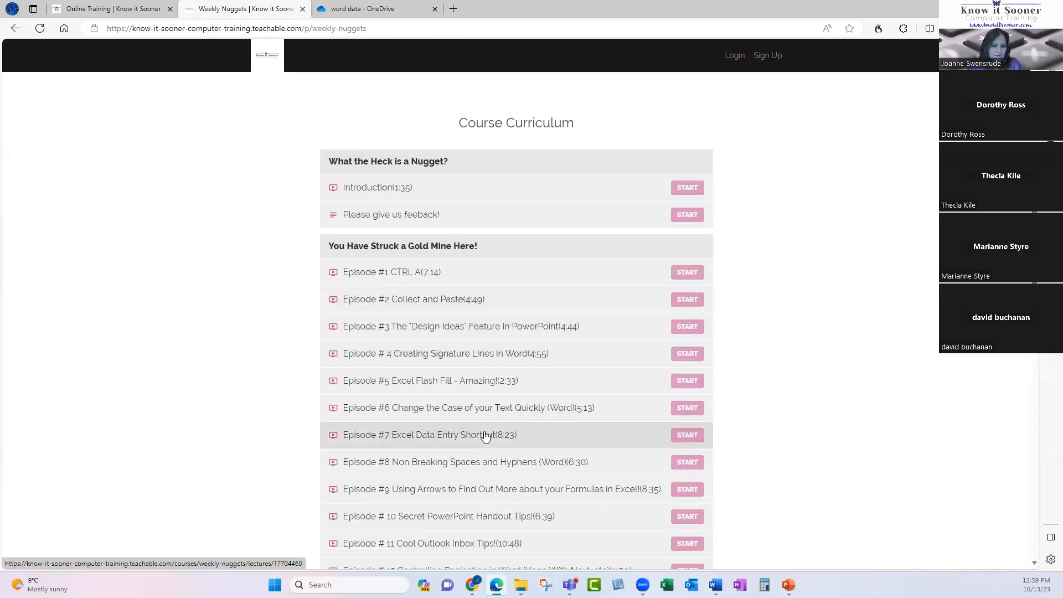
{"action": "scroll", "coordinate": [484, 434], "scroll_direction": "down", "scroll_amount": 7}
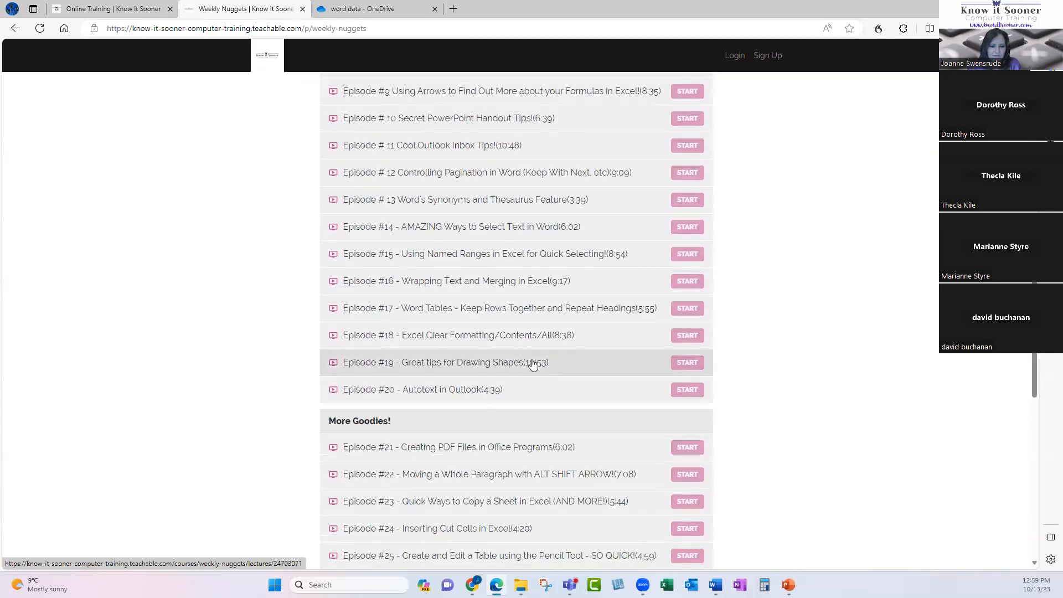
{"action": "scroll", "coordinate": [523, 388], "scroll_direction": "down", "scroll_amount": 3}
{"action": "scroll", "coordinate": [525, 393], "scroll_direction": "down", "scroll_amount": 2}
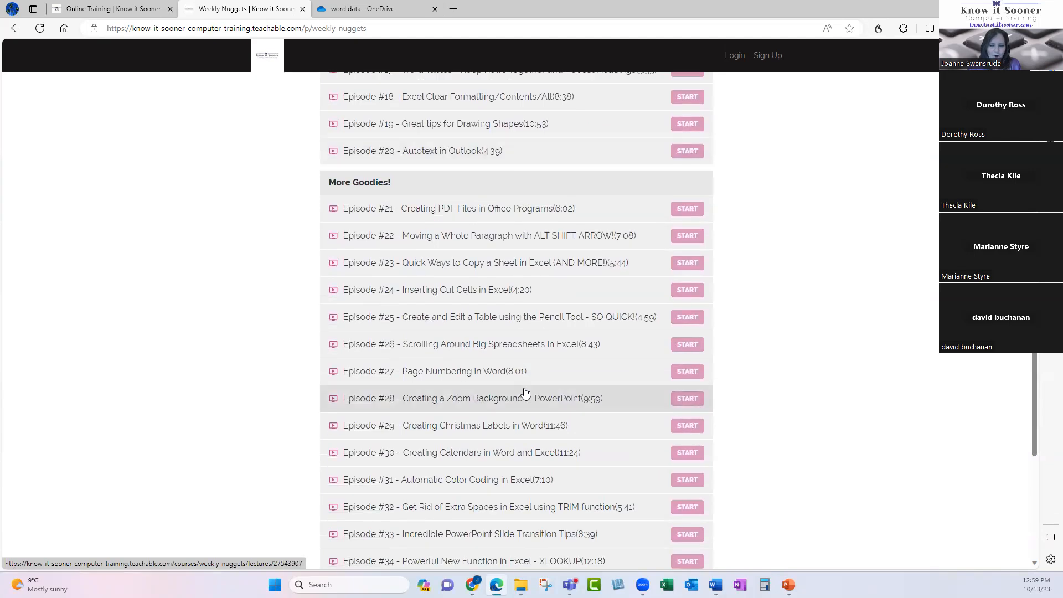
{"action": "scroll", "coordinate": [525, 393], "scroll_direction": "down", "scroll_amount": 3}
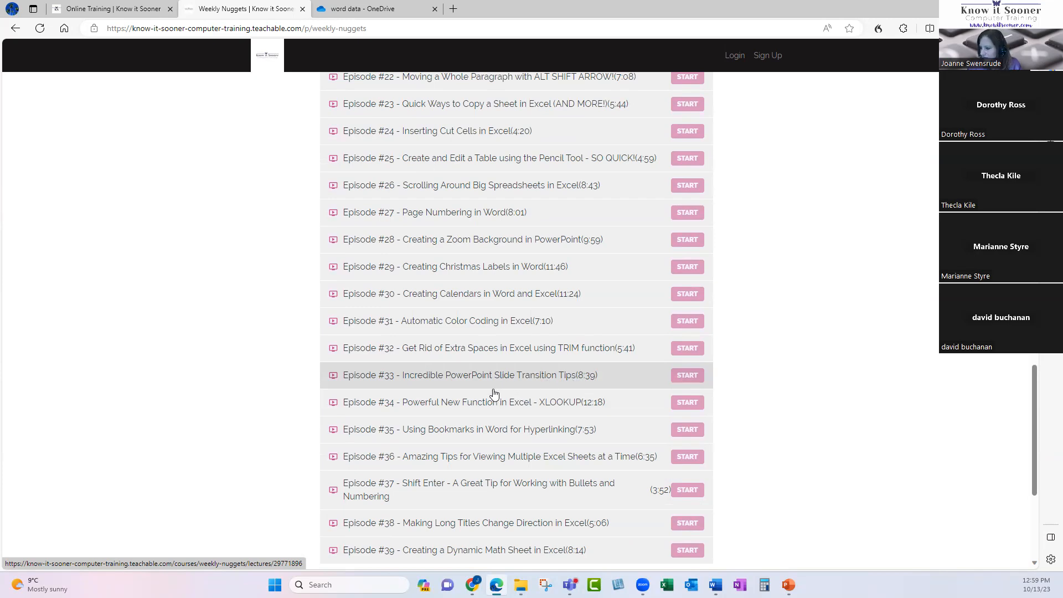
{"action": "scroll", "coordinate": [495, 391], "scroll_direction": "down", "scroll_amount": 5}
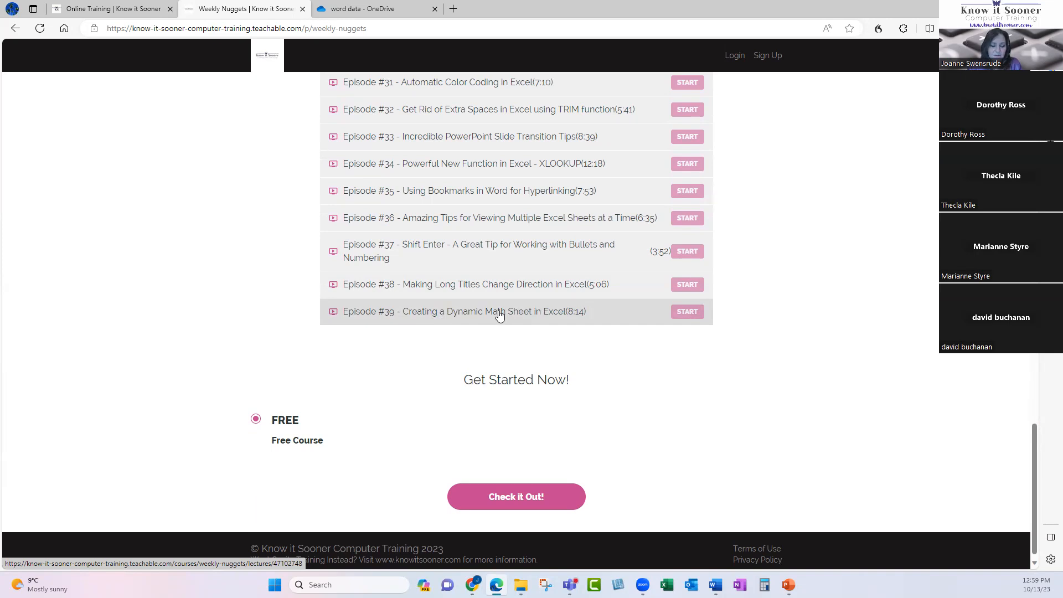
{"action": "scroll", "coordinate": [499, 314], "scroll_direction": "up", "scroll_amount": 1}
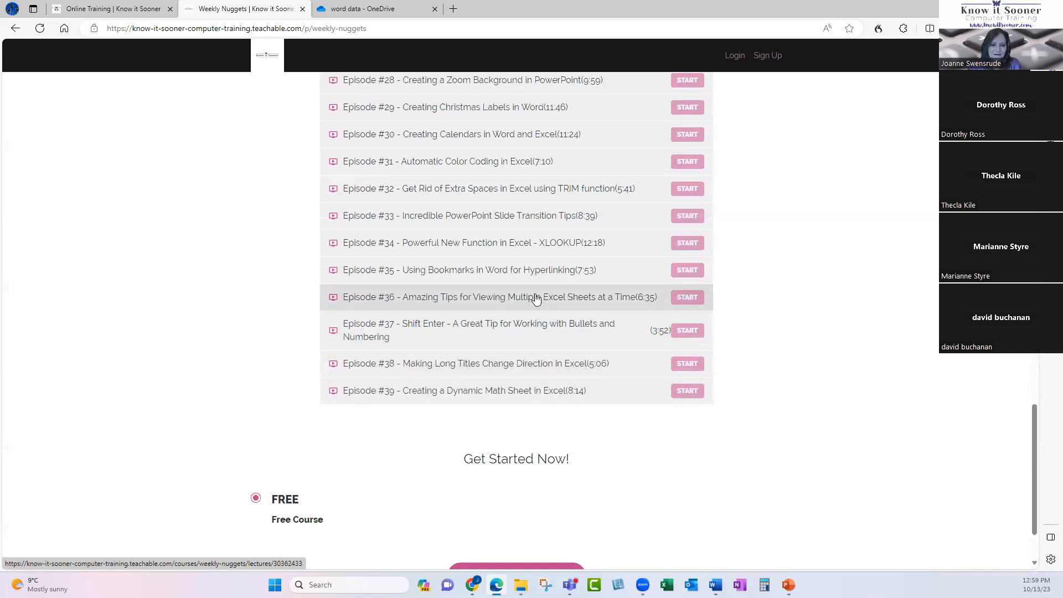
{"action": "scroll", "coordinate": [409, 268], "scroll_direction": "up", "scroll_amount": 1}
{"action": "scroll", "coordinate": [409, 268], "scroll_direction": "up", "scroll_amount": 15}
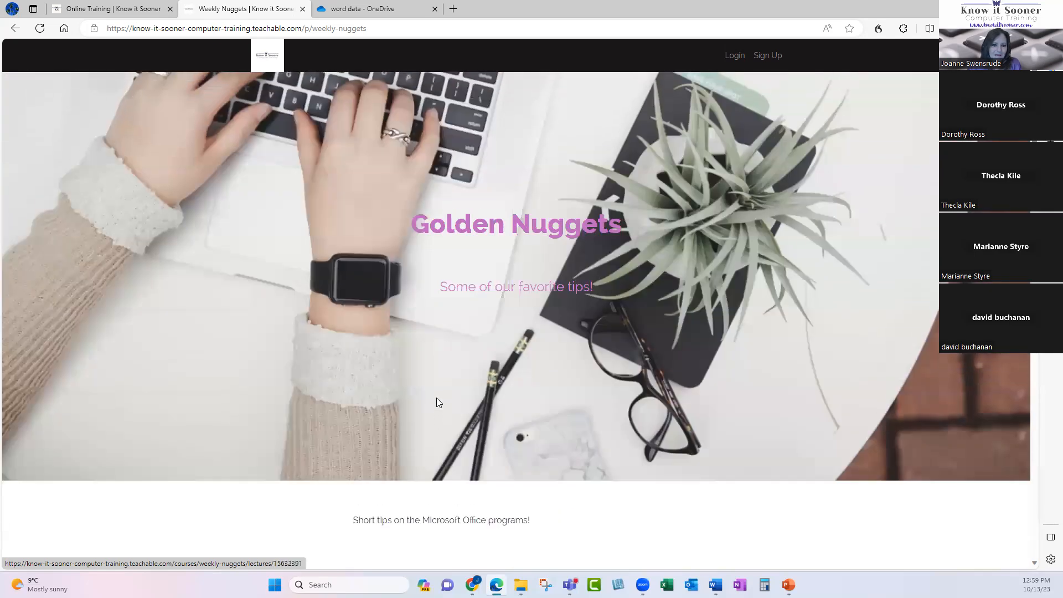
Return to the Know it Sooner site and open Events to view the Free Fridays schedule.
{"action": "left_click", "coordinate": [114, 9]}
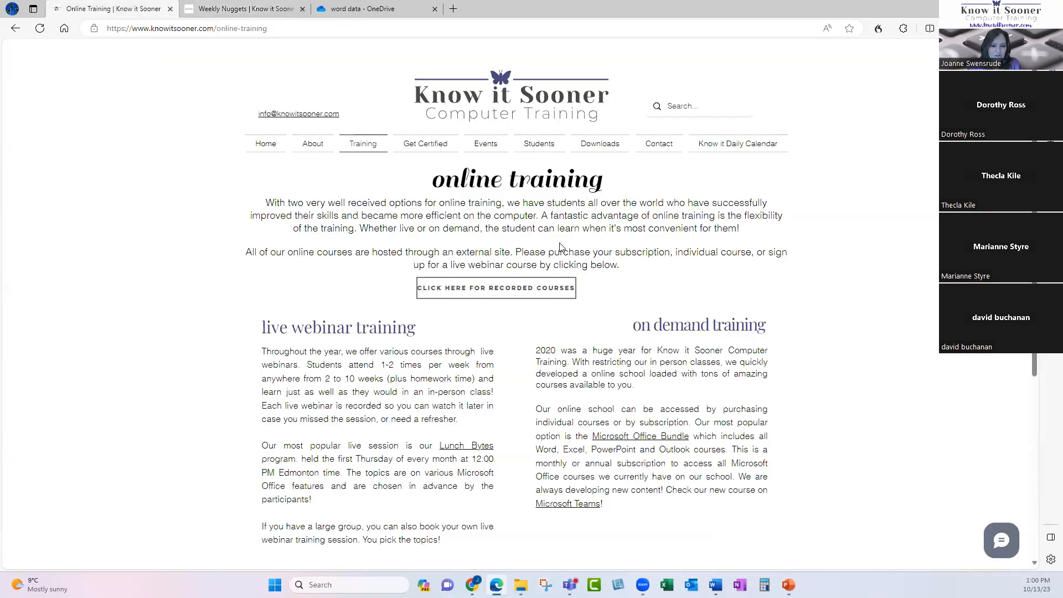
{"action": "left_click", "coordinate": [268, 142]}
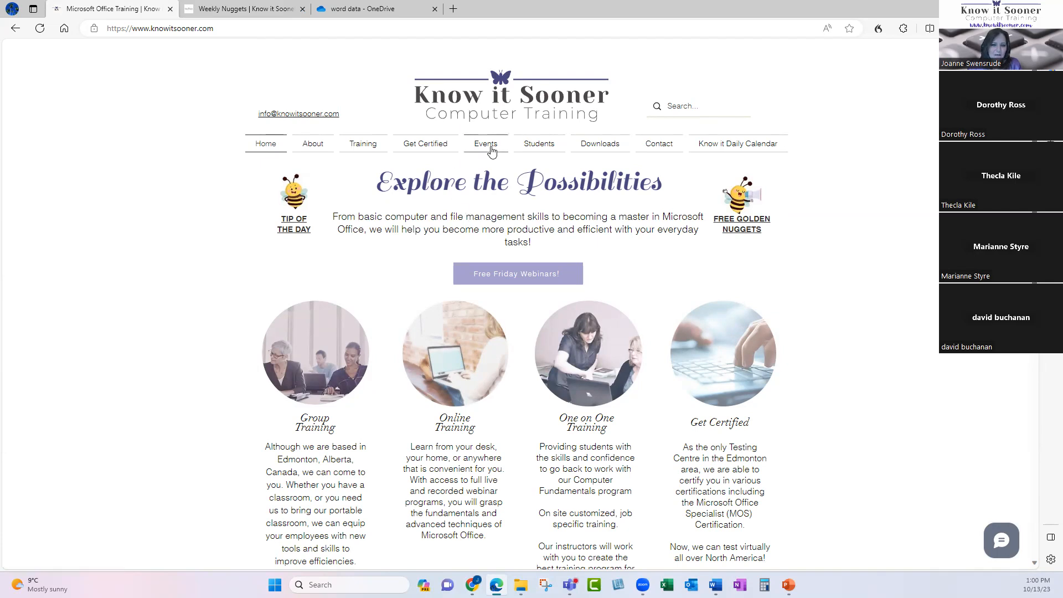
{"action": "left_click", "coordinate": [487, 145]}
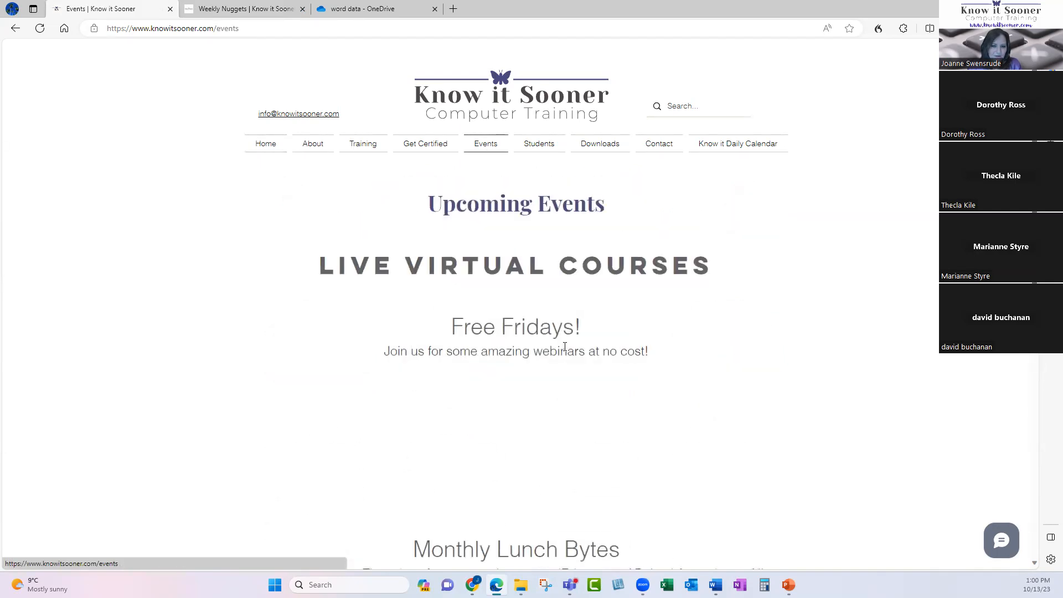
{"action": "scroll", "coordinate": [703, 371], "scroll_direction": "down", "scroll_amount": 4}
{"action": "scroll", "coordinate": [704, 370], "scroll_direction": "down", "scroll_amount": 2}
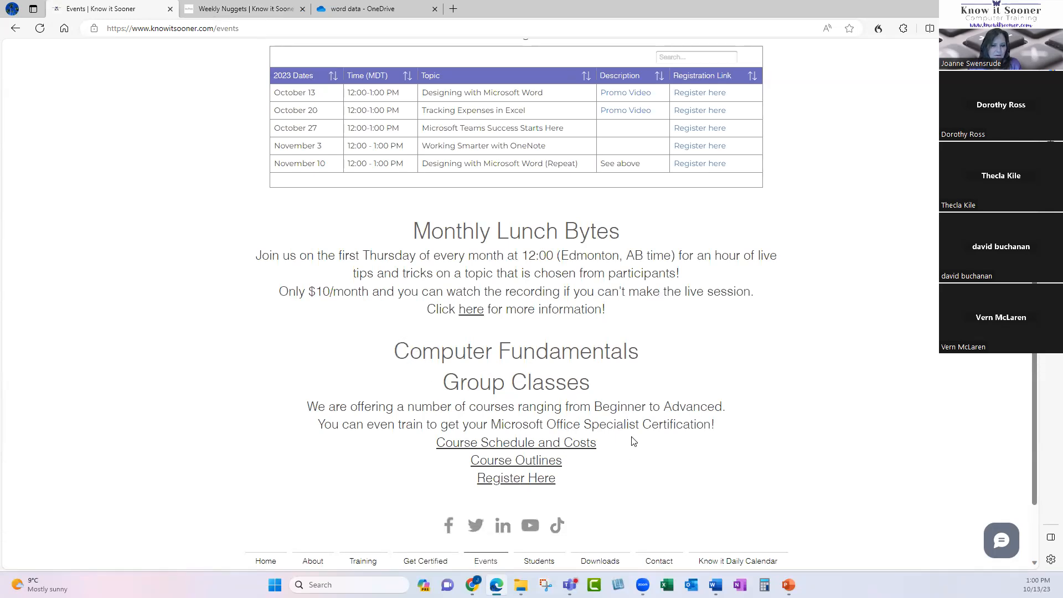
{"action": "scroll", "coordinate": [633, 441], "scroll_direction": "up", "scroll_amount": 3}
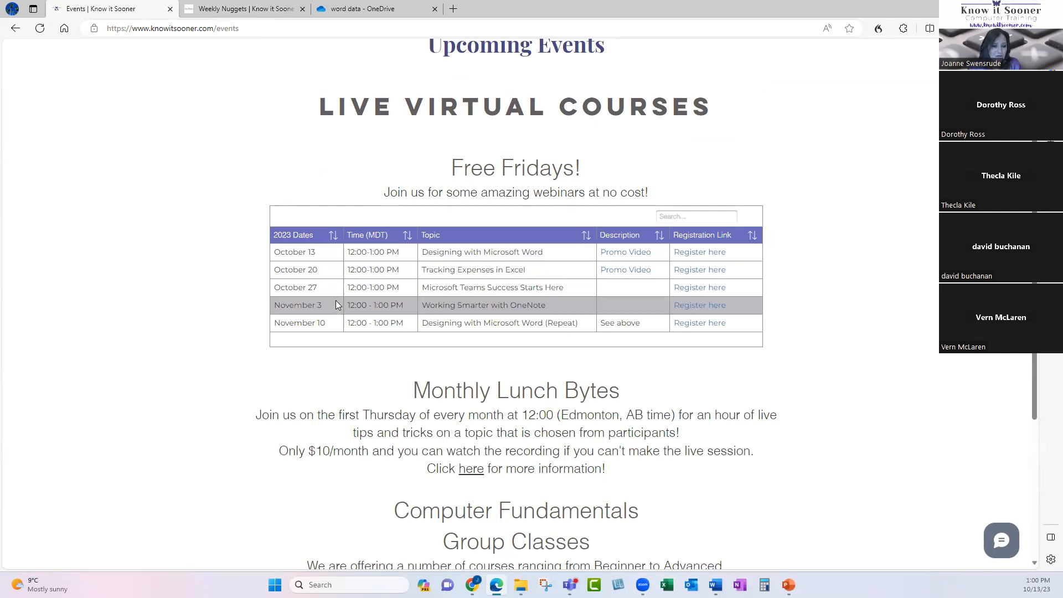